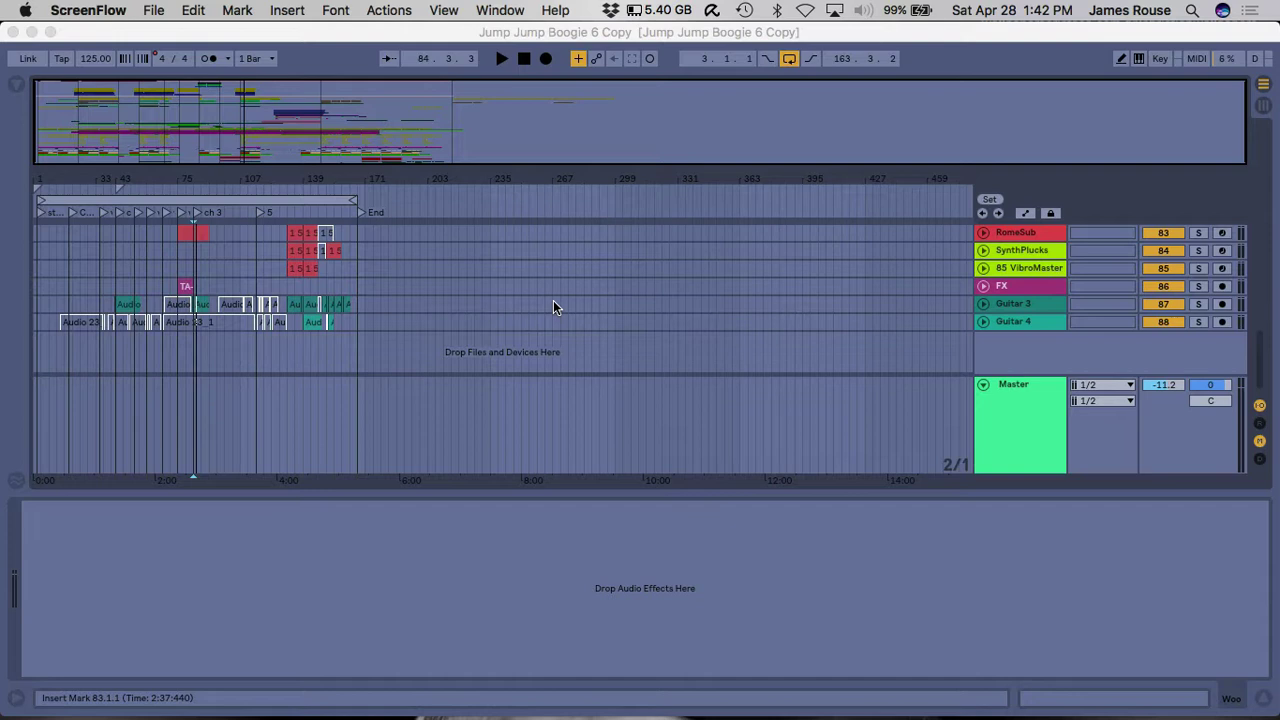
Hide the device view below the arrangement to make more room for the tracks.
left_click(1253, 702)
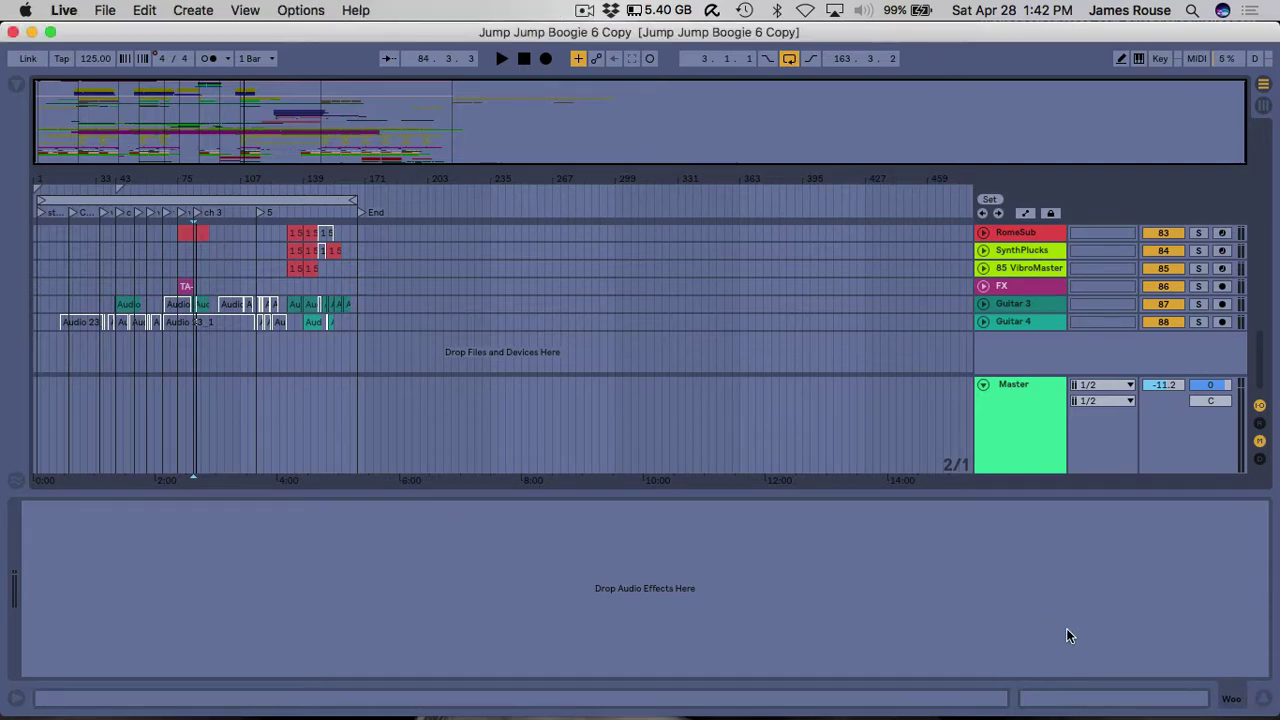
left_click(1263, 700)
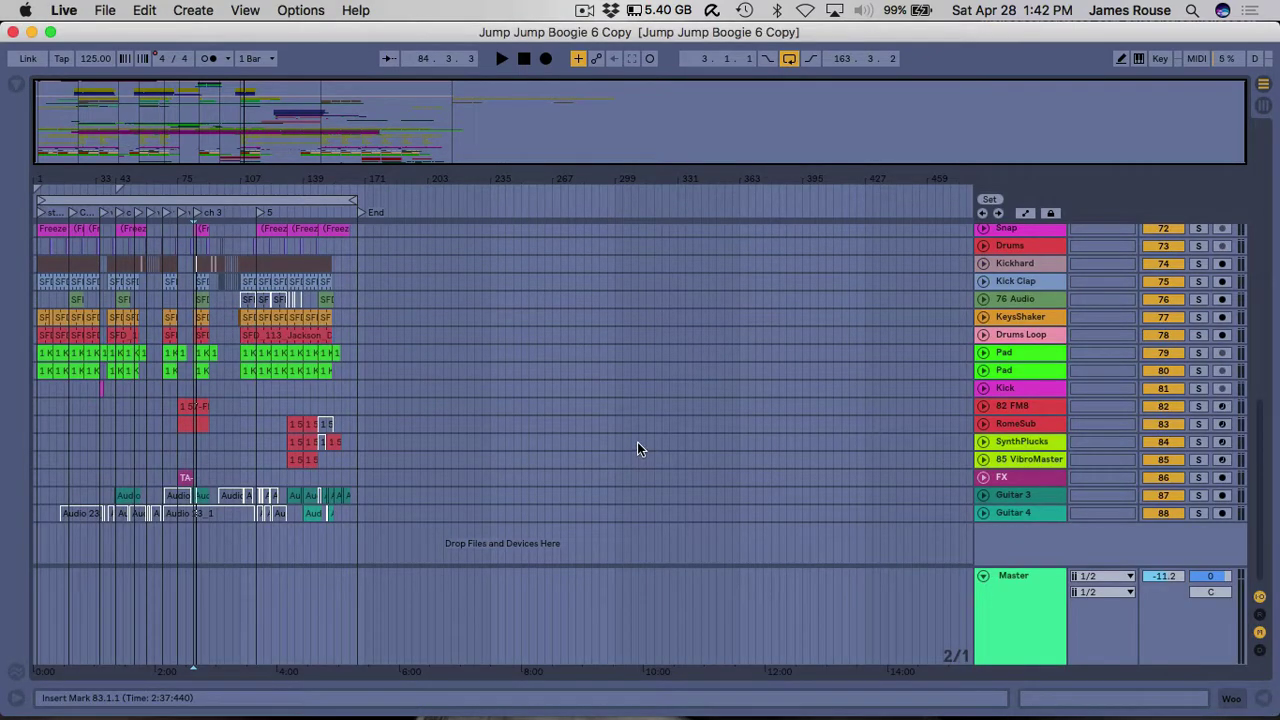
Look through the arrangement's full track list and the options available for the second Pad track.
scroll(637, 442, "up", 15)
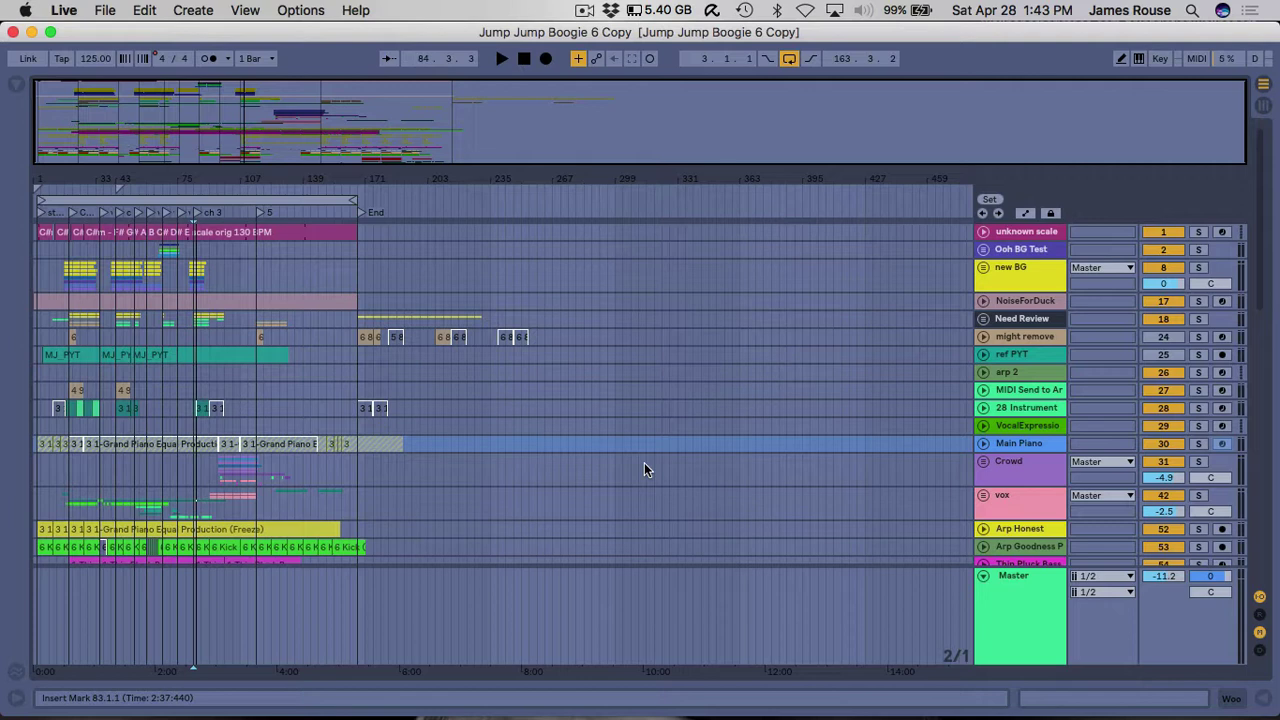
scroll(700, 482, "down", 10)
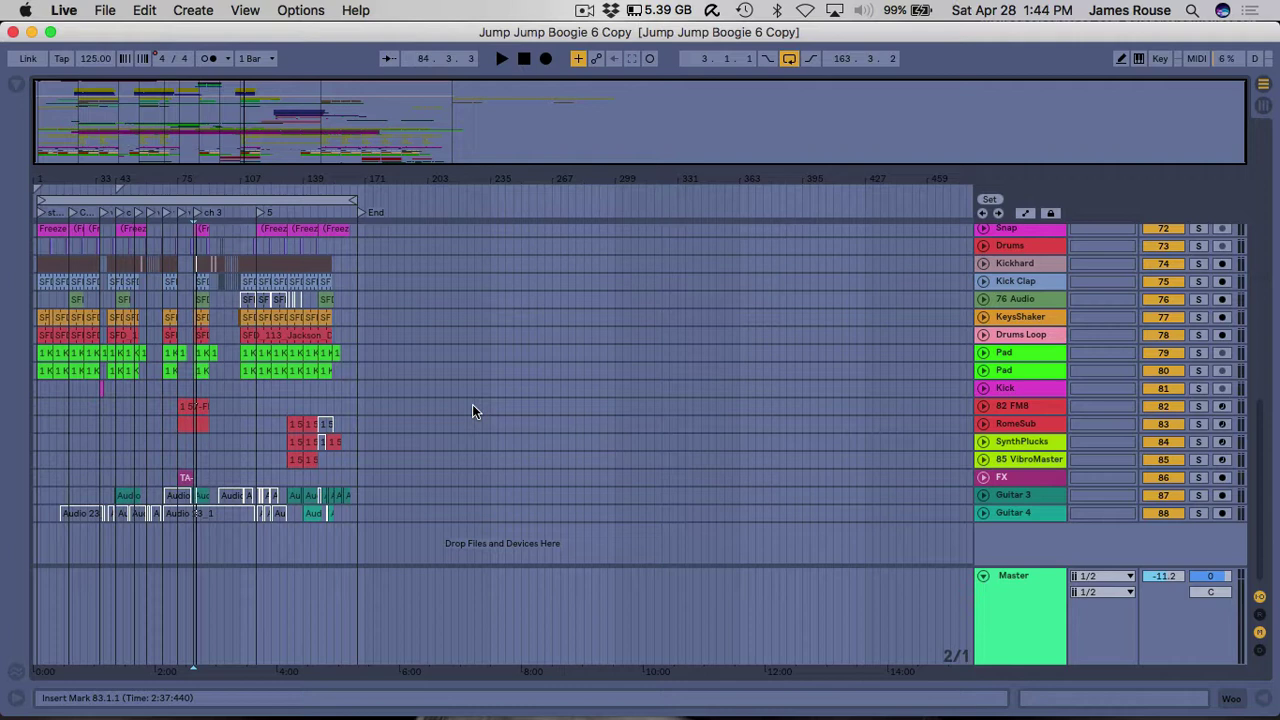
right_click(1032, 372)
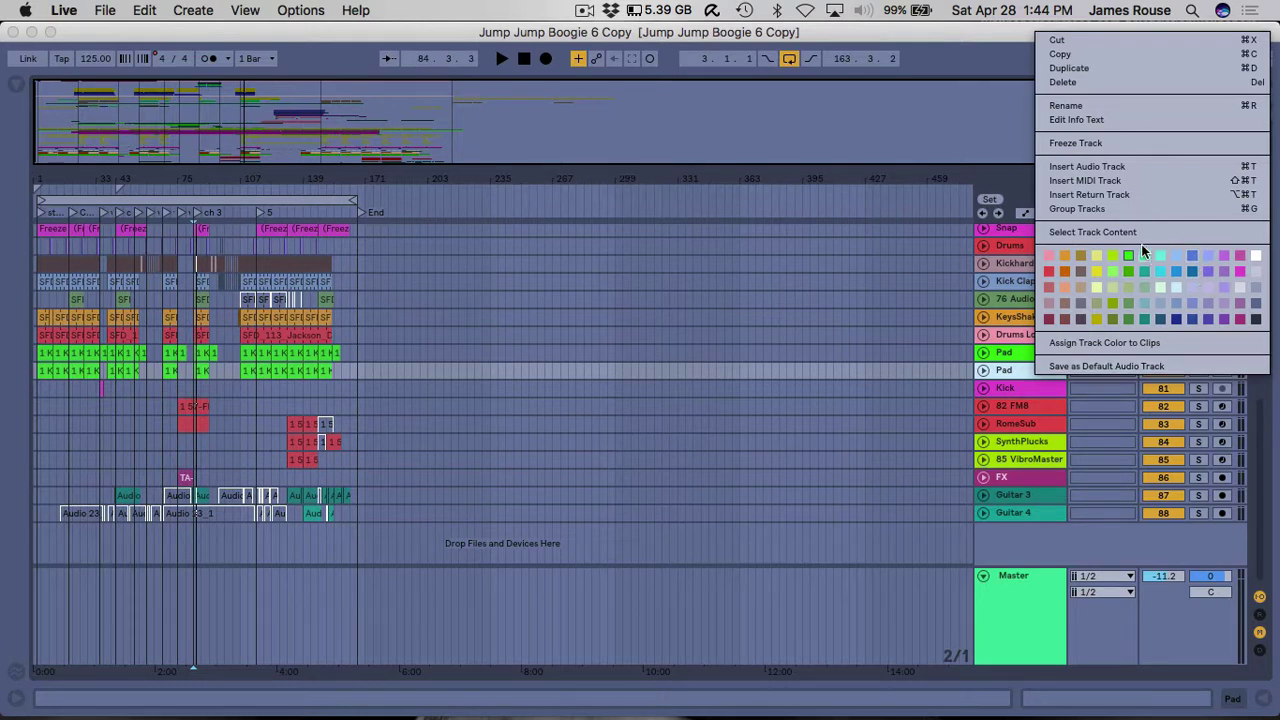
left_click(907, 310)
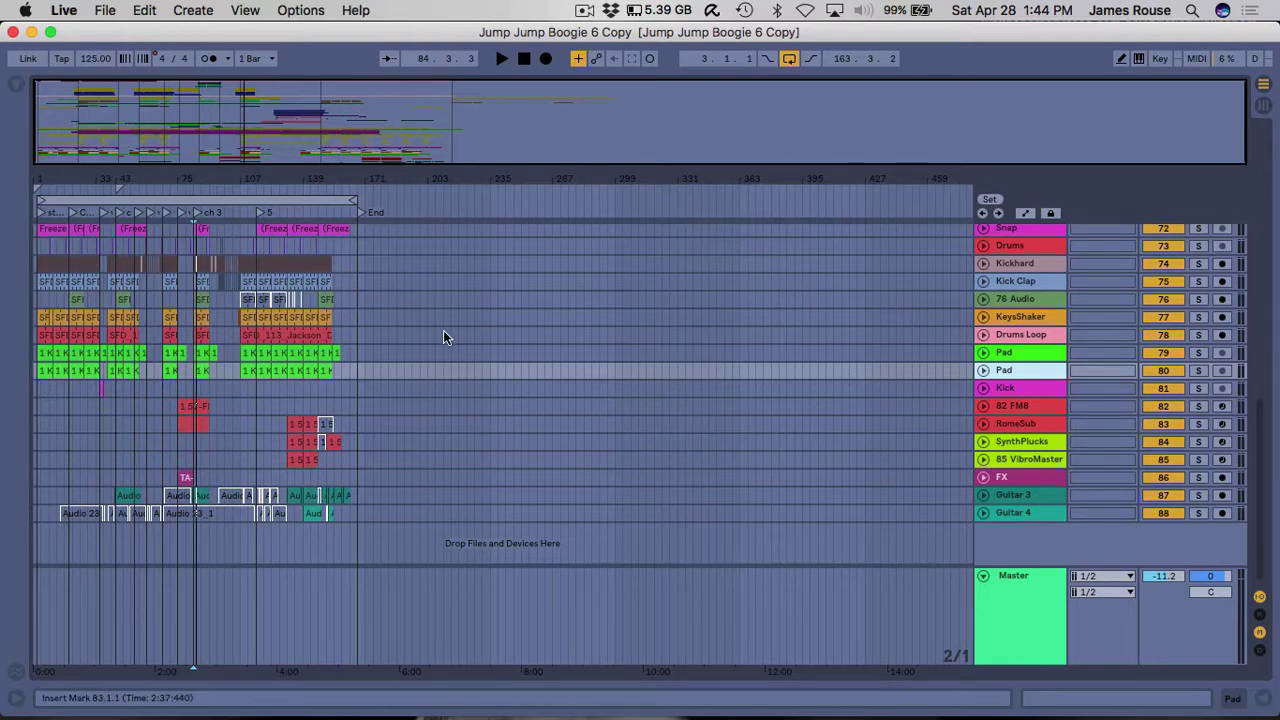
scroll(445, 337, "up", 15)
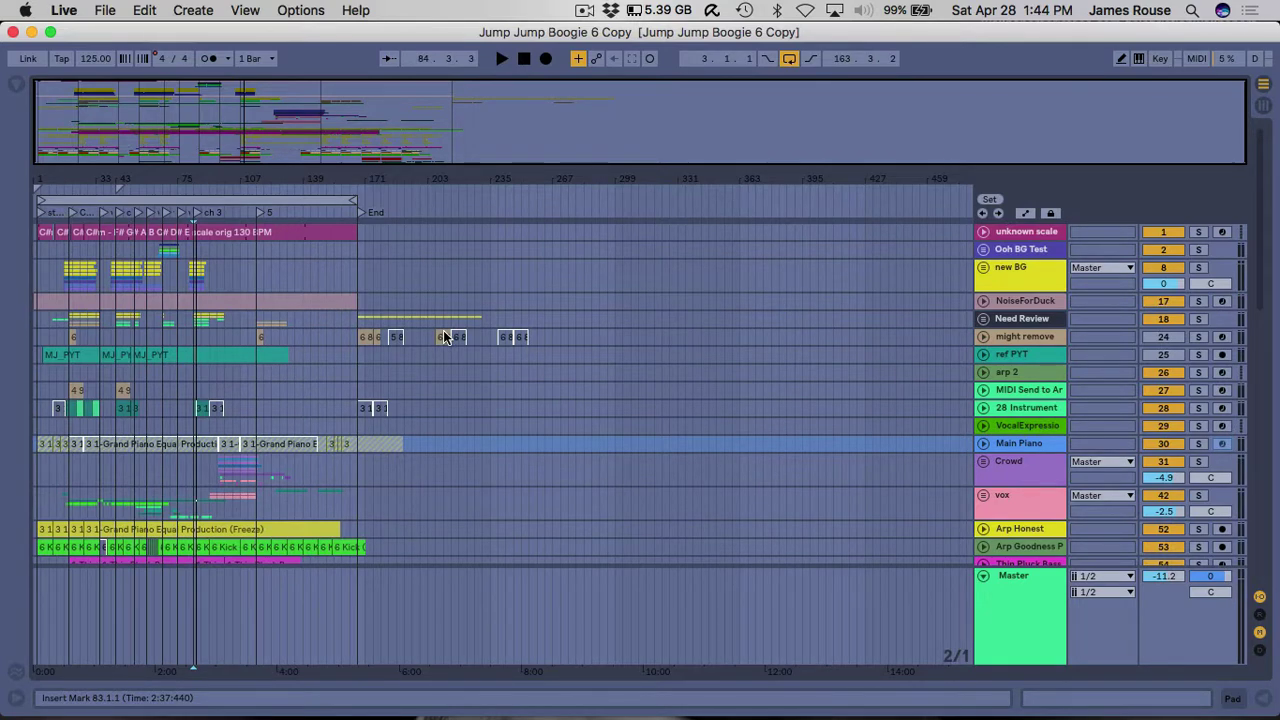
scroll(445, 337, "down", 8)
scroll(445, 337, "down", 8)
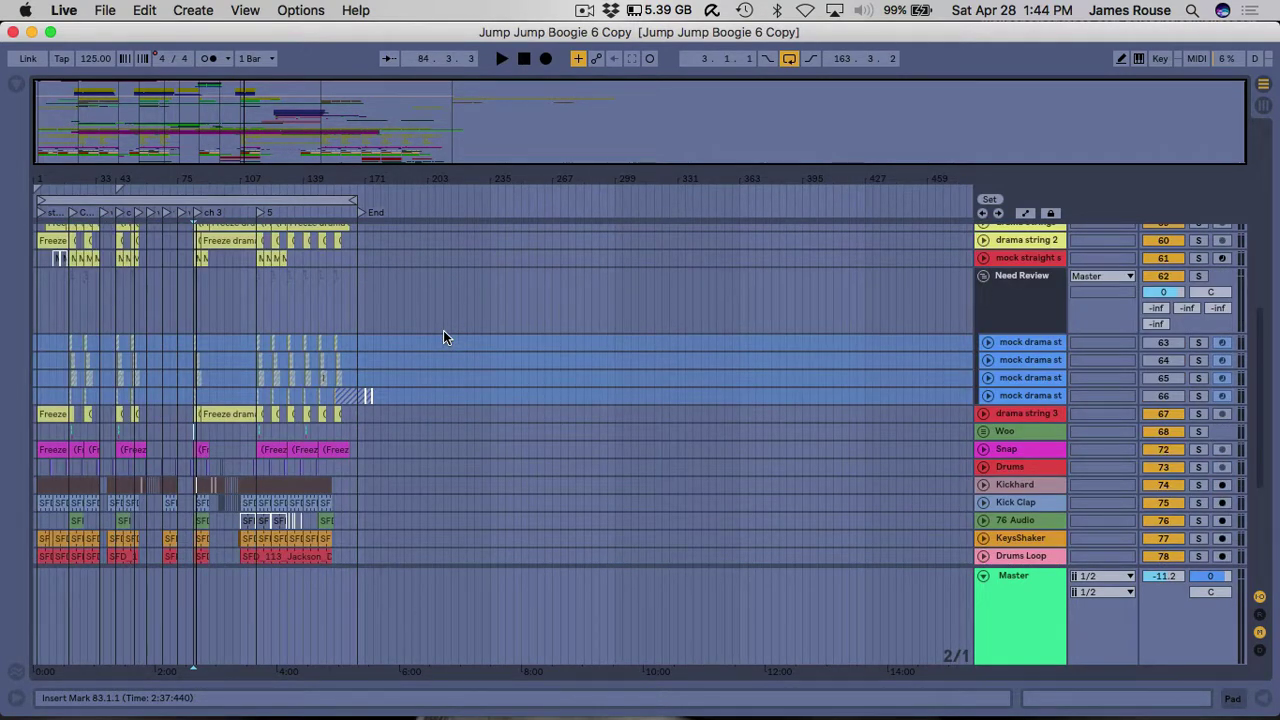
scroll(443, 337, "down", 2)
scroll(445, 338, "down", 2)
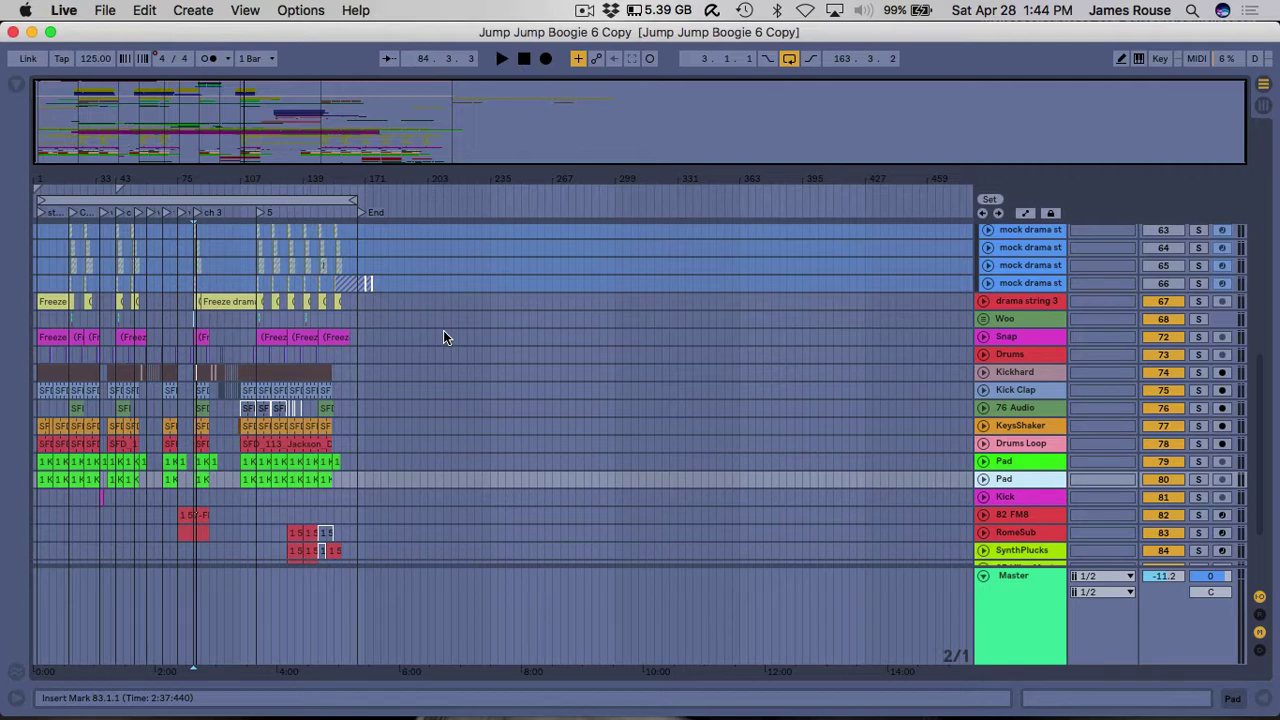
scroll(443, 330, "down", 5)
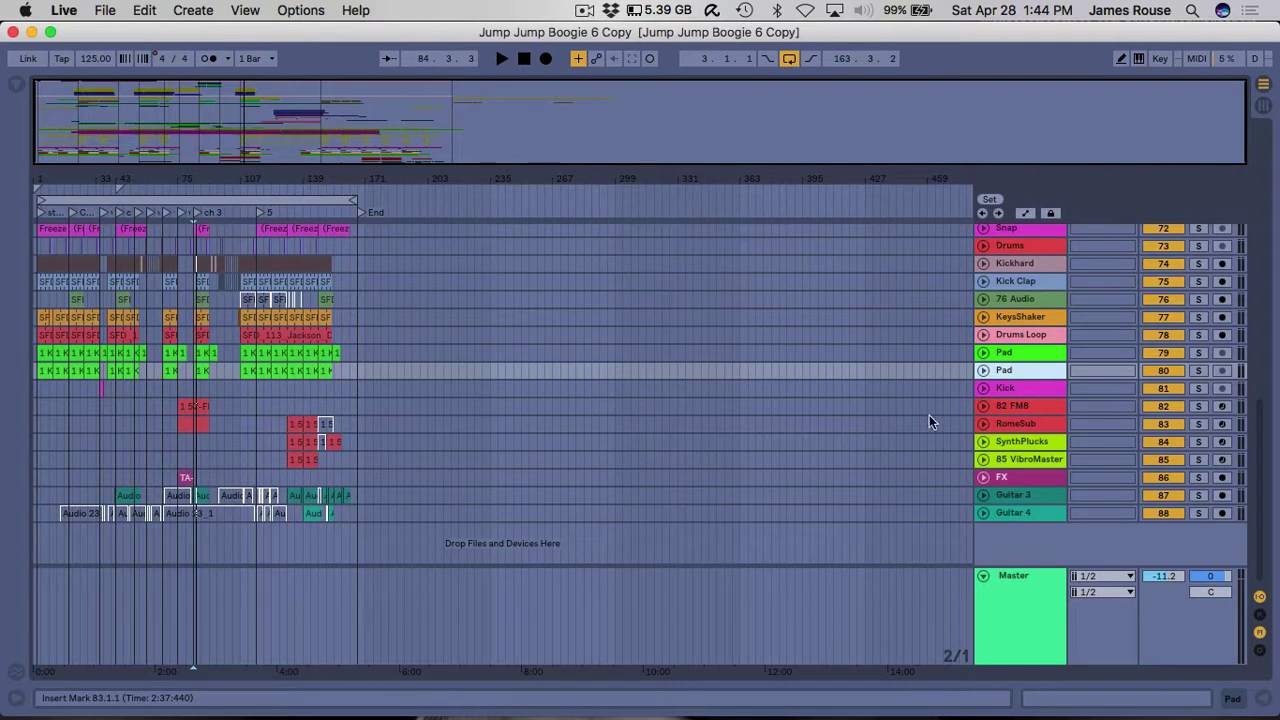
Select the SynthPlucks track, and place the insert marker at 435.1.1 on the second Pad track.
left_click(1030, 443)
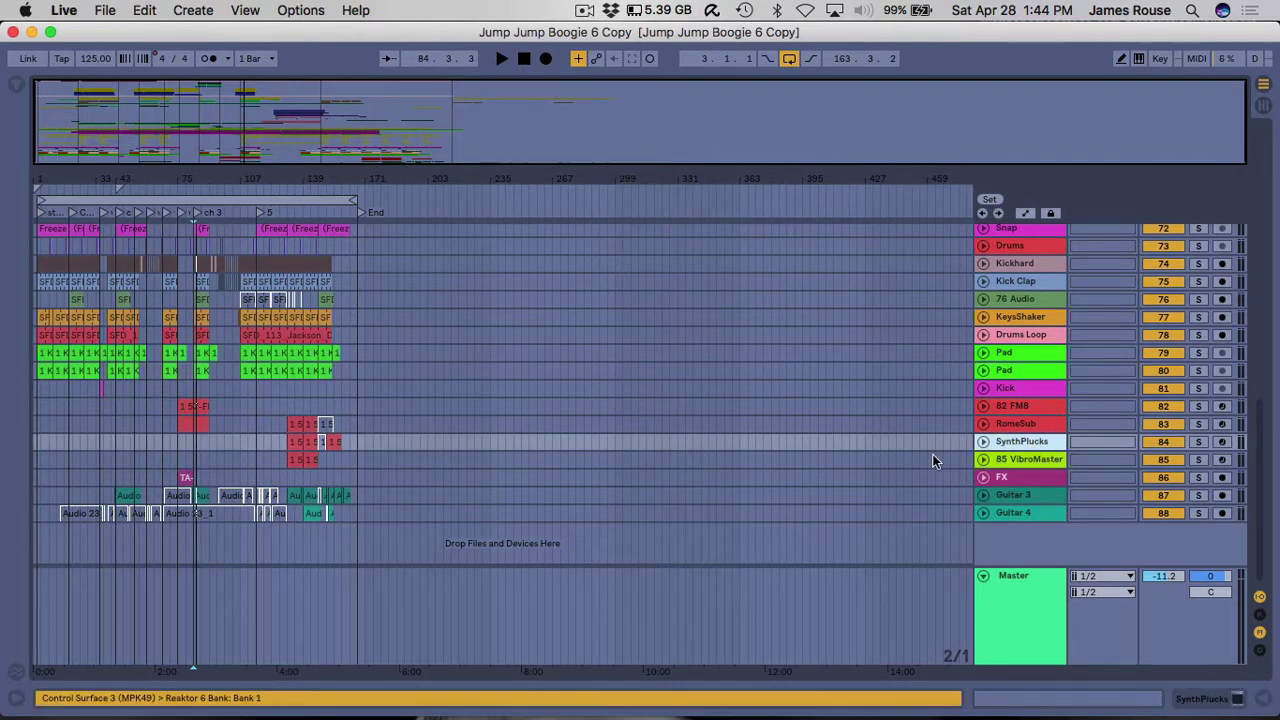
left_click(880, 369)
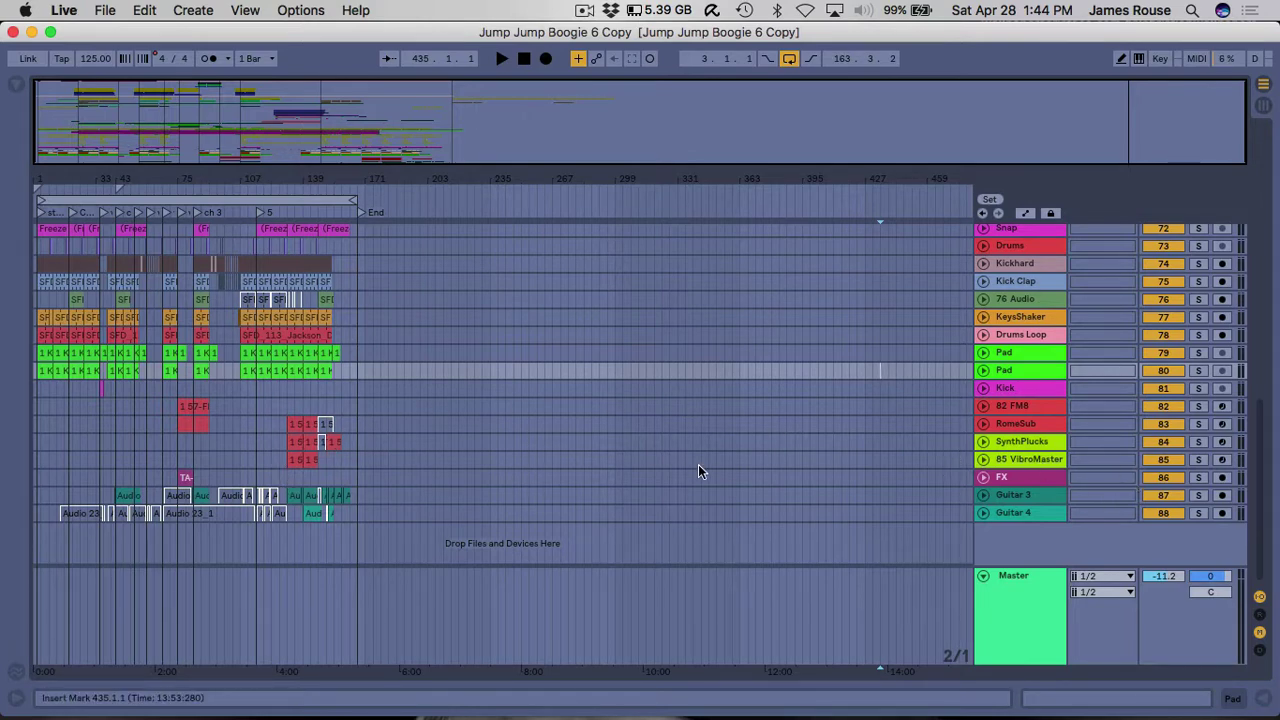
Fold the Need Review group that contains the four mock drama string tracks.
scroll(698, 472, "up", 5)
scroll(699, 471, "up", 10)
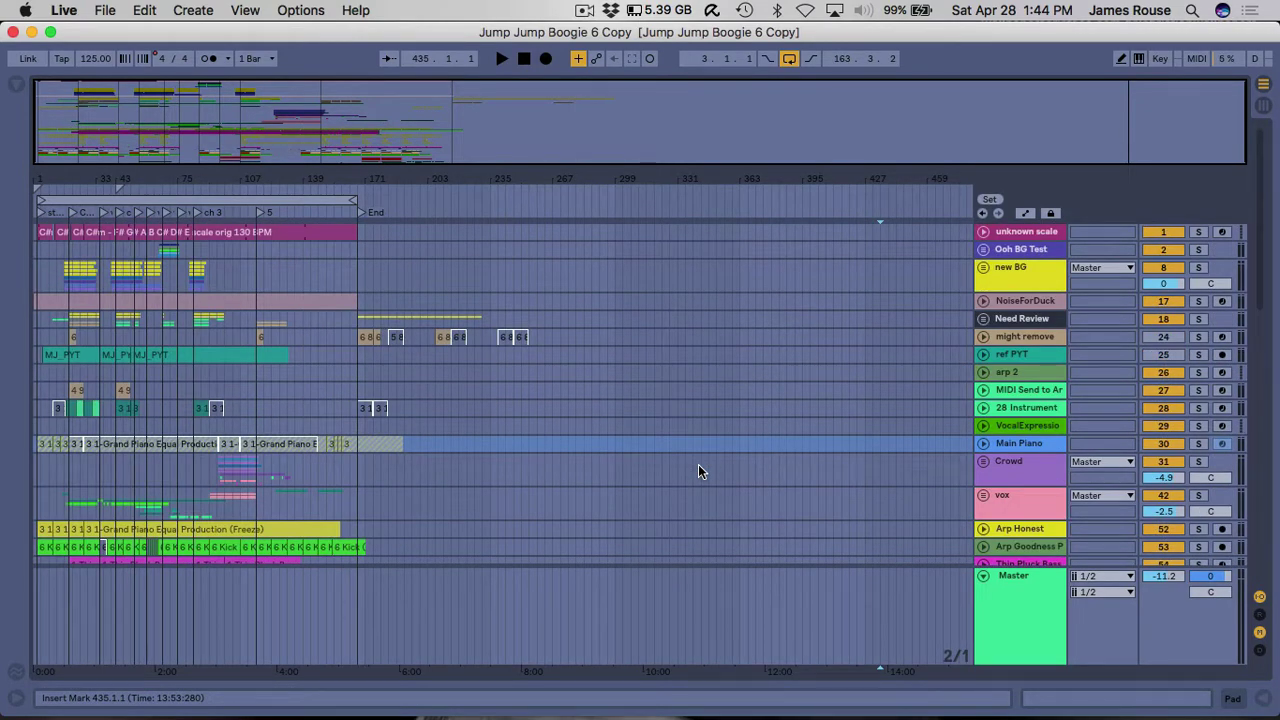
scroll(698, 466, "down", 15)
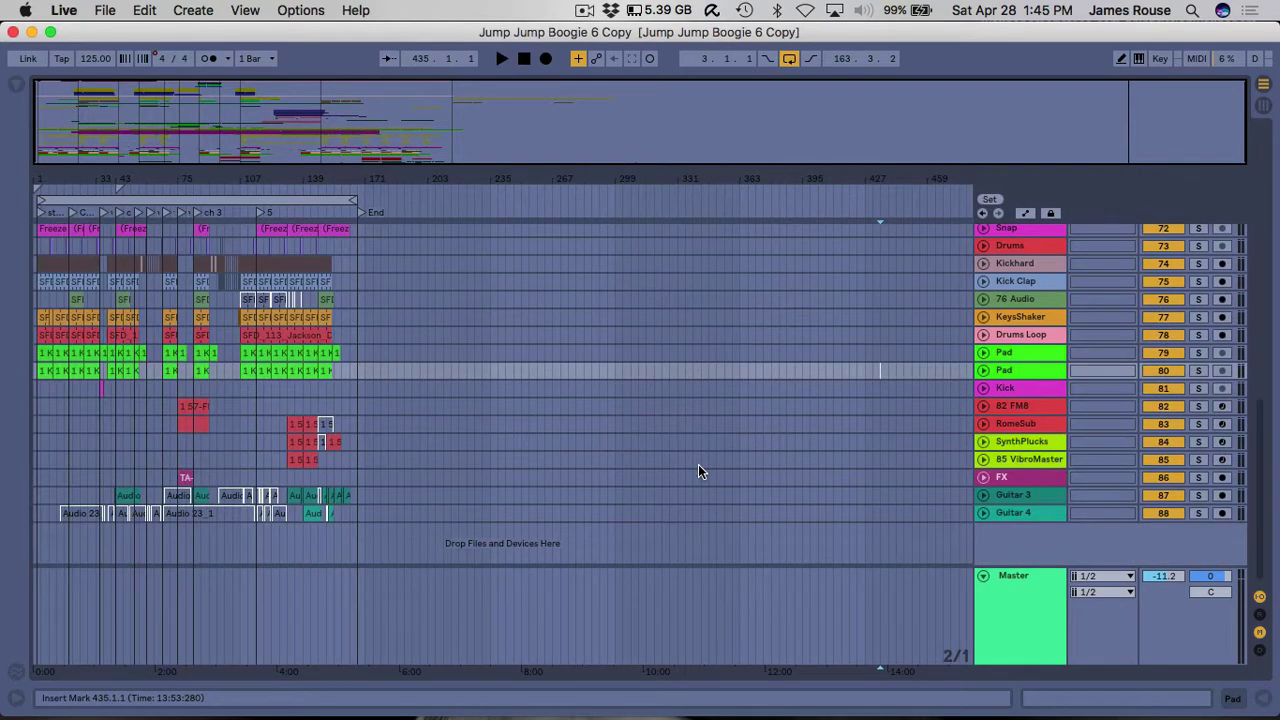
scroll(698, 464, "up", 4)
scroll(716, 457, "up", 4)
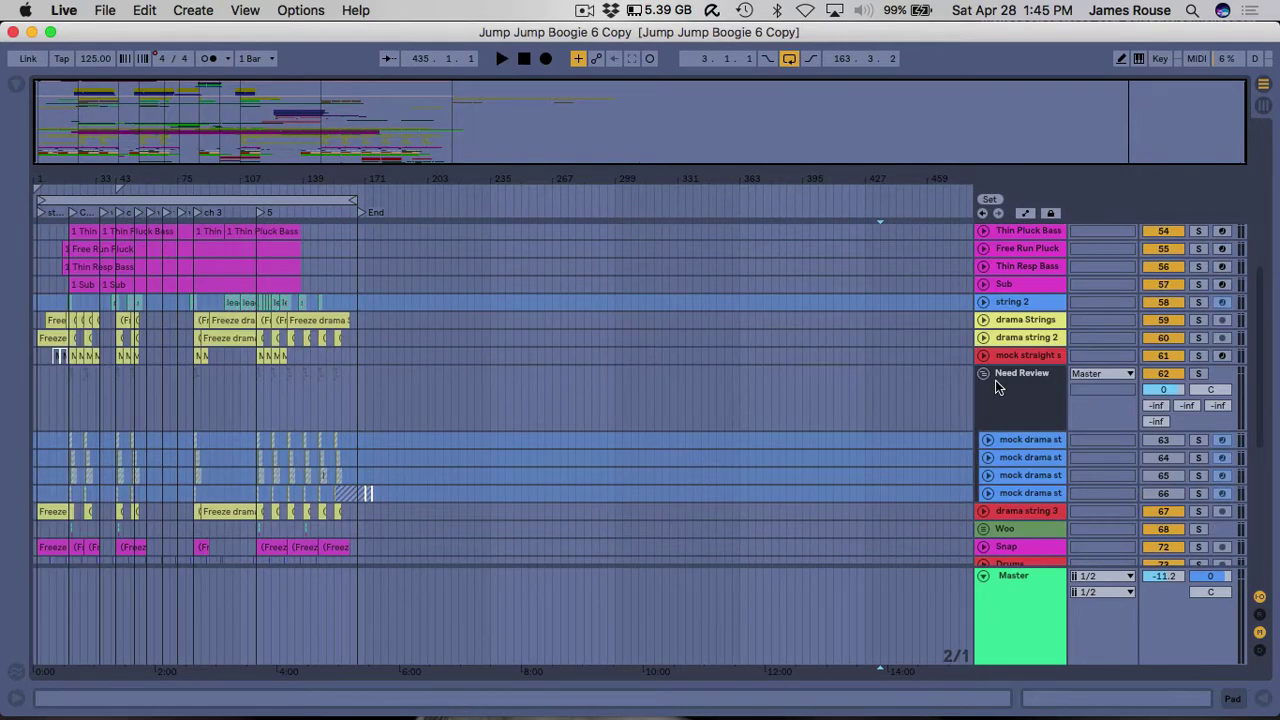
left_click(892, 373)
Examine the whole arrangement's track list from the first track to the last guitar track.
scroll(870, 380, "down", 5)
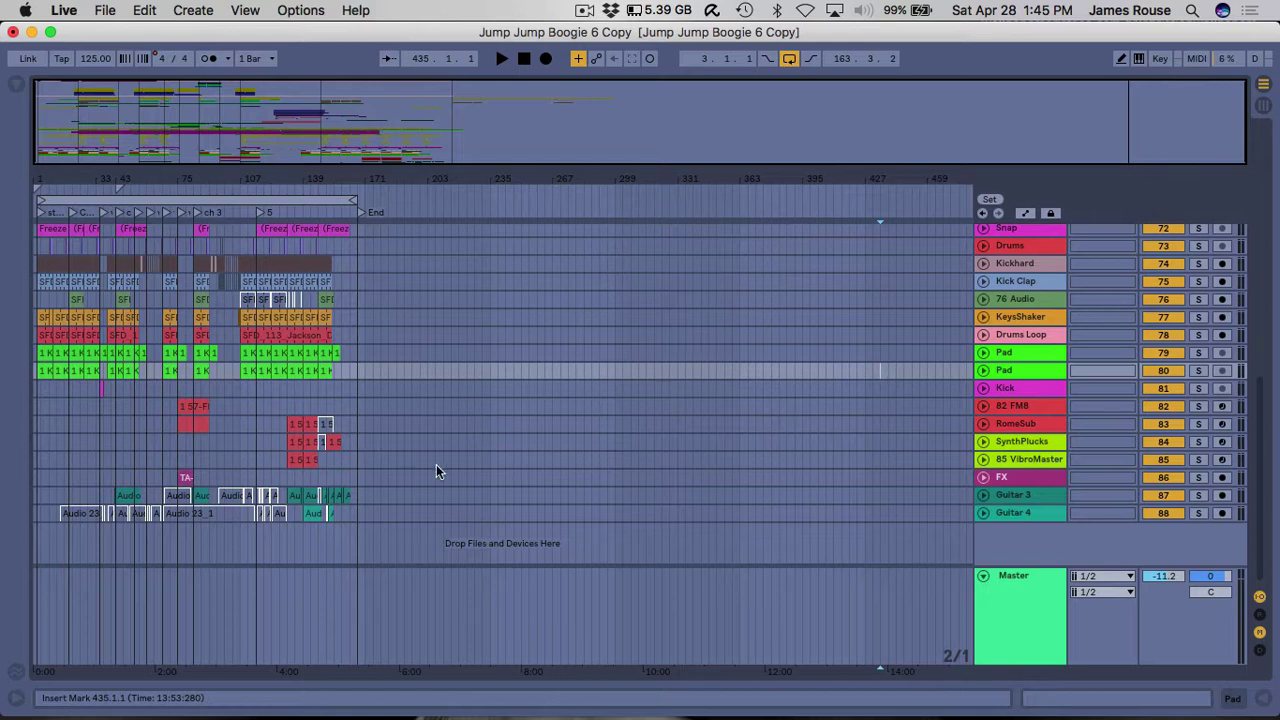
left_click(306, 429)
scroll(649, 405, "up", 15)
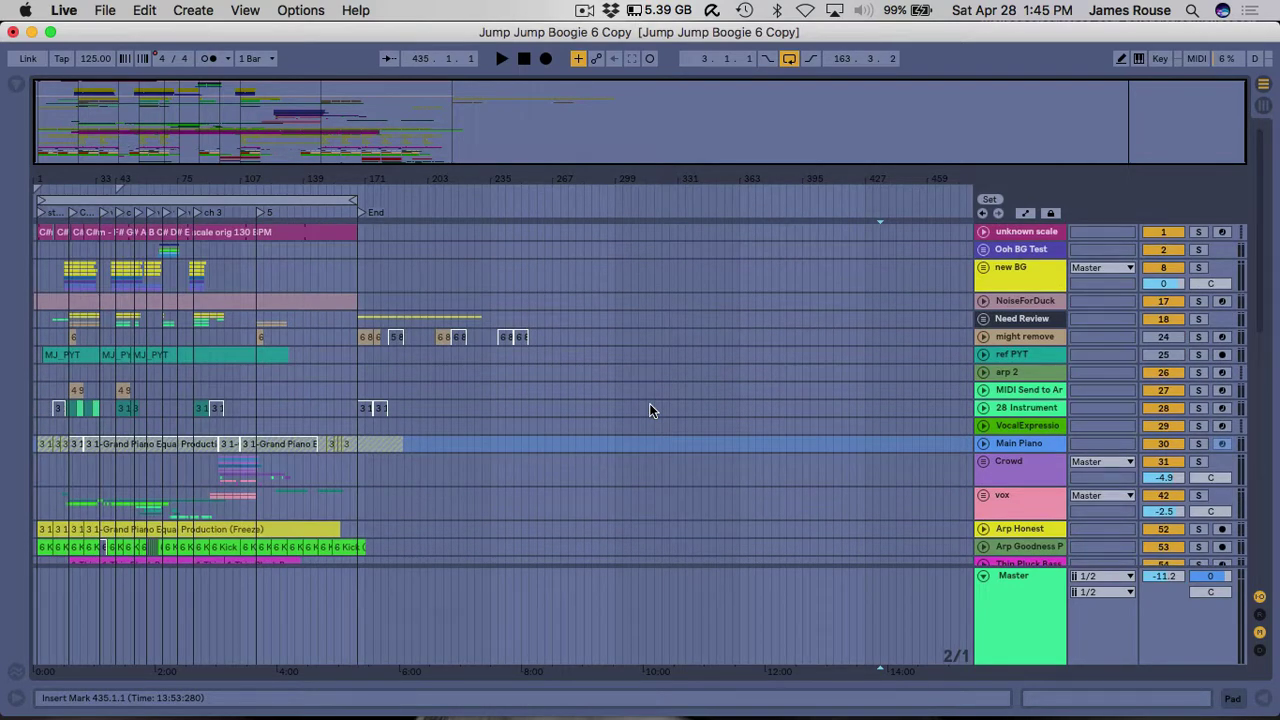
scroll(649, 410, "down", 6)
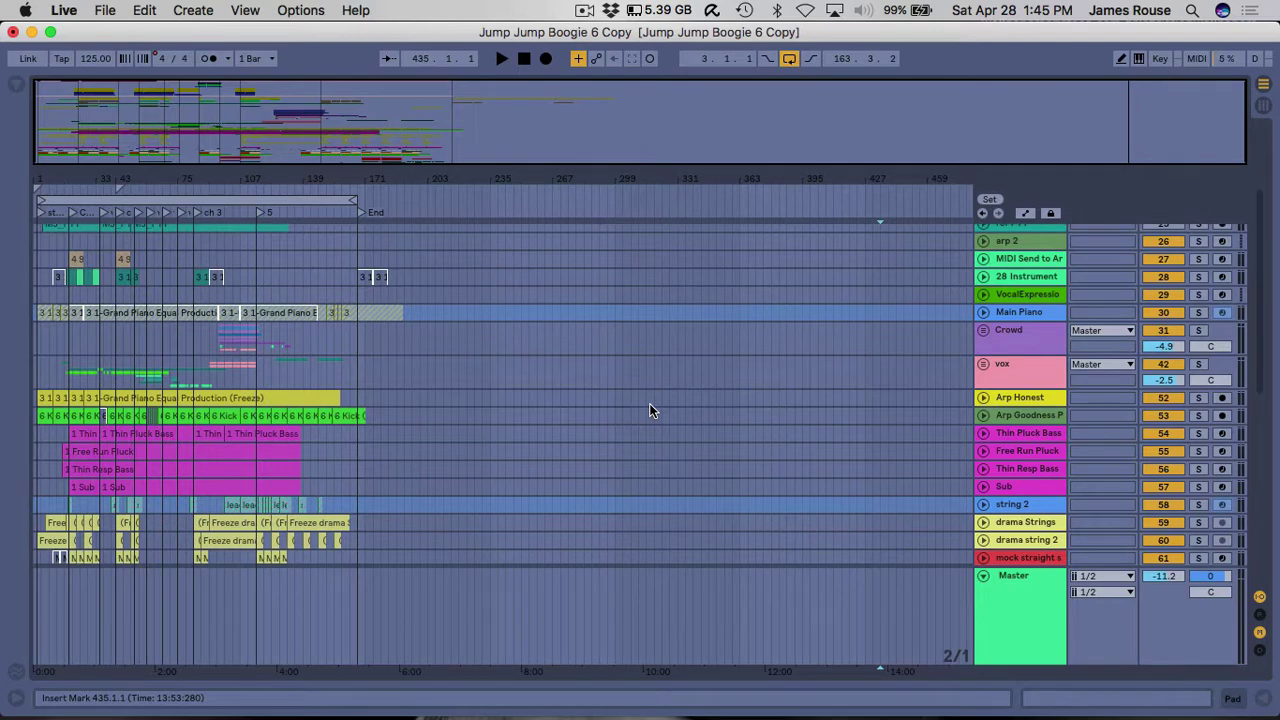
scroll(649, 408, "down", 9)
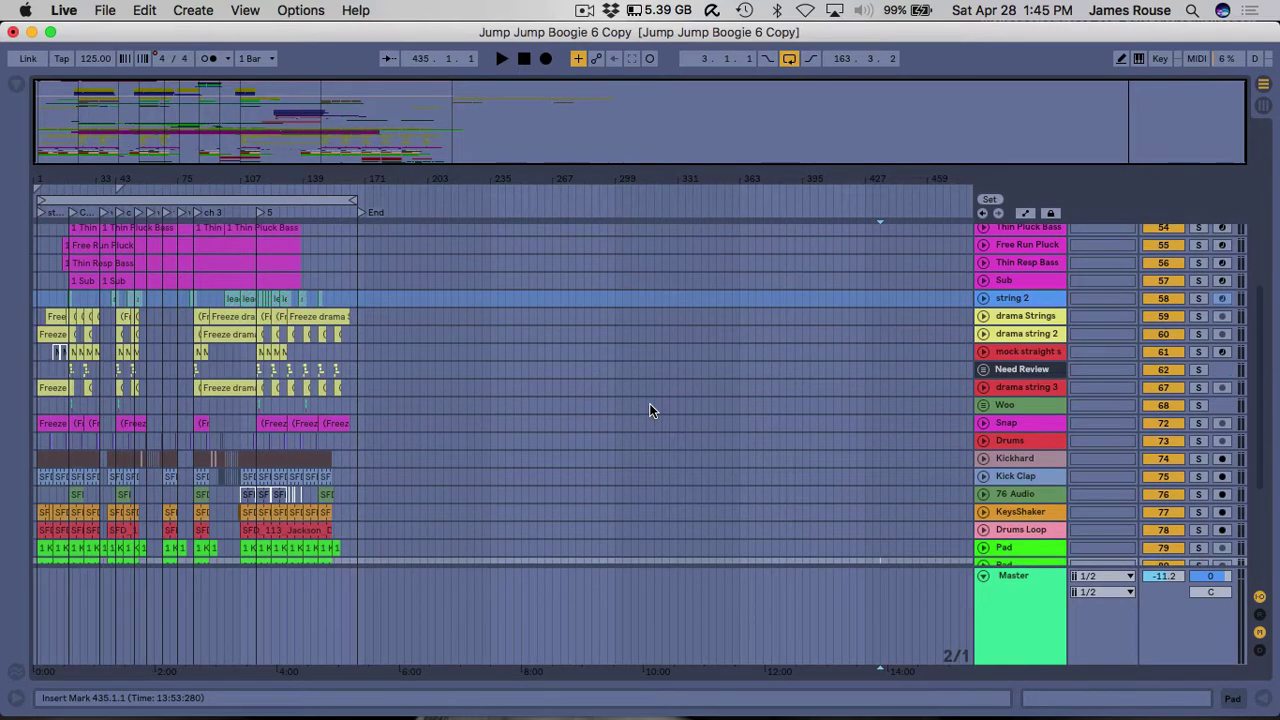
scroll(649, 410, "down", 5)
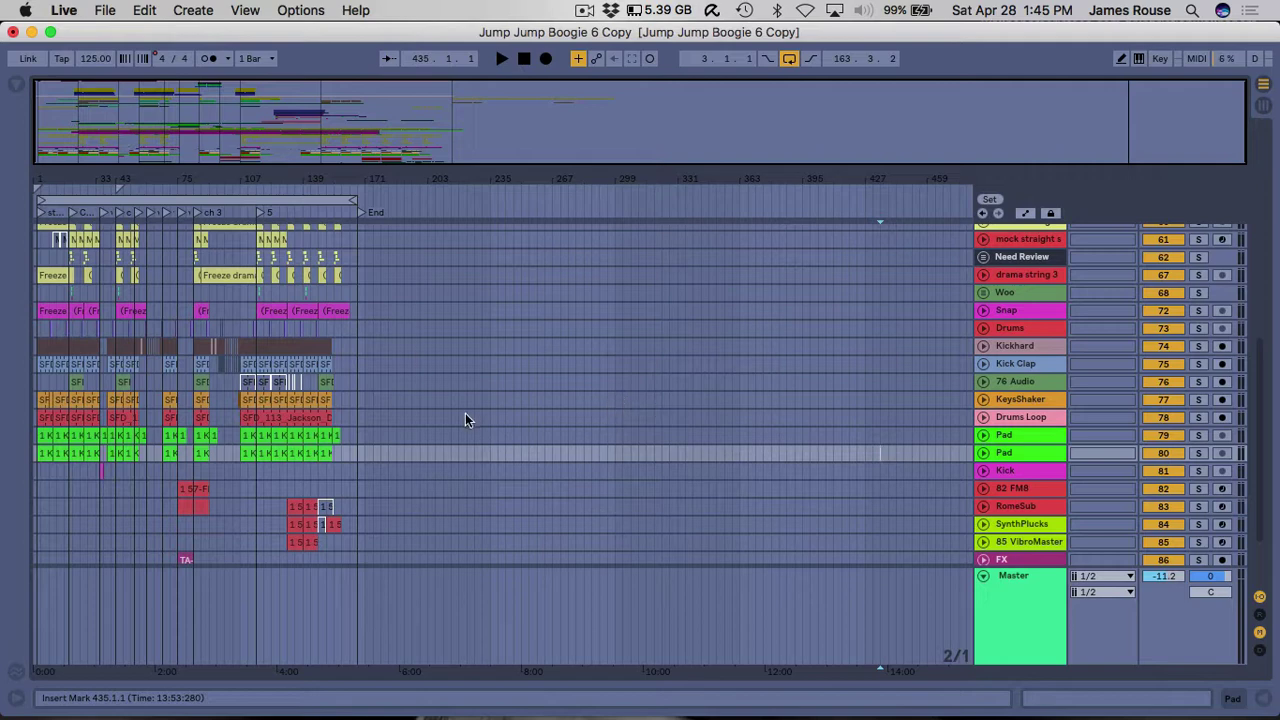
scroll(465, 418, "up", 6)
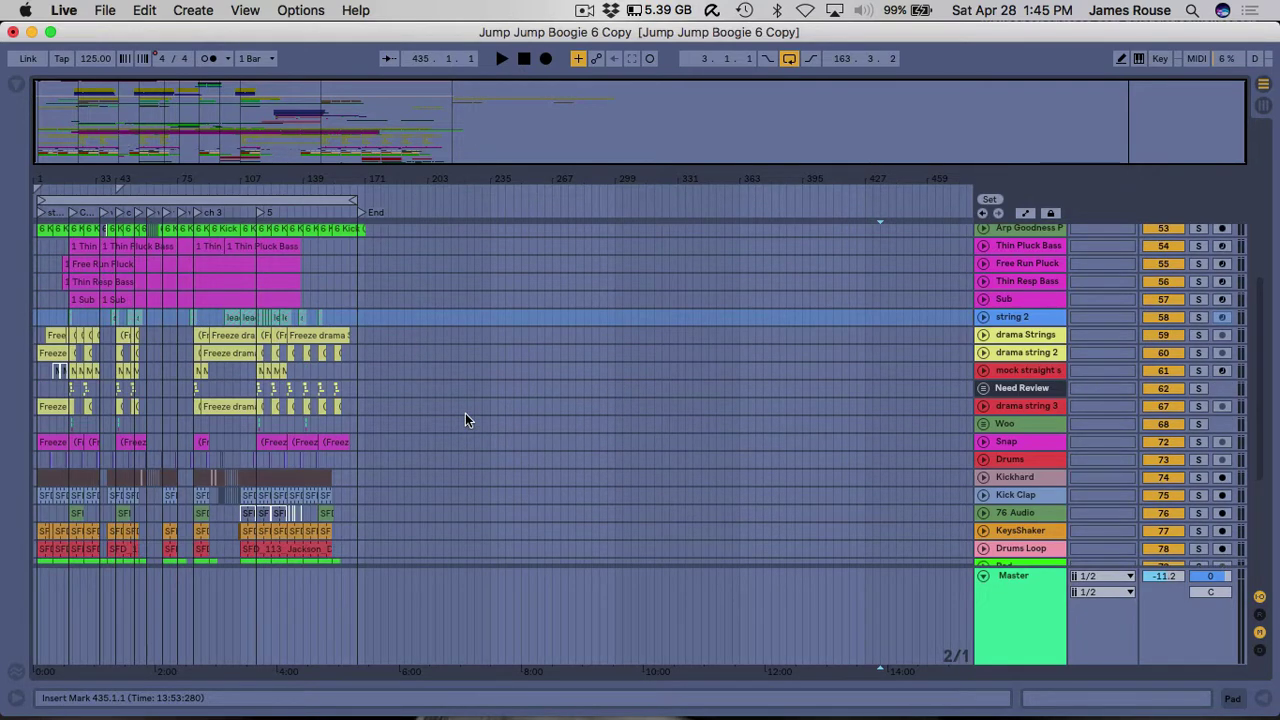
scroll(465, 418, "up", 15)
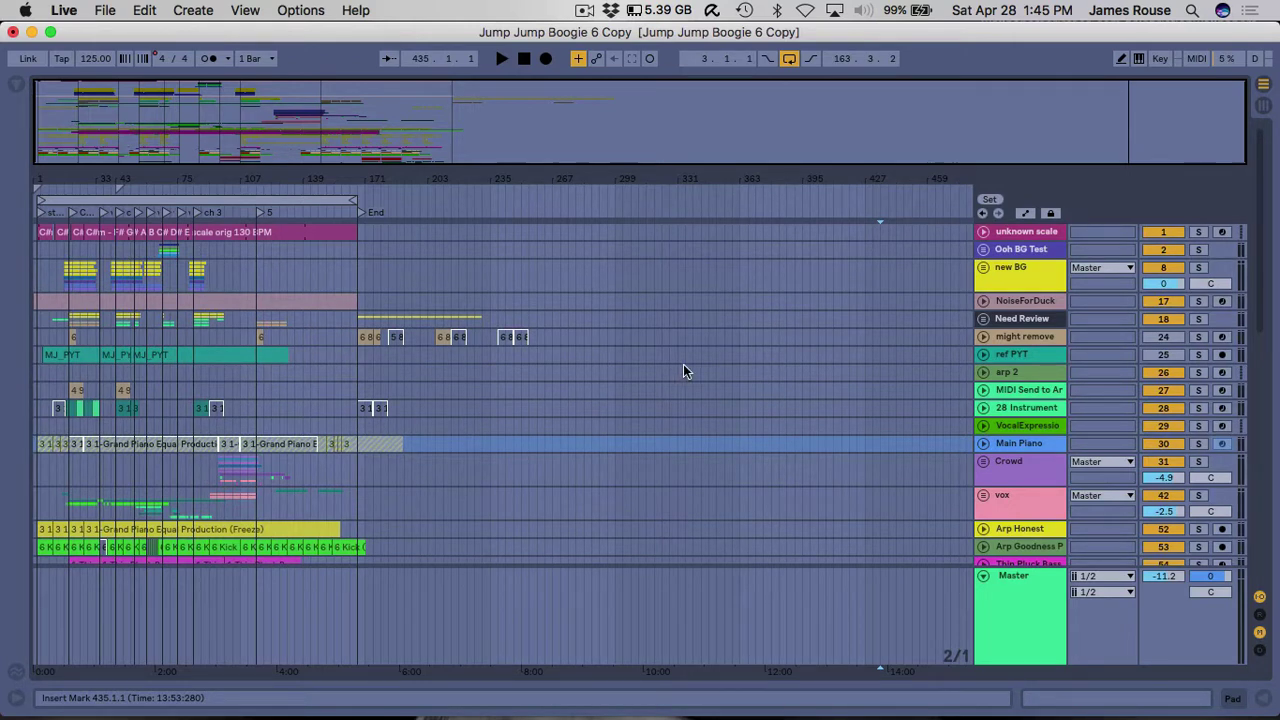
Go through the tracks one by one from MIDI Send to Arp through the Crowd and vox groups.
left_click(1027, 393)
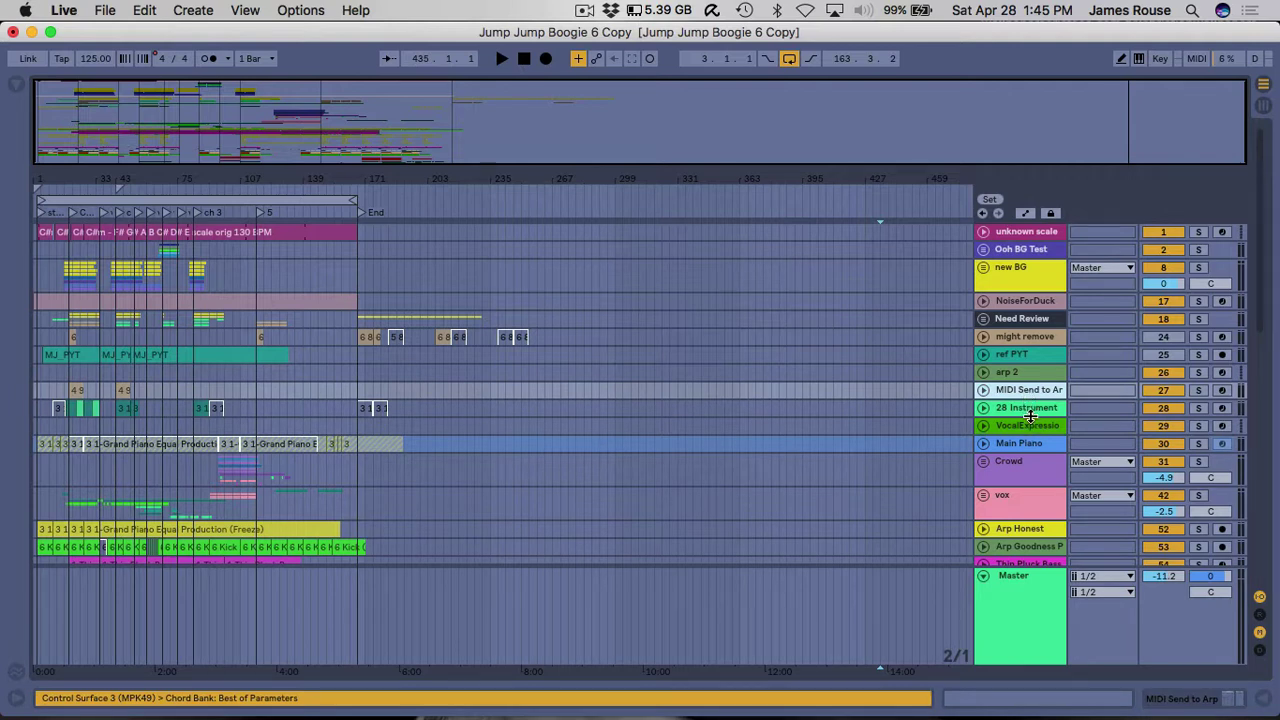
left_click(1030, 412)
scroll(1030, 410, "down", 2)
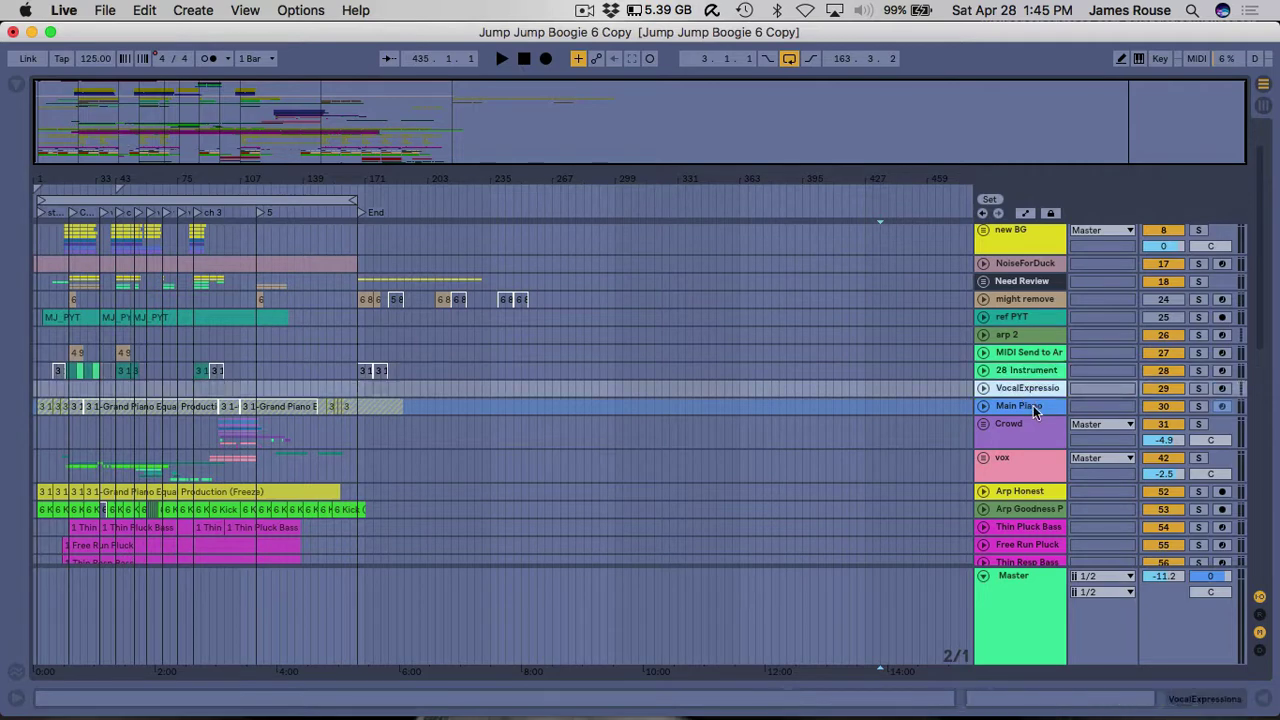
left_click(1034, 408)
left_click(1037, 436)
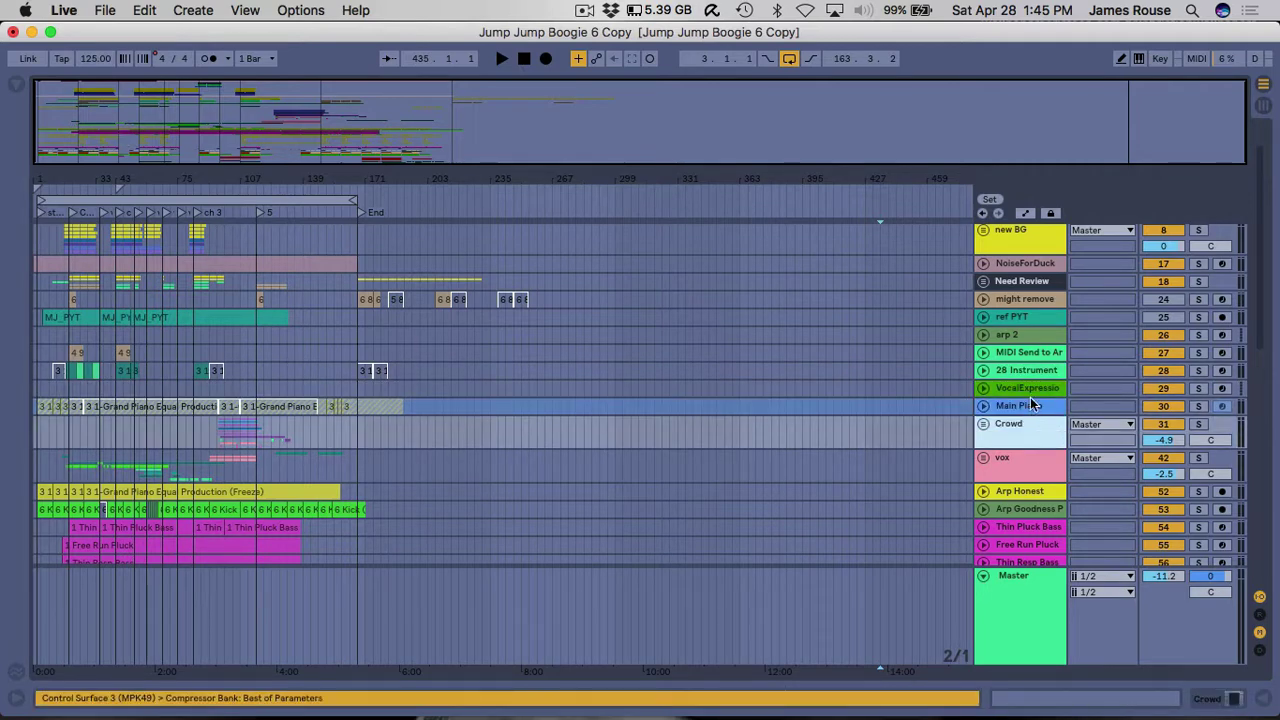
left_click(1025, 468)
scroll(1025, 468, "down", 5)
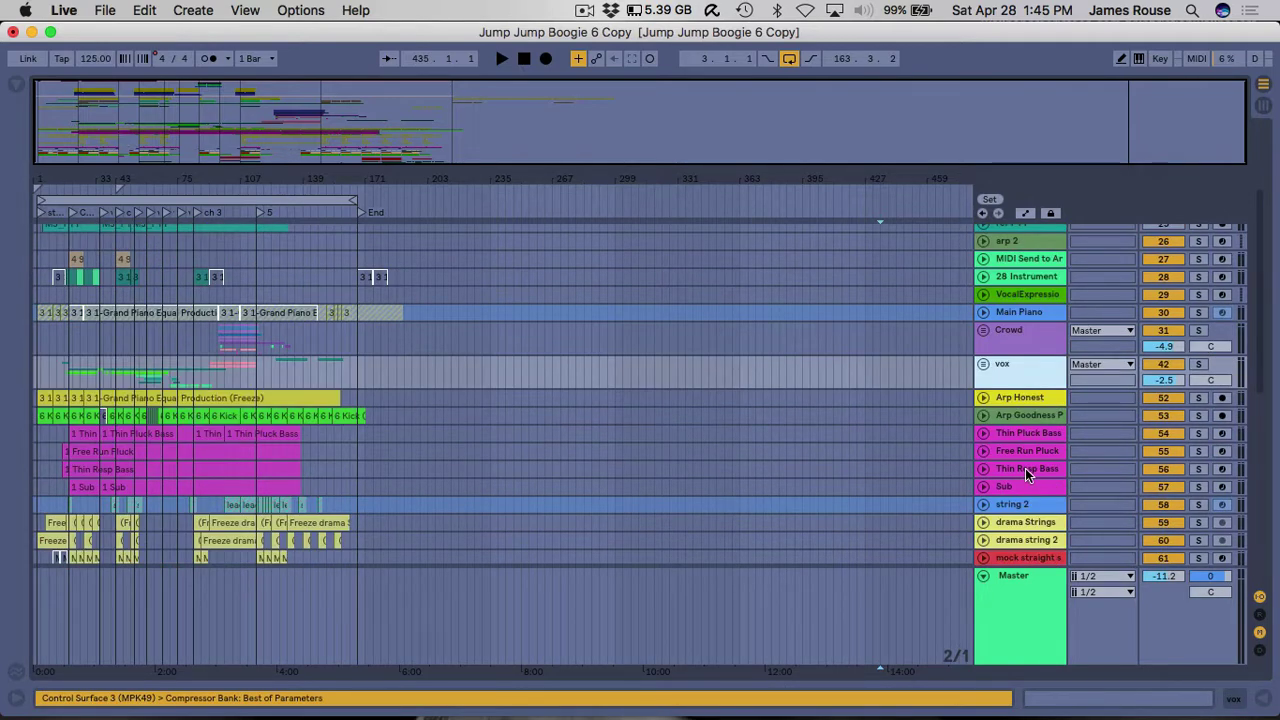
Compare the Arp Honest and Arp Goodness Print tracks by selecting each in turn.
scroll(1025, 468, "down", 1)
left_click(1026, 380)
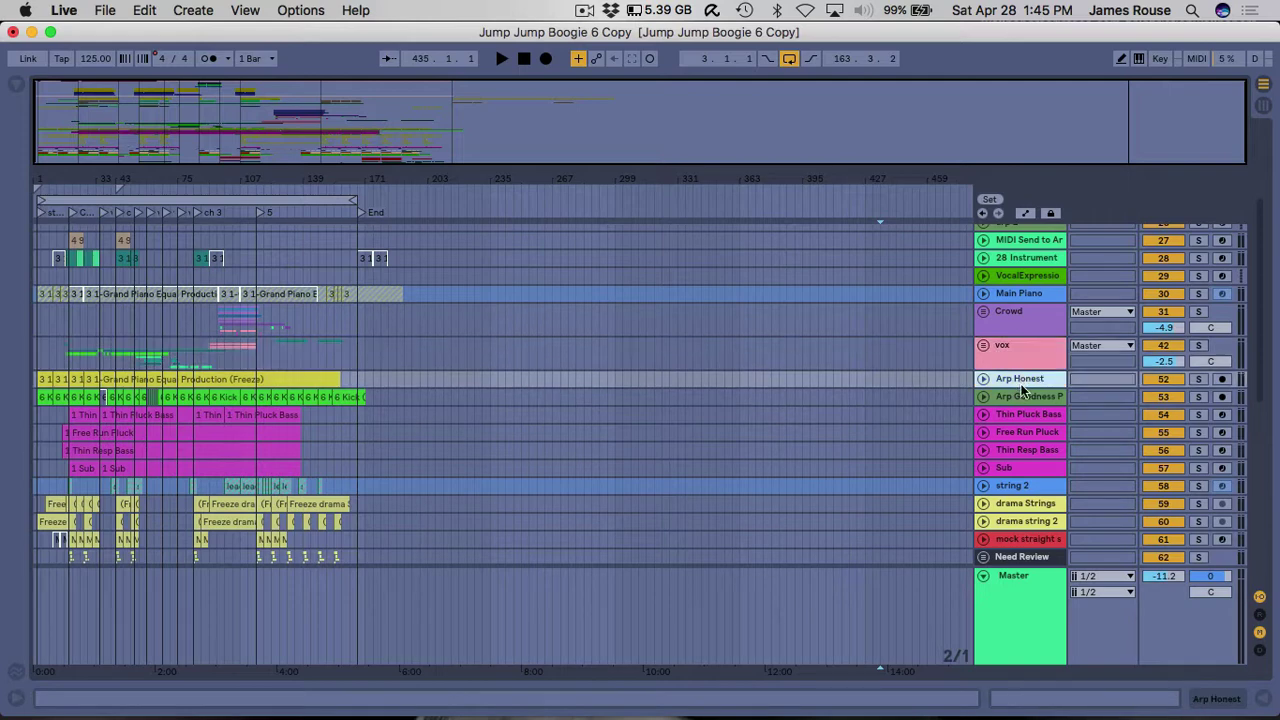
left_click(1027, 398)
left_click(1026, 381)
left_click(1028, 398)
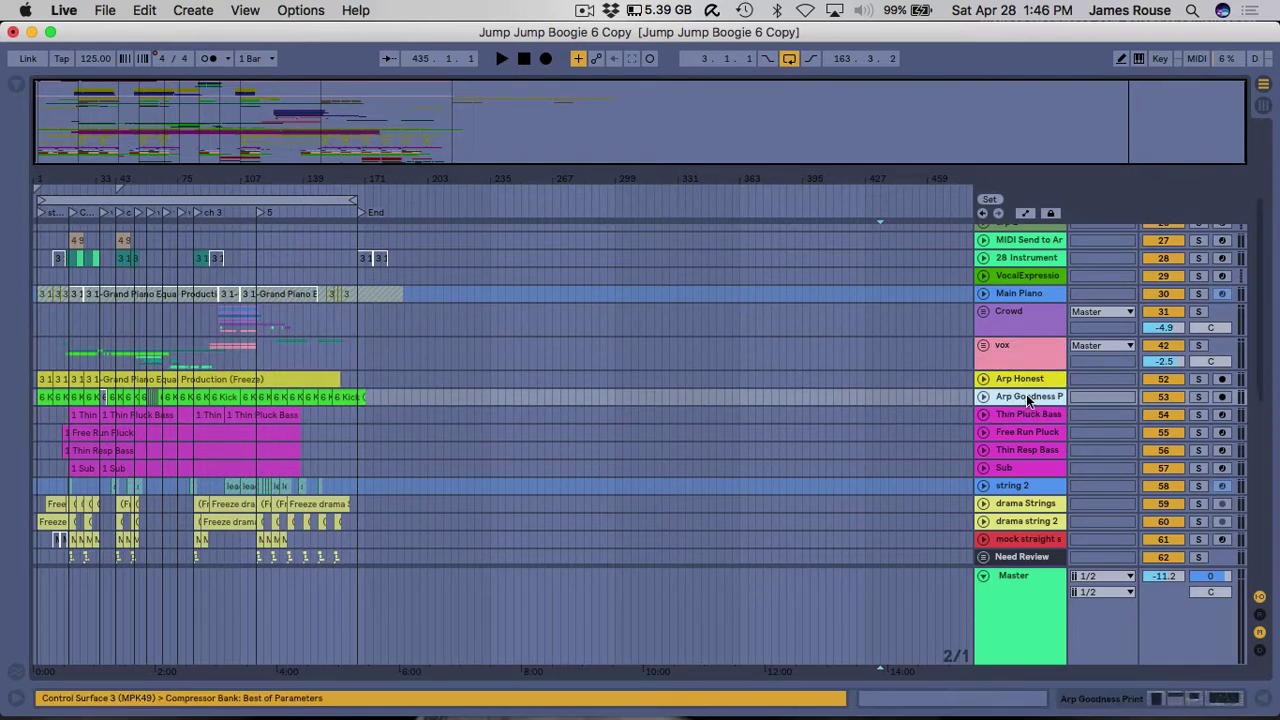
Go through the bass and string tracks, selecting Thin Pluck Bass, Free Run Pluck, Sub and drama string 2.
scroll(1031, 408, "down", 3)
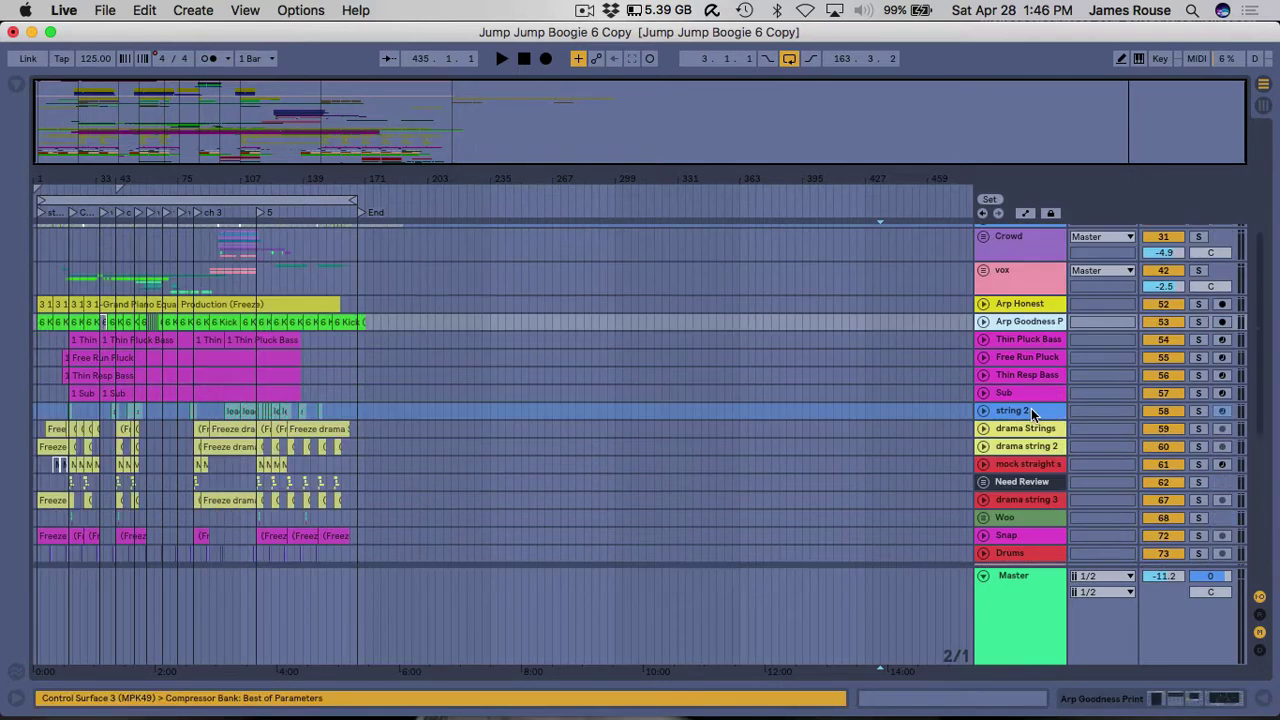
left_click(1028, 340)
left_click(1030, 358)
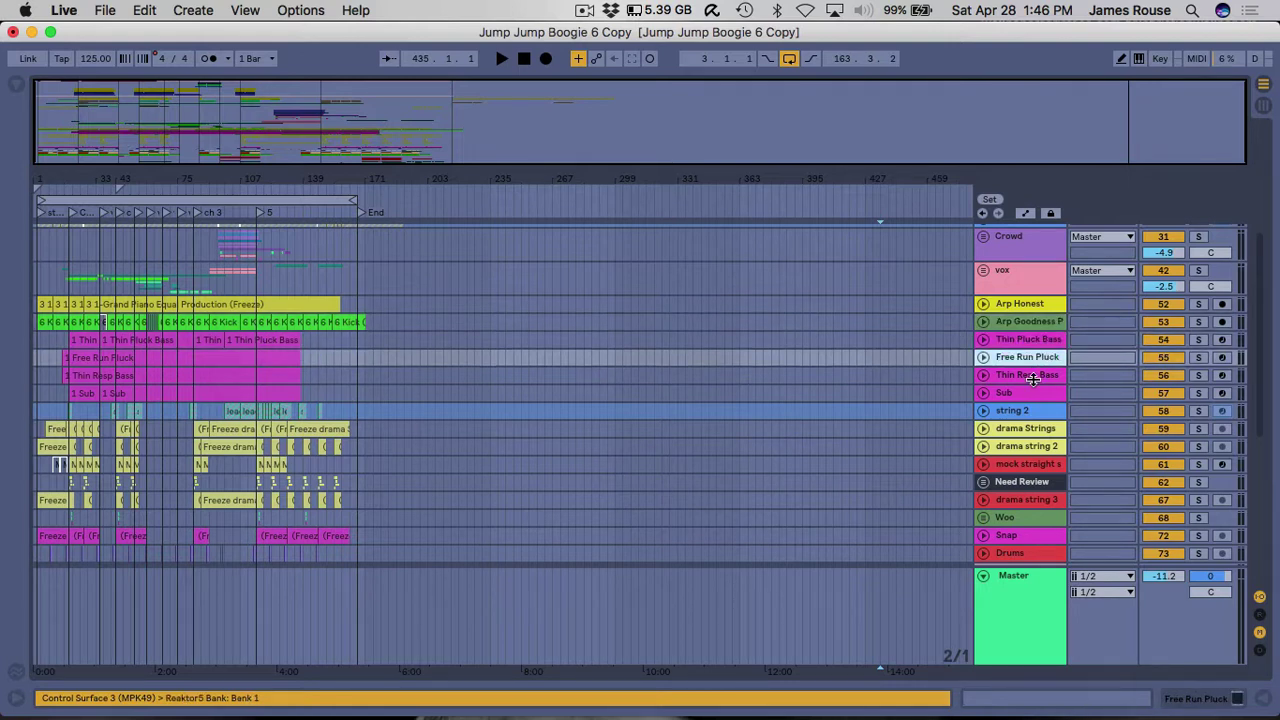
left_click(1030, 395)
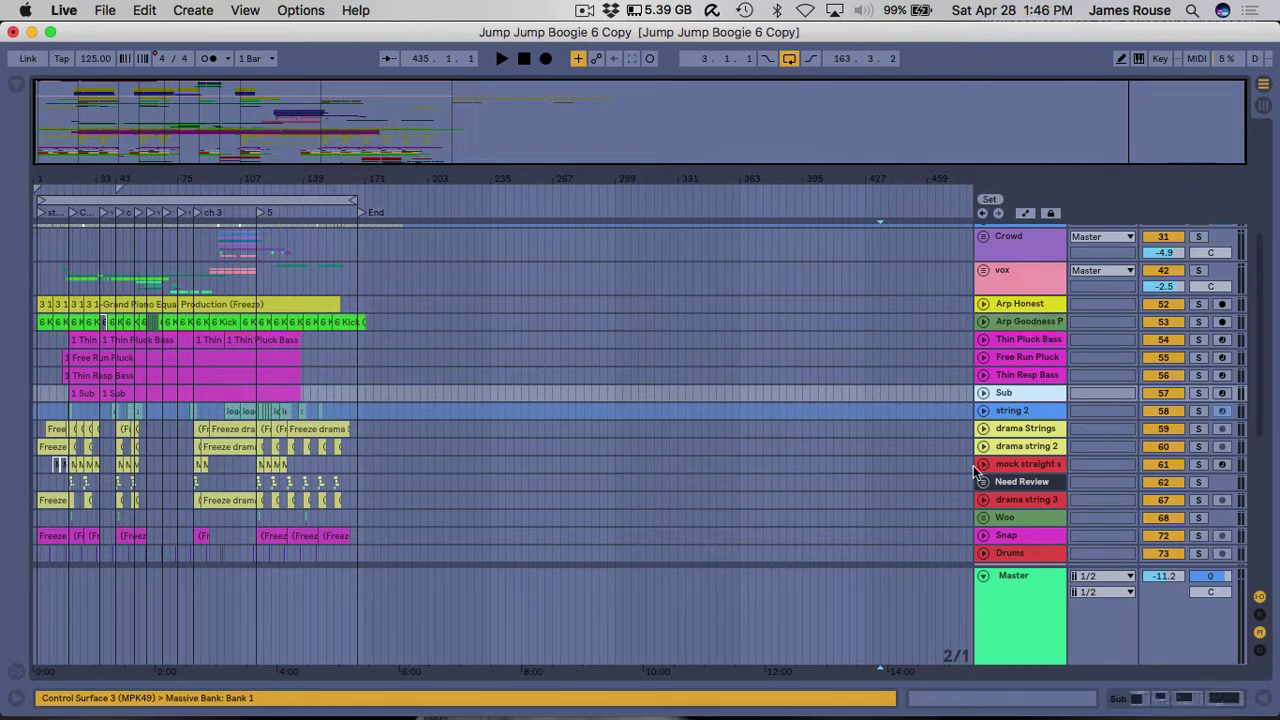
left_click(1042, 447)
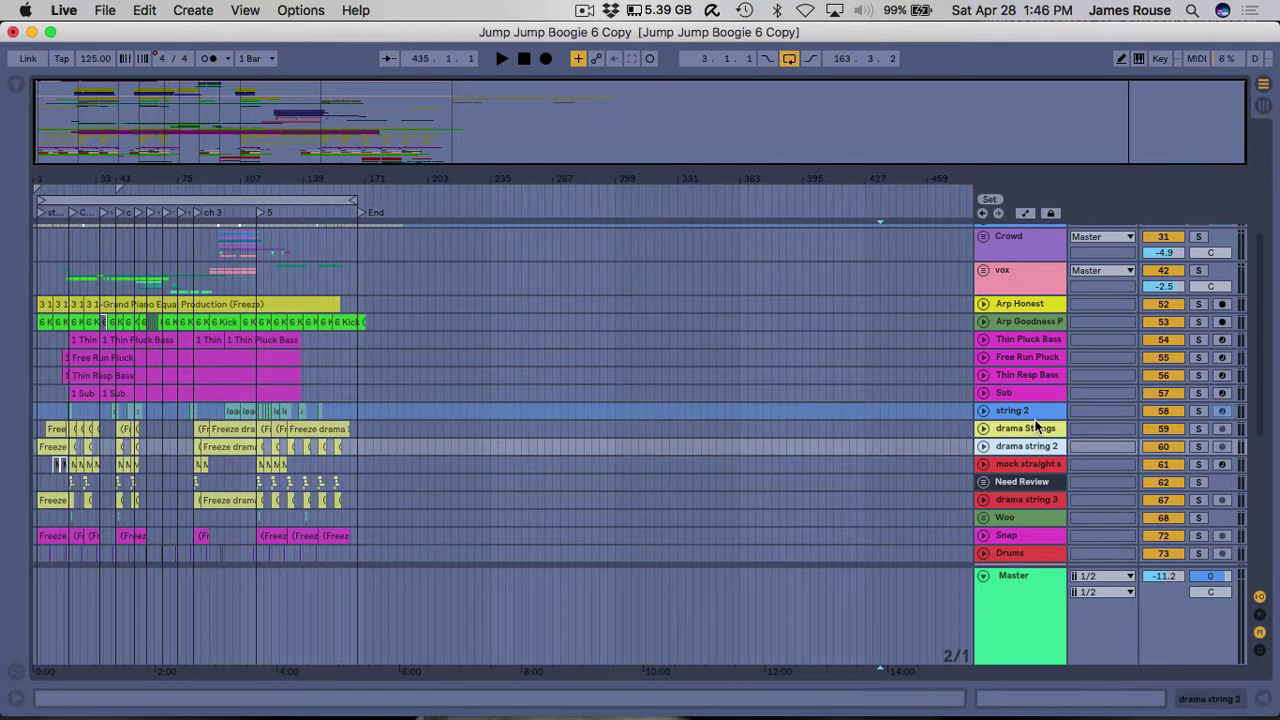
Select the Woo group and unfold it to show its audio tracks.
scroll(1030, 445, "down", 3)
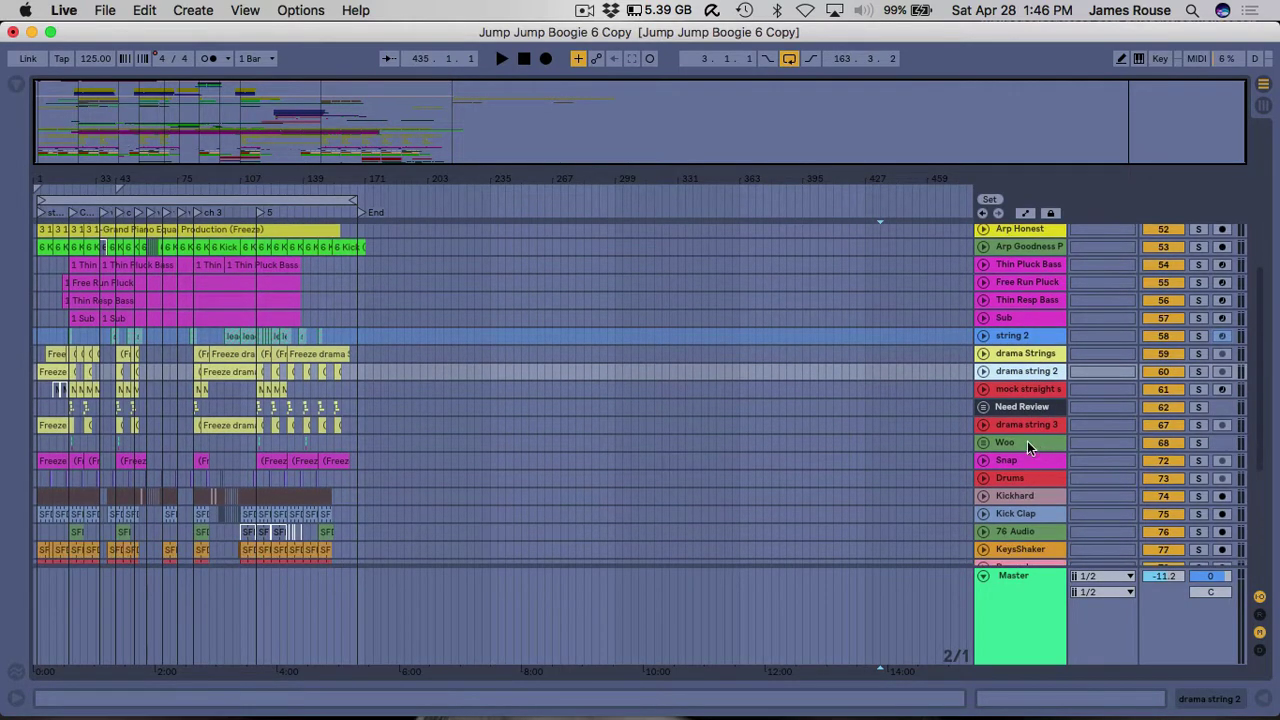
left_click(1027, 443)
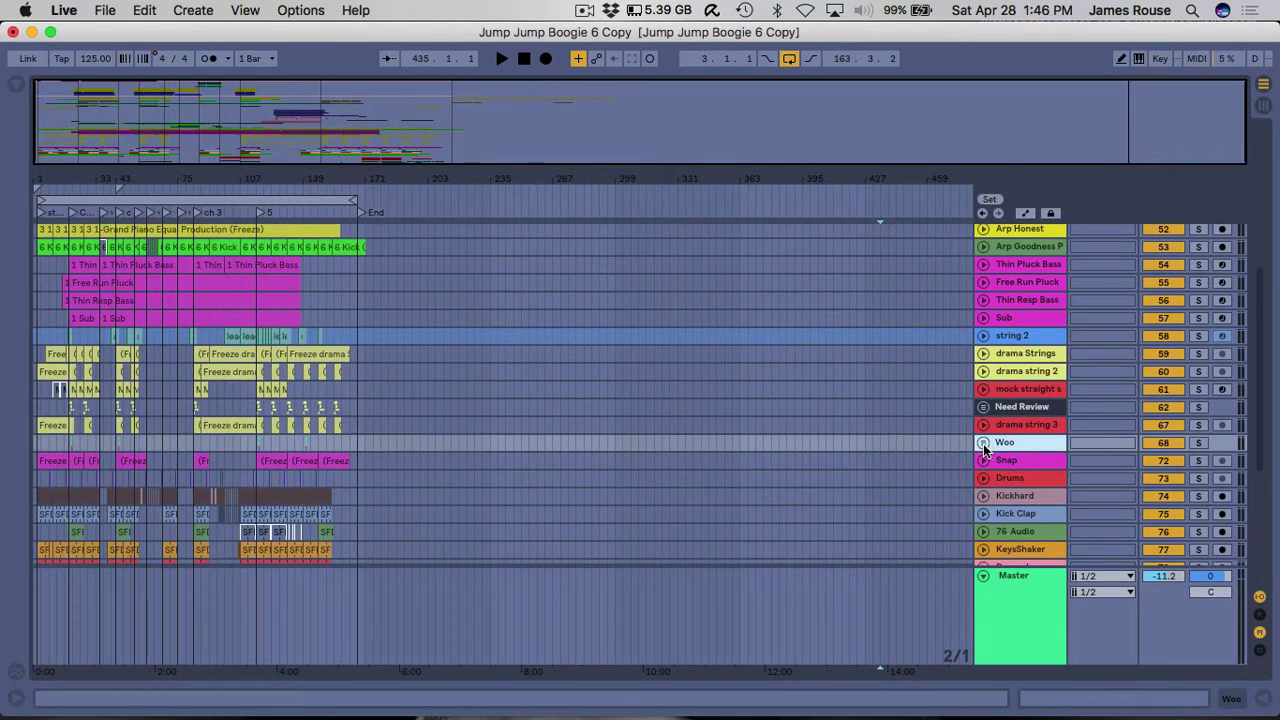
left_click(983, 446)
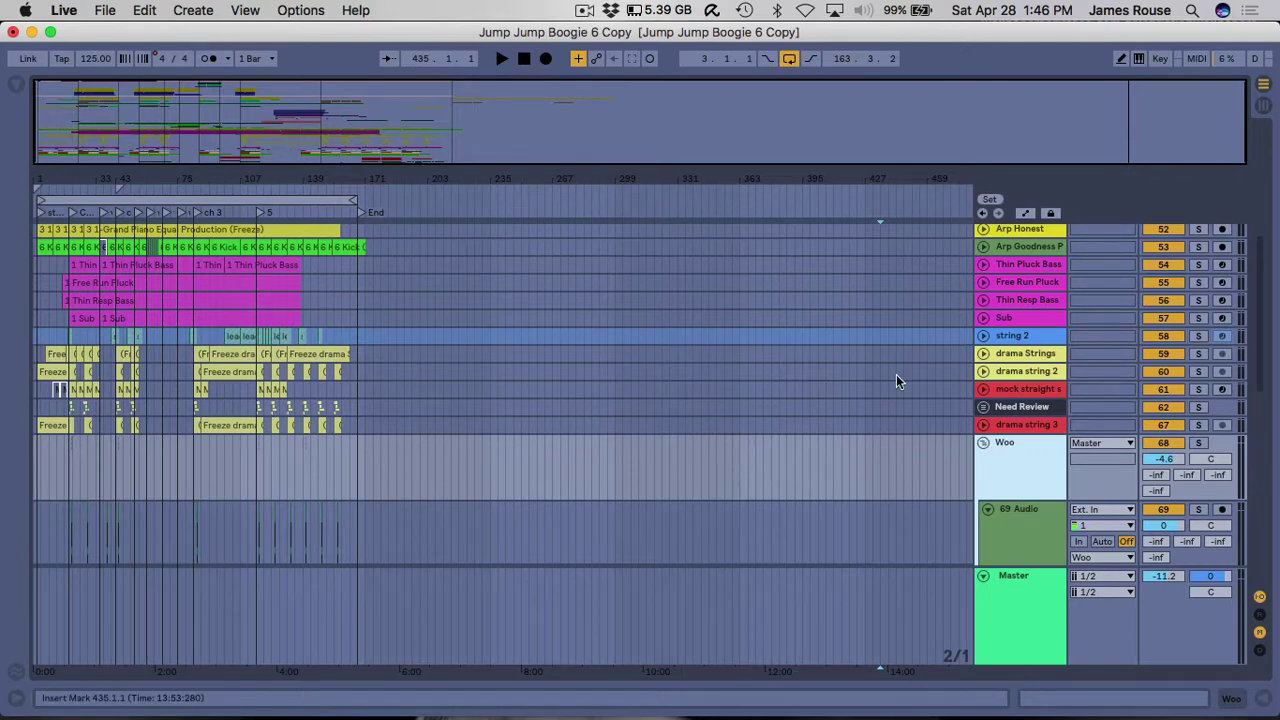
Go through the Woo group's 70 Audio and woo tracks, followed by Kickhard and KeysShaker, selecting each in turn.
scroll(909, 465, "down", 8)
left_click(1023, 340)
left_click(1032, 400)
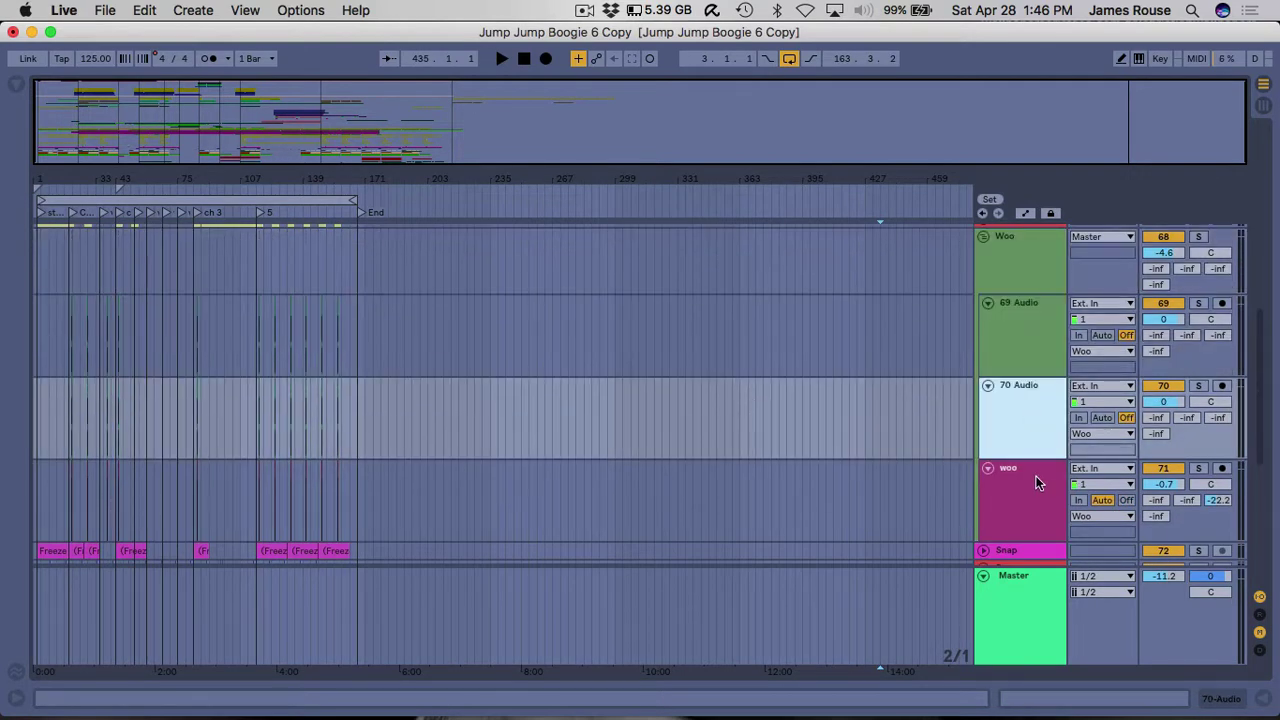
scroll(1035, 484, "down", 10)
left_click(1019, 265)
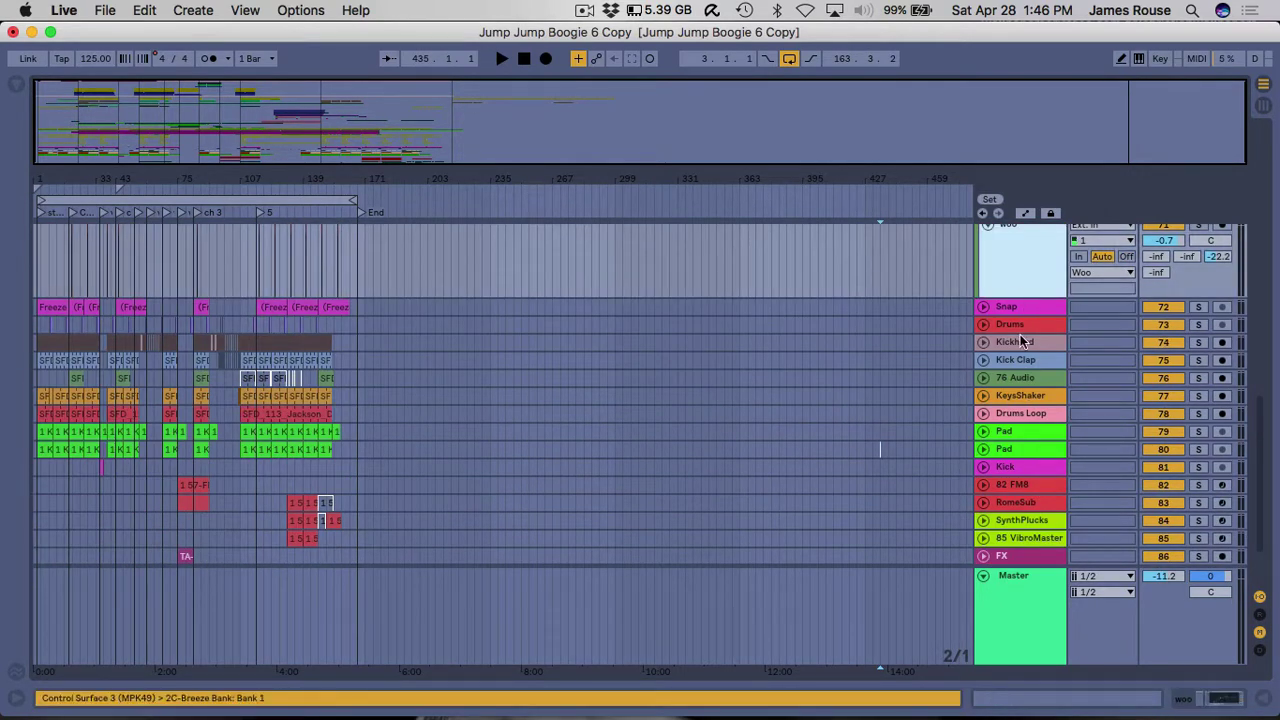
left_click(1023, 338)
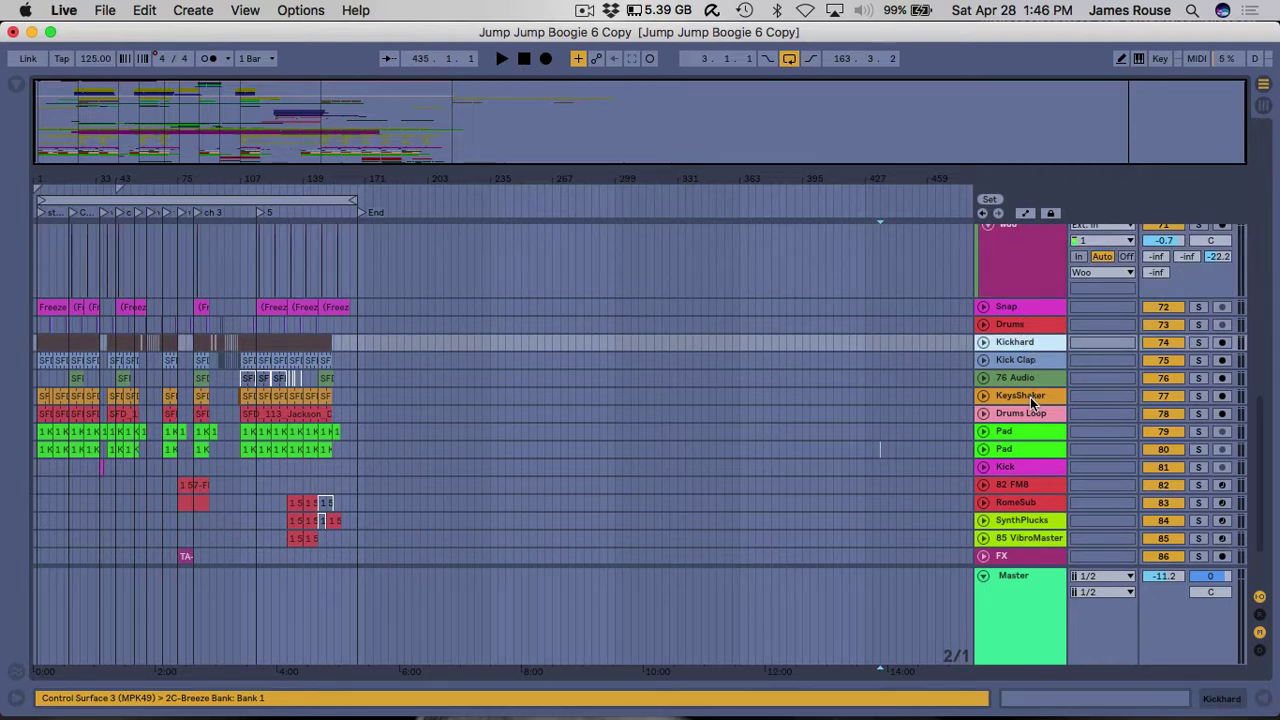
left_click(1030, 397)
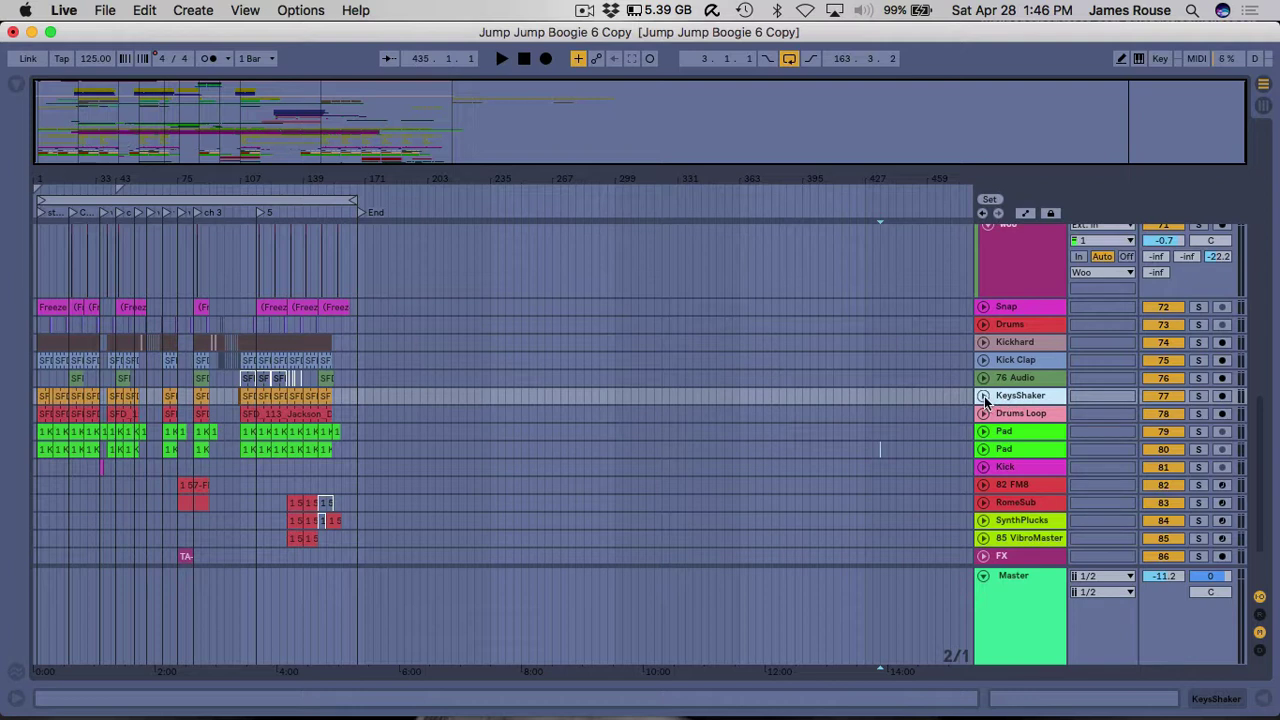
Unfold the KeysShaker track, audition it soloed from bar 121 and fold it again.
left_click(984, 396)
left_click(266, 451)
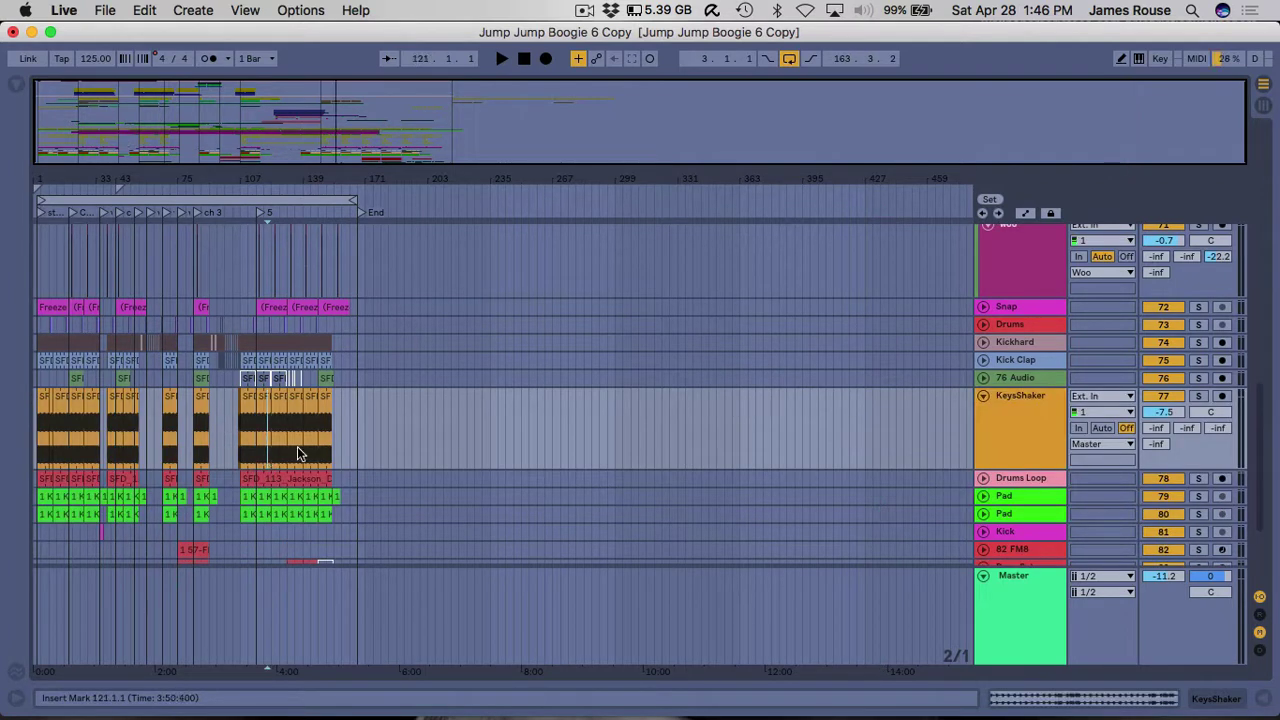
left_click(1198, 398)
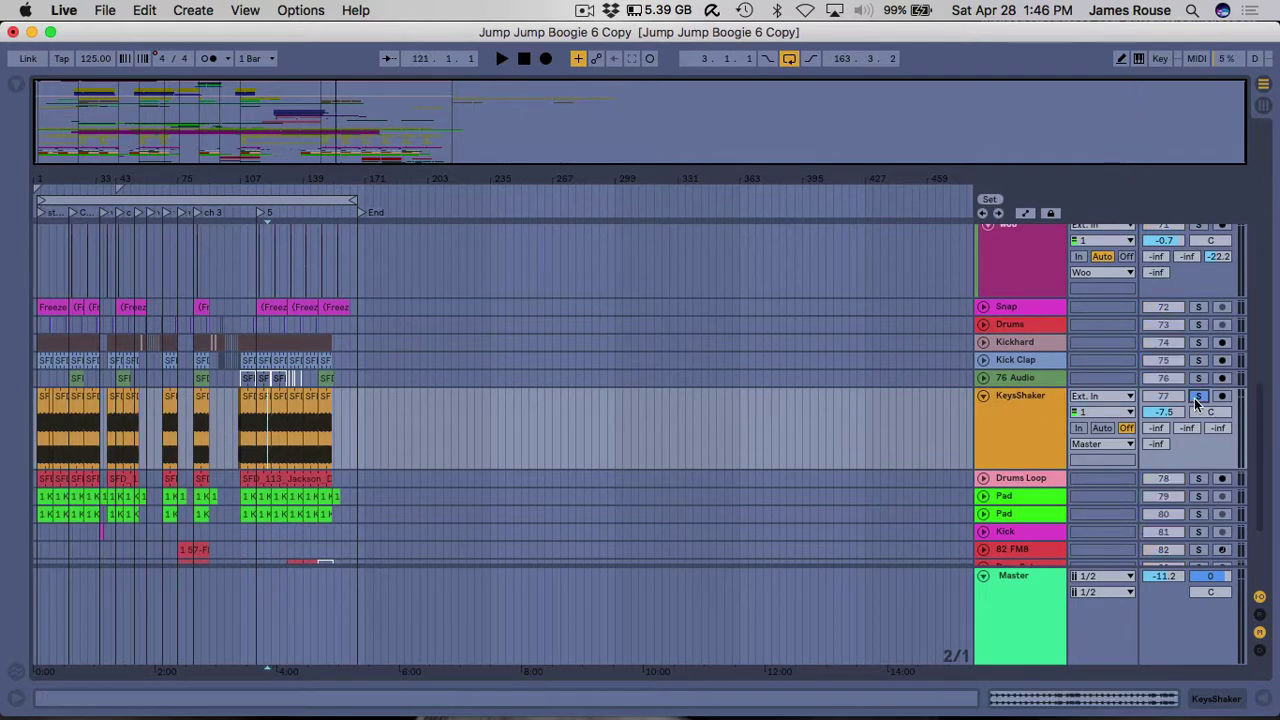
key("space")
key("space")
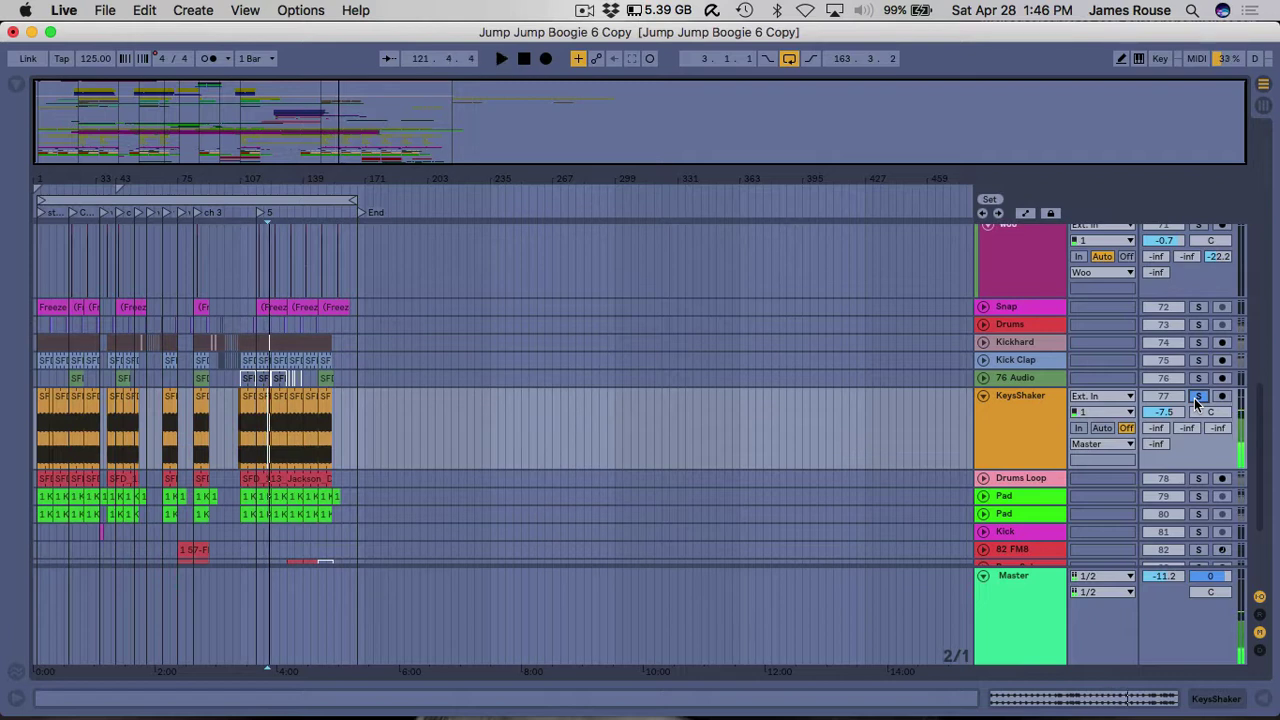
left_click(1024, 396)
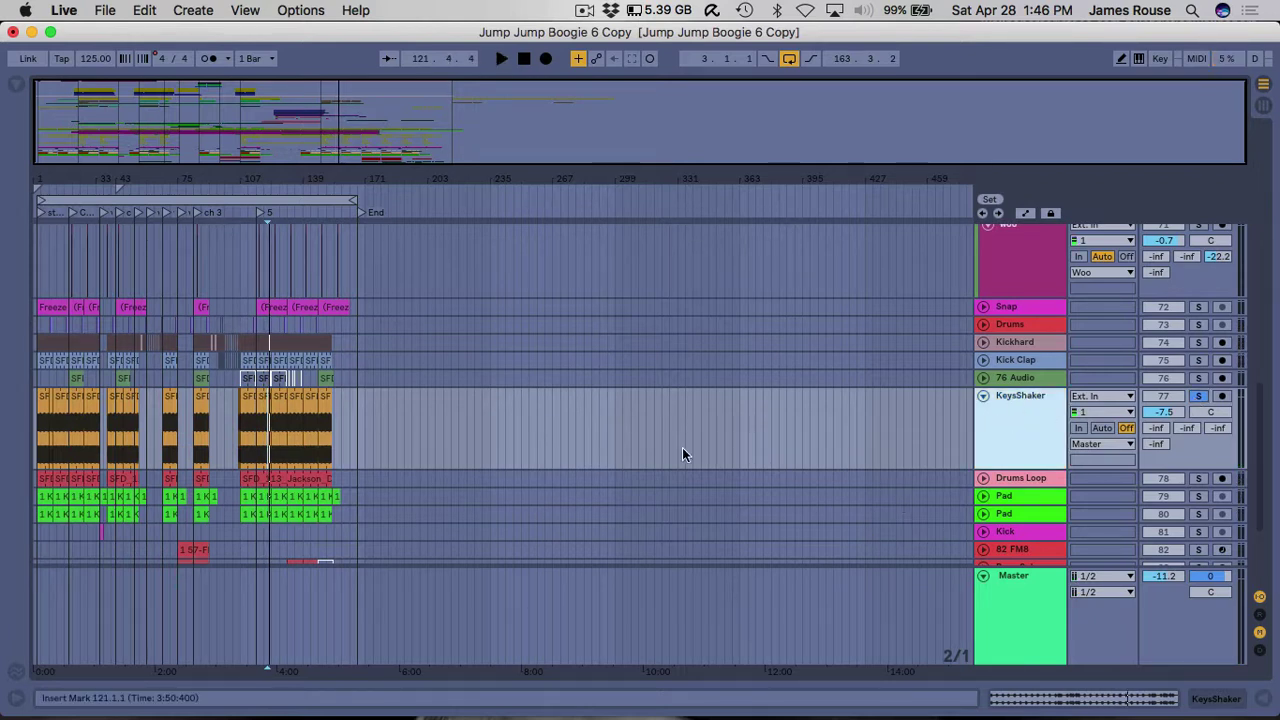
left_click(590, 431)
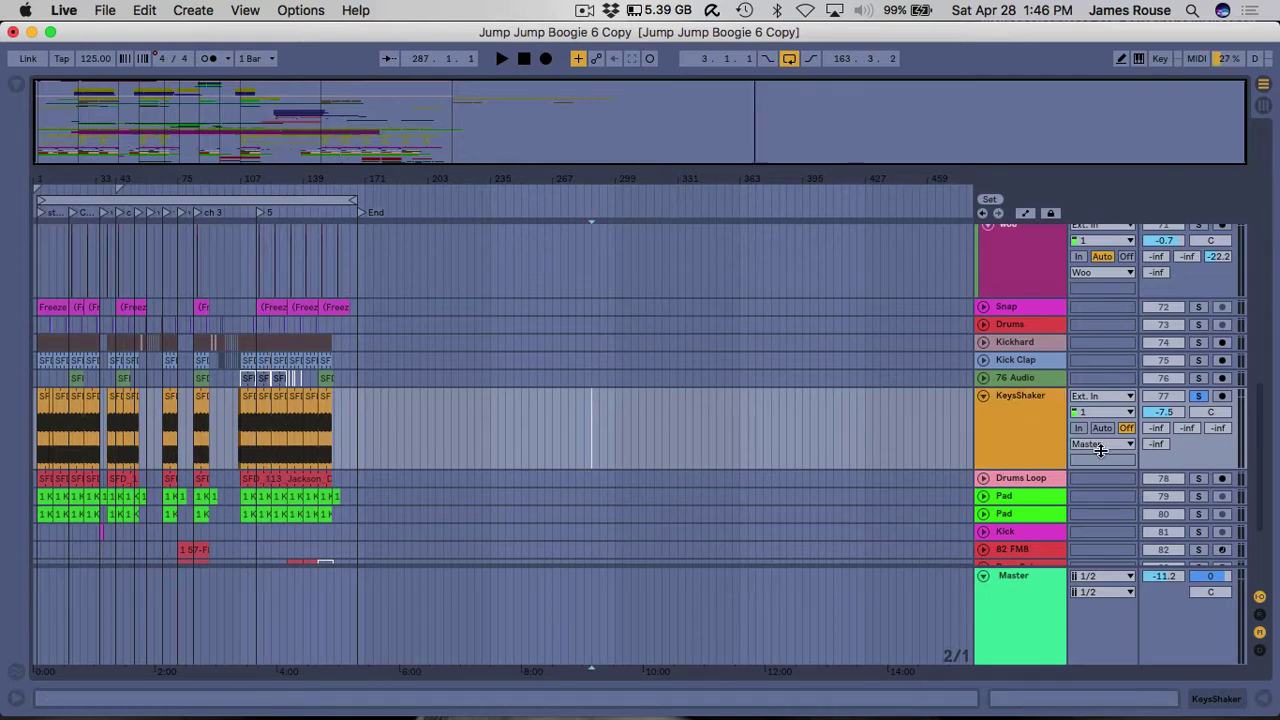
left_click(984, 395)
Unfold the might remove track to examine its Reaktor 6 clips beyond the End marker, and fold it again.
scroll(912, 448, "up", 15)
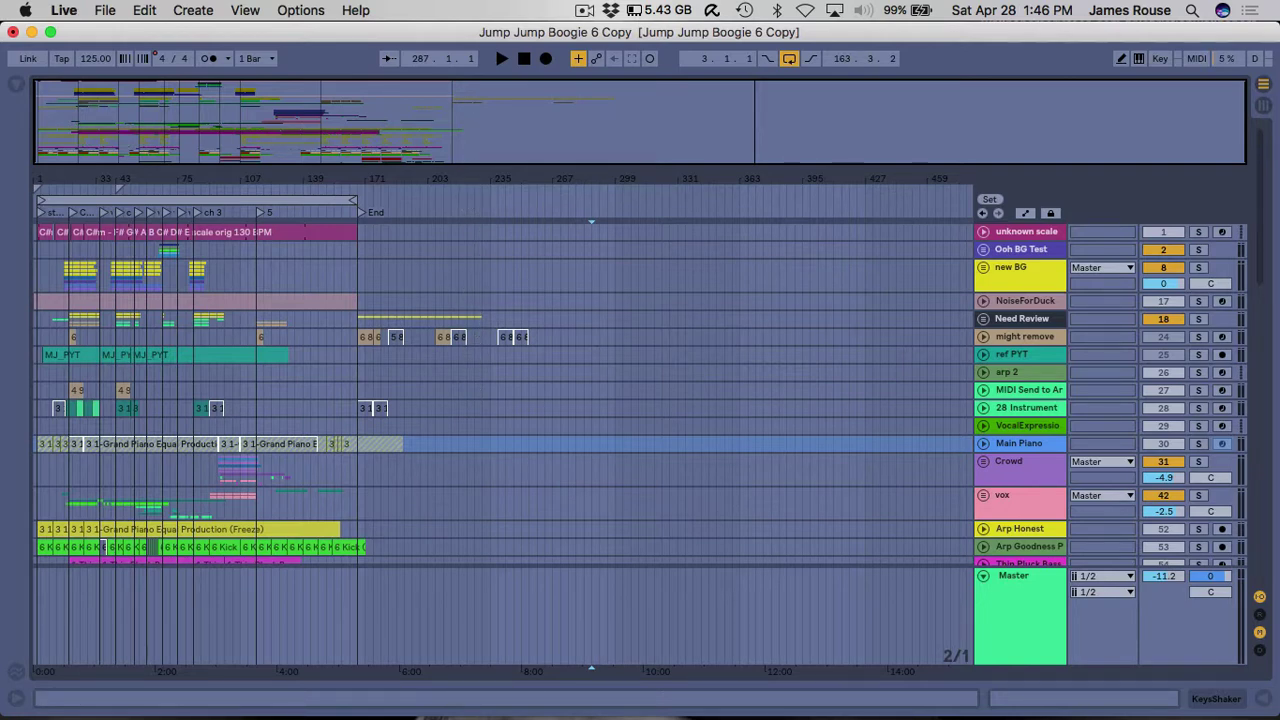
left_click_drag(466, 184, 862, 338)
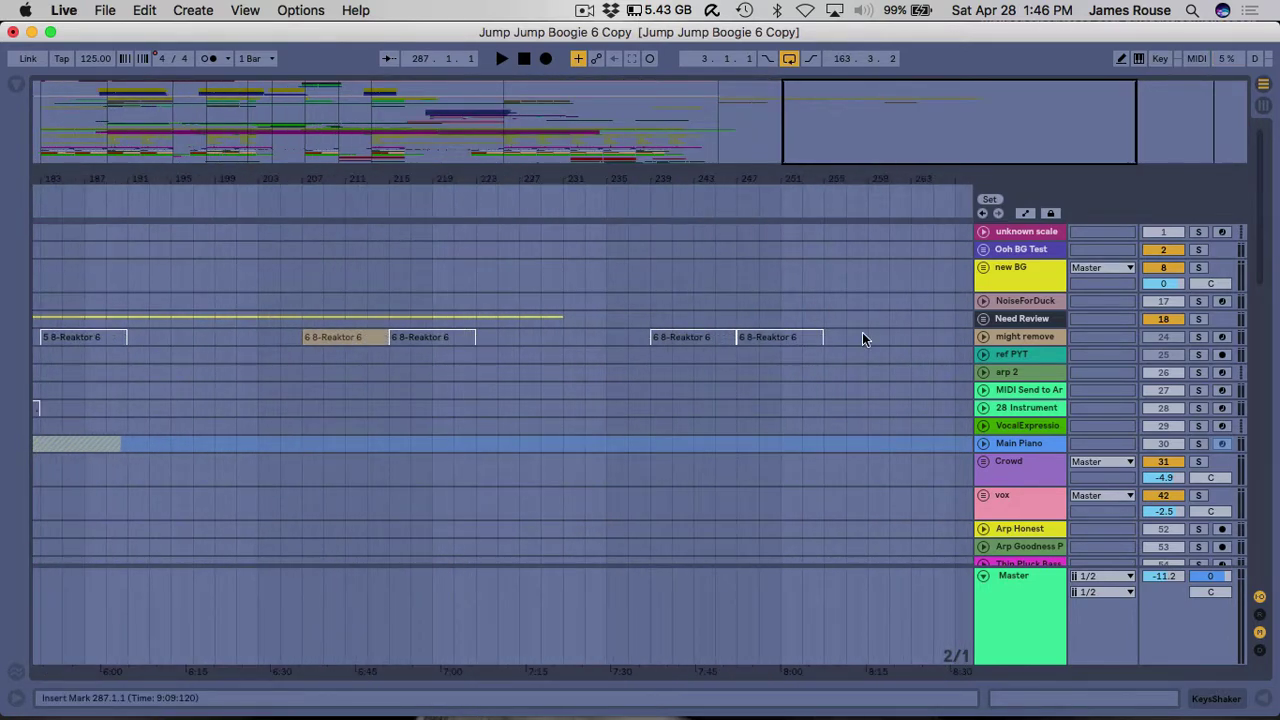
left_click(983, 337)
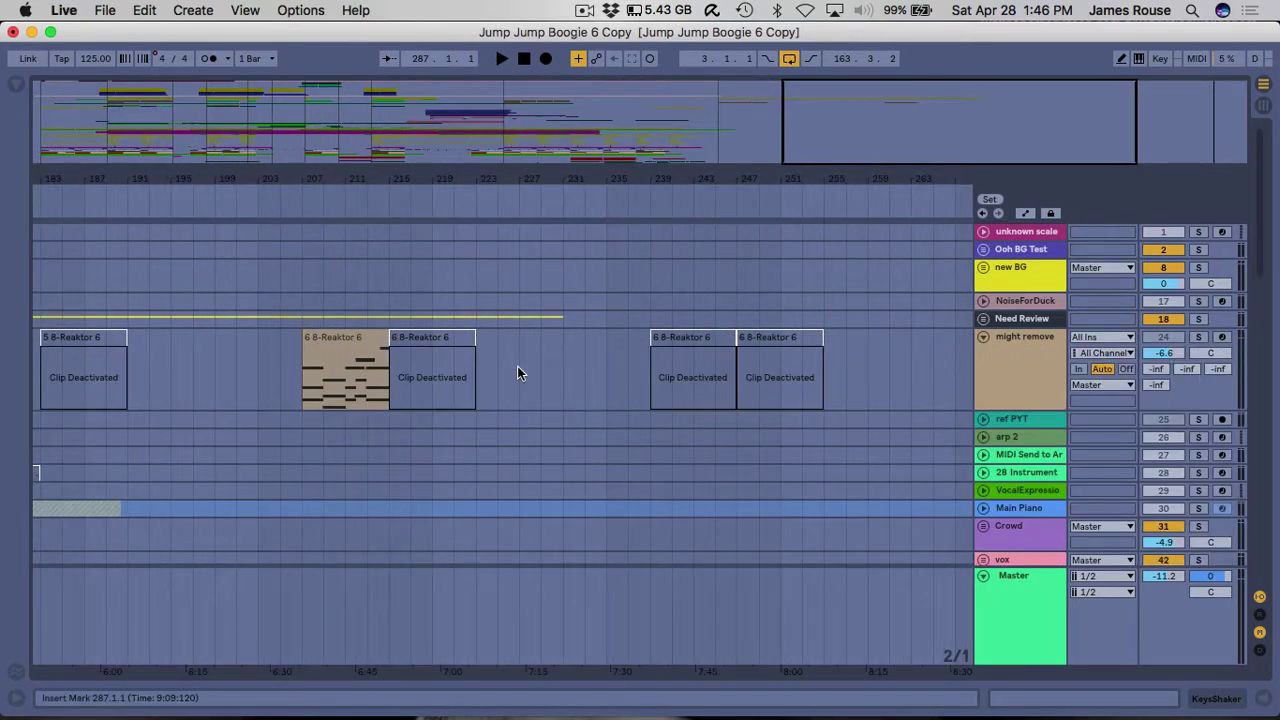
left_click(1033, 343)
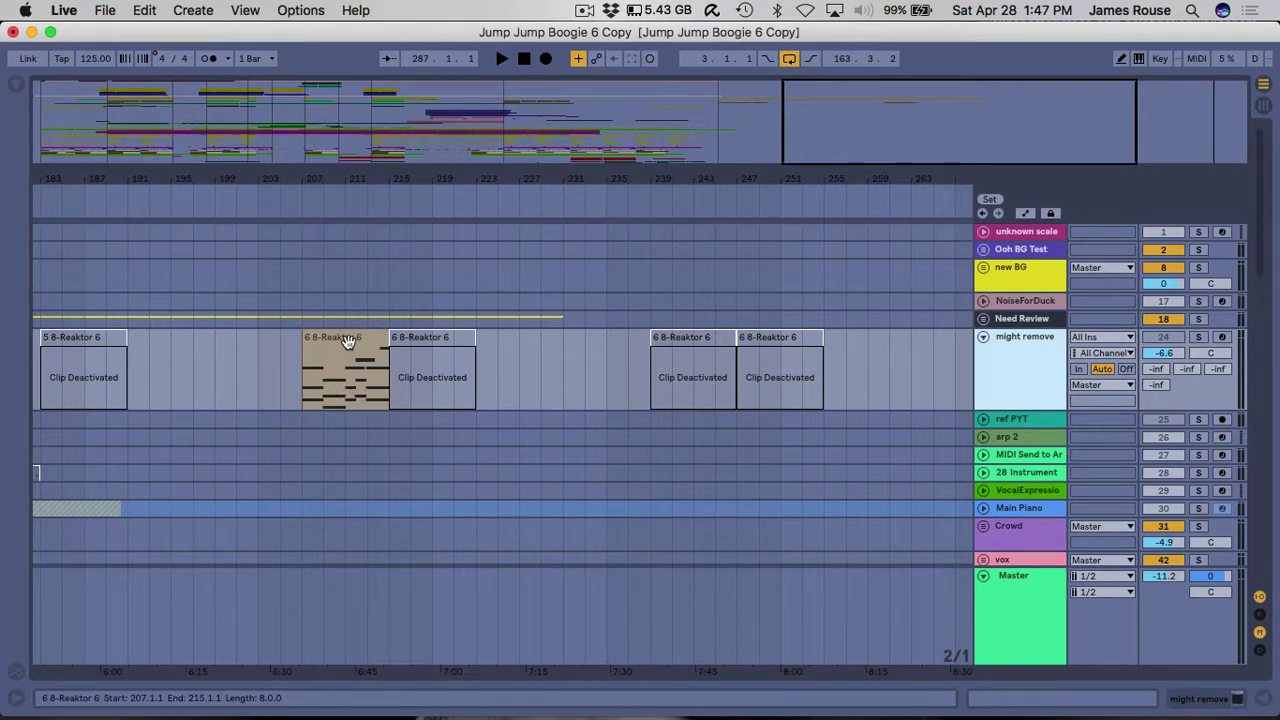
left_click(983, 336)
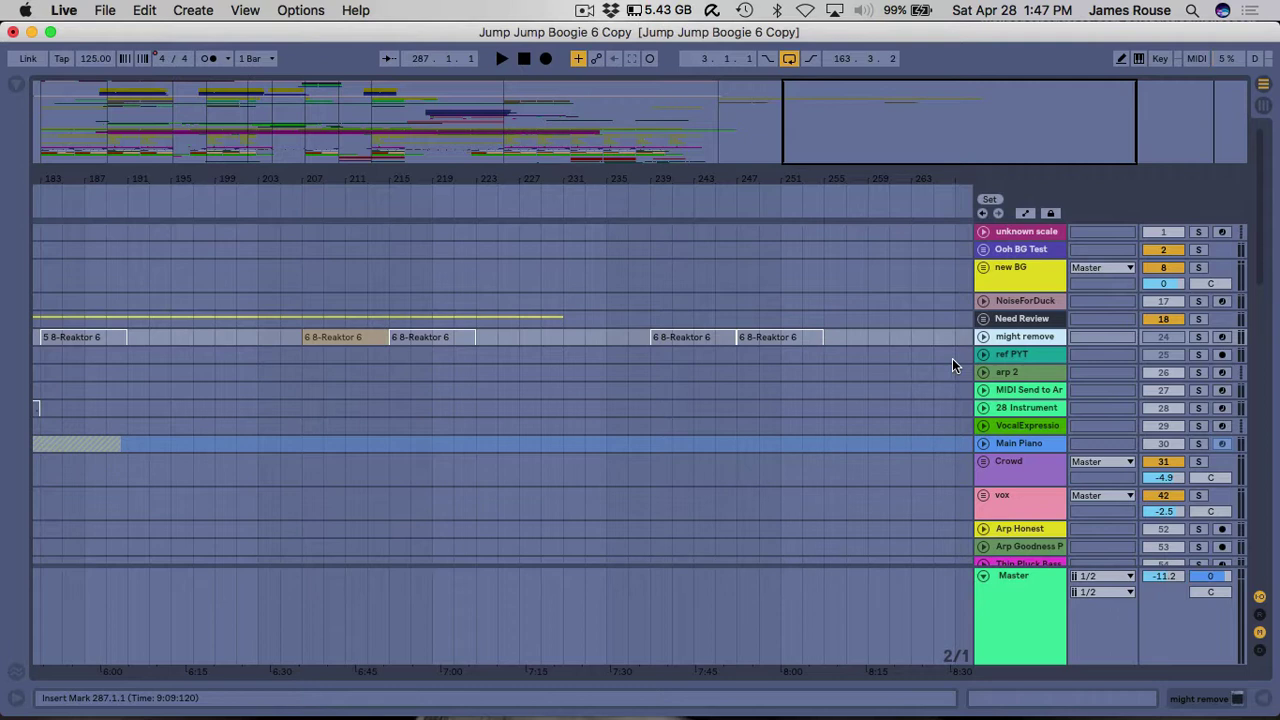
Unfold the unknown scale track and open its long C#m scale clip, starting at bar 27, in the note editor.
left_click(1007, 231)
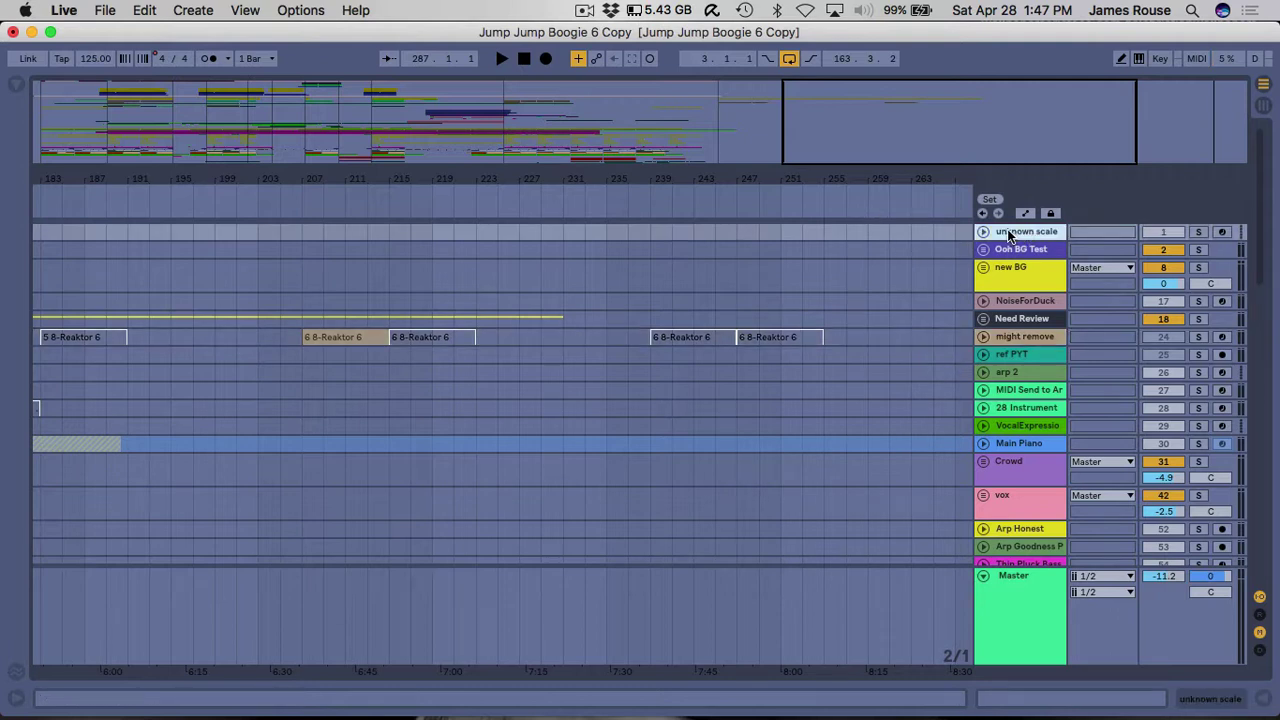
left_click(983, 231)
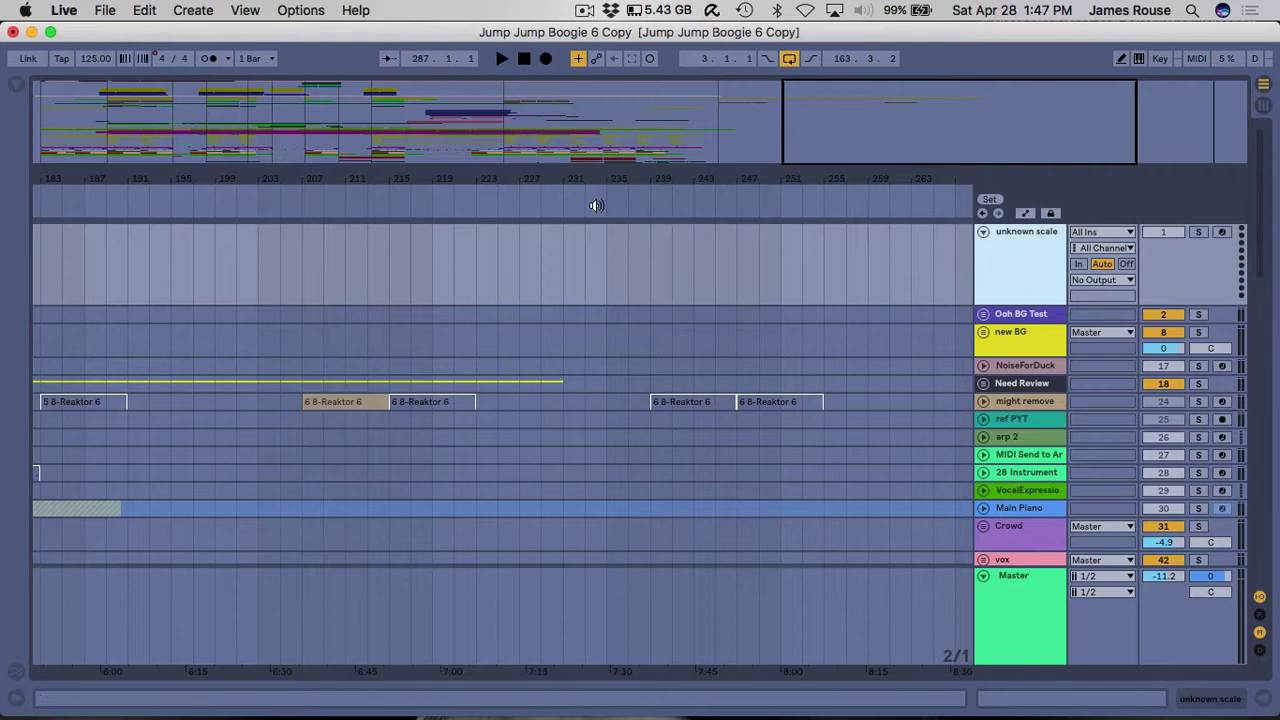
key("w")
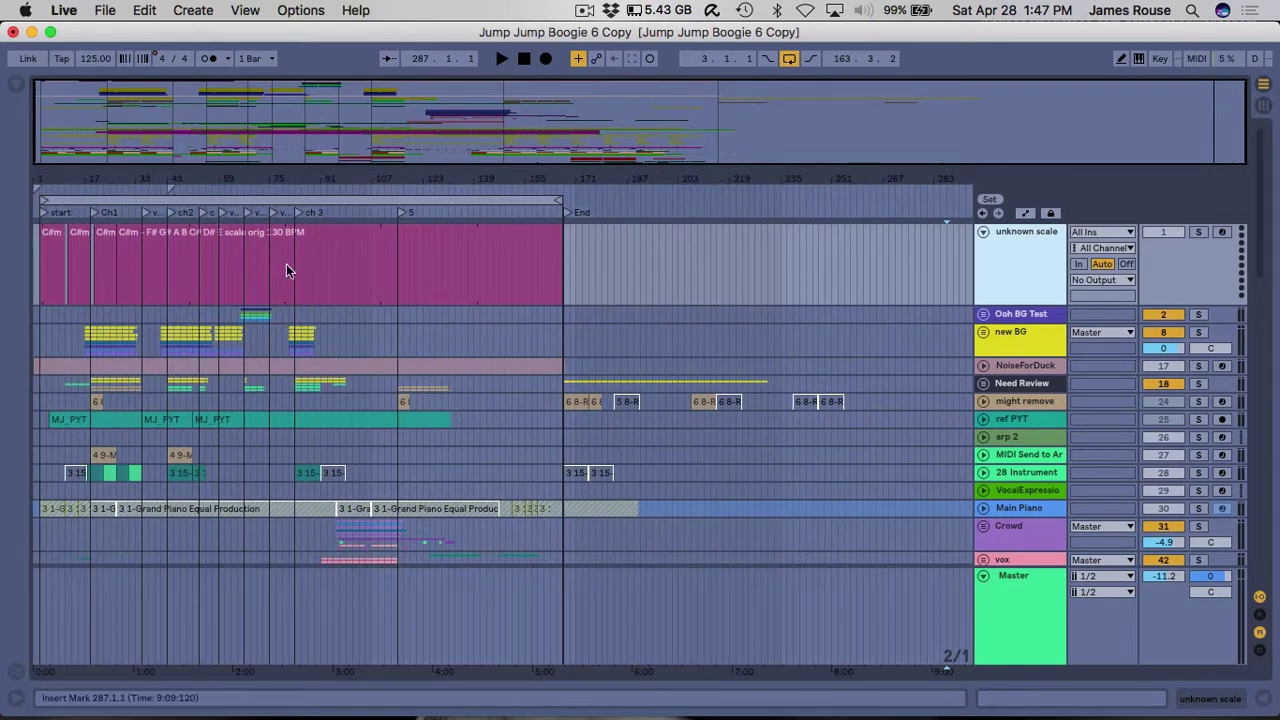
double_click(334, 237)
scroll(455, 590, "down", 1)
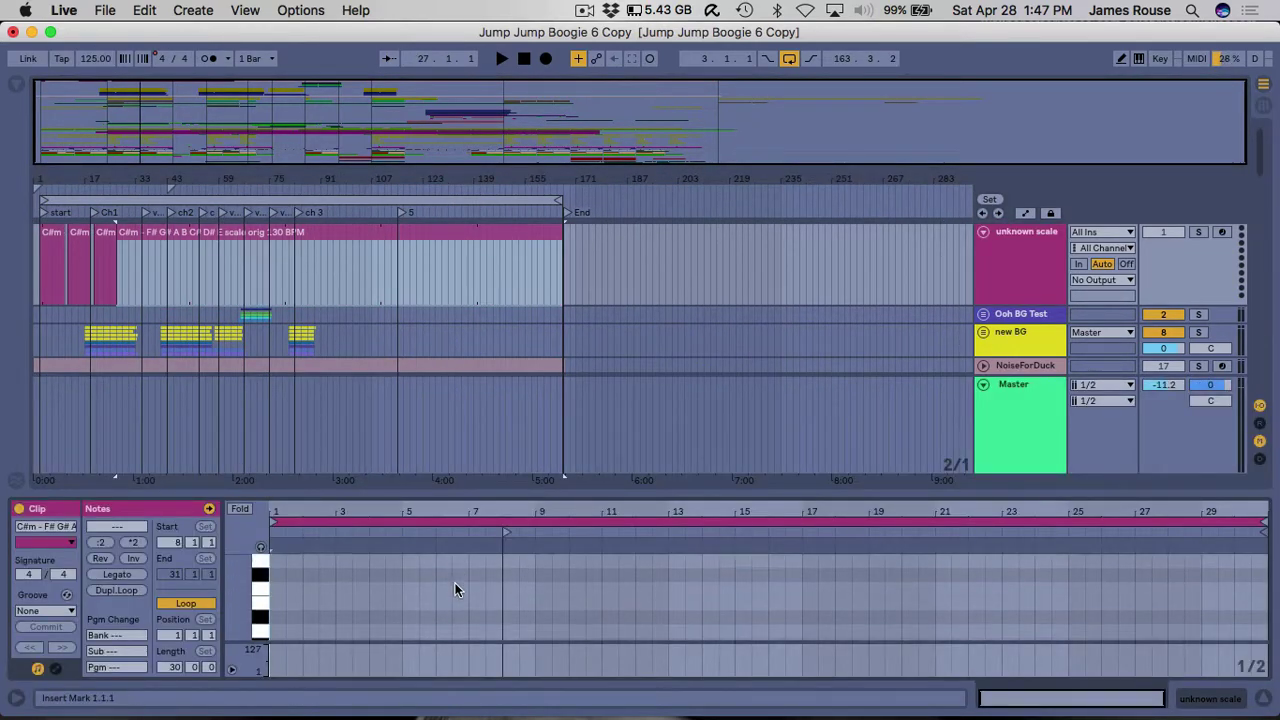
Enlarge the scale clip's note editor to check for notes, toggle Fold on and off, and restore the editor's size.
left_click_drag(503, 491, 531, 298)
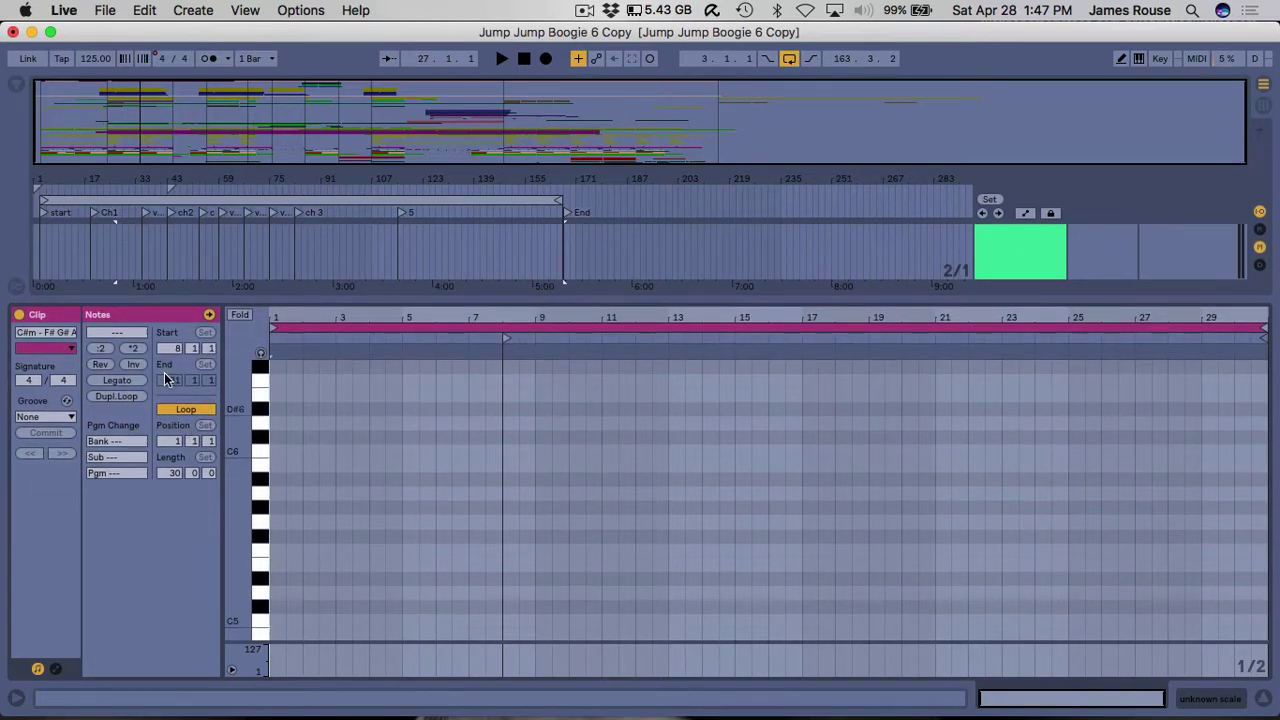
left_click(240, 315)
left_click(240, 315)
left_click_drag(717, 297, 715, 500)
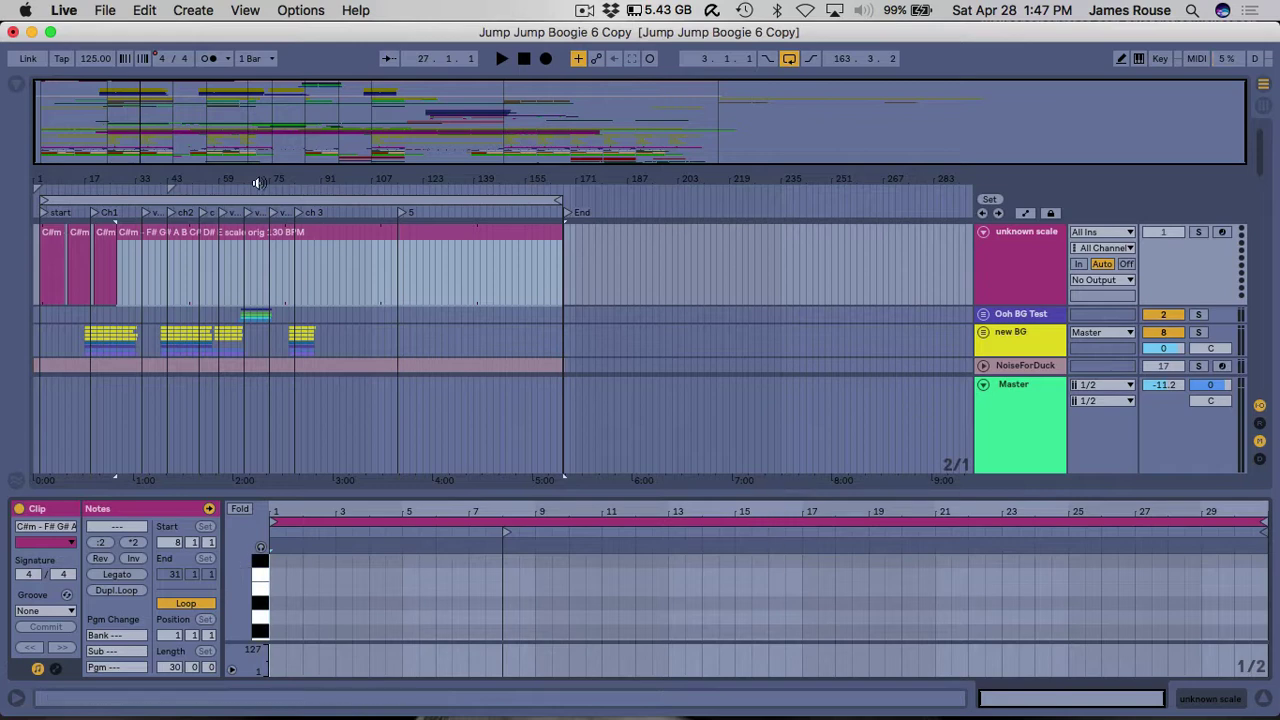
Check the C#m scale clip that starts at bar 12 and delete the entire unknown scale track.
left_click_drag(165, 182, 519, 269)
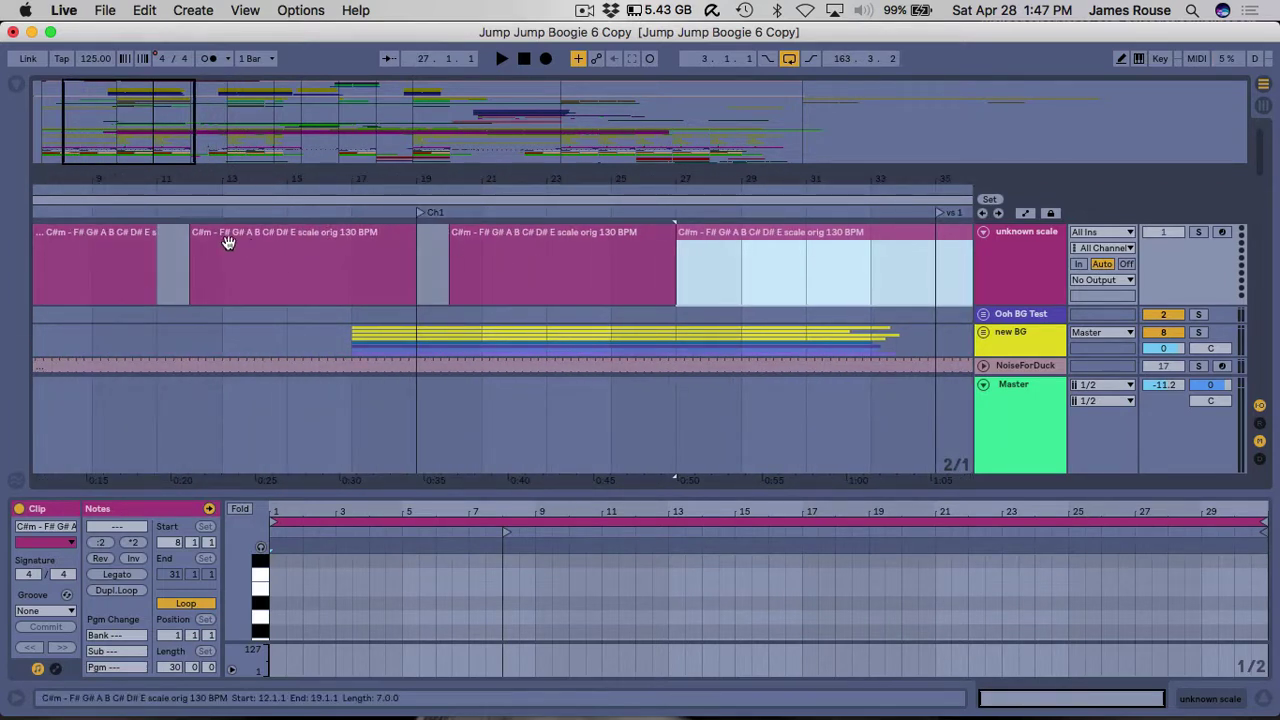
left_click(268, 234)
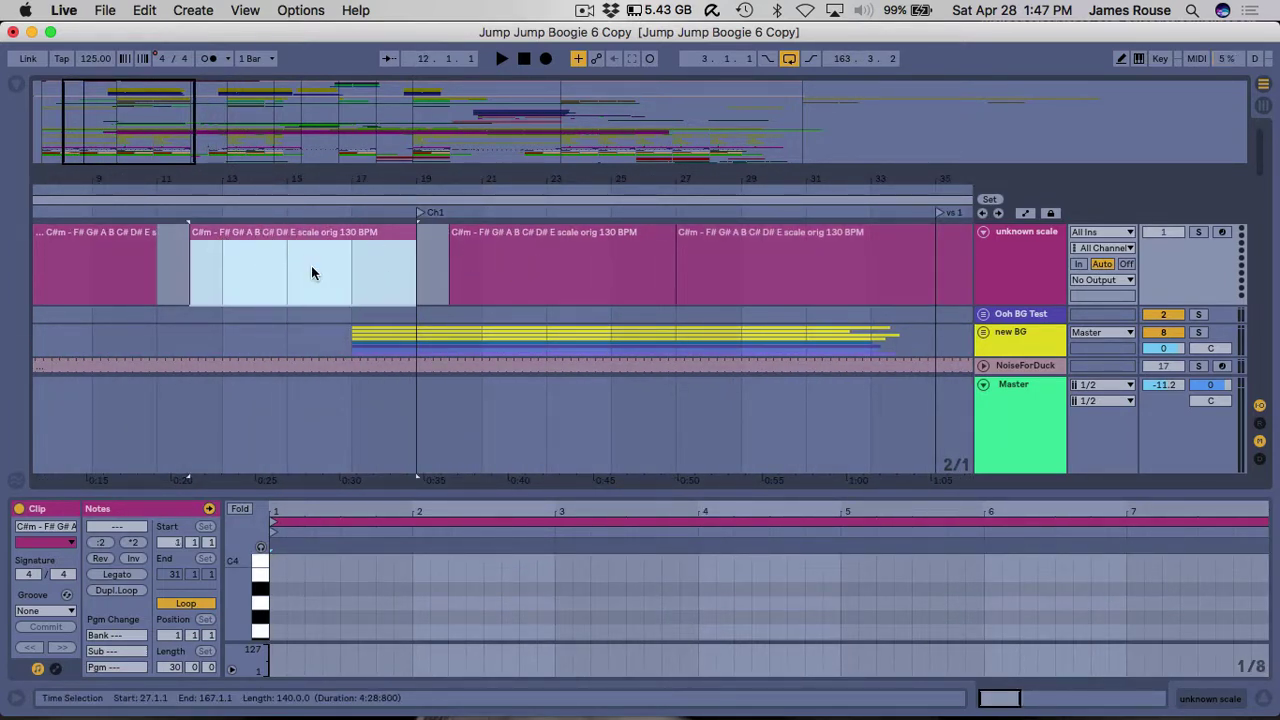
left_click(1002, 238)
key("Delete")
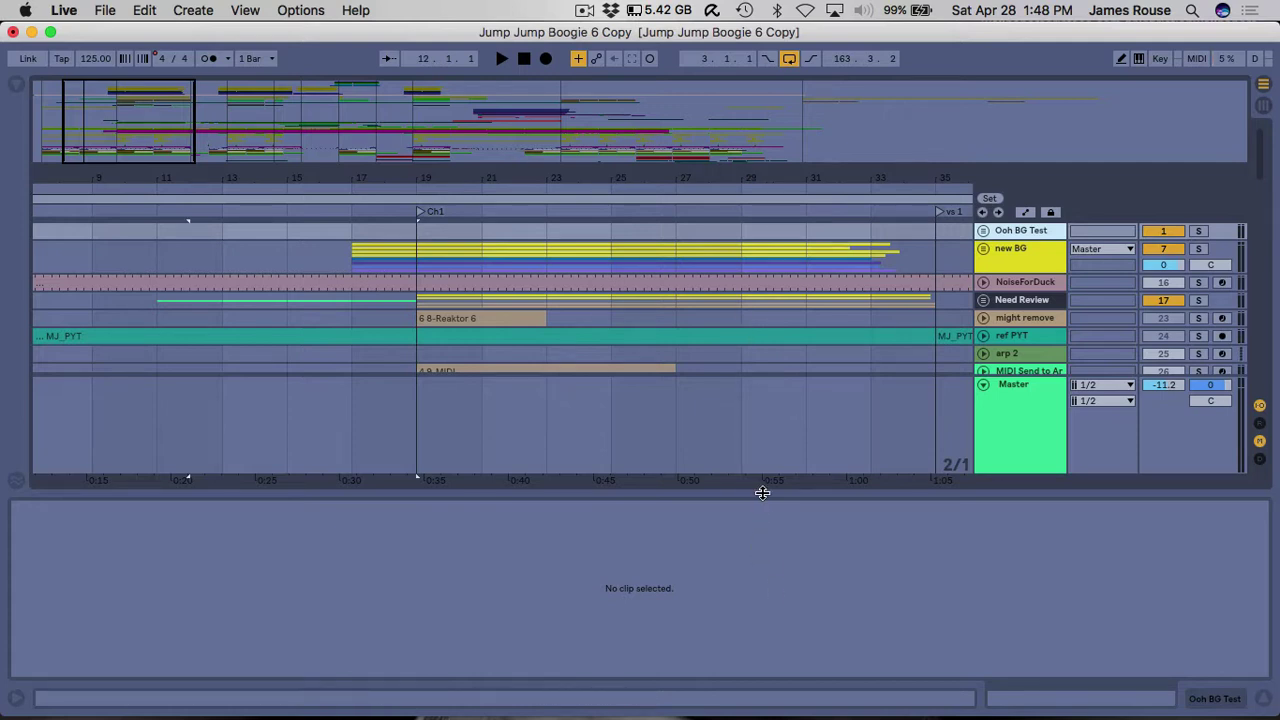
Unfold the FX track and audition its TA-5-crashes clip with the track soloed.
scroll(749, 289, "down", 10)
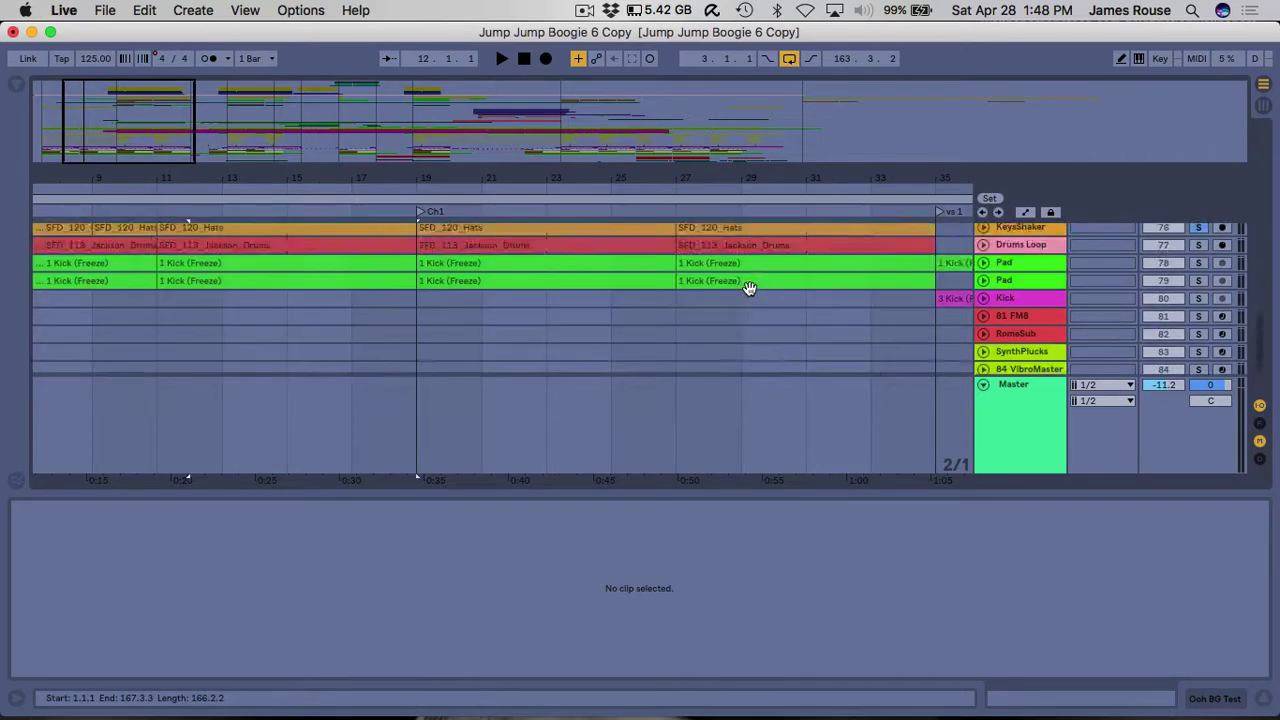
left_click_drag(677, 160, 246, 306)
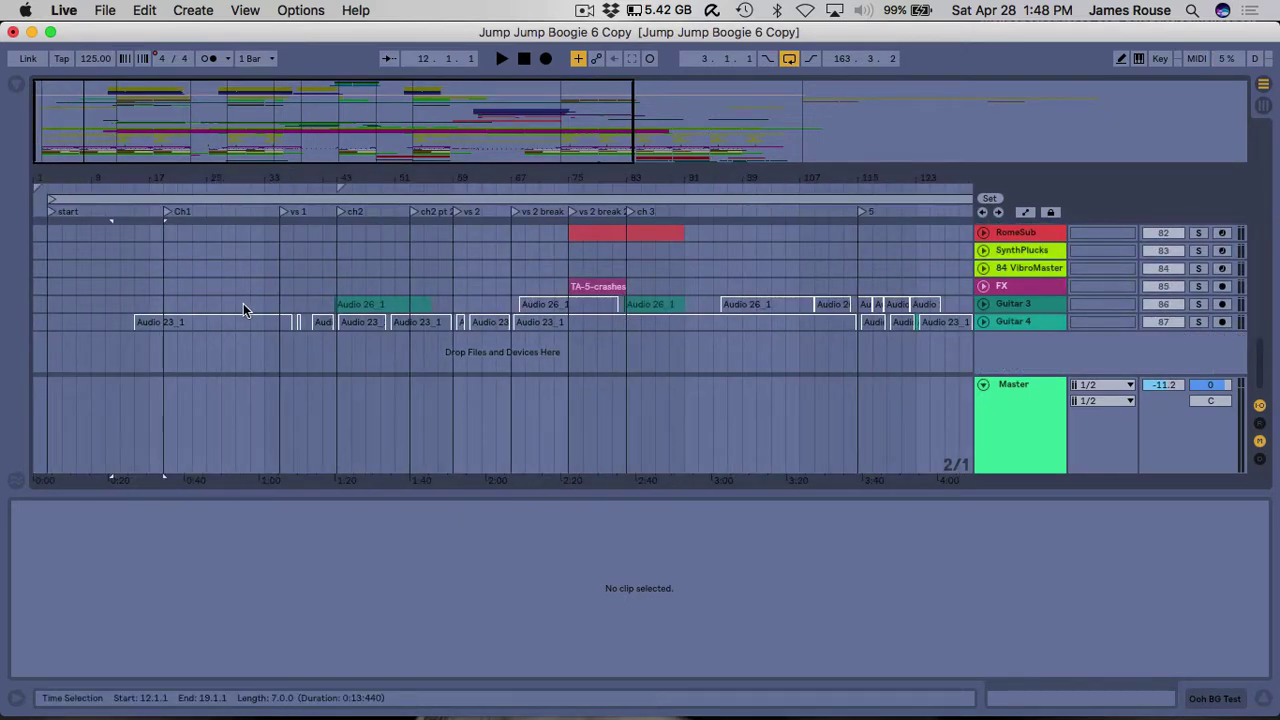
left_click(1003, 286)
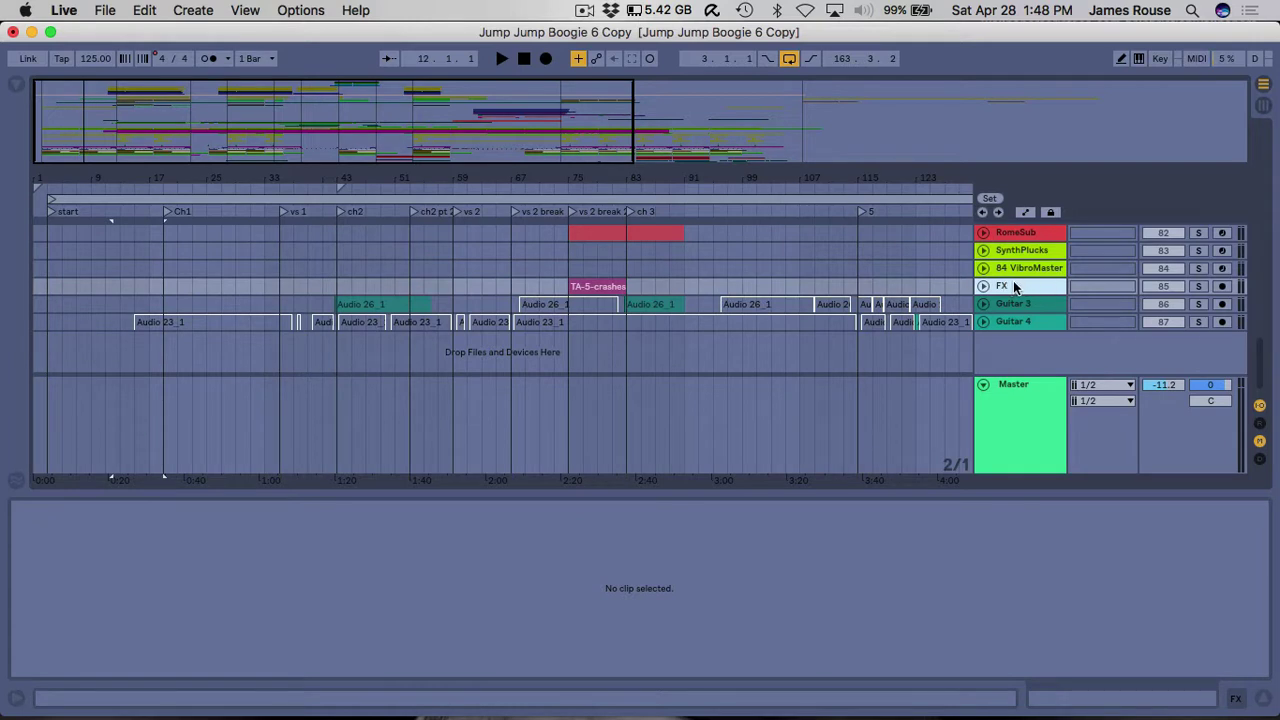
left_click(984, 287)
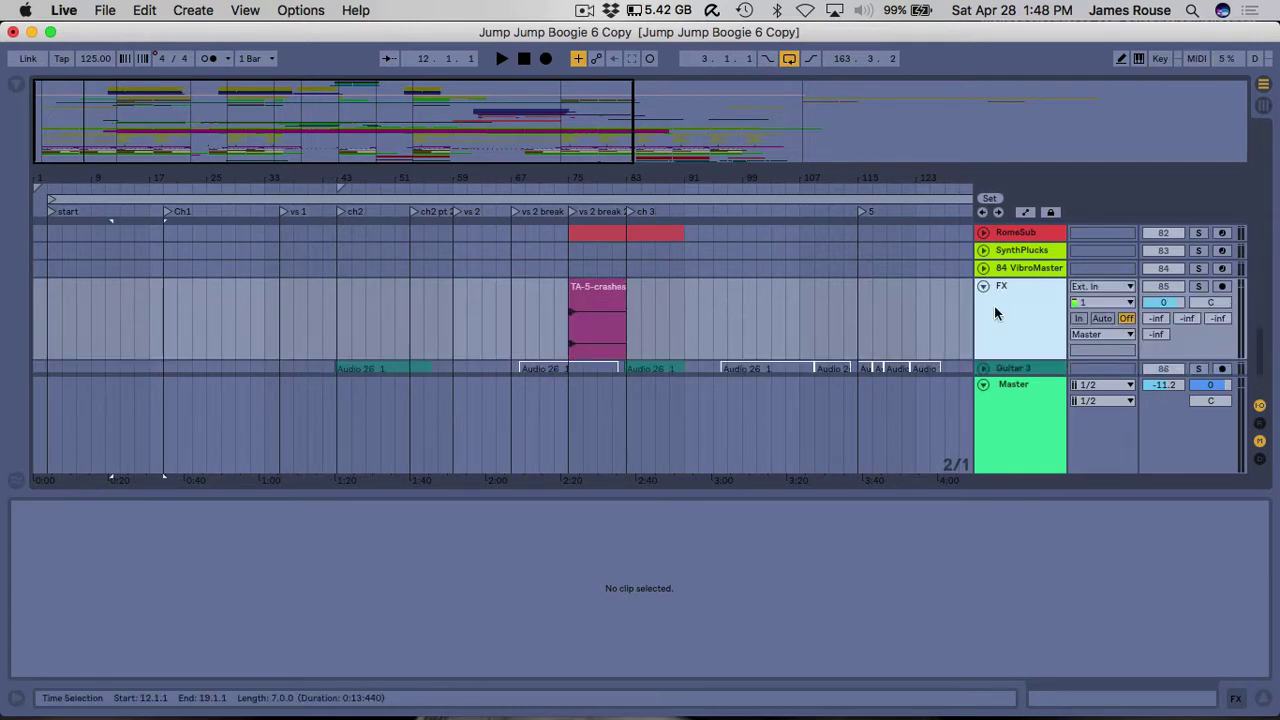
left_click(597, 292)
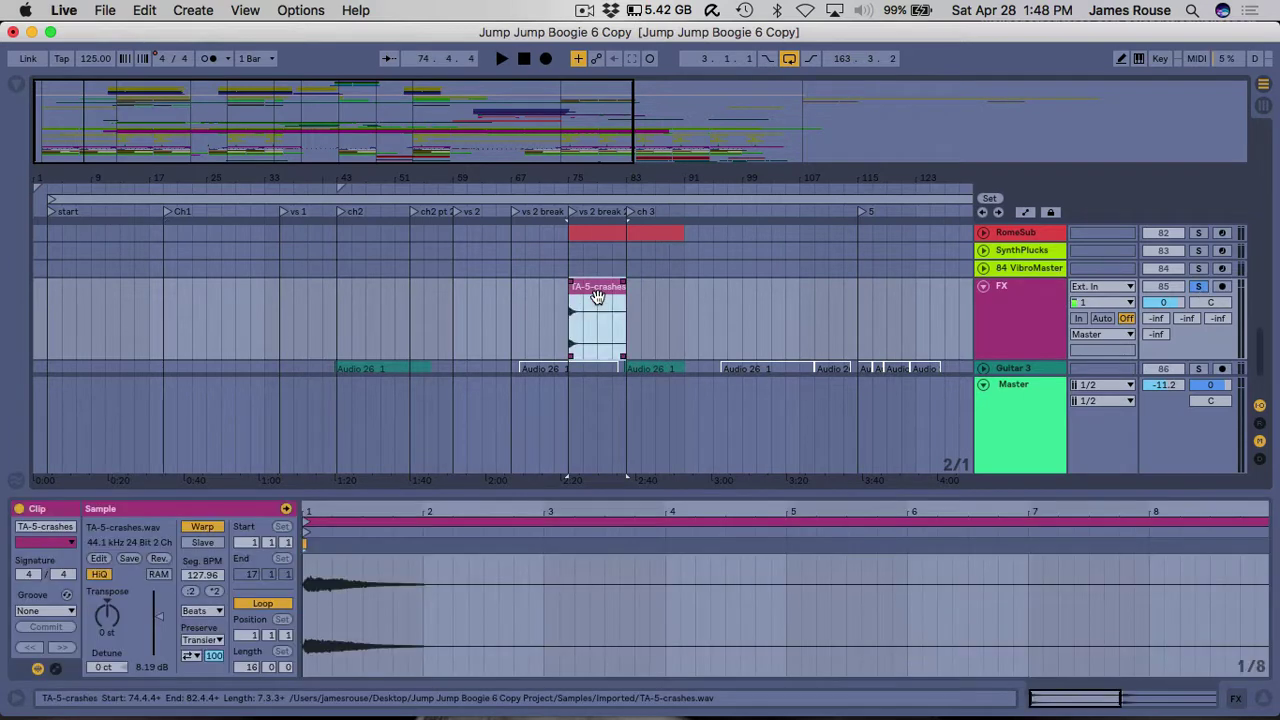
key("space")
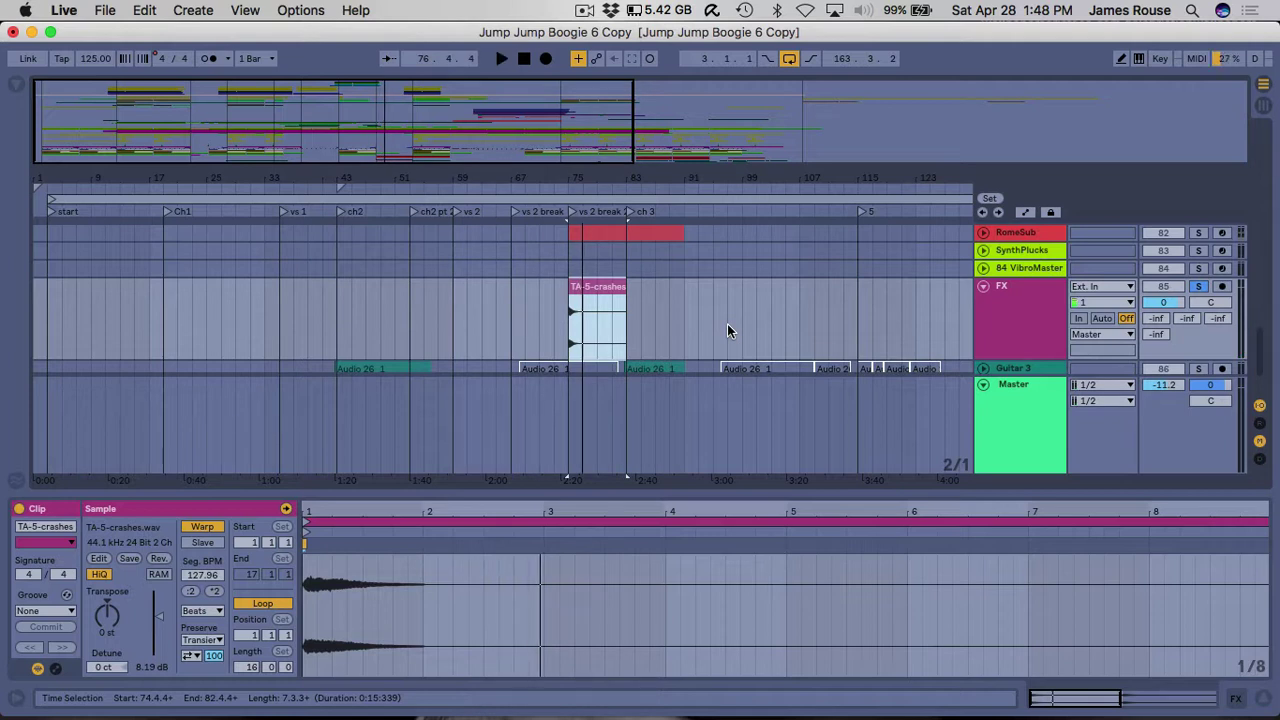
key("space")
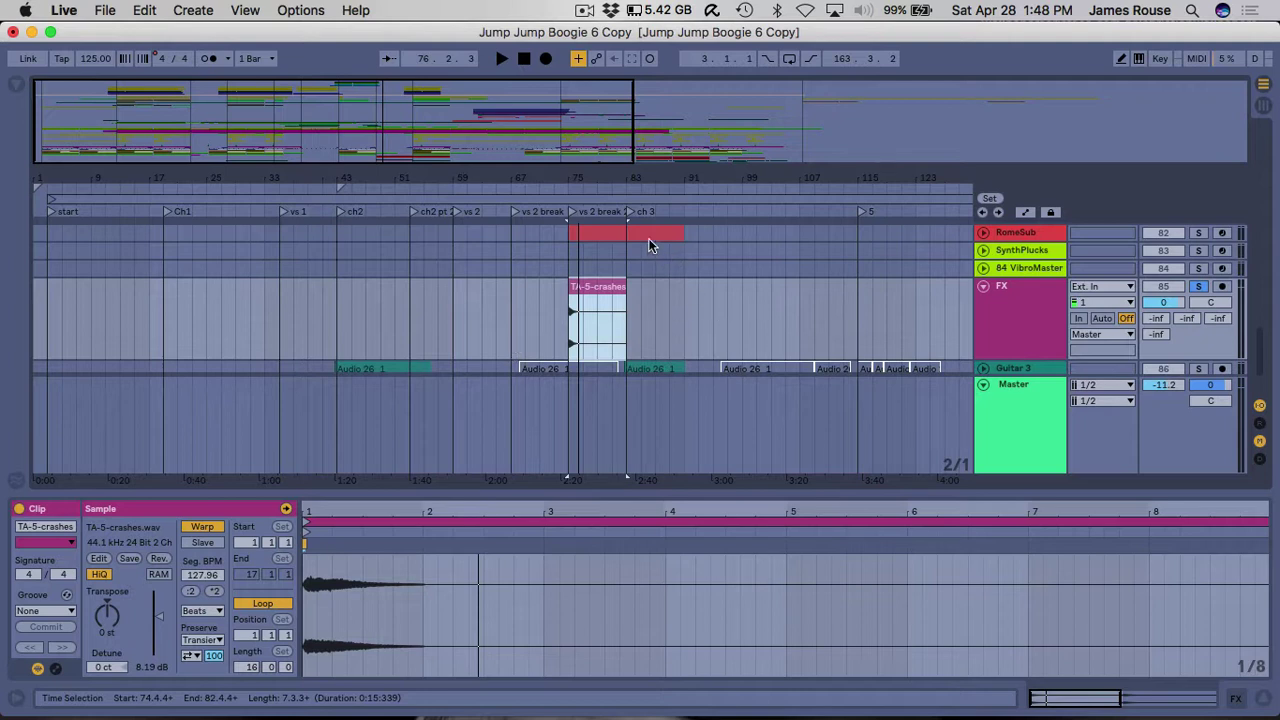
Replay the TA-5-crashes clip from bar 75 and display the FX track's effects chain.
key("z")
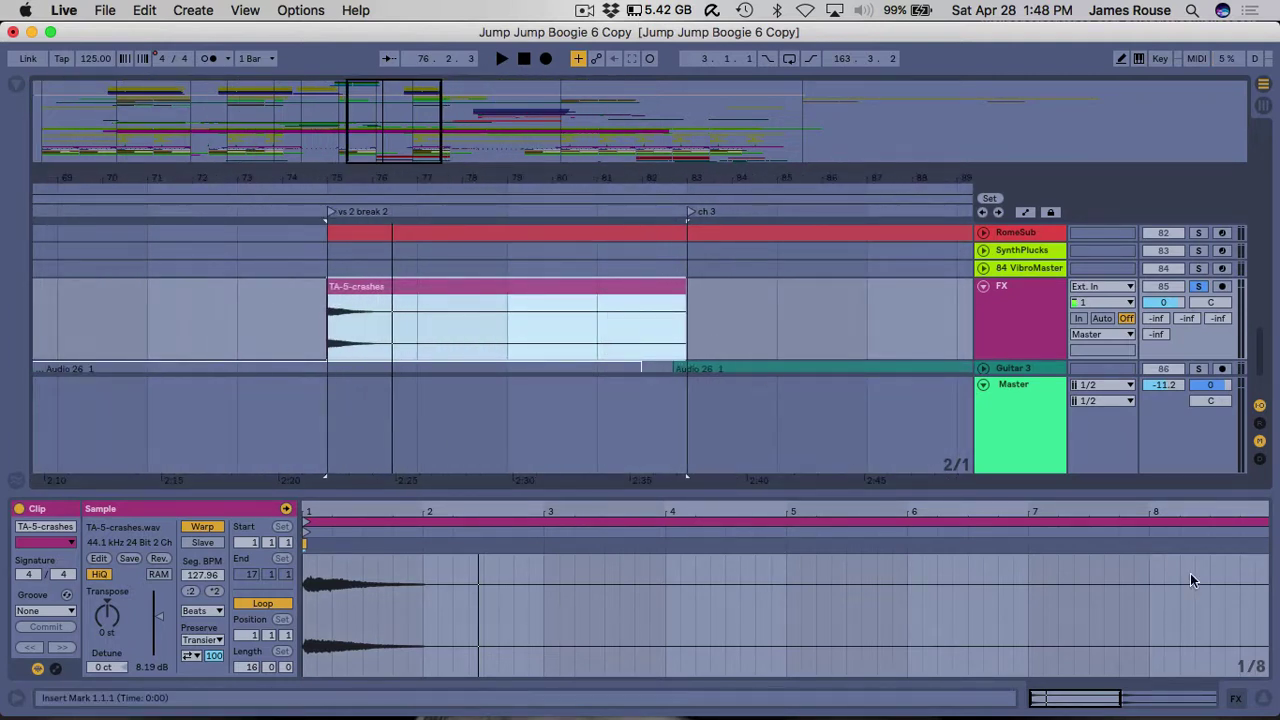
left_click(324, 340)
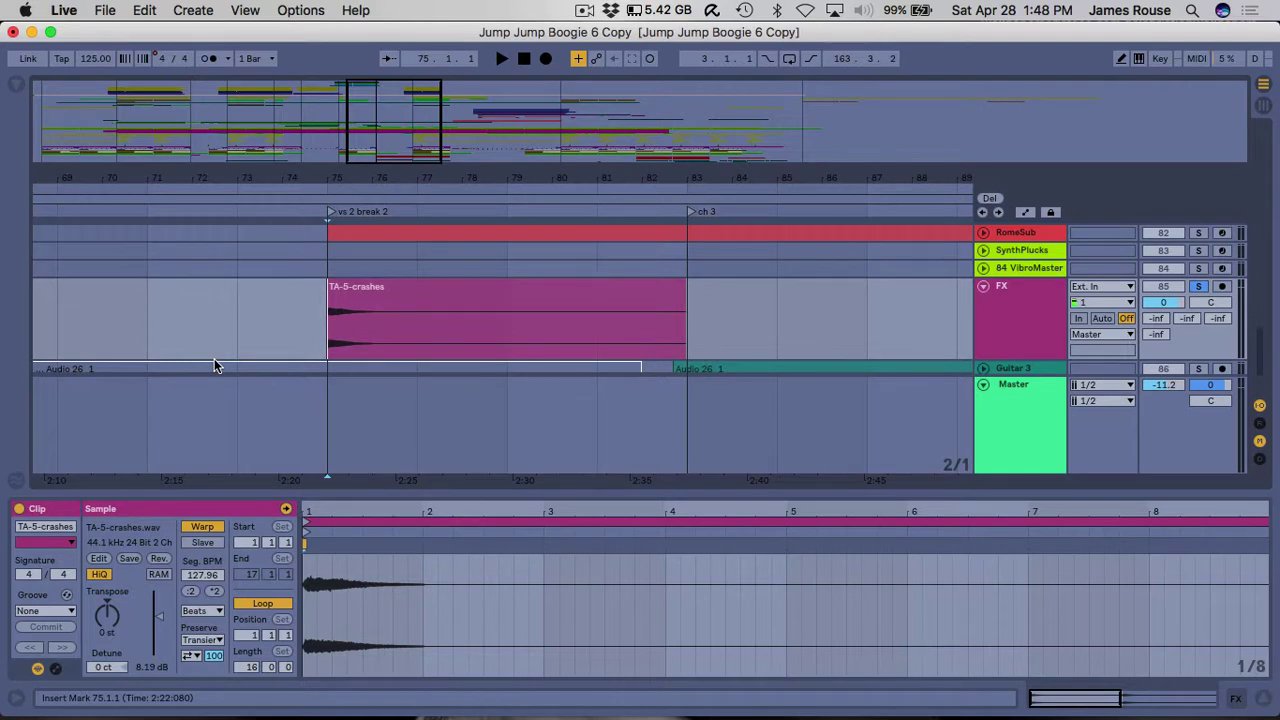
key("space")
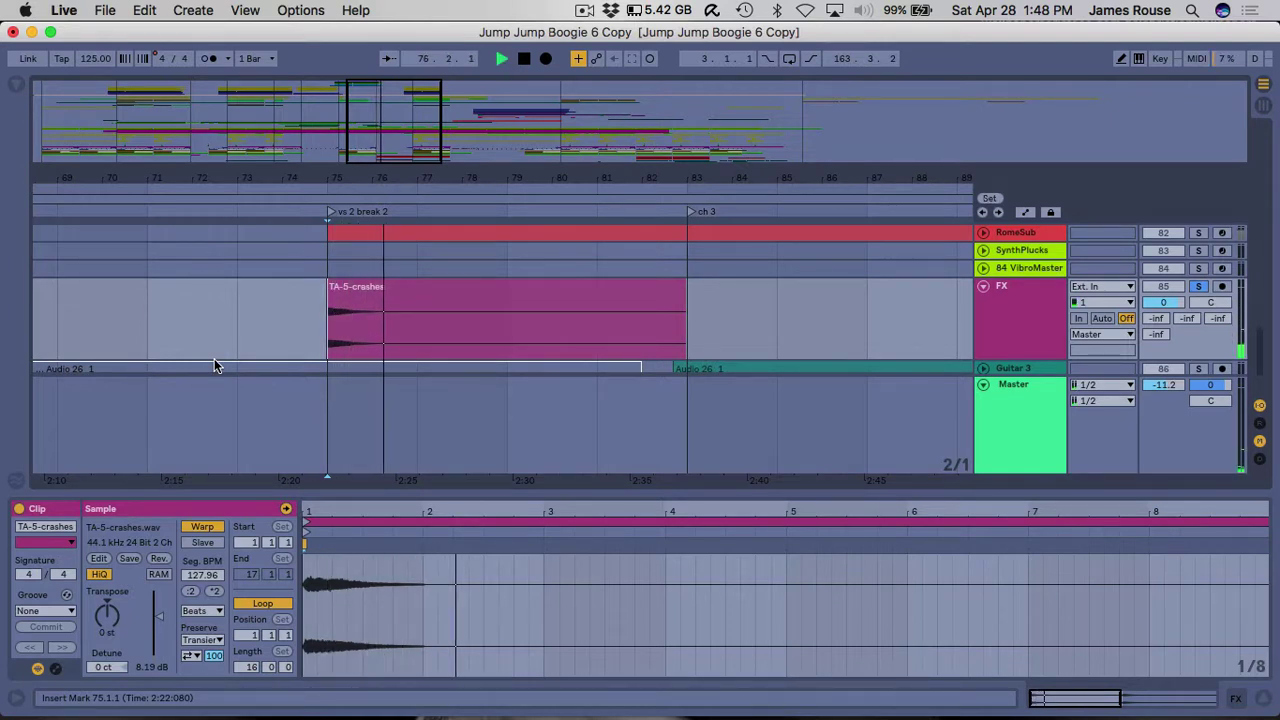
key("space")
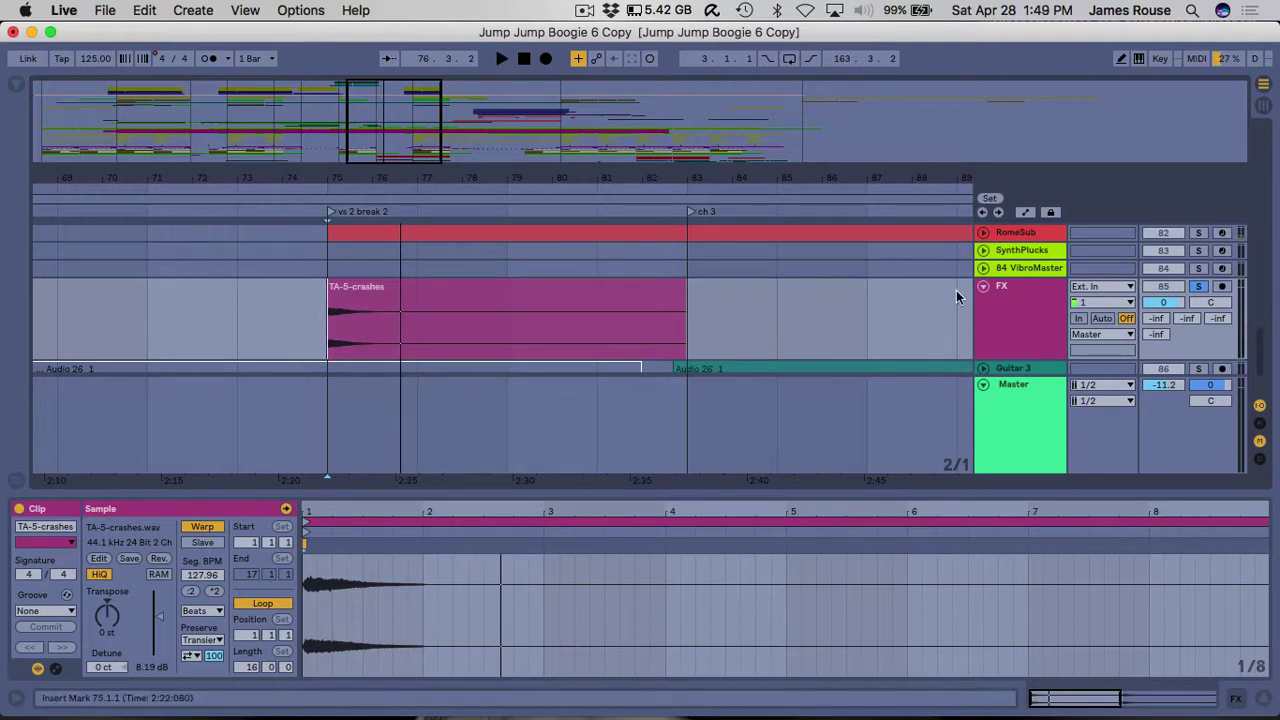
left_click(1038, 298)
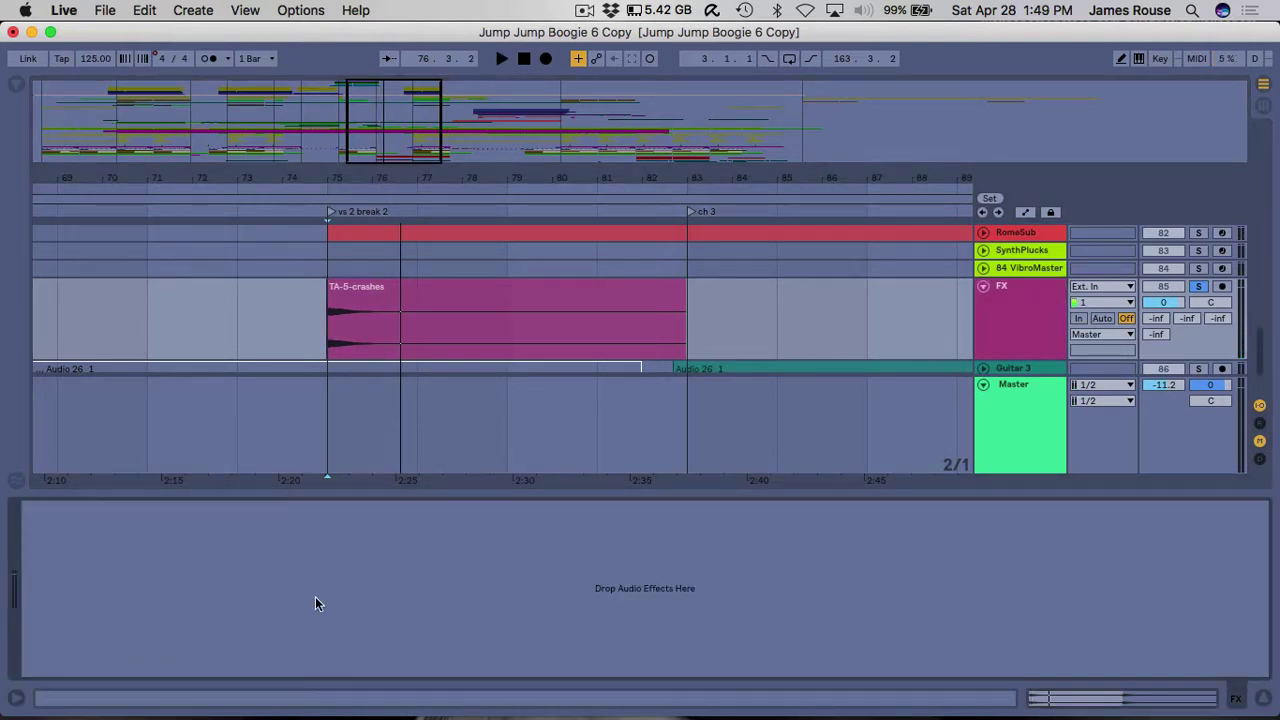
Duplicate the FX track that holds the TA-5-crashes clip.
left_click(1010, 305)
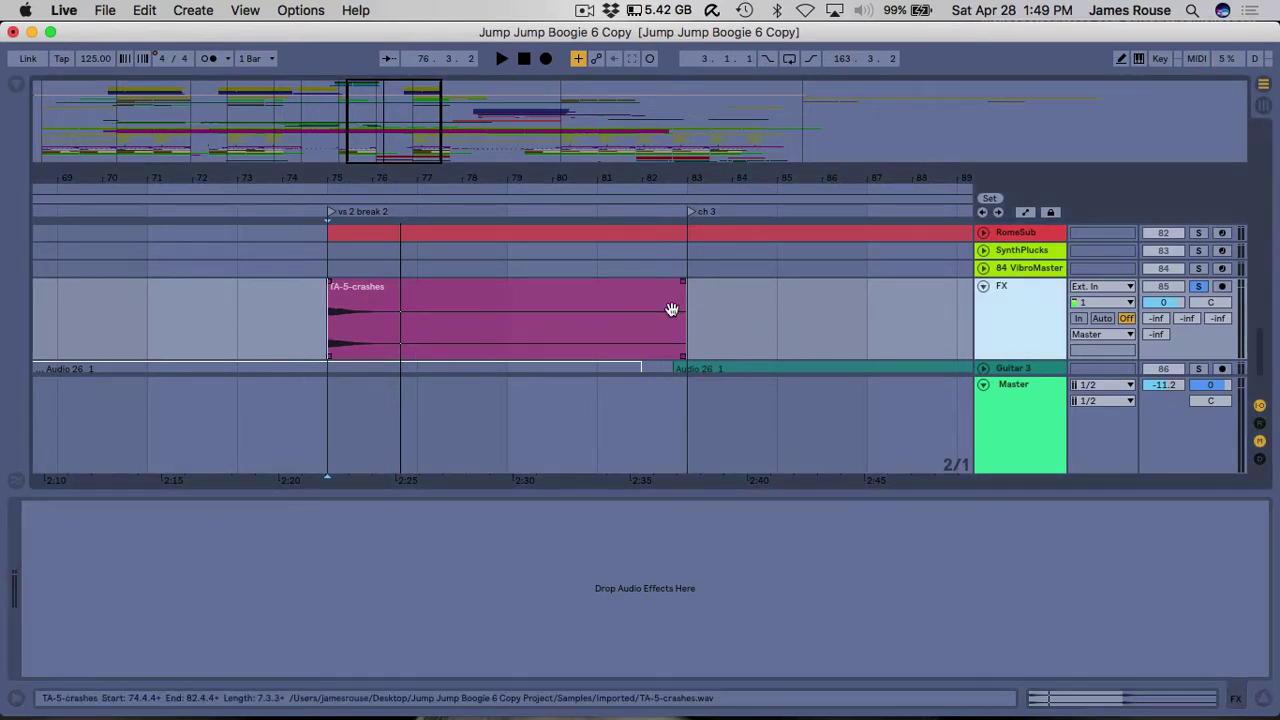
key("super+c")
key("super+d")
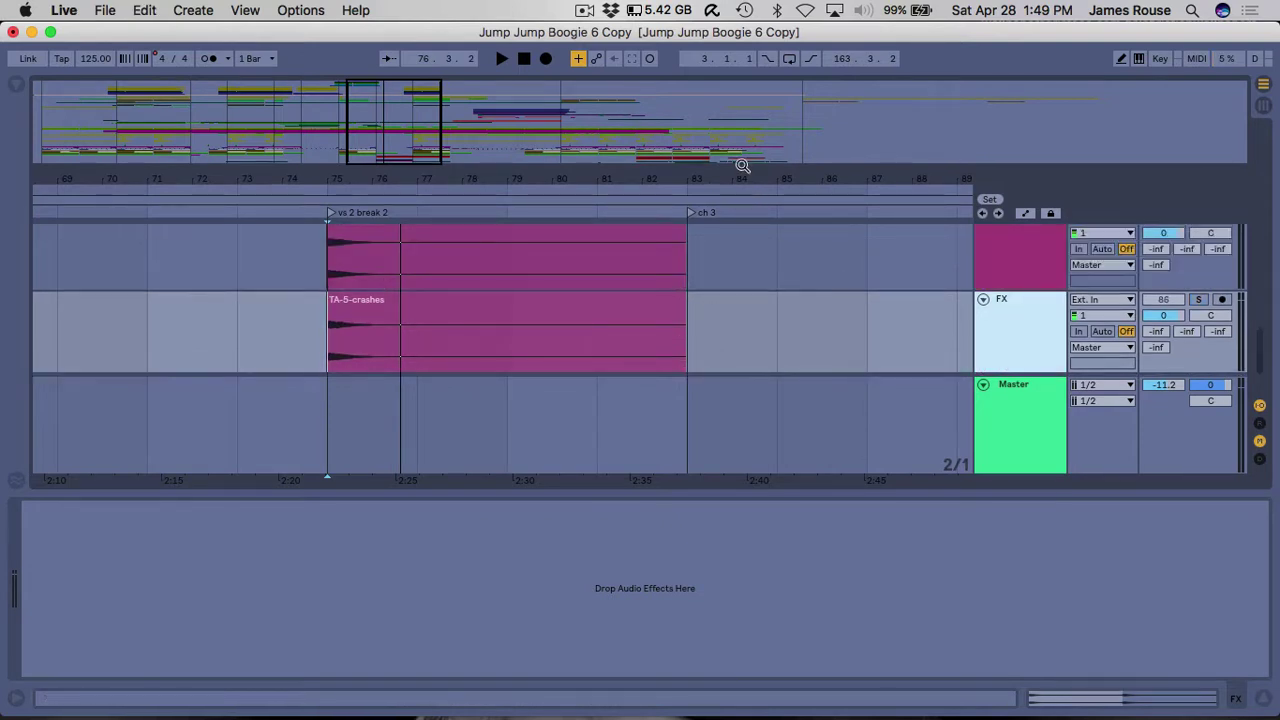
Rename the original FX track to Crash and its duplicate to Crash Tail.
left_click(1012, 235)
scroll(1010, 242, "up", 1)
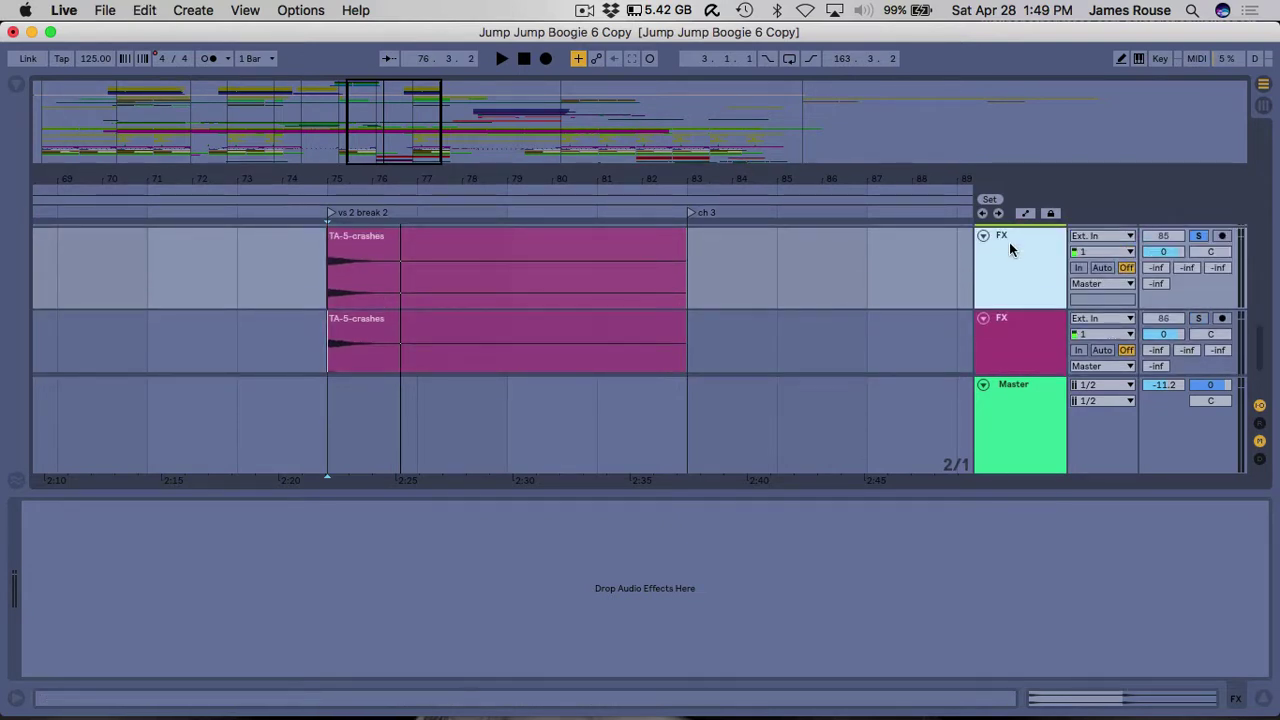
key("super+r")
key("Tab")
type("Crash")
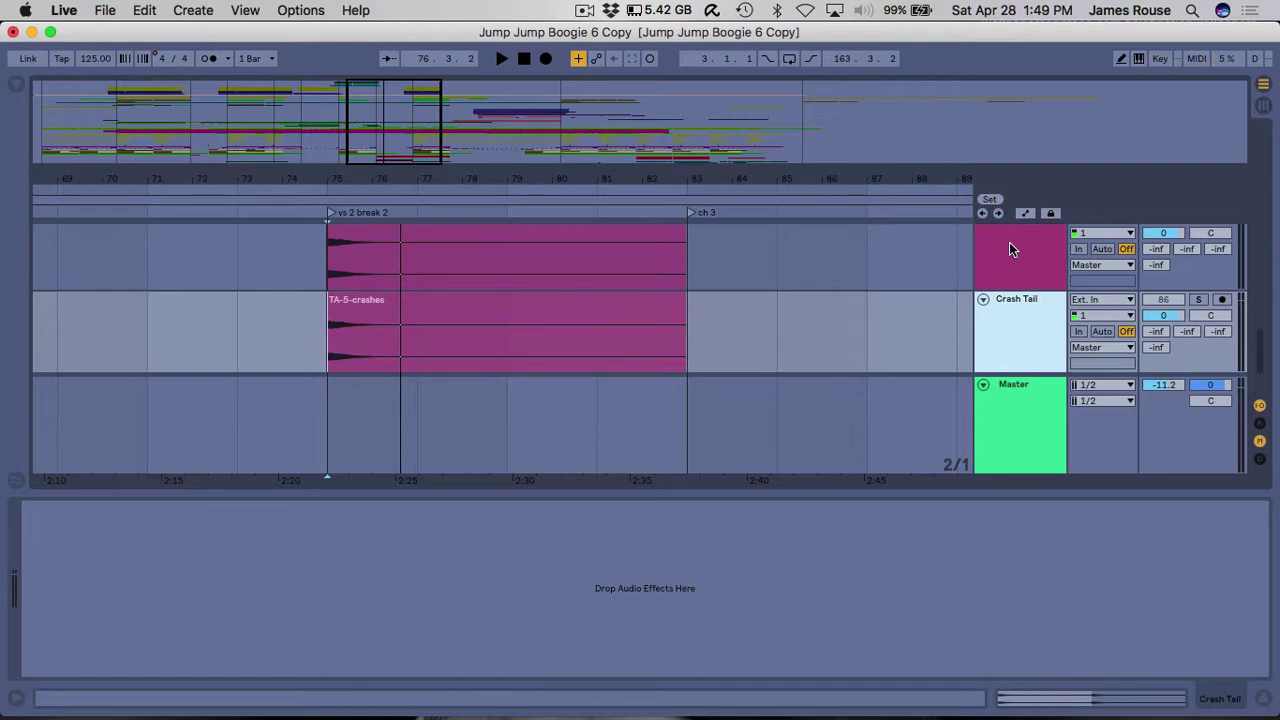
scroll(934, 326, "up", 3)
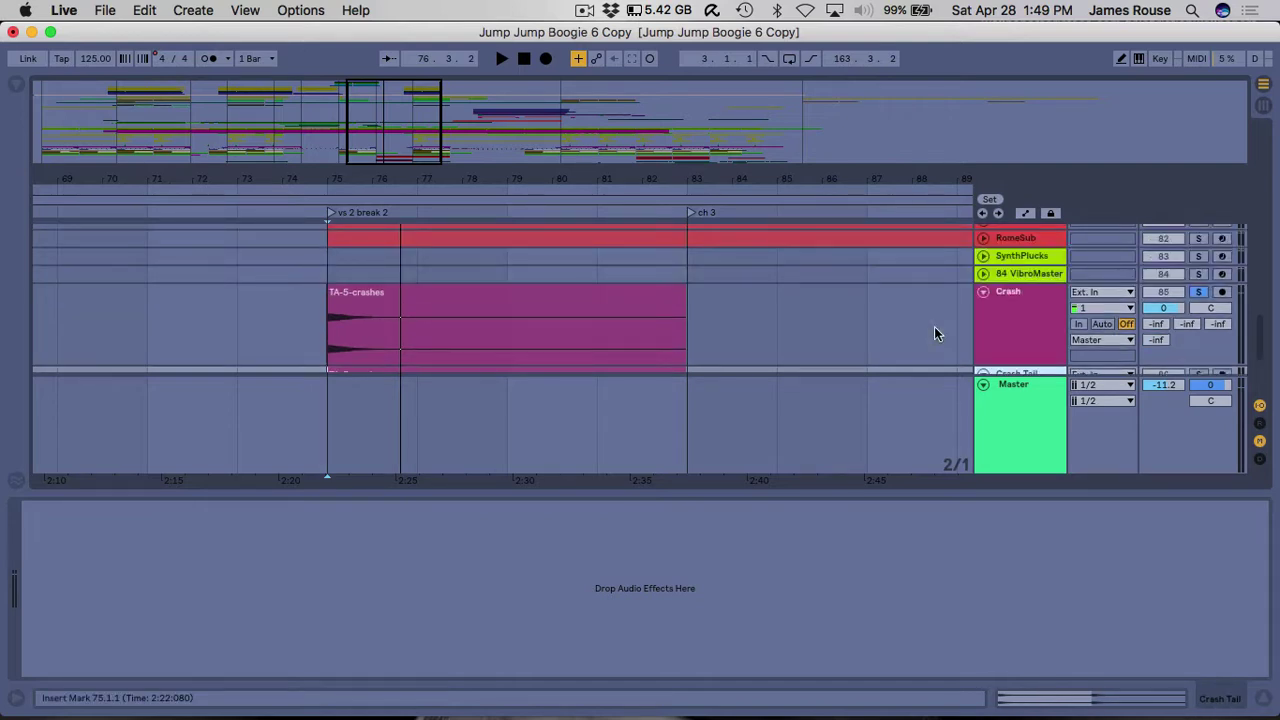
Reopen the Crash track's name for editing and move on to the Crash Tail track's name.
scroll(934, 326, "down", 2)
left_click(1027, 265)
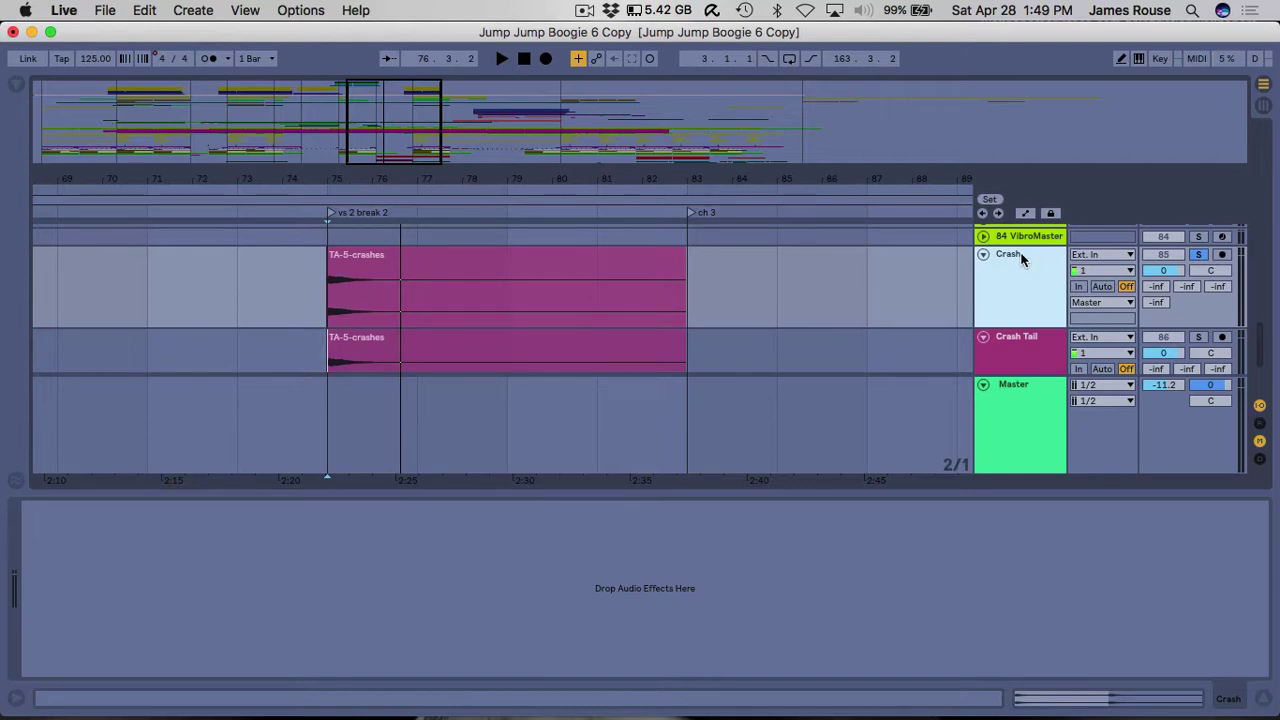
key("super+r")
left_click(867, 295)
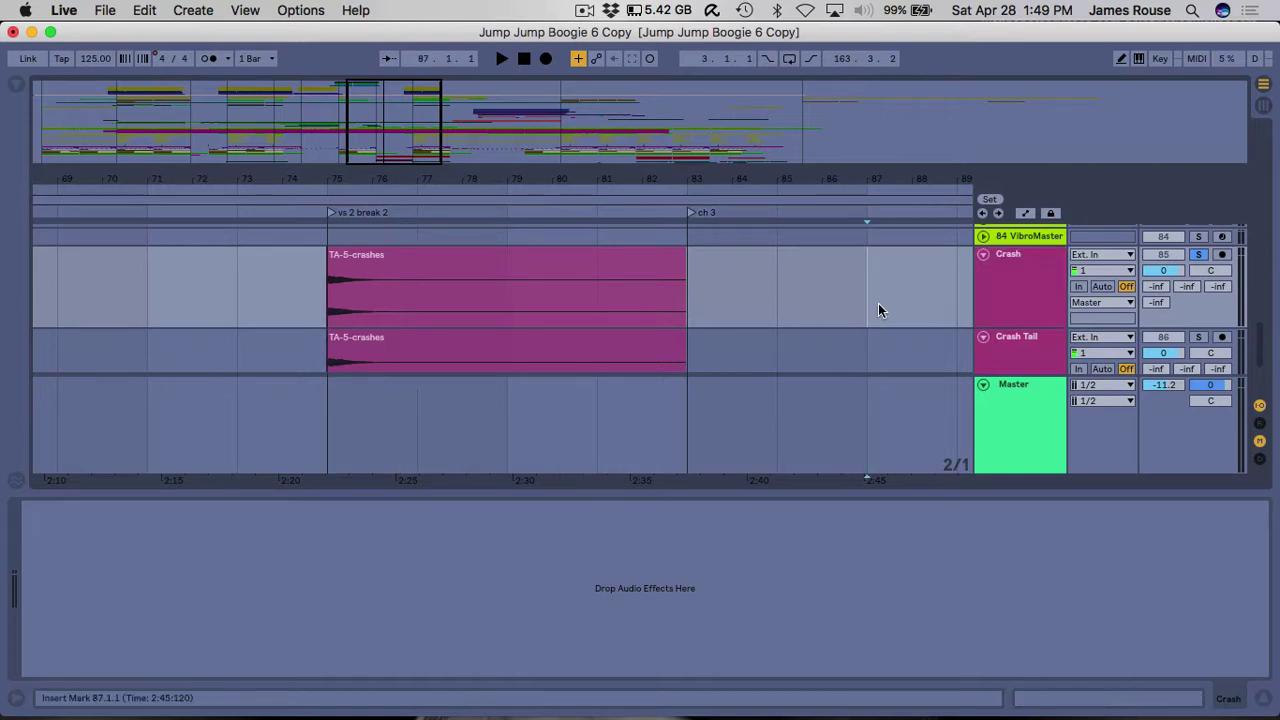
left_click(1020, 273)
key("super+r")
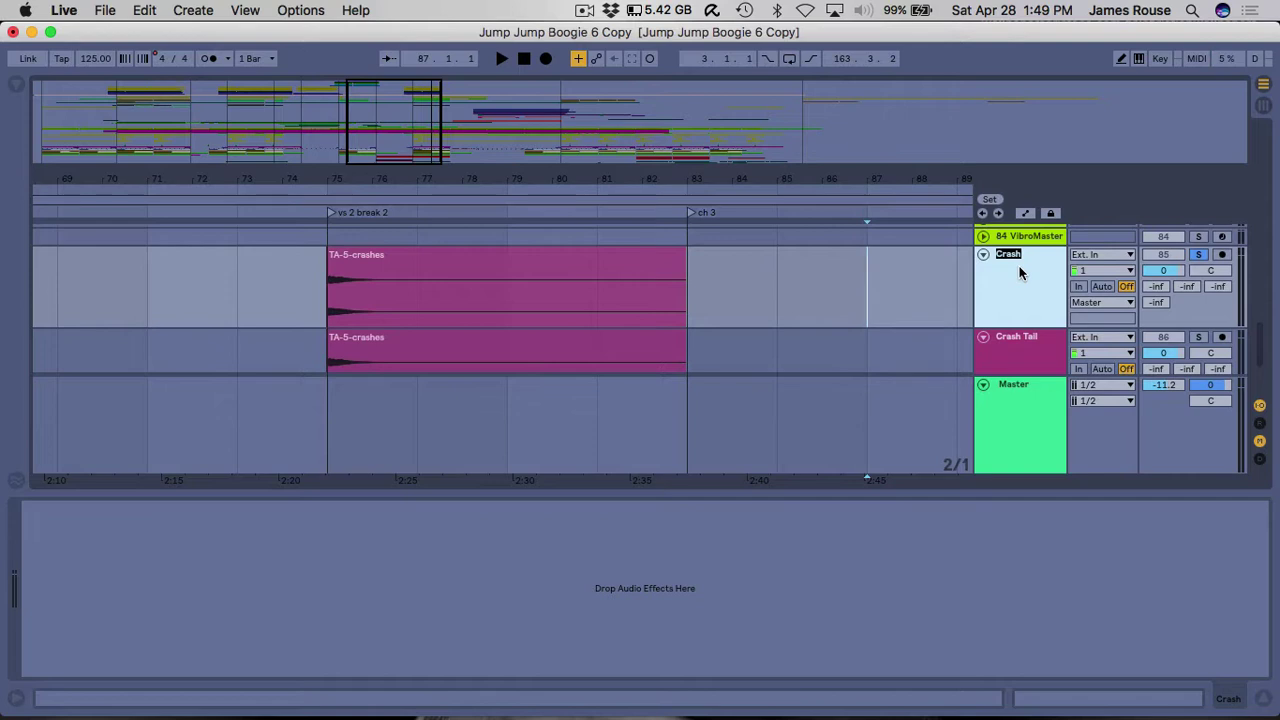
key("Tab")
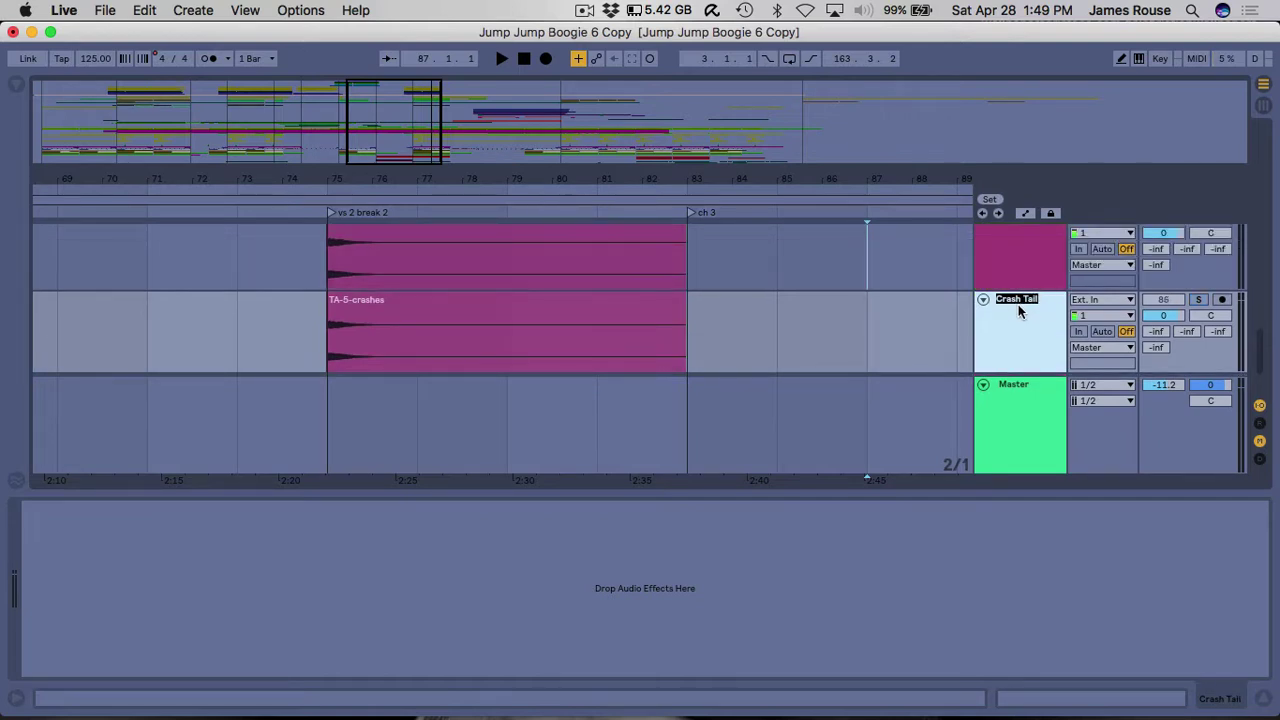
left_click(816, 323)
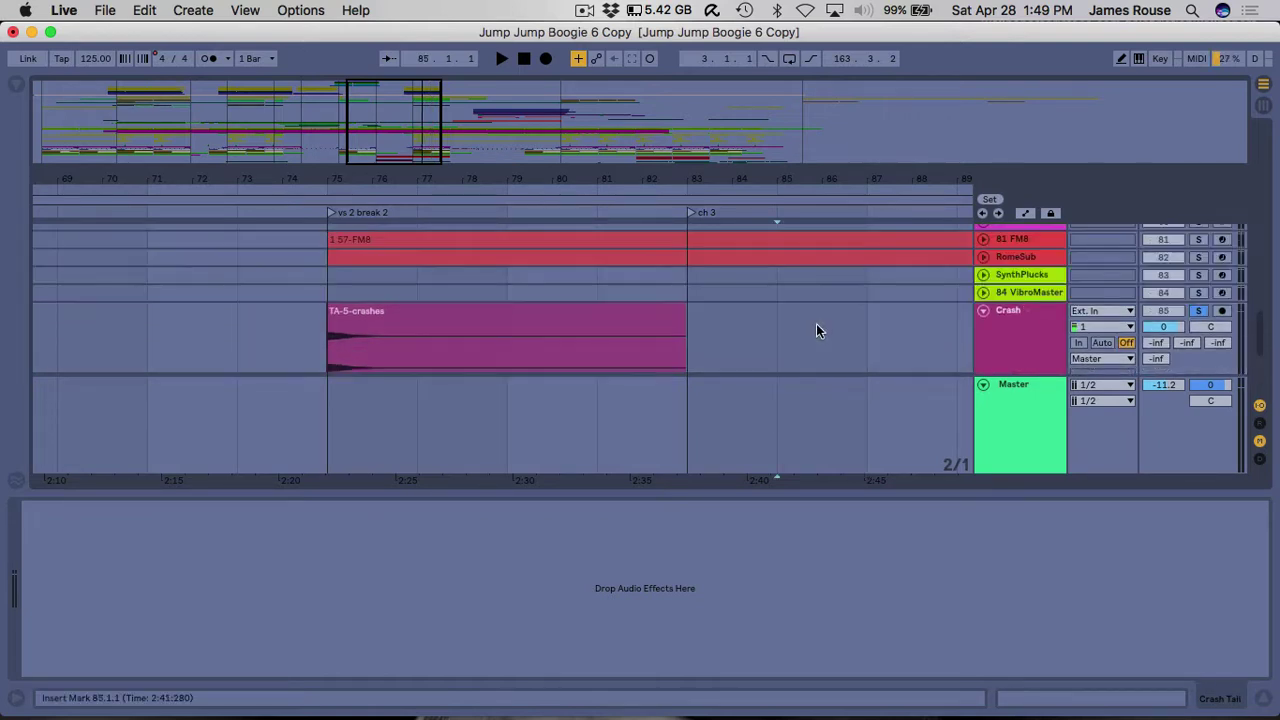
Add the Reverb audio effect to the Crash Tail track.
left_click(1004, 333)
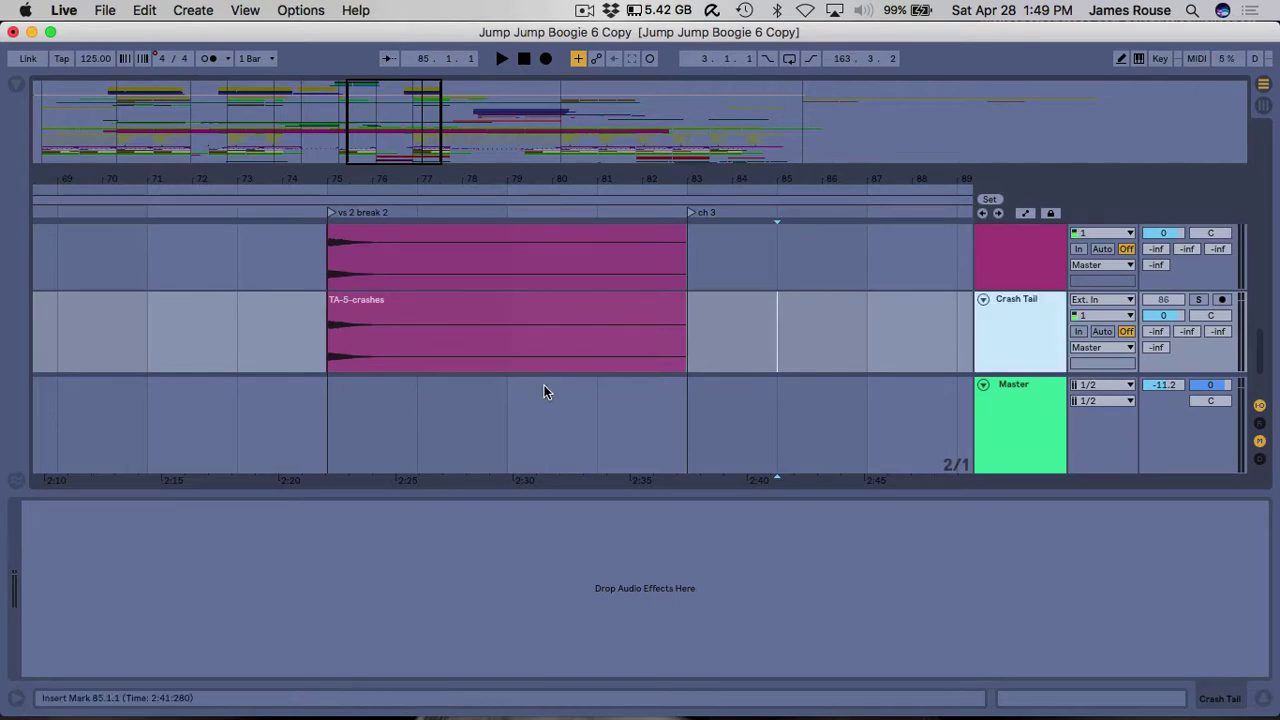
left_click(15, 88)
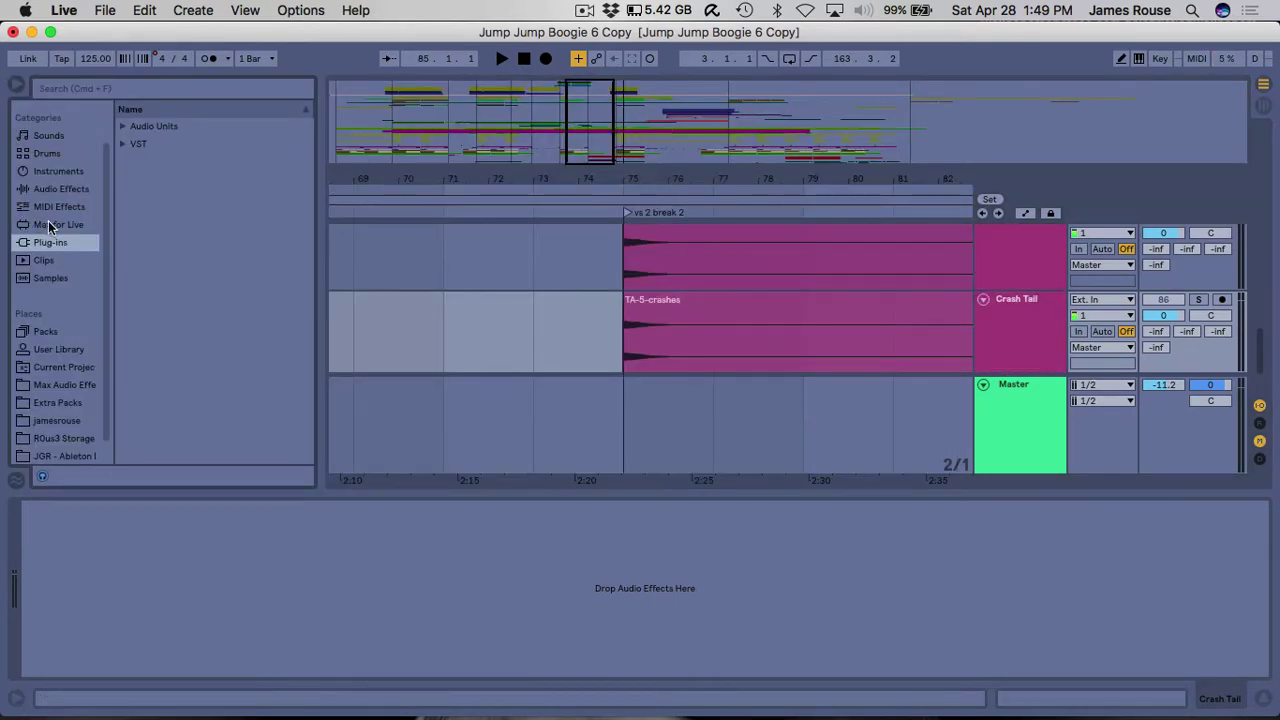
left_click(46, 189)
scroll(164, 300, "down", 5)
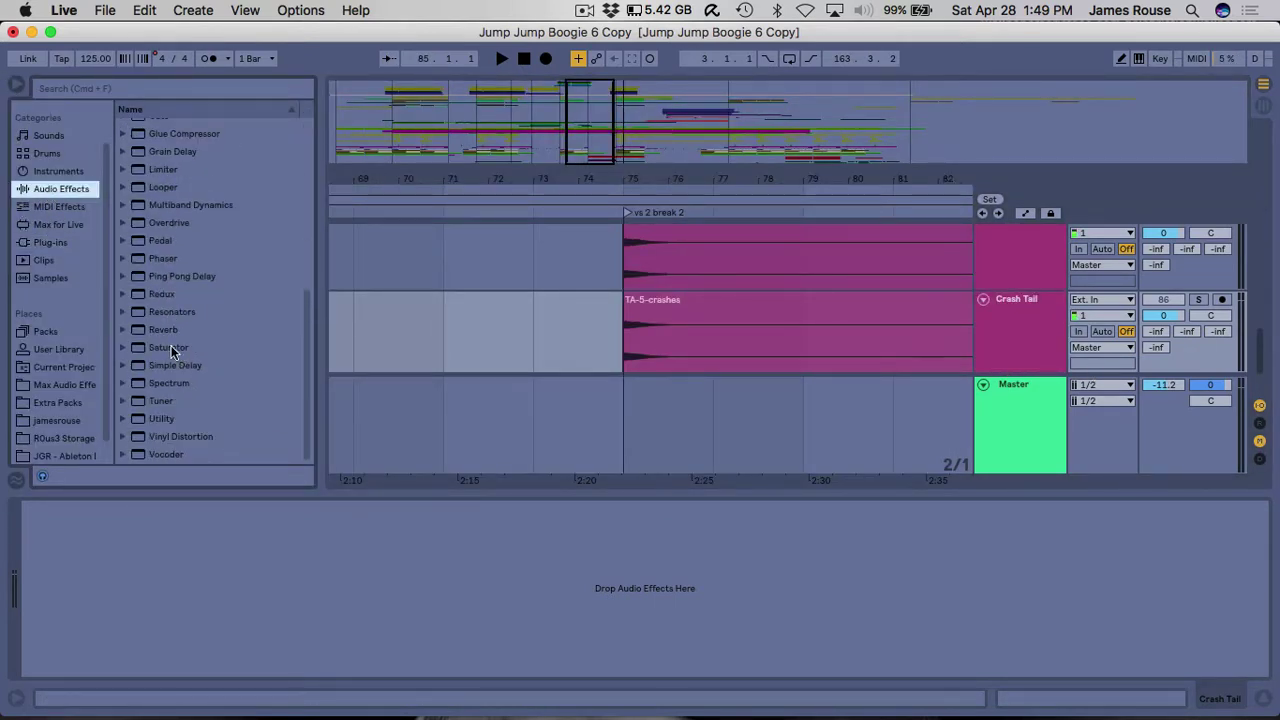
left_click(168, 330)
left_click_drag(170, 335, 280, 516)
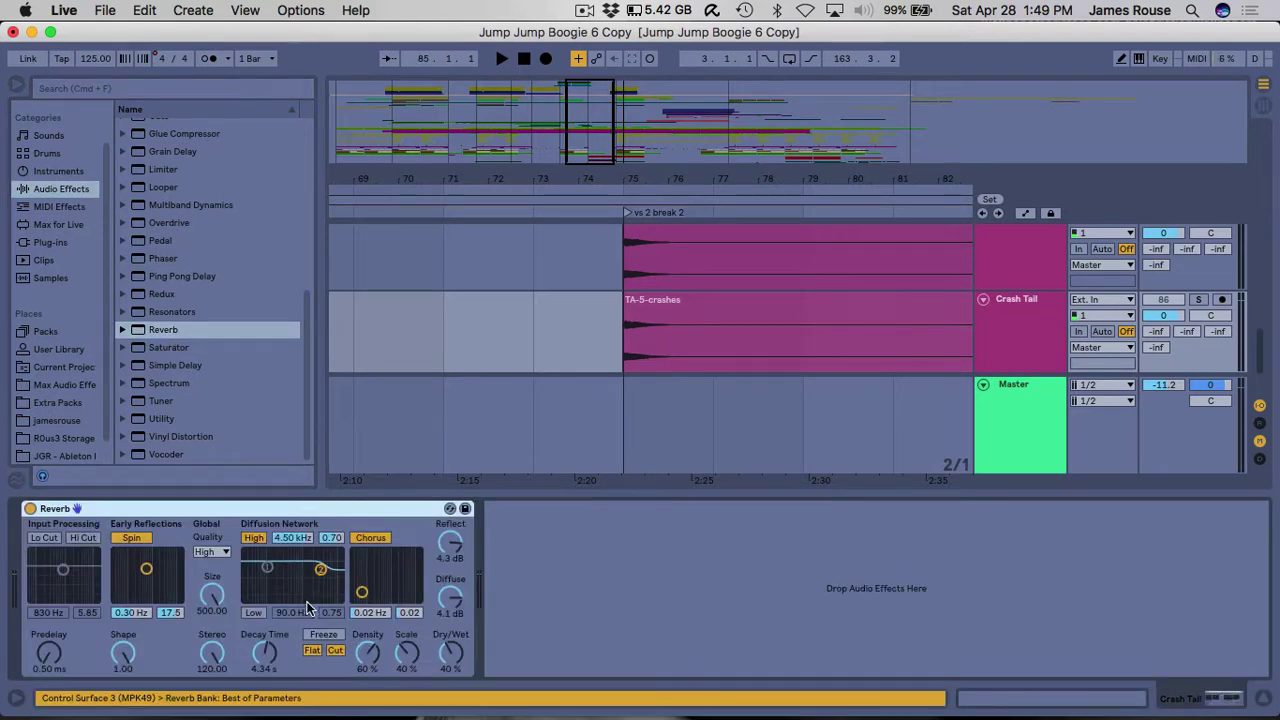
Set the Crash Tail reverb's decay time to 10.7 s, density to 96% and dry/wet to 79%.
left_click_drag(264, 654, 264, 620)
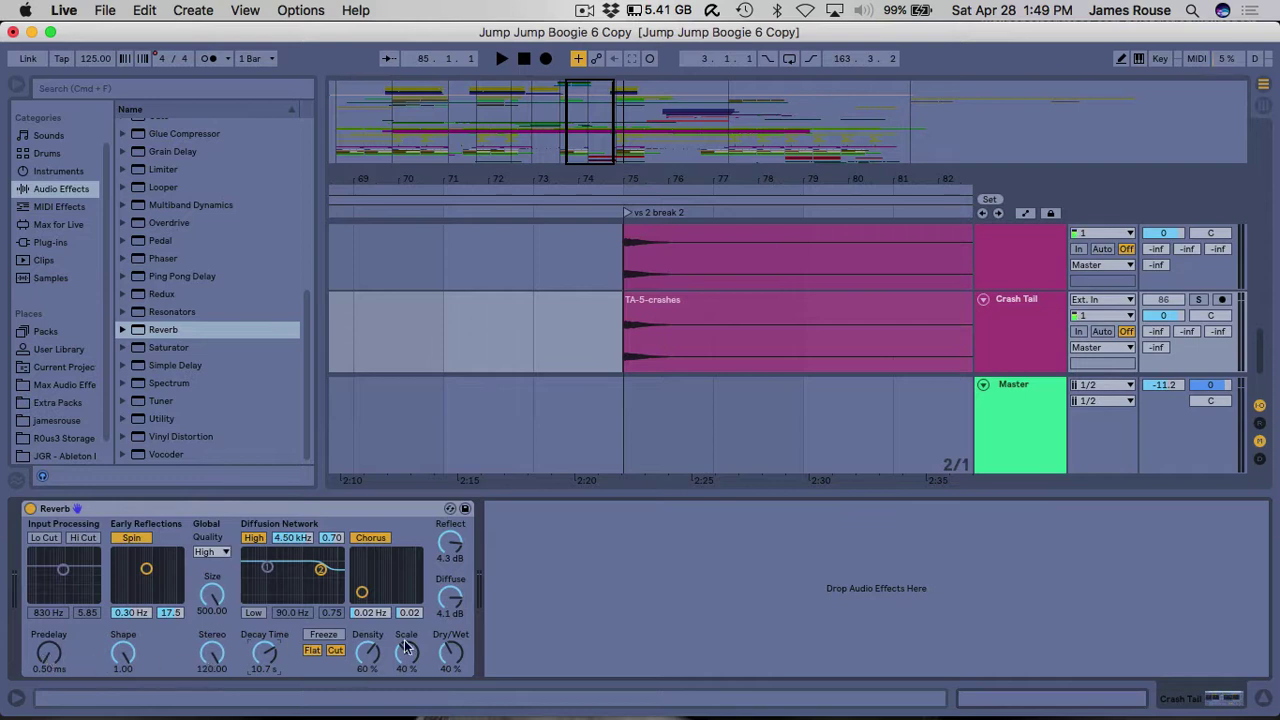
left_click_drag(367, 667, 366, 659)
left_click(450, 668)
Solo the Crash Tail track and audition its reverb from bar 75.
left_click(1198, 299)
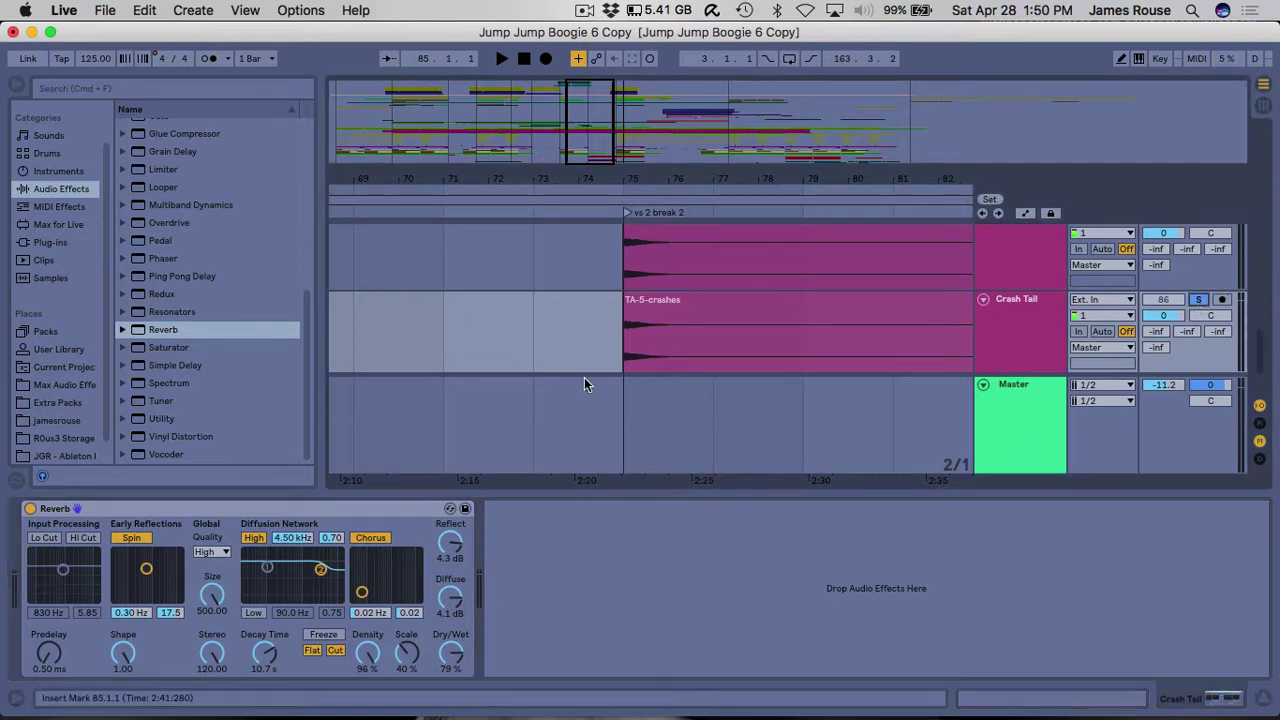
key("space")
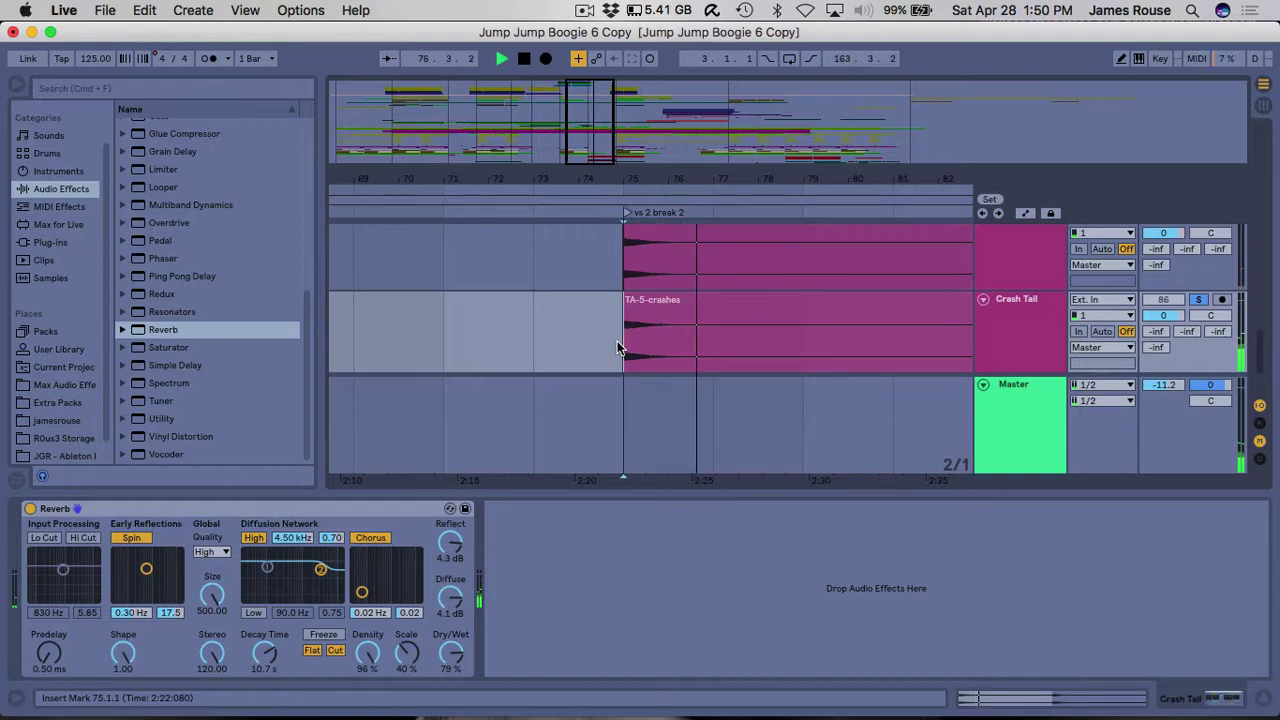
key("space")
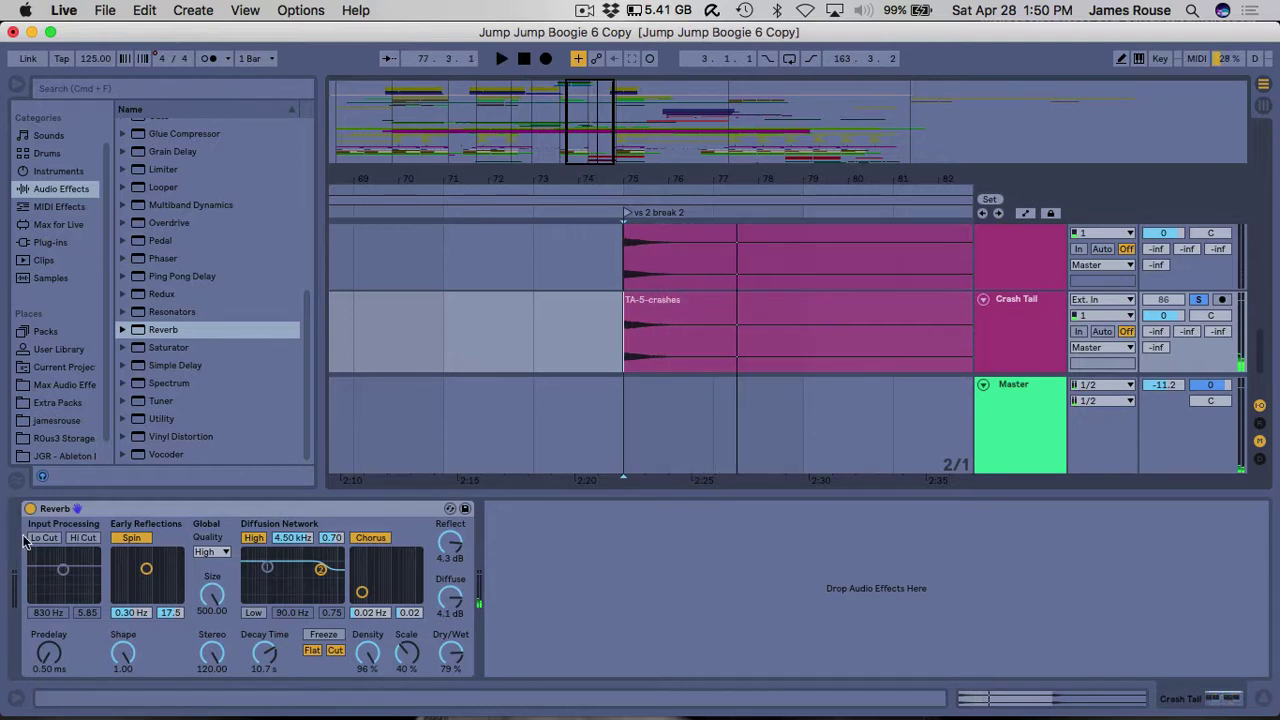
Enable the reverb's input low cut, set it to 5.65 kHz with a width of 5.64, and replay the crash.
left_click(44, 538)
left_click_drag(62, 570, 82, 570)
key("space")
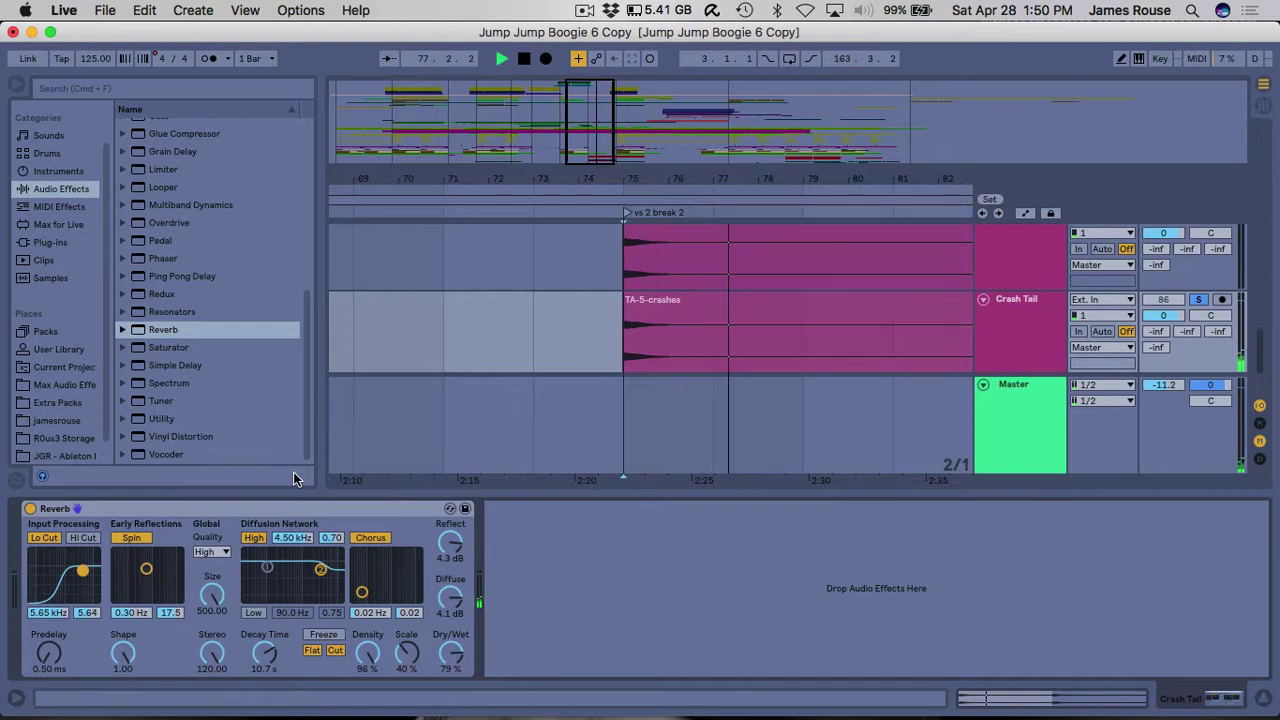
key("space")
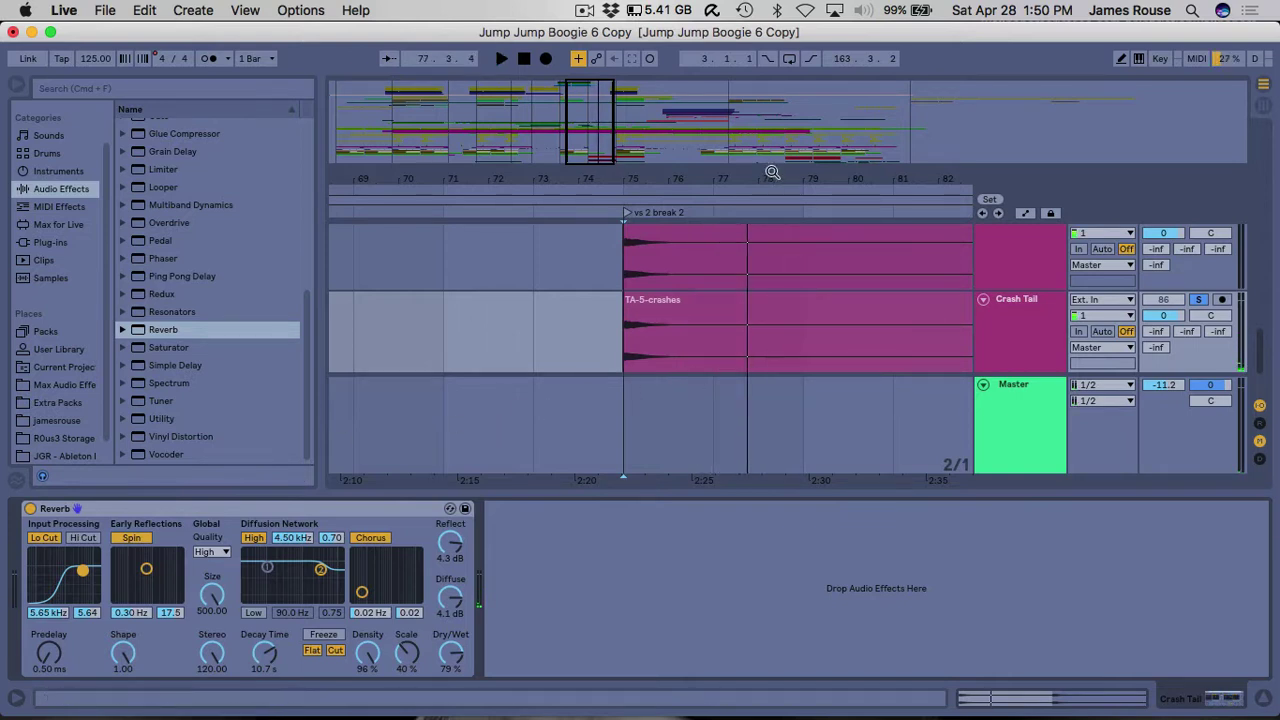
Freeze the Crash Tail track and flatten it to render the reverb into audio.
right_click(1002, 313)
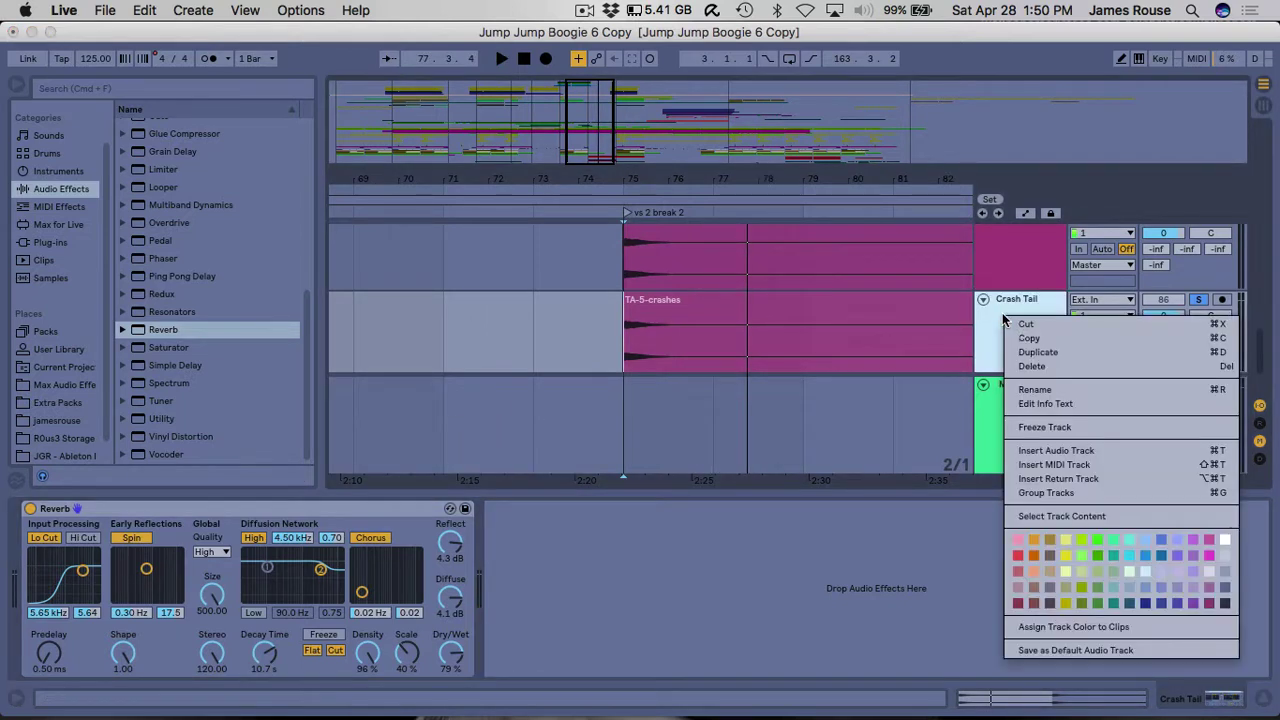
left_click(1045, 427)
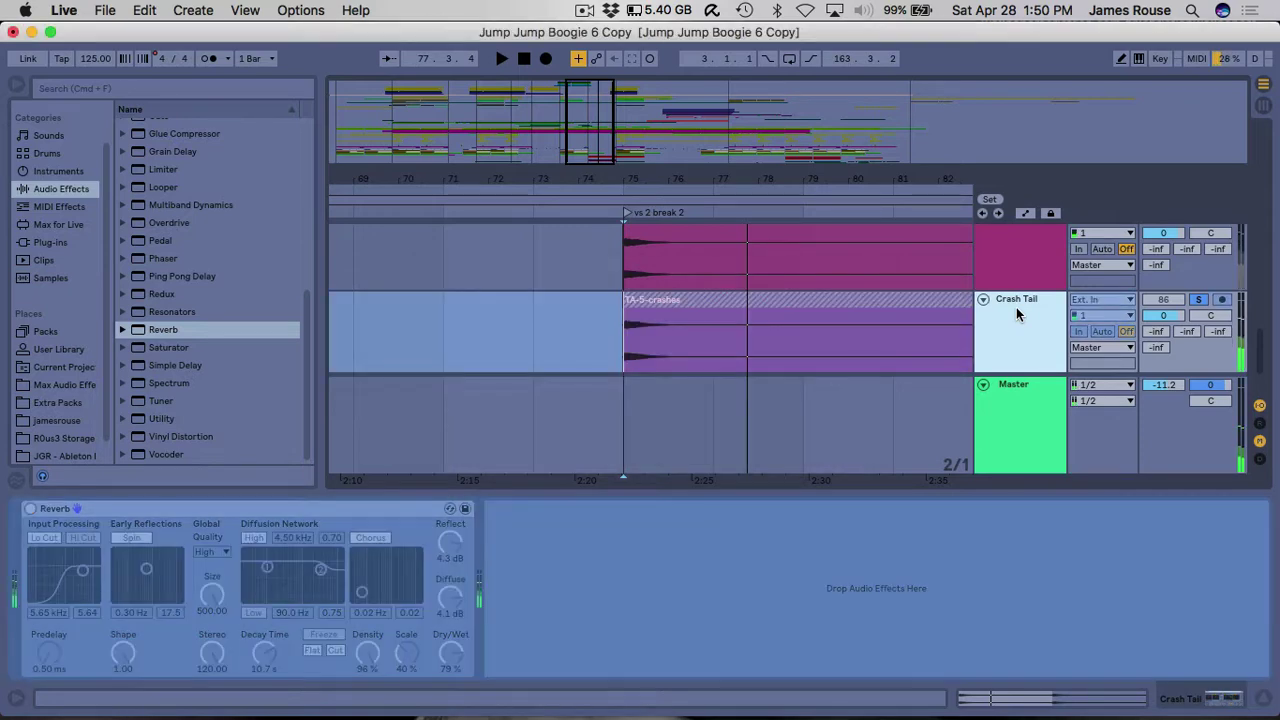
right_click(1016, 307)
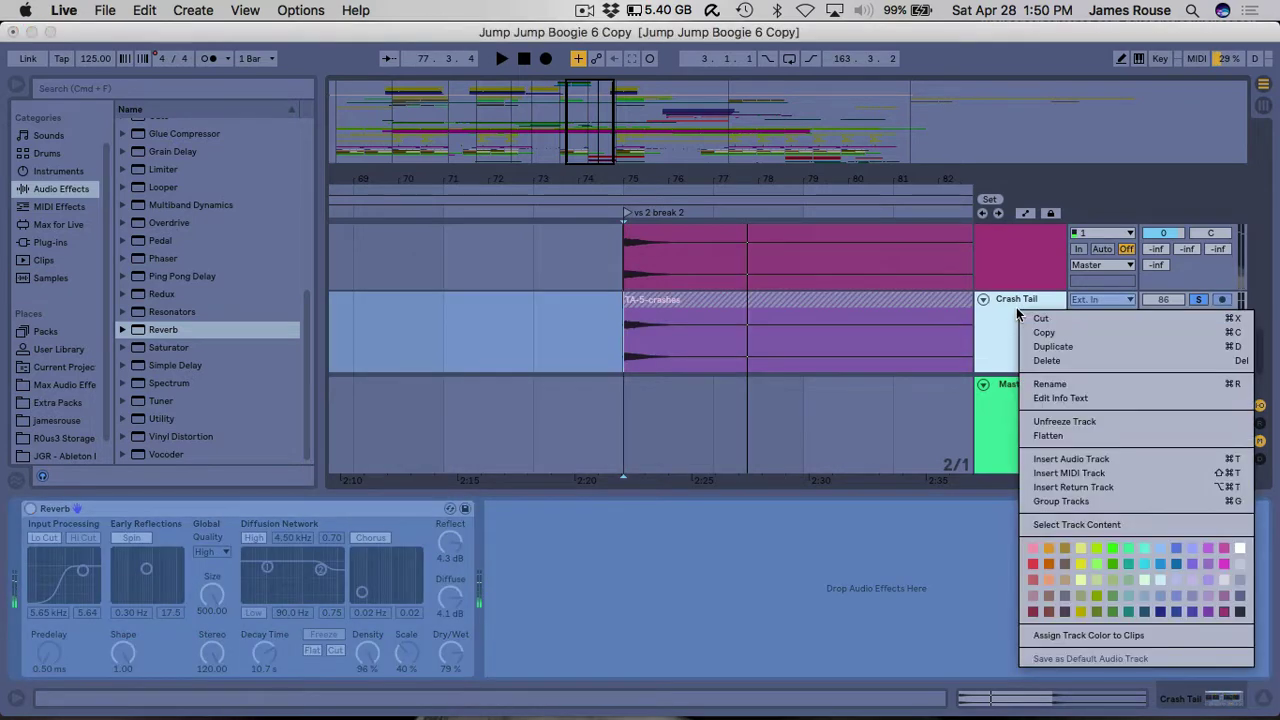
key("Return")
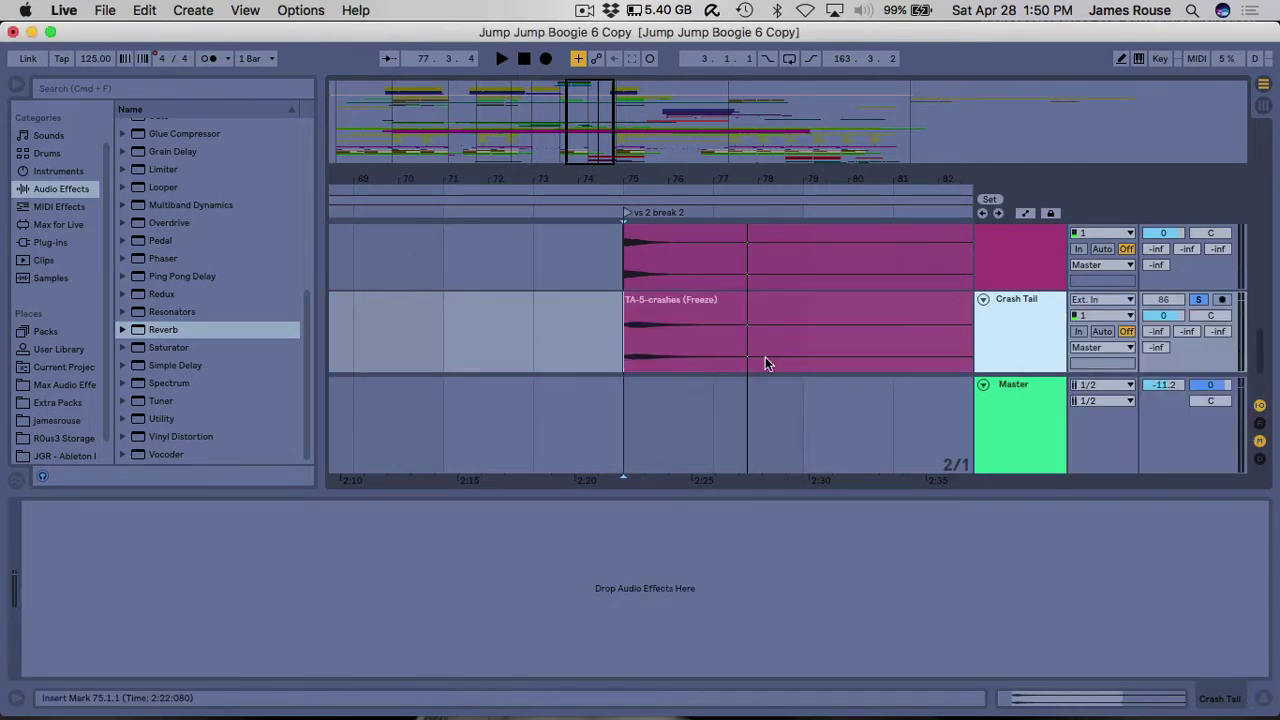
Examine the two rendered Crash Tail clips and audition their junction near bar 83, starting from bar 81.
key("minus")
key("minus")
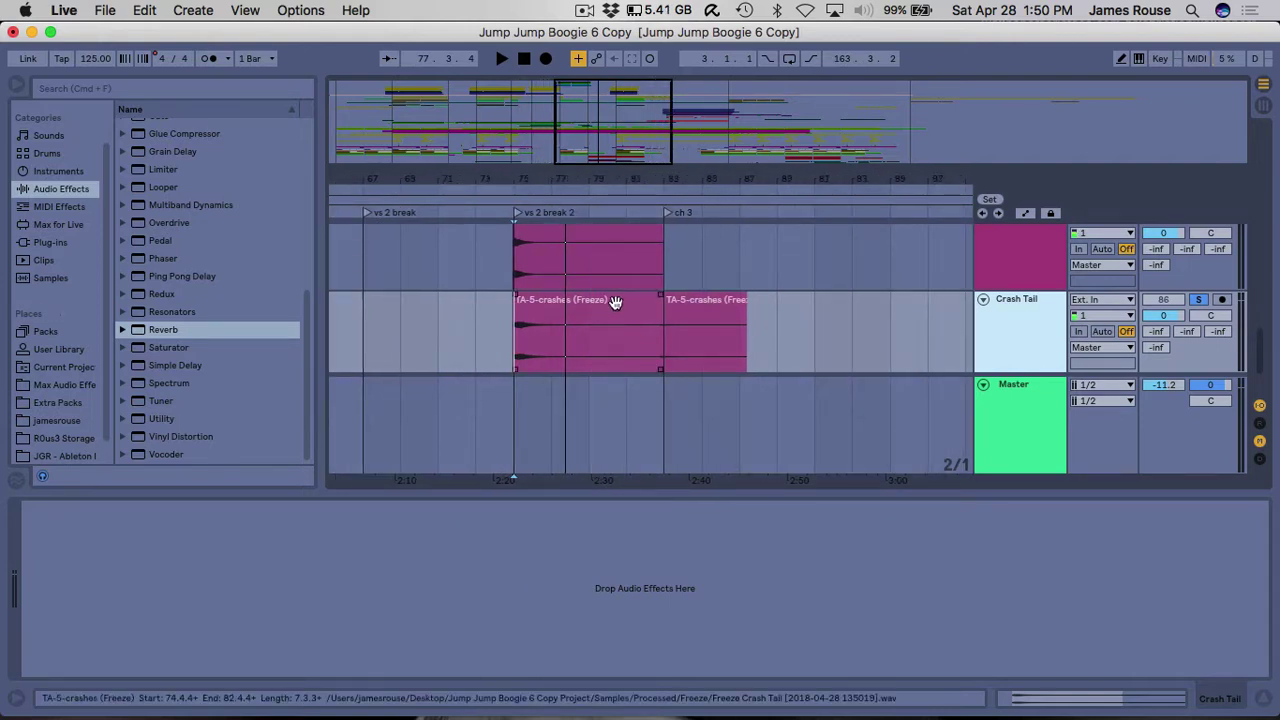
left_click(697, 301)
left_click(697, 301, "shift")
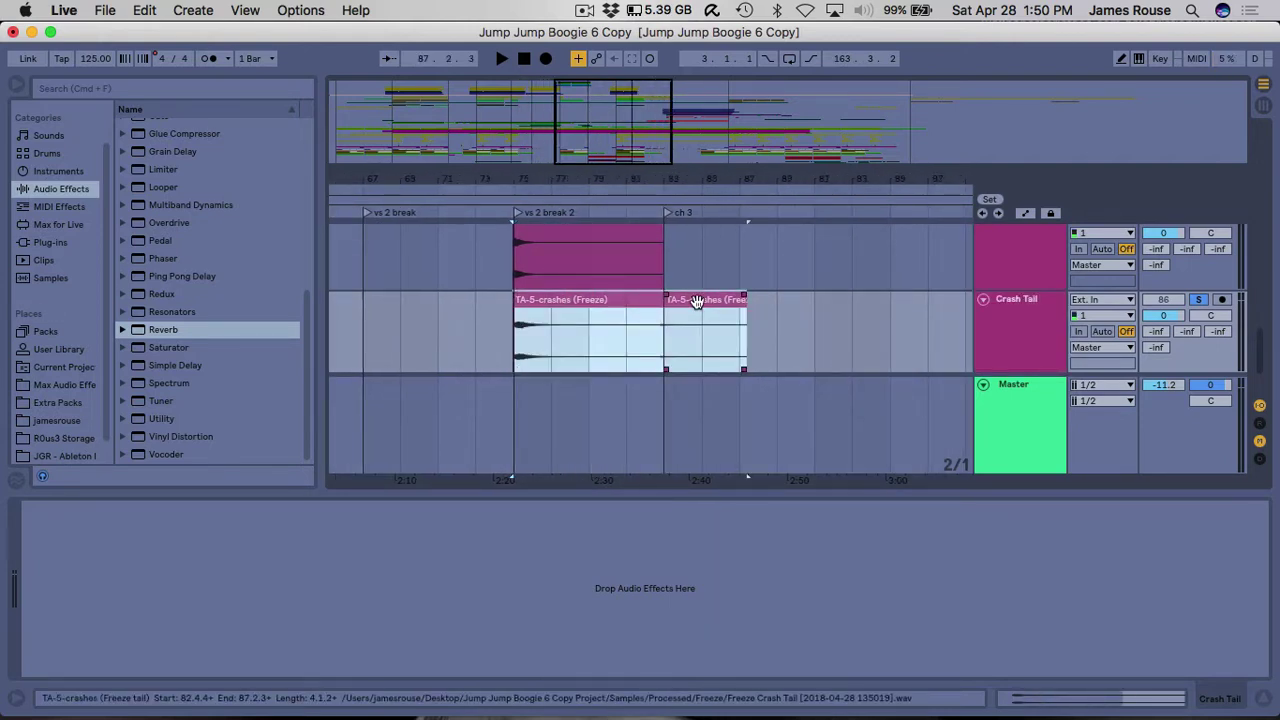
left_click(629, 331)
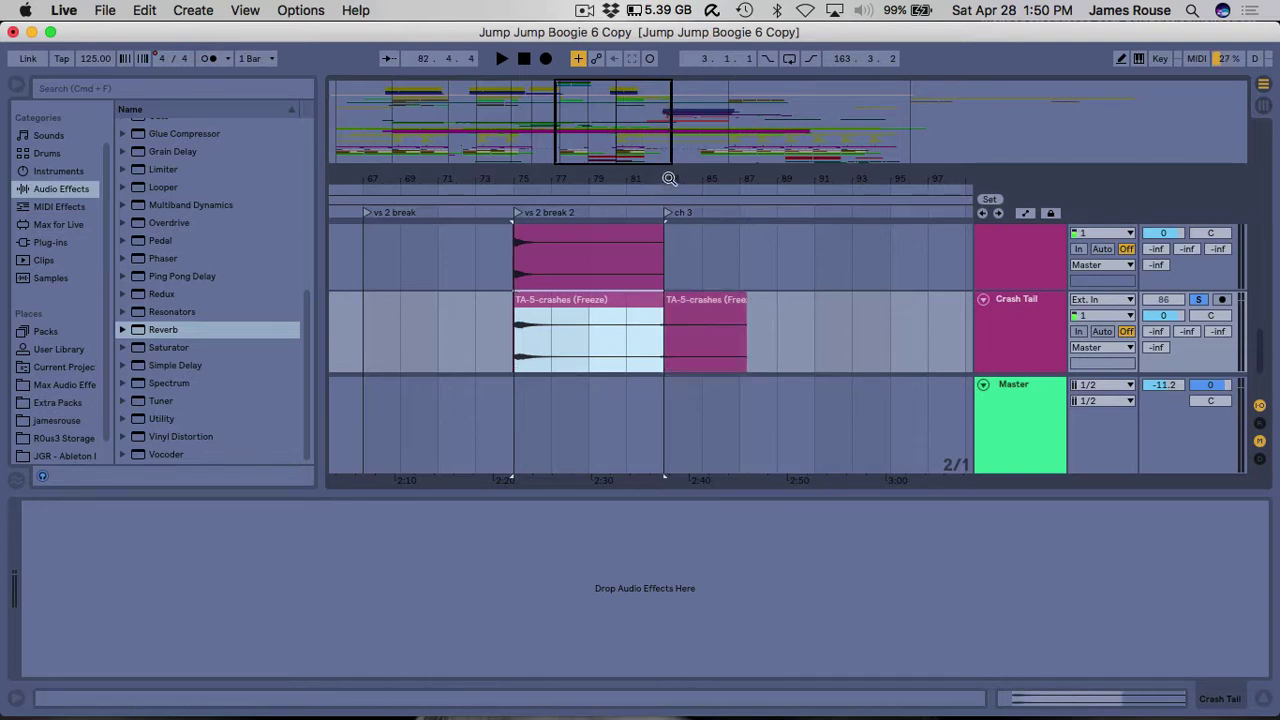
left_click_drag(669, 178, 669, 230)
left_click(715, 345)
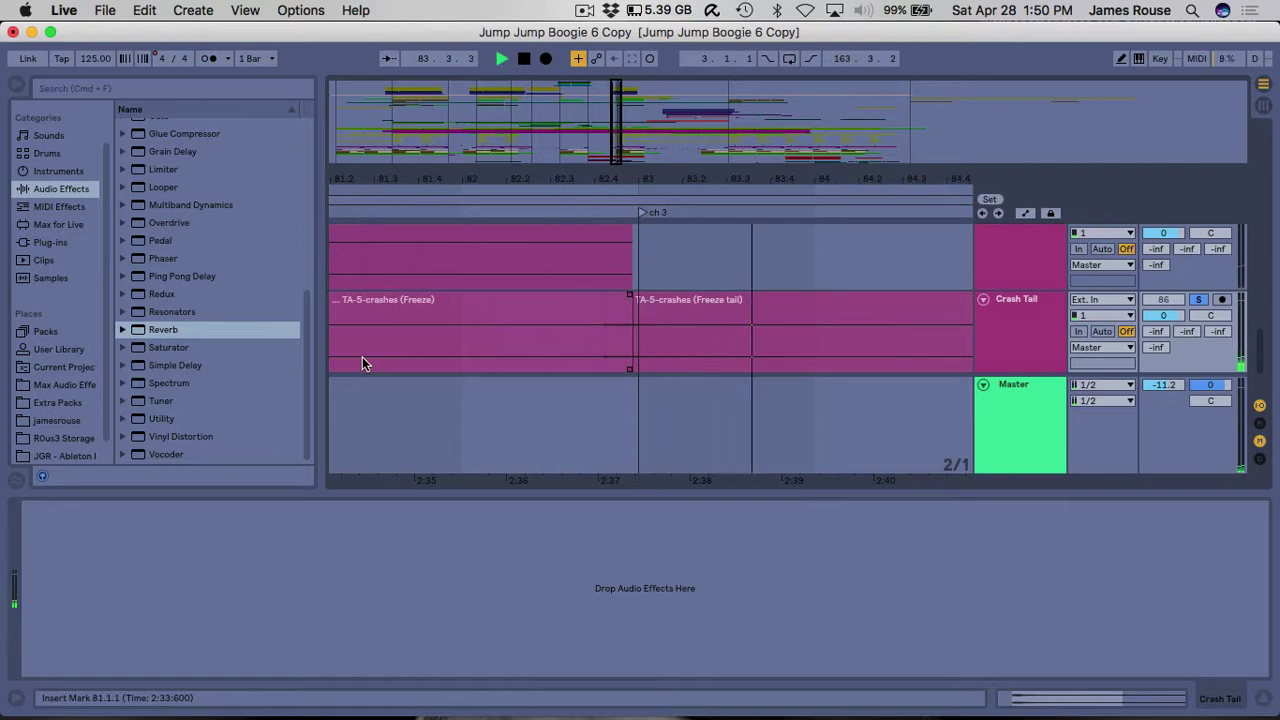
key("space")
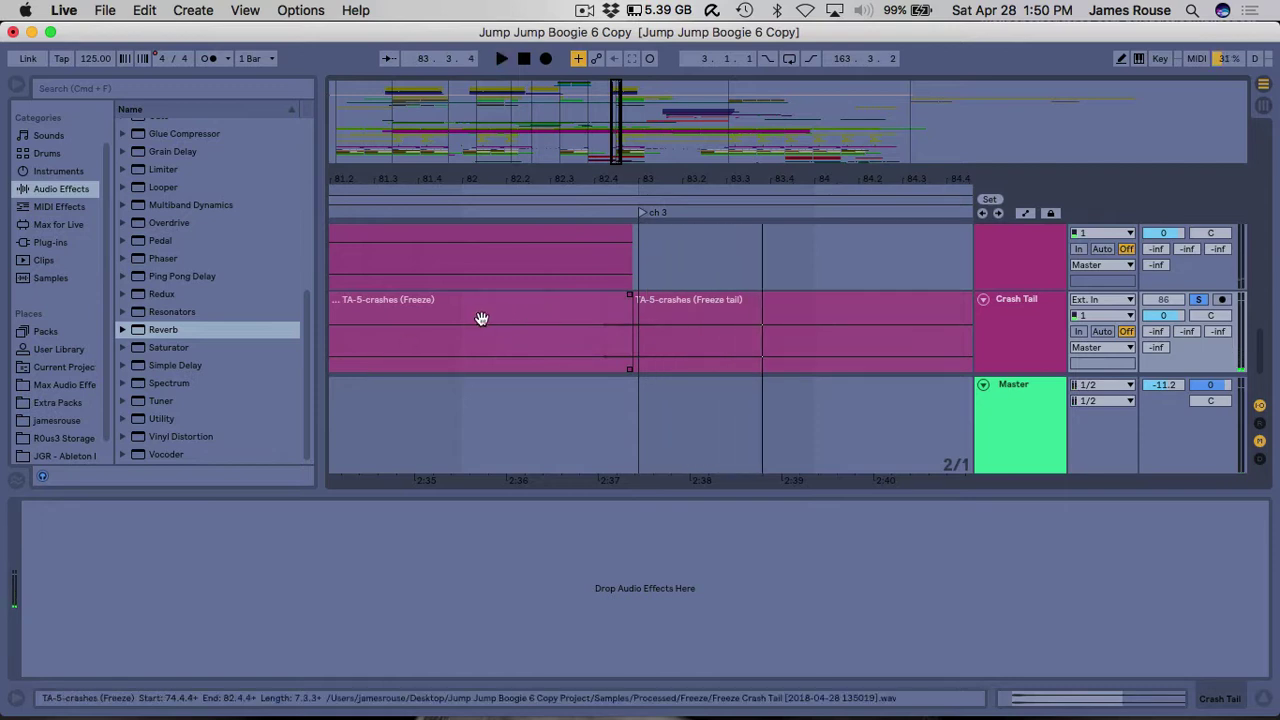
Delete the TA-5-crashes (Freeze tail) clip from the Crash Tail track.
left_click(621, 320)
left_click(697, 309)
key("Delete")
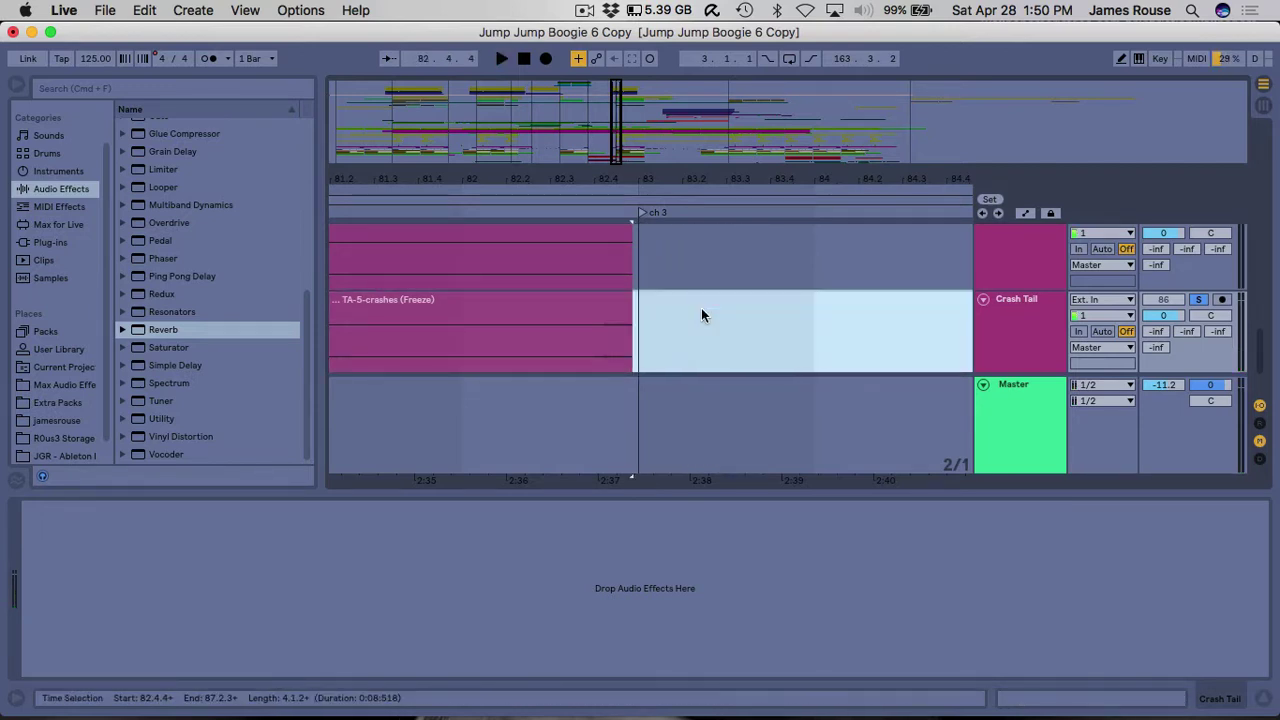
Change the arrangement grid to adaptive Narrowest and place the insert mark at 82.3.2 in the frozen crash clip.
left_click(577, 322)
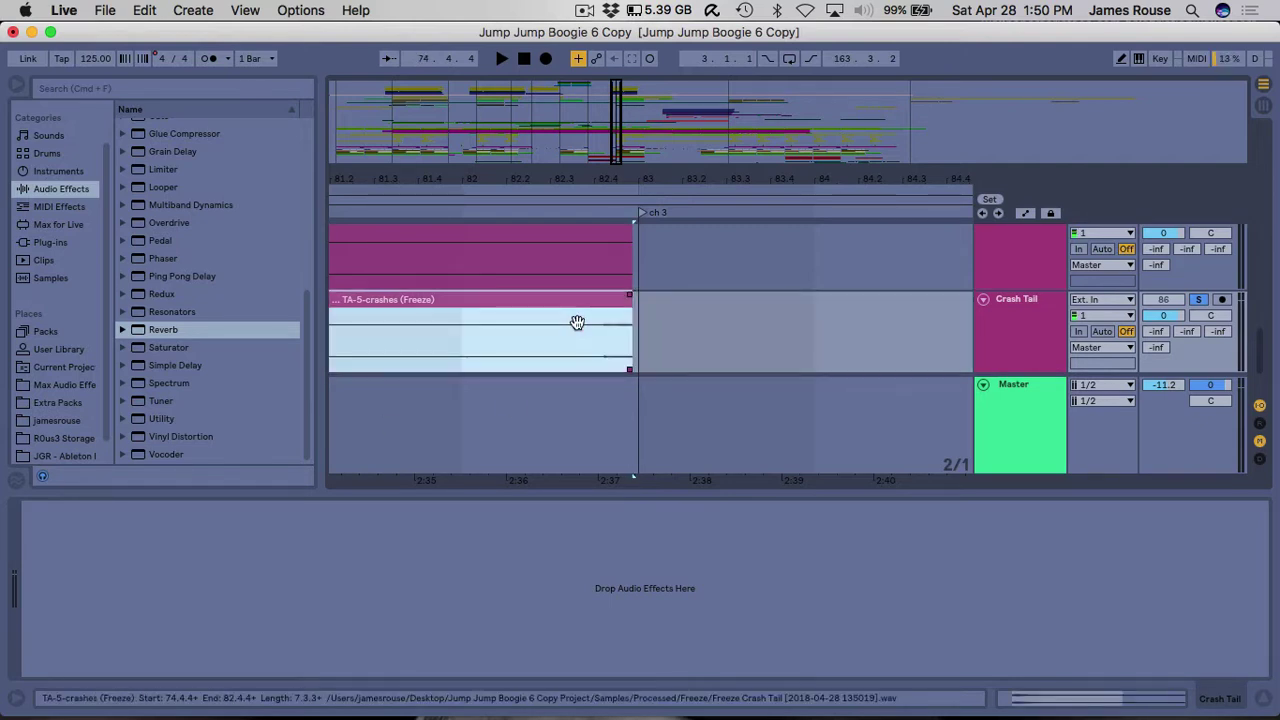
left_click(577, 348)
right_click(462, 348)
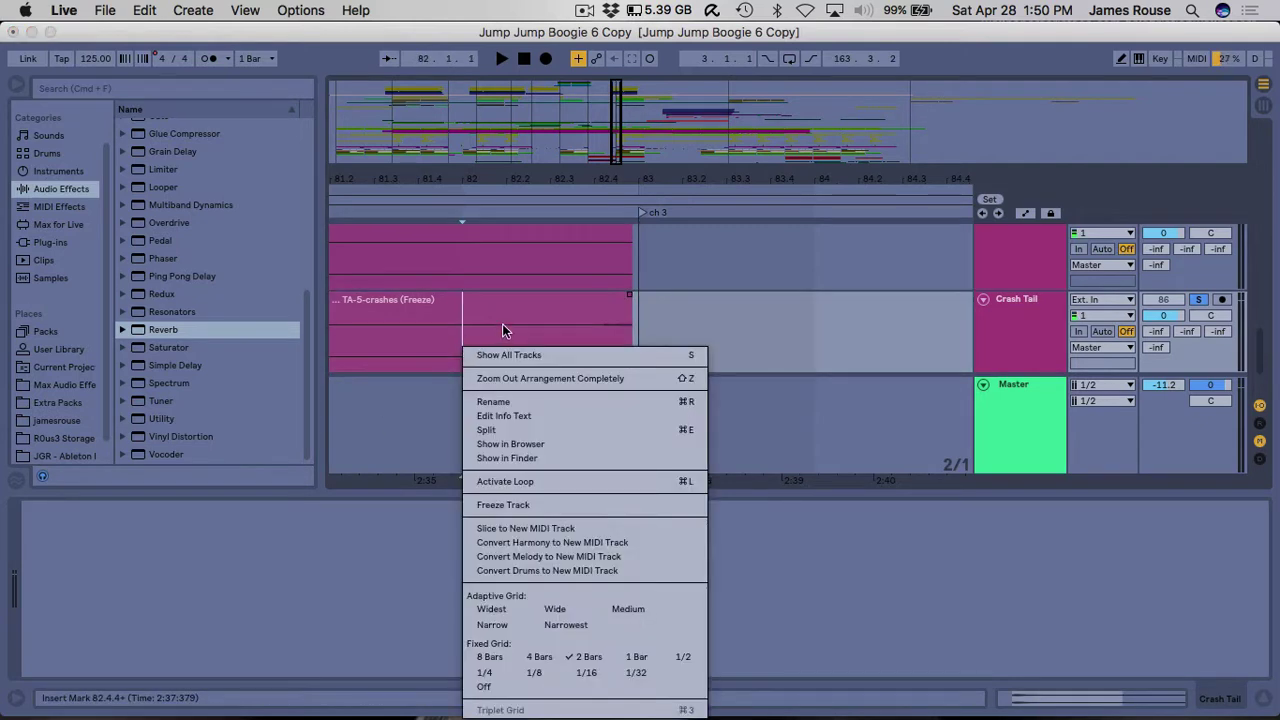
left_click(446, 359)
left_click(442, 323)
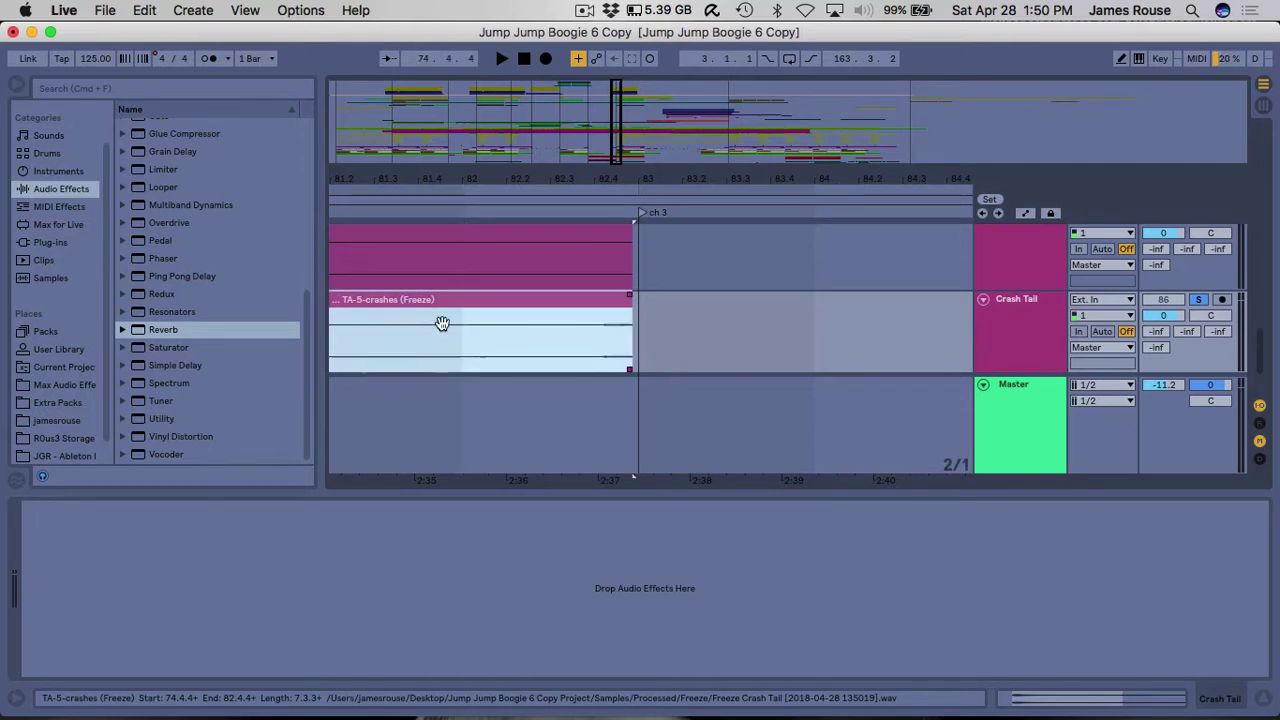
right_click(463, 345)
left_click(773, 322)
right_click(773, 324)
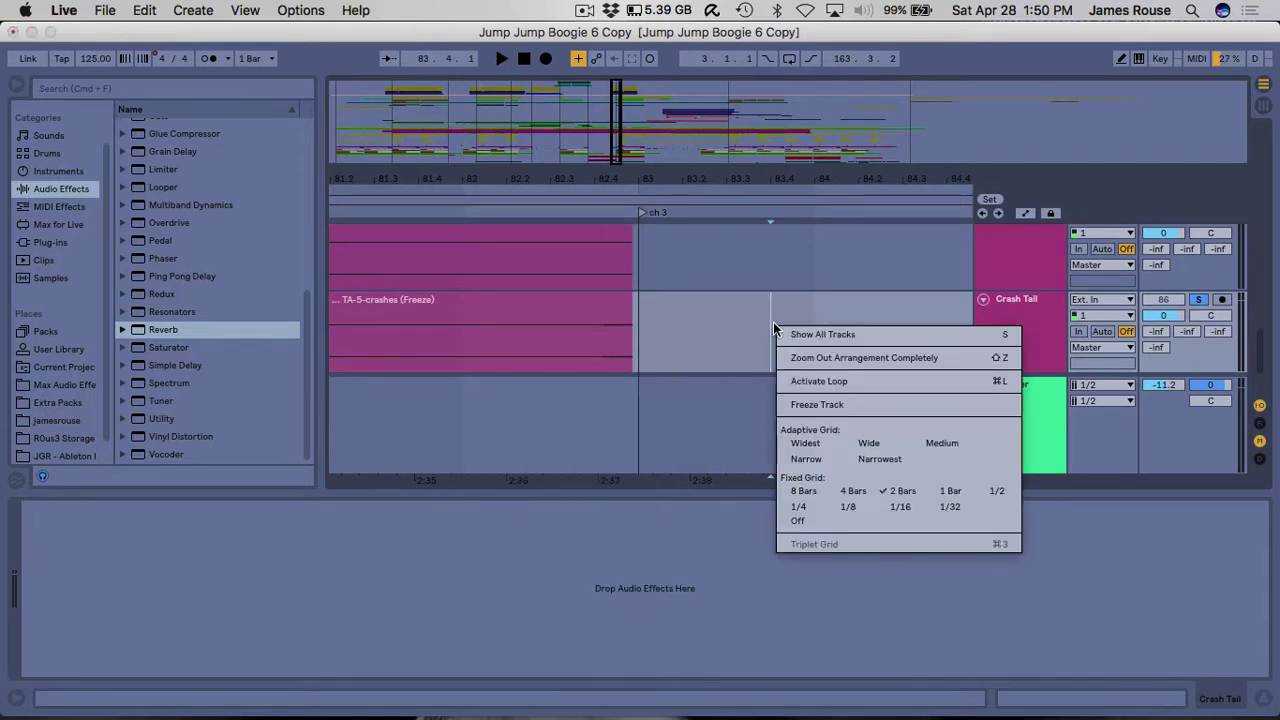
left_click(872, 453)
left_click(561, 343)
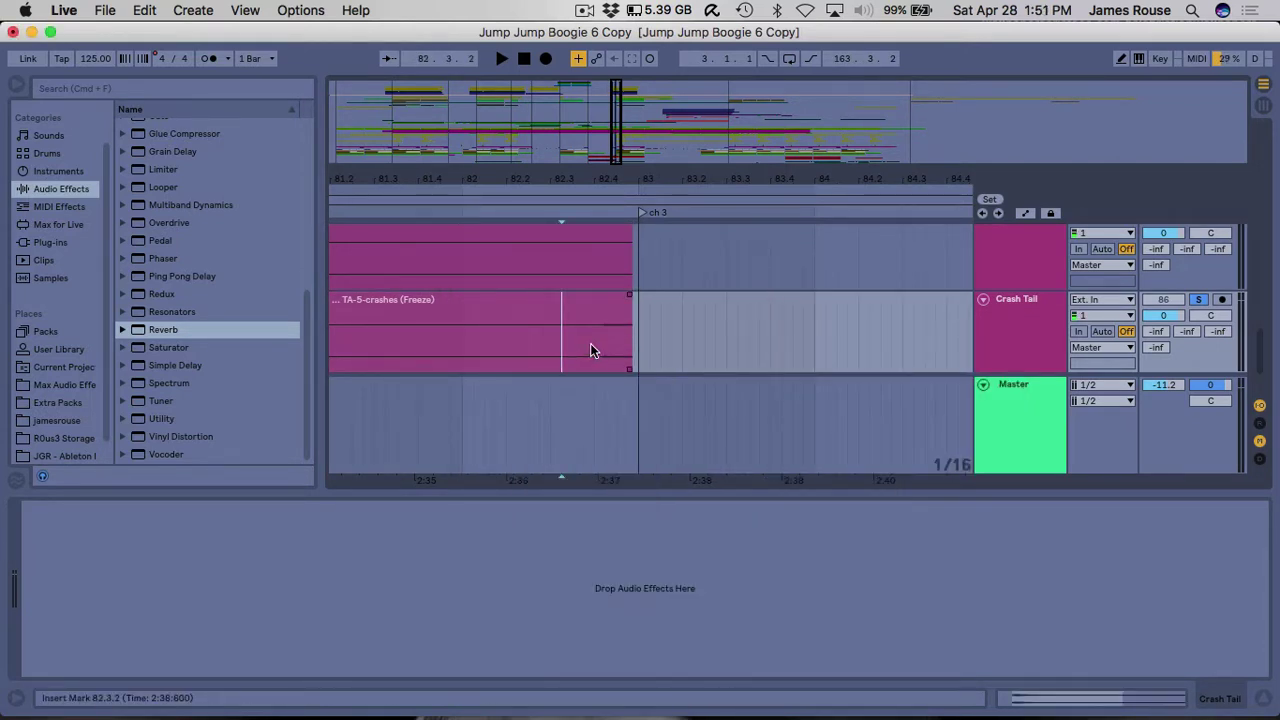
Split the frozen crash clip on Crash Tail at 82.3.2, delete the remainder and fade out the clip's end.
key("super+e")
left_click(594, 304)
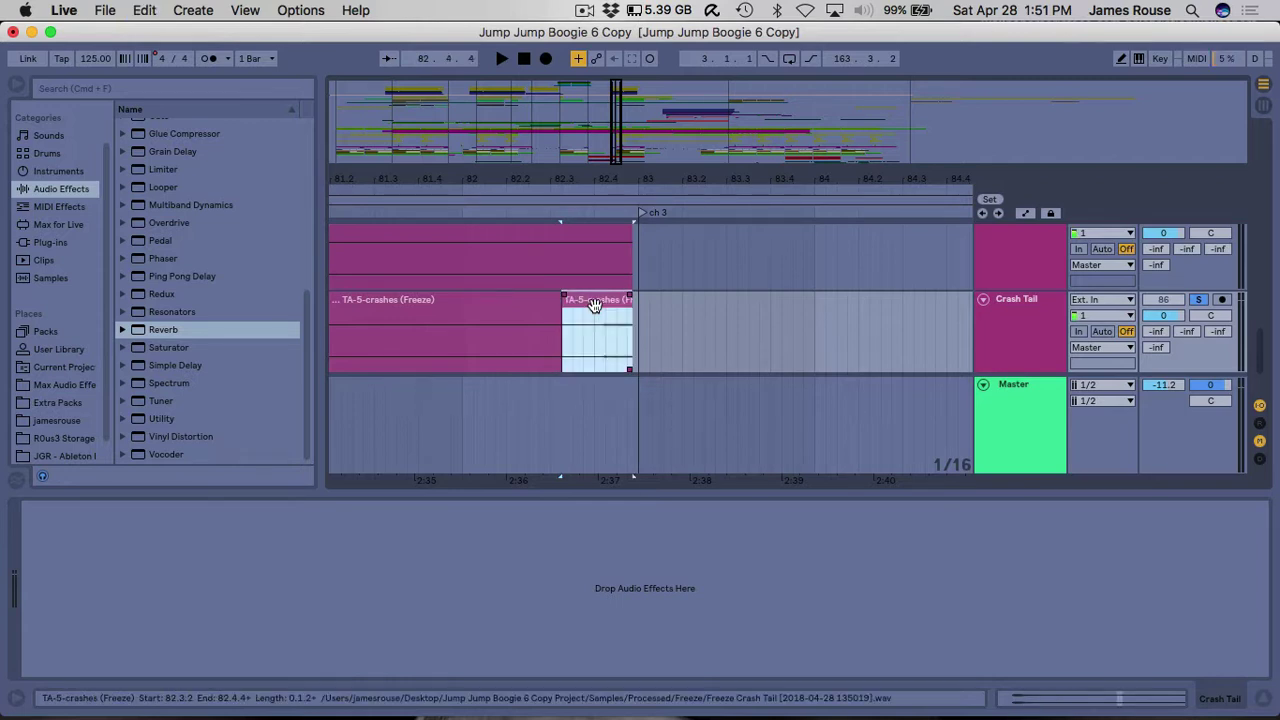
key("Delete")
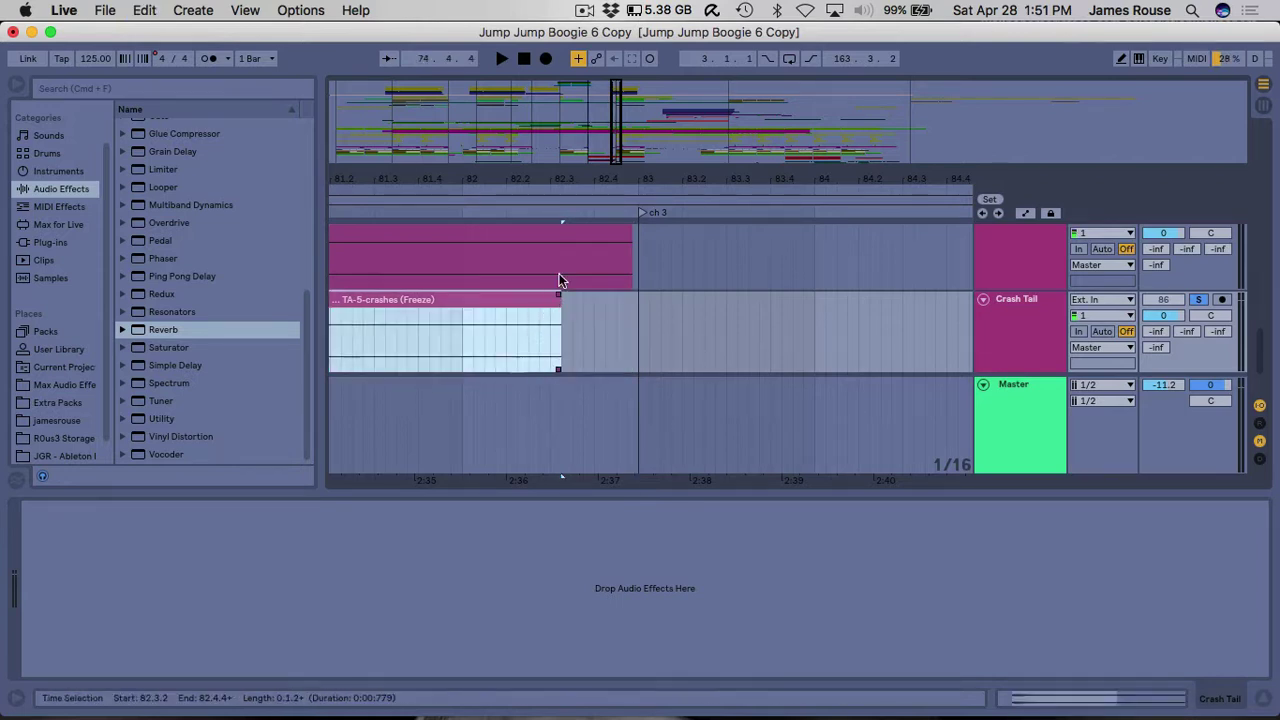
left_click_drag(557, 298, 443, 297)
Audition the frozen Crash Tail clip from 76.1.1 to judge where its reverb dies away.
left_click_drag(455, 178, 475, 95)
left_click(581, 330)
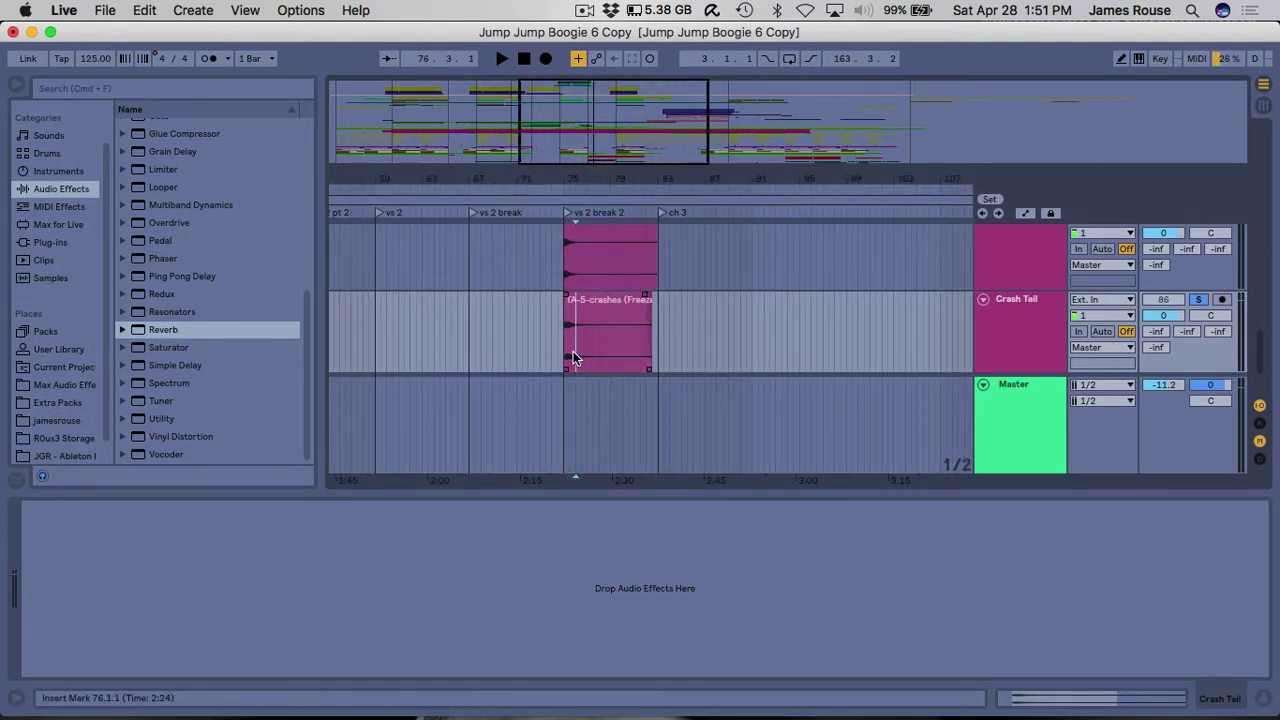
key("space")
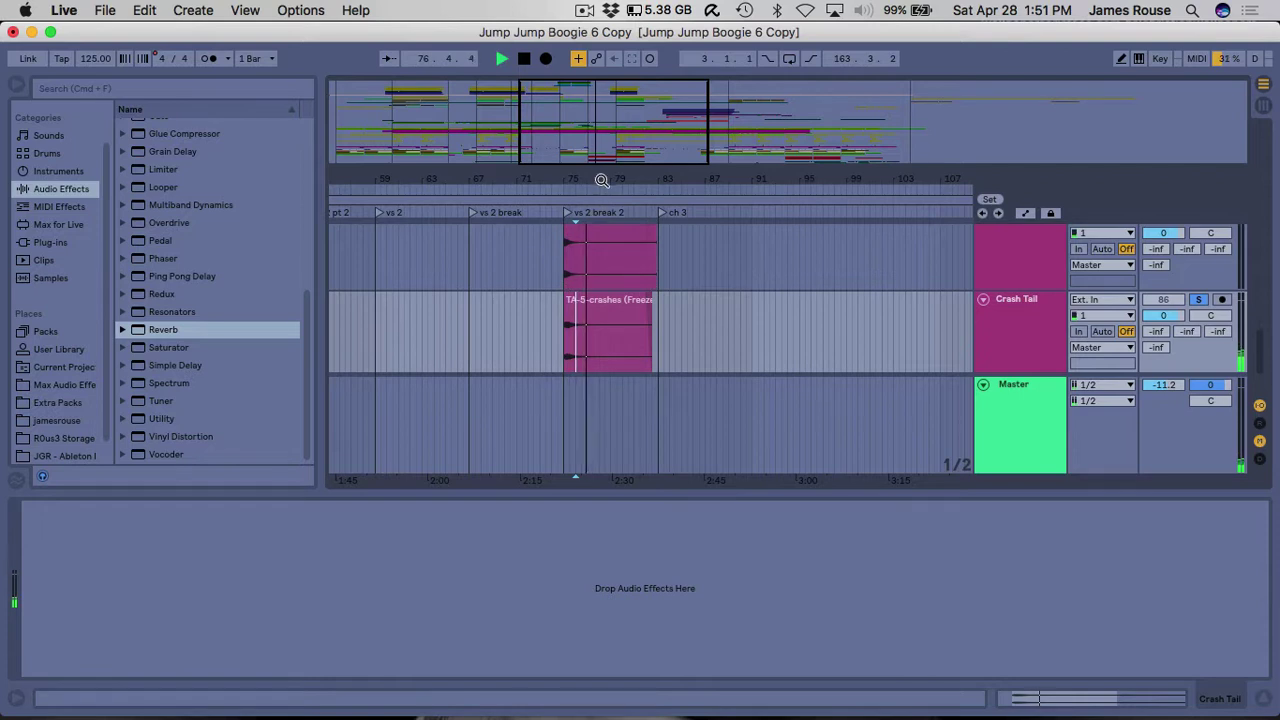
left_click_drag(605, 182, 604, 196)
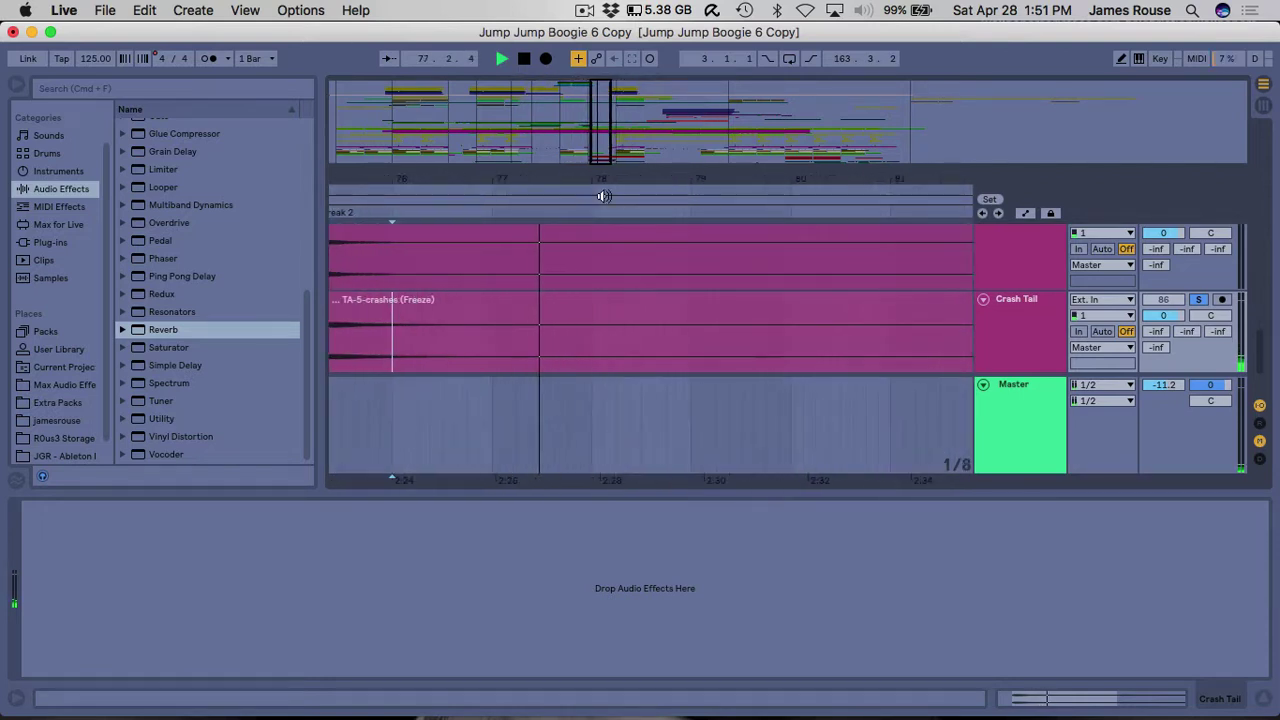
key("space")
Split the frozen Crash Tail clip at 79.1.1 and delete everything after the split.
left_click(690, 344)
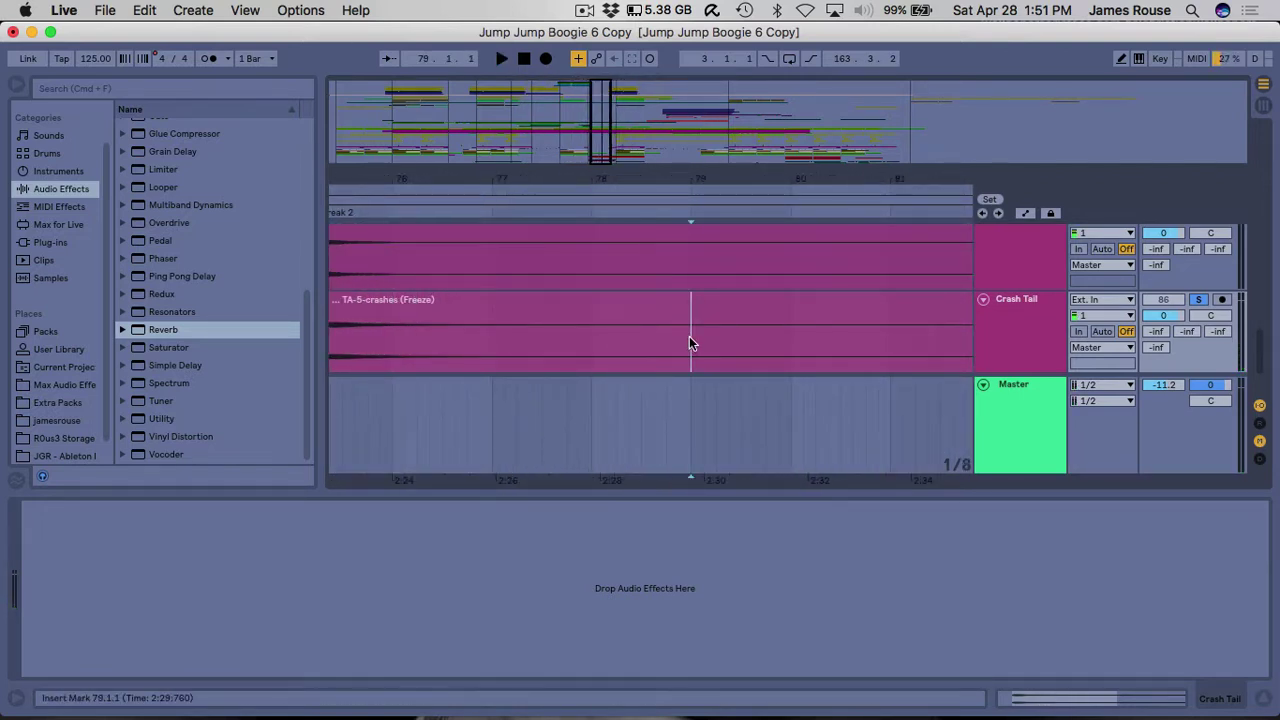
key("super+e")
left_click(706, 300)
key("Delete")
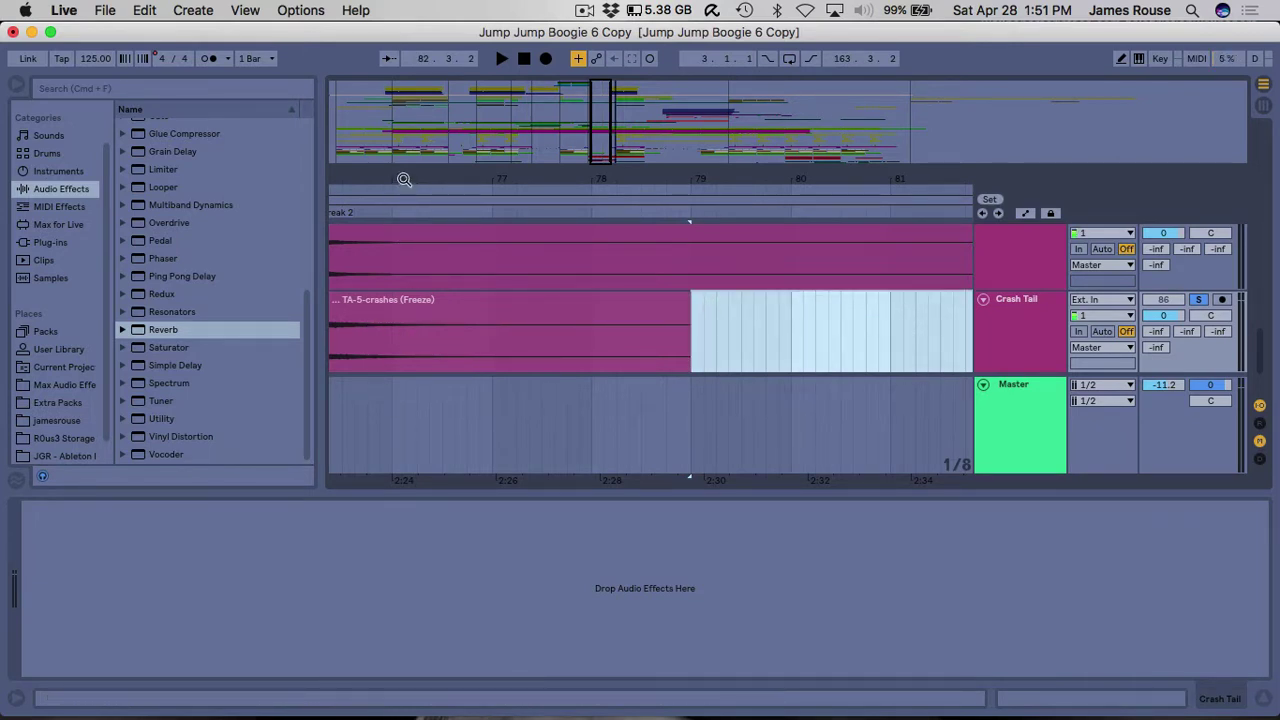
Add a fade-in of about two-thirds of a bar to the start of the frozen Crash Tail clip at bar 75.
scroll(701, 280, "left", 5)
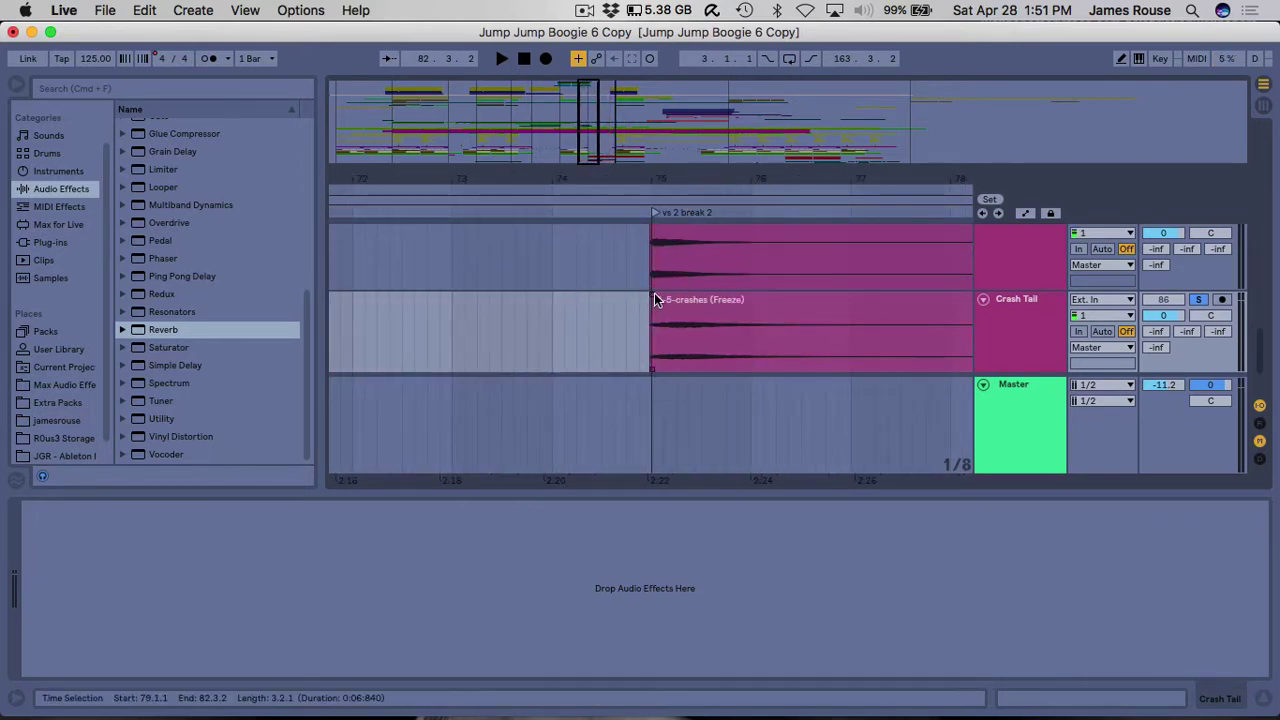
left_click_drag(653, 296, 705, 296)
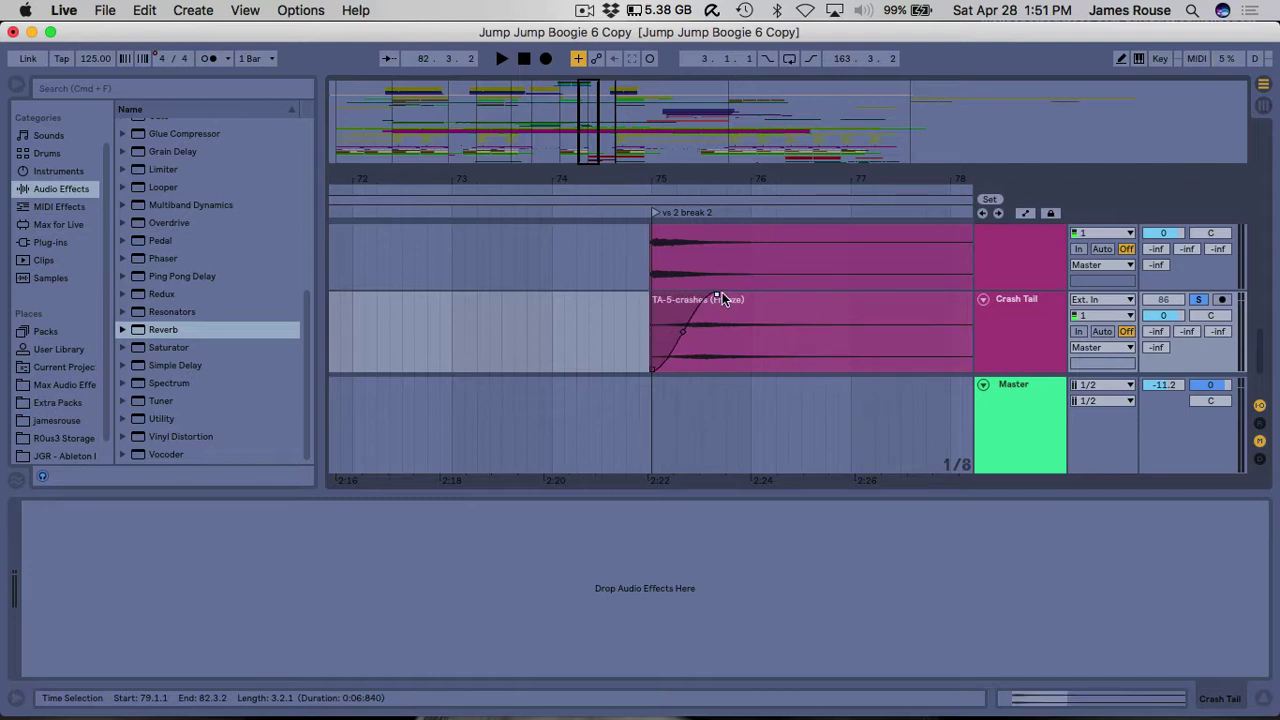
Trim the TA-5-crashes clip on the Crash track to end at 76.1.1 and fade it out over nearly its whole length.
scroll(686, 249, "up", 3)
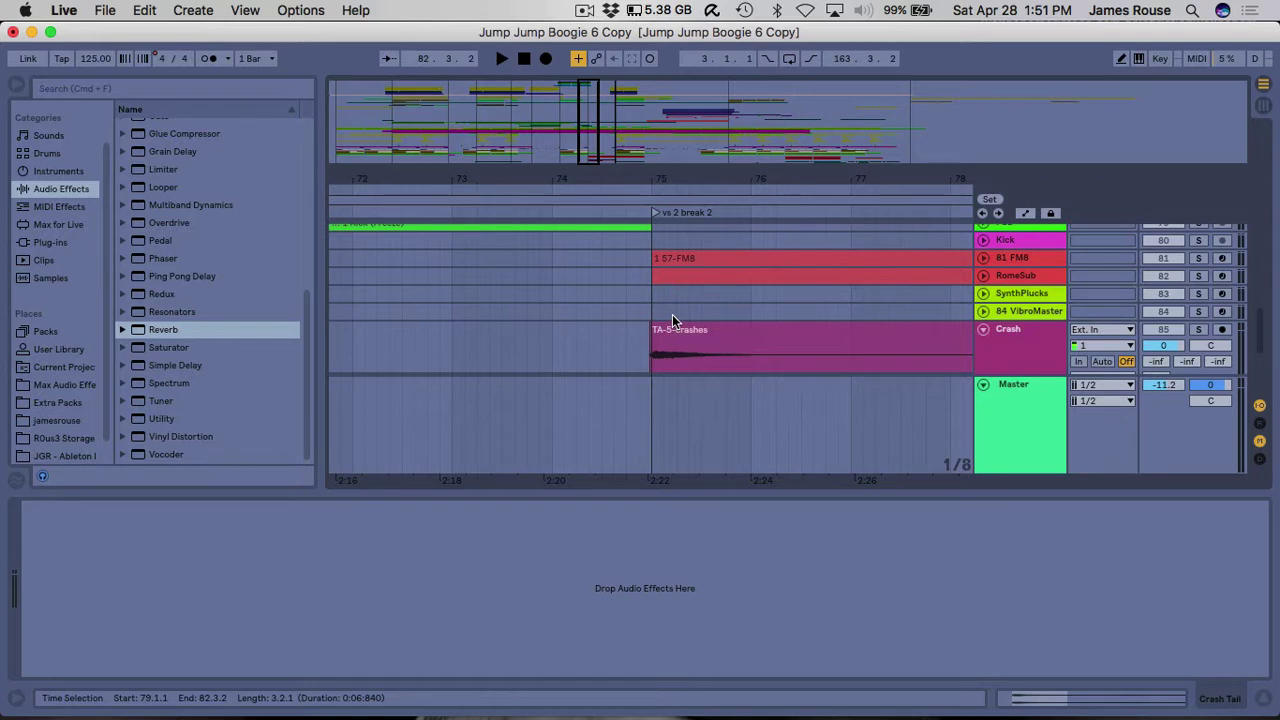
scroll(703, 349, "down", 3)
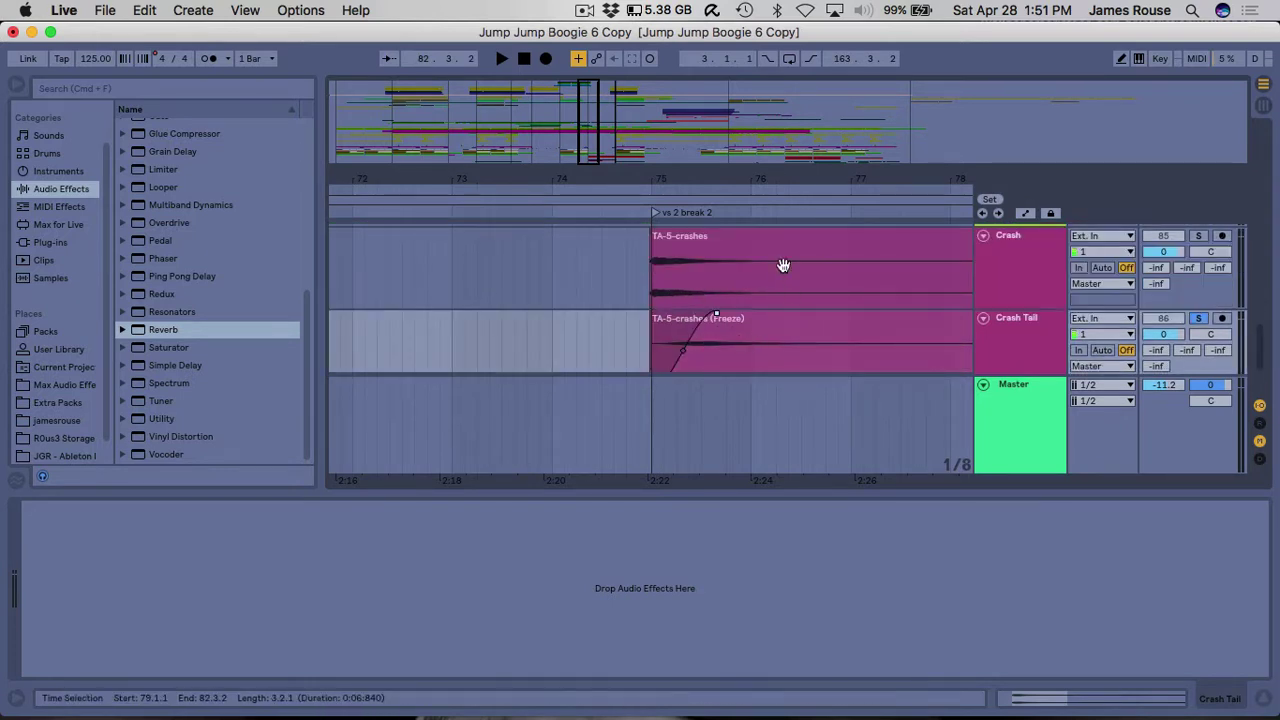
left_click(751, 276)
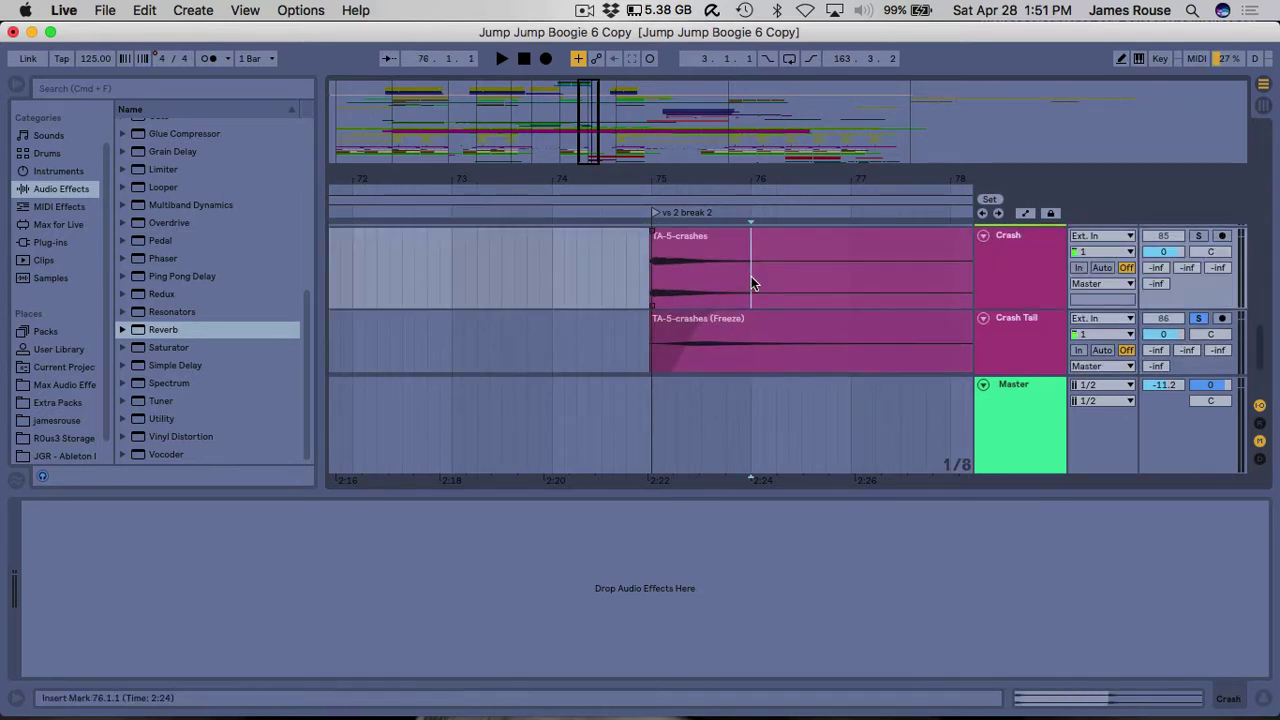
key("super+e")
left_click(871, 239)
key("Delete")
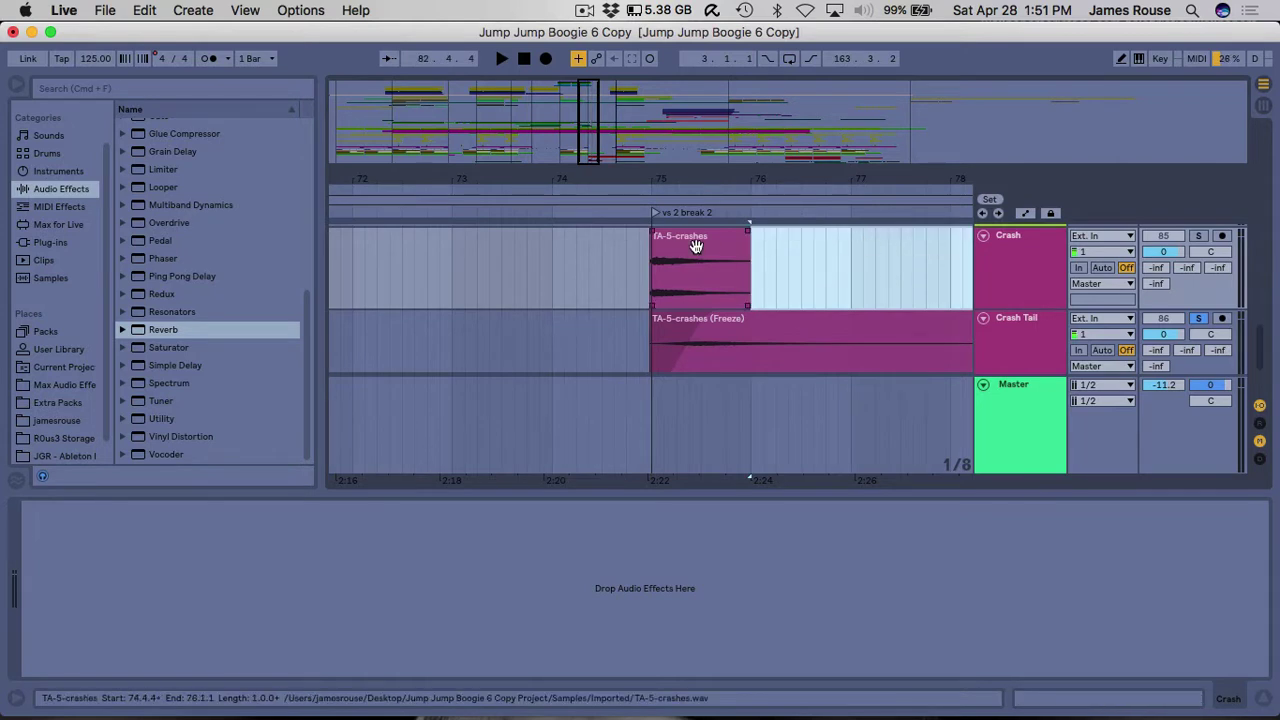
left_click_drag(745, 236, 656, 250)
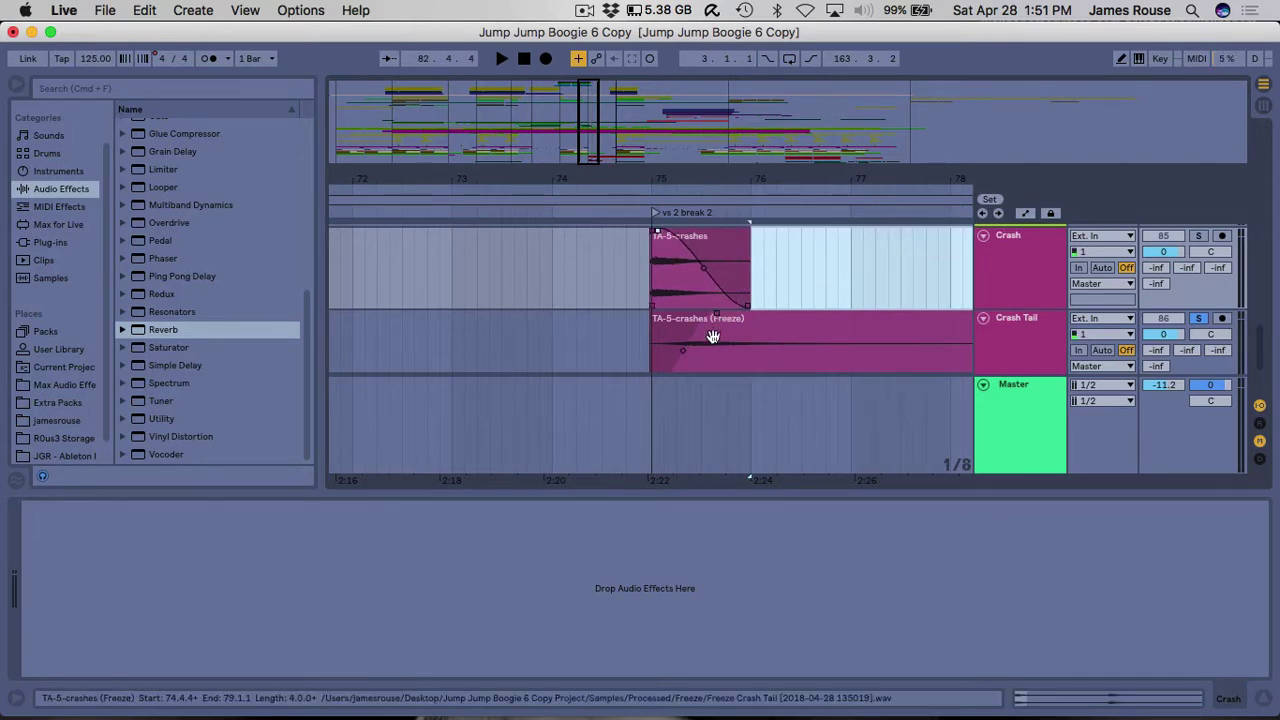
Solo the Crash track alongside Crash Tail and audition the blended crash from 74.1.3.
key("space")
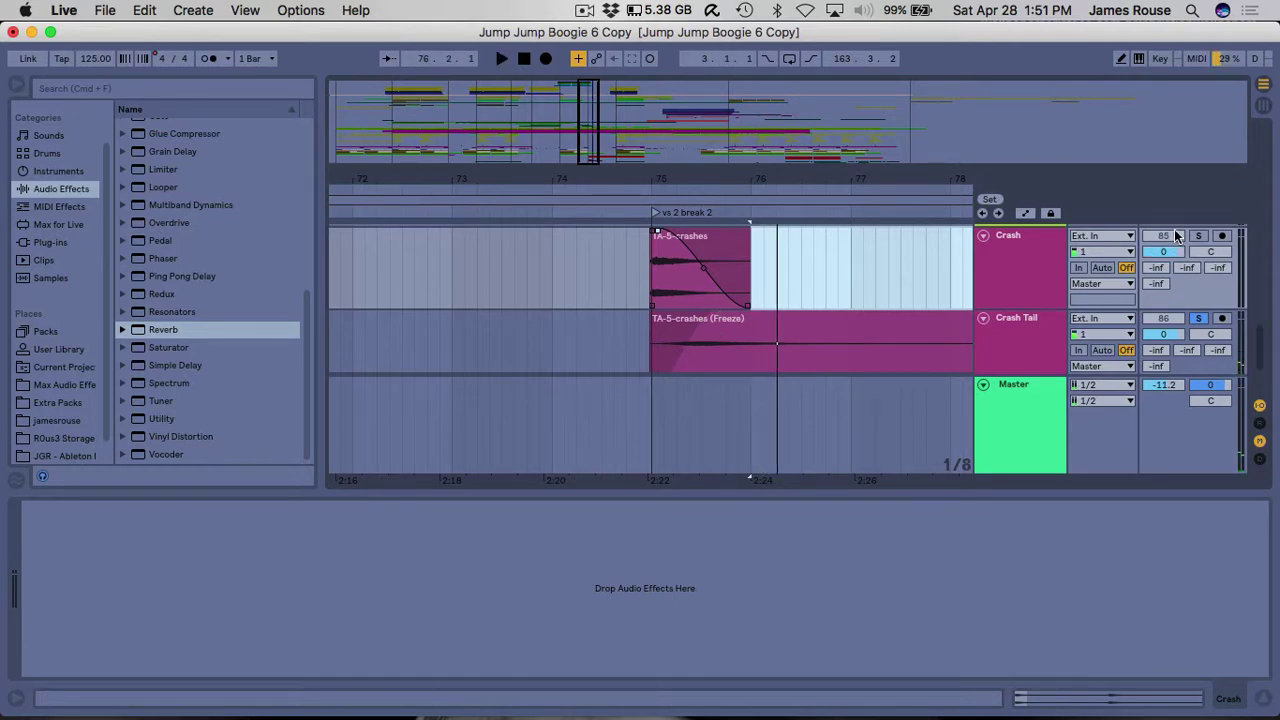
left_click(1199, 237)
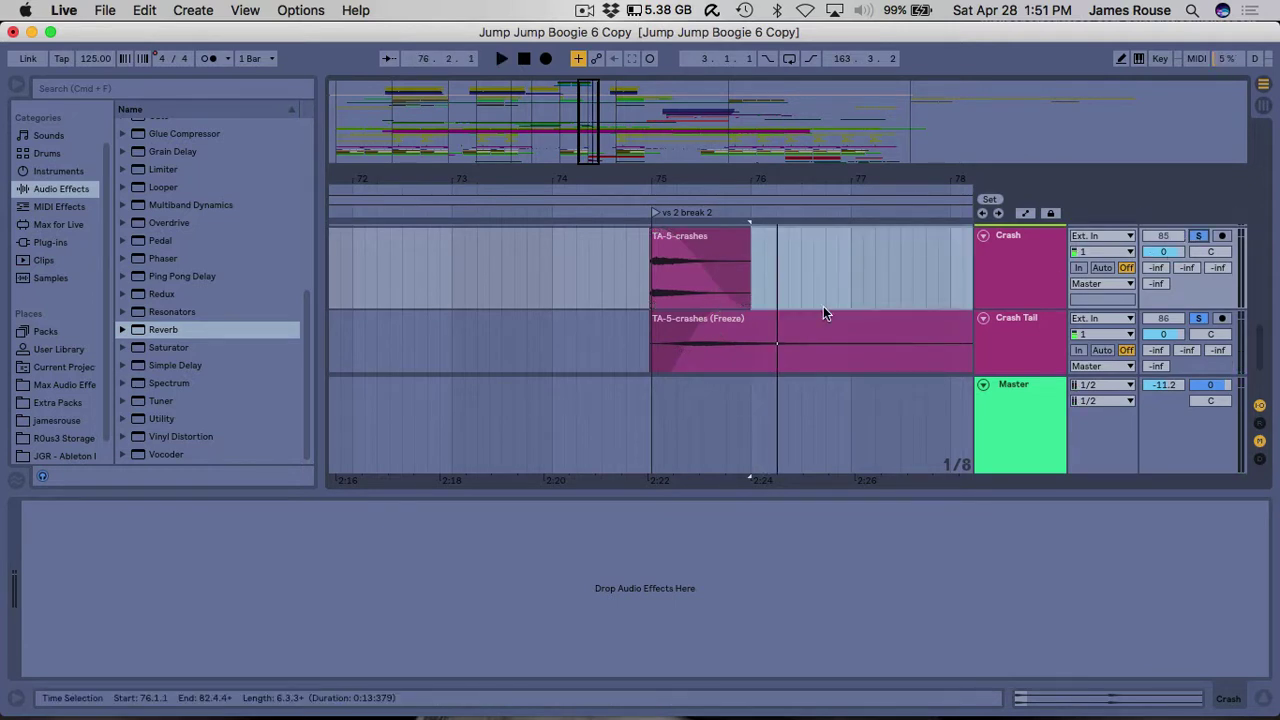
left_click(565, 290)
key("space")
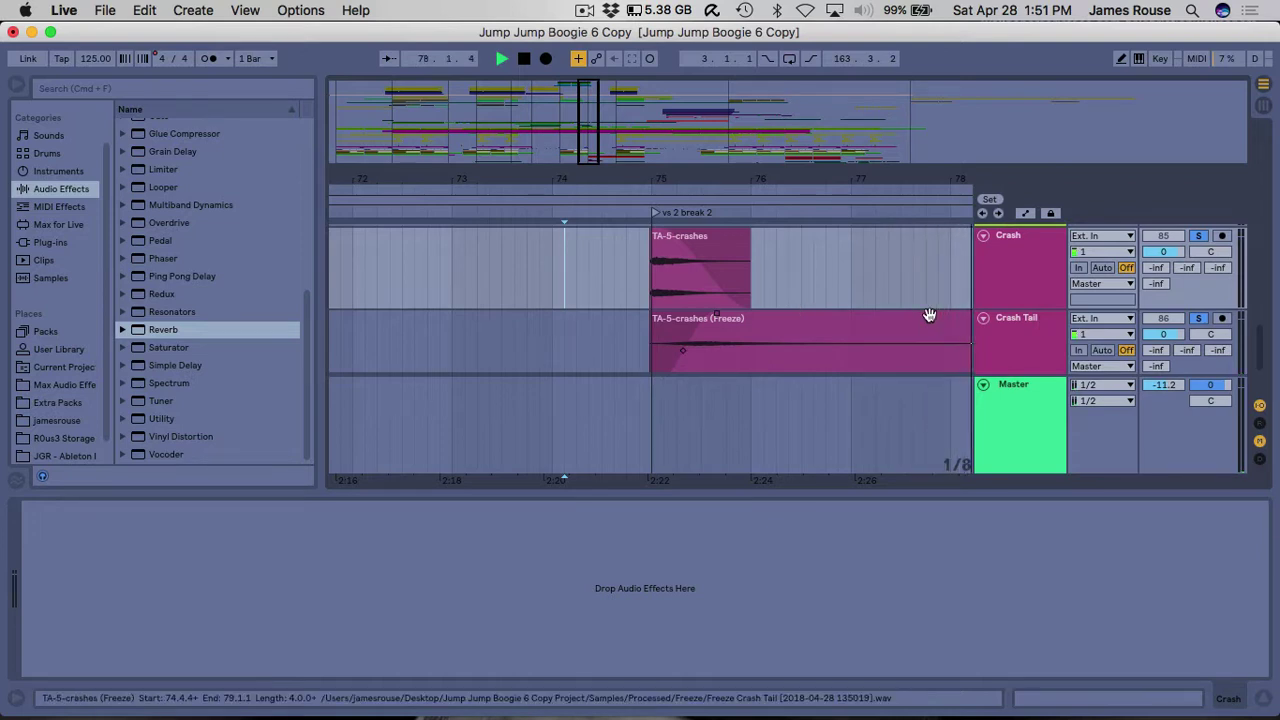
key("space")
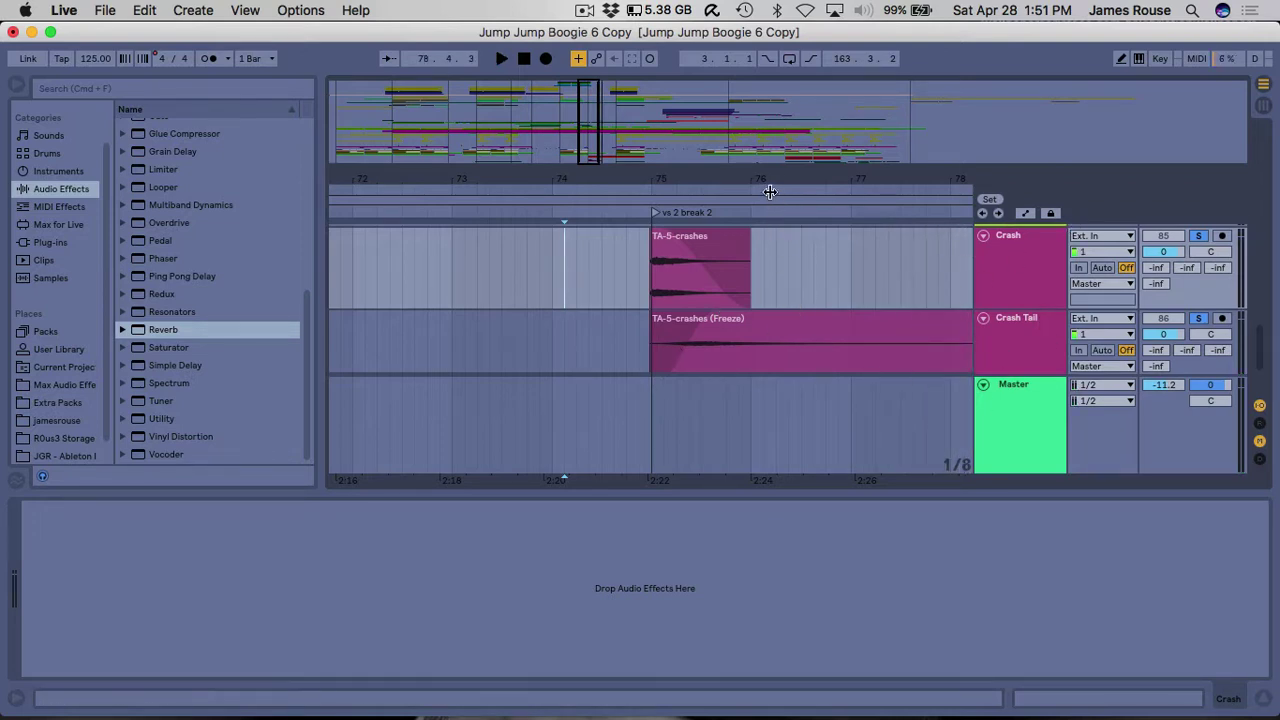
Unsolo and fold the Crash and Crash Tail tracks.
left_click_drag(770, 192, 763, 177)
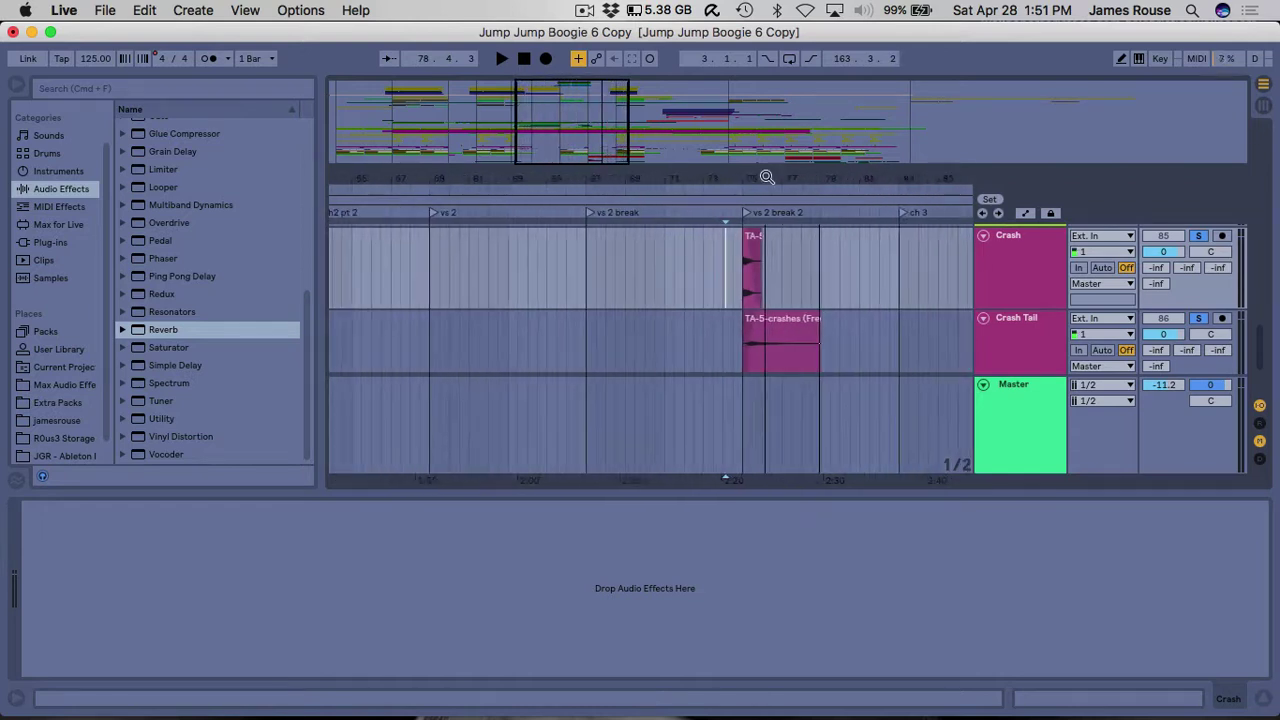
left_click(984, 318)
left_click(984, 235)
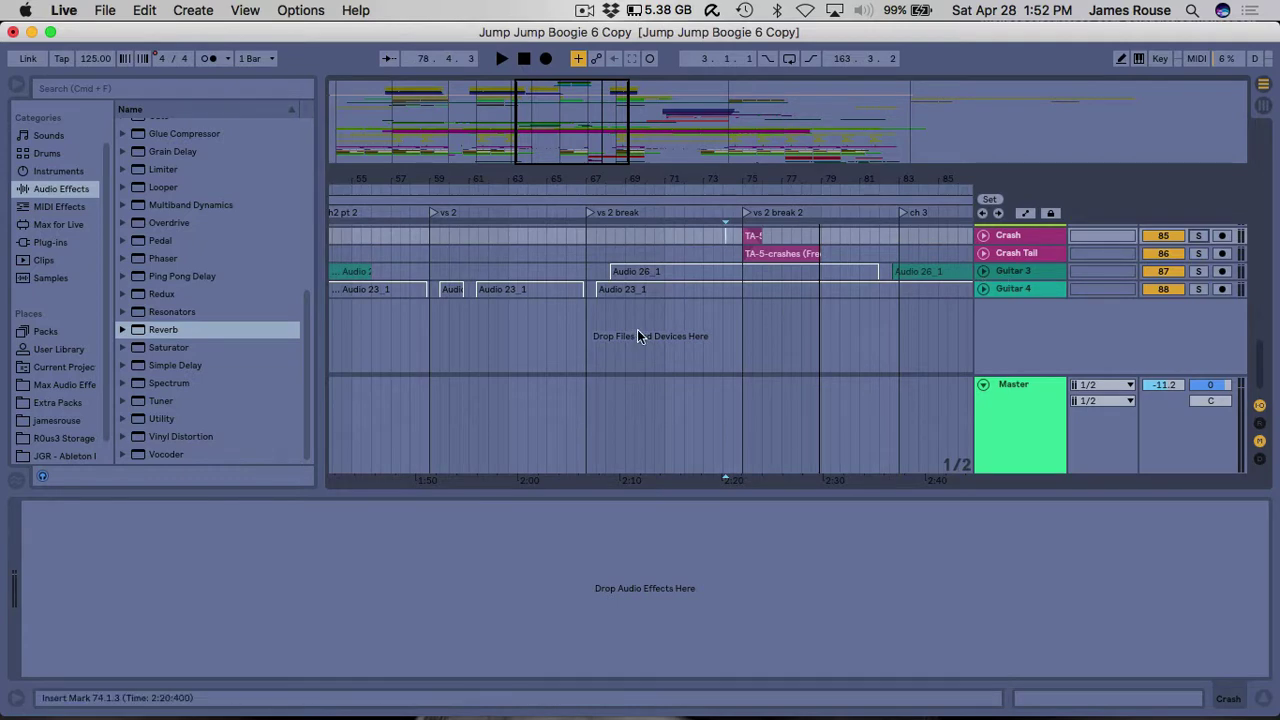
Move the ref PYT track from below might remove up into the Ooh BG Test group.
scroll(637, 336, "up", 5)
scroll(637, 330, "down", 4)
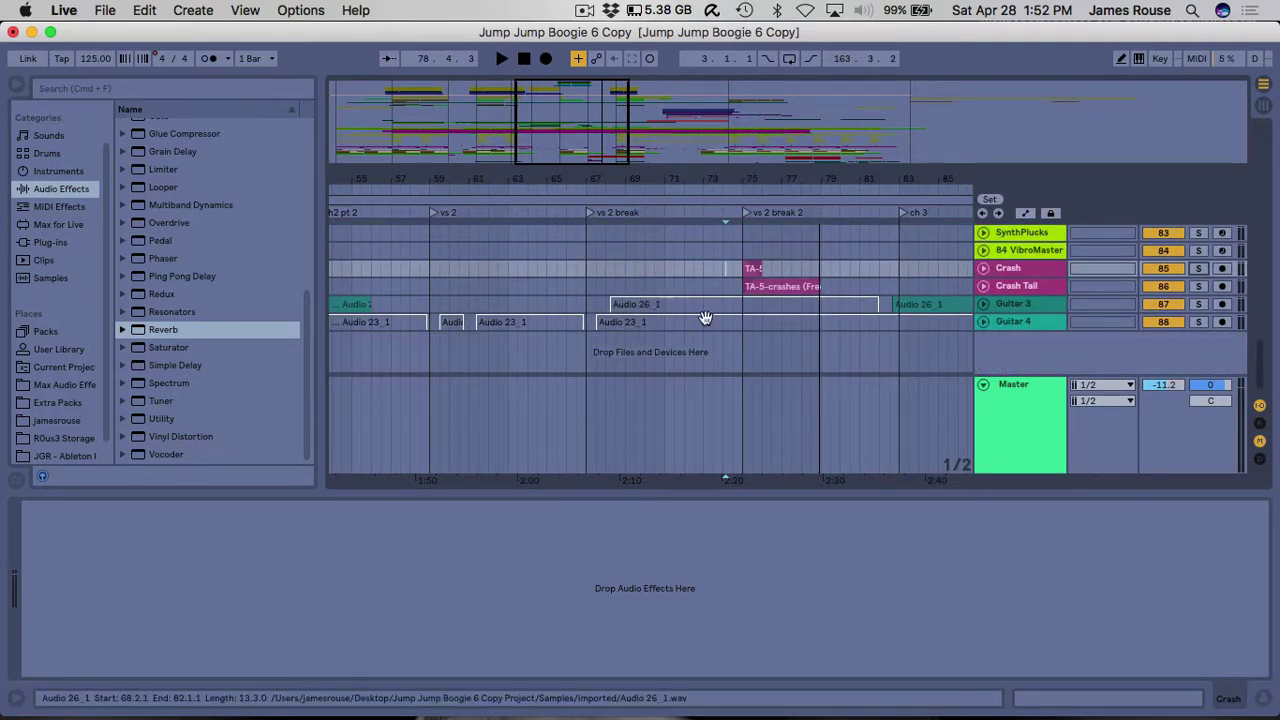
scroll(695, 318, "down", 6)
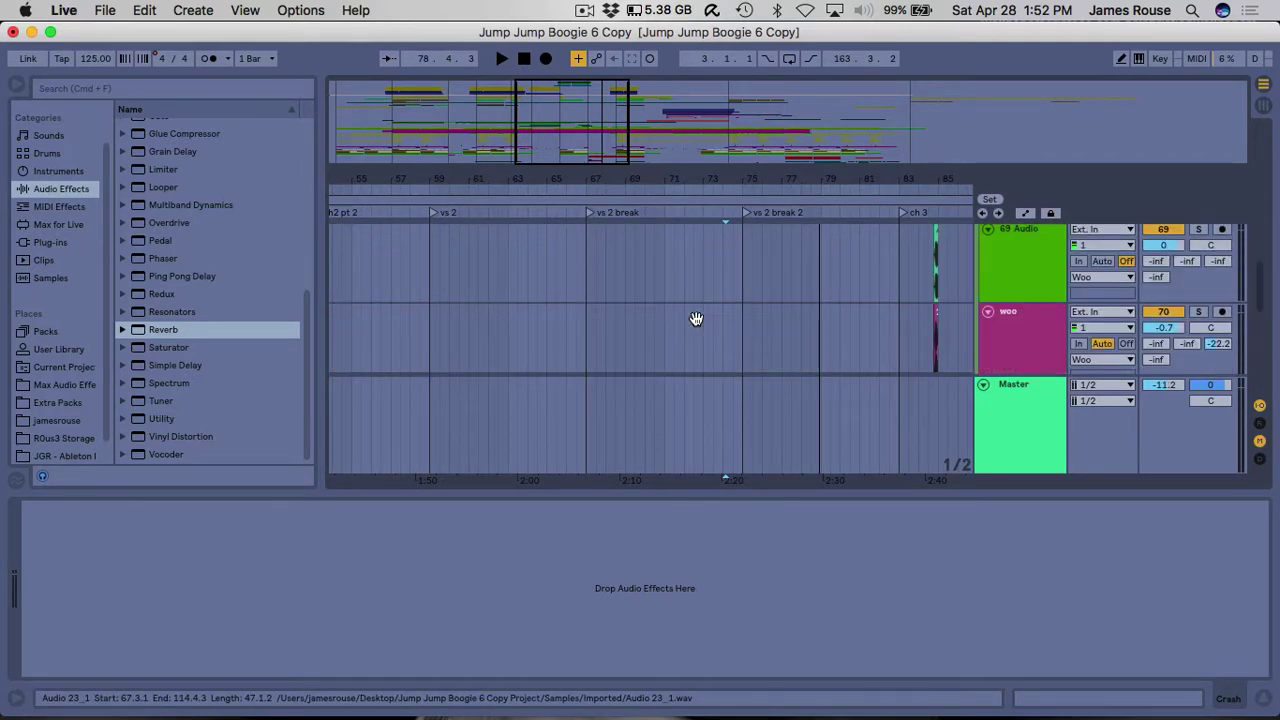
left_click_drag(657, 175, 657, 130)
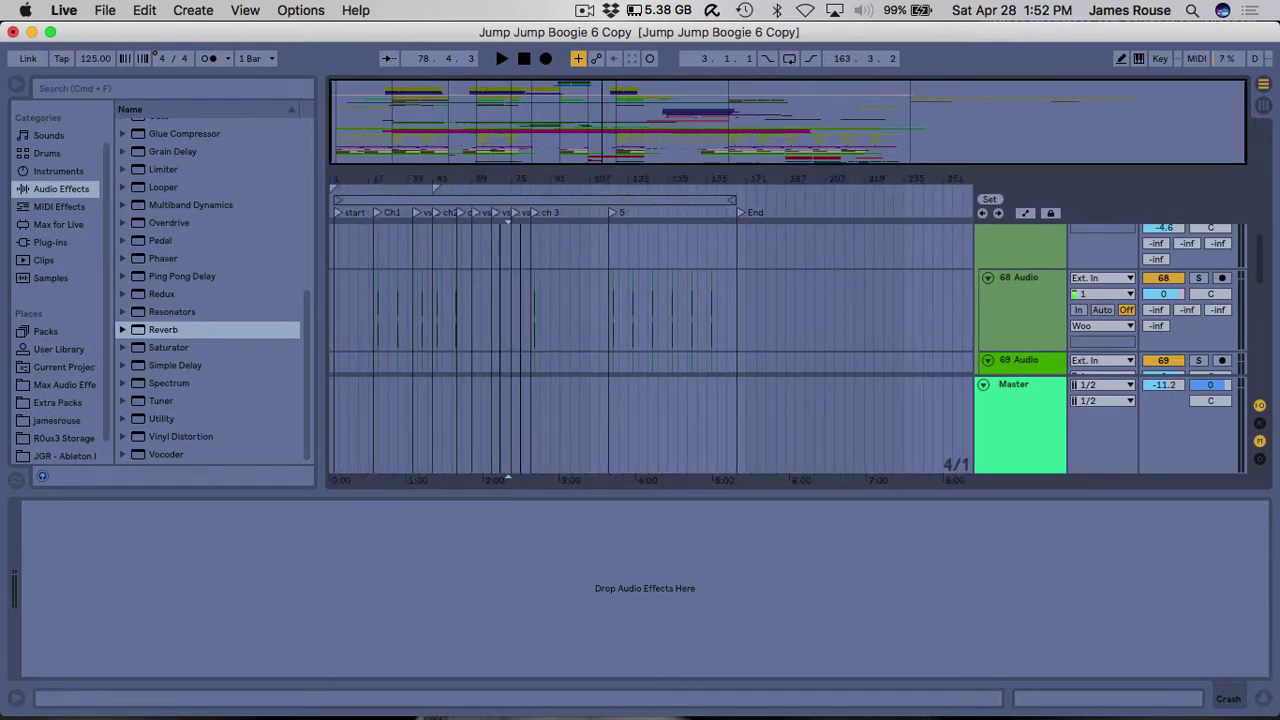
scroll(610, 356, "up", 10)
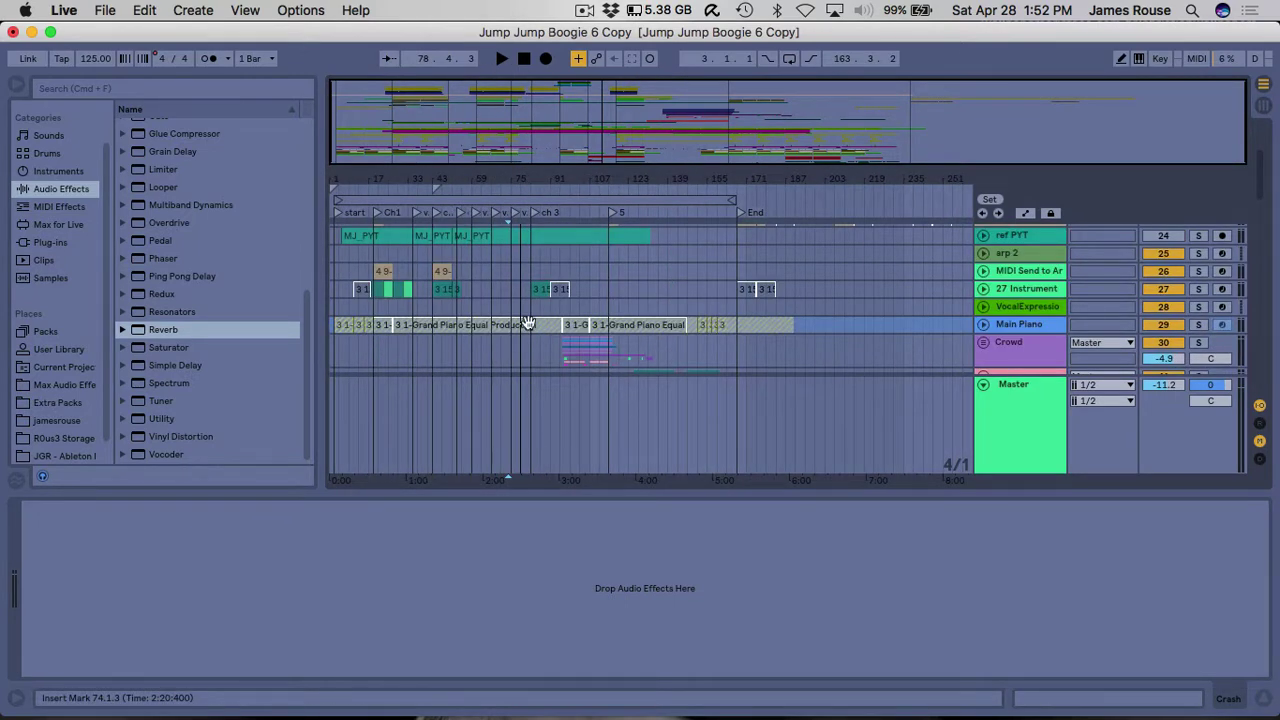
scroll(583, 304, "up", 4)
scroll(583, 304, "down", 1)
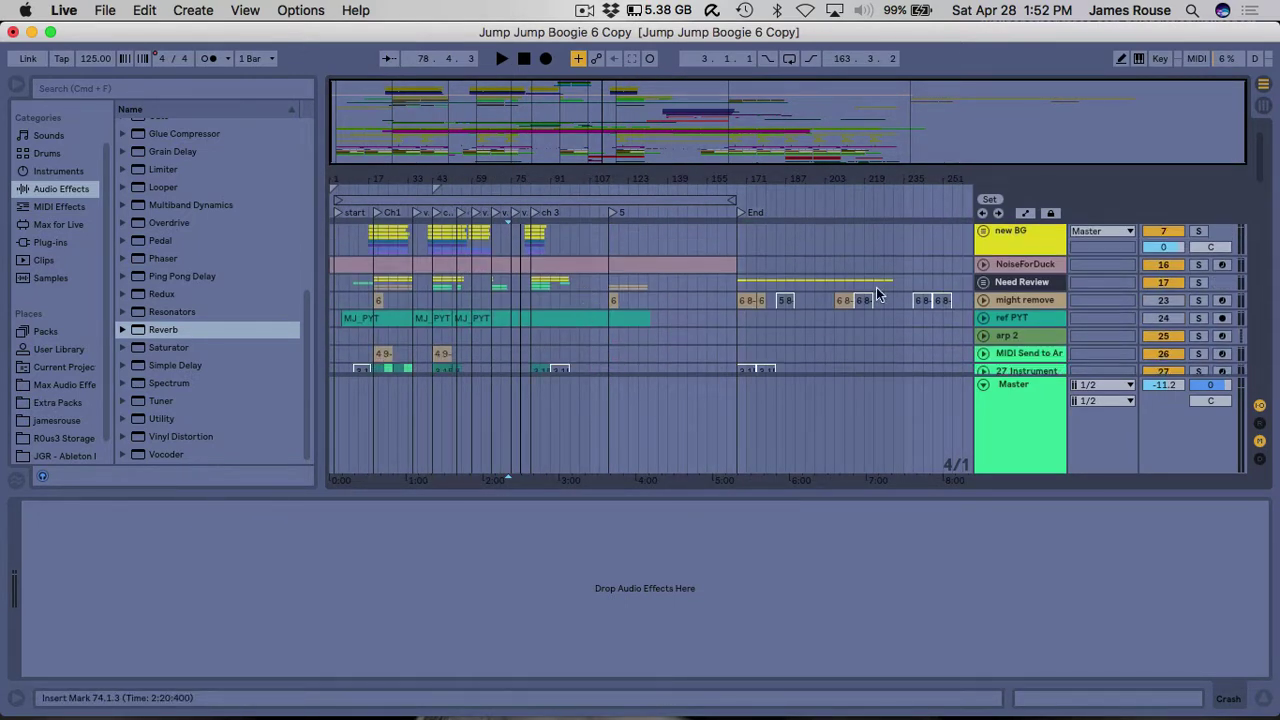
left_click(995, 320)
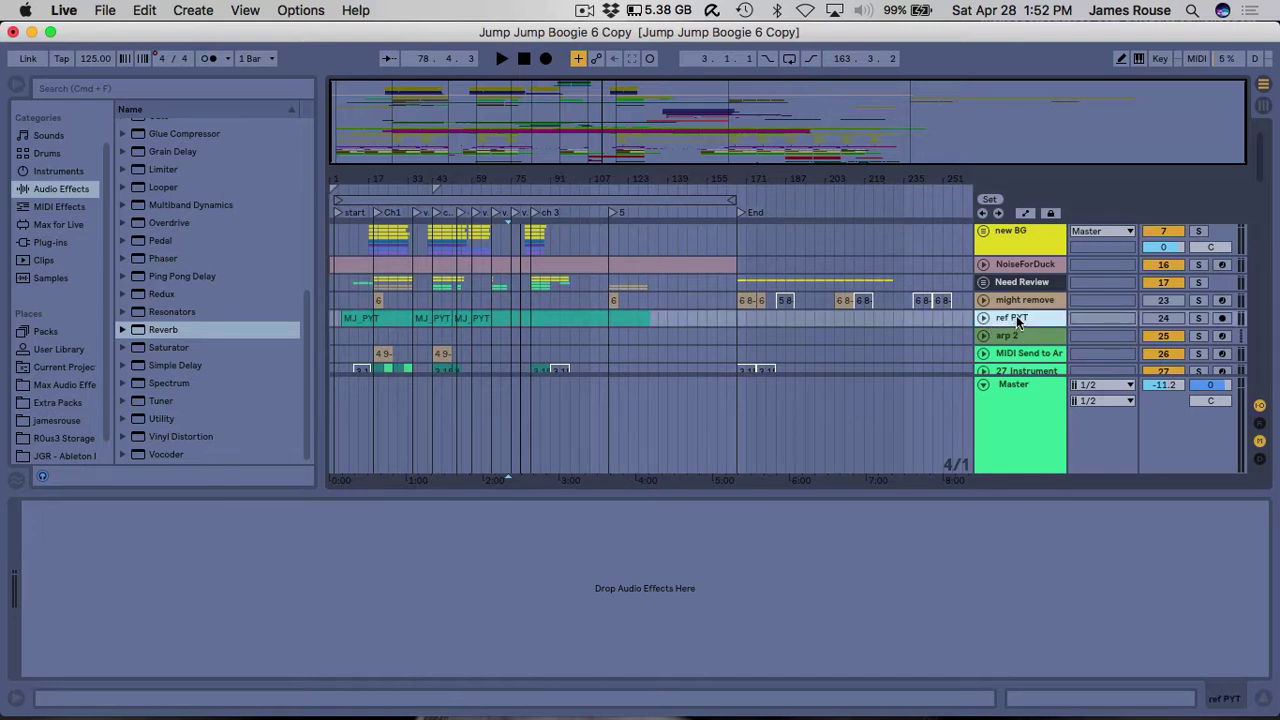
scroll(1005, 235, "up", 1)
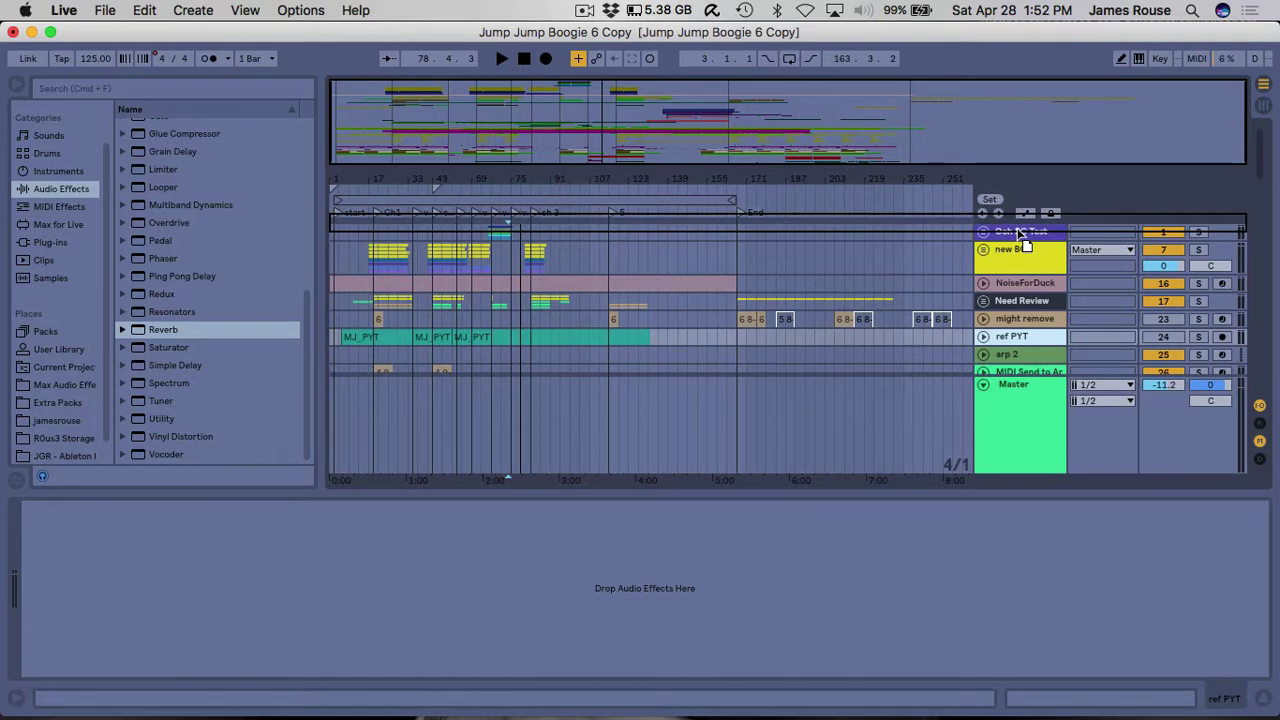
left_click(1016, 231)
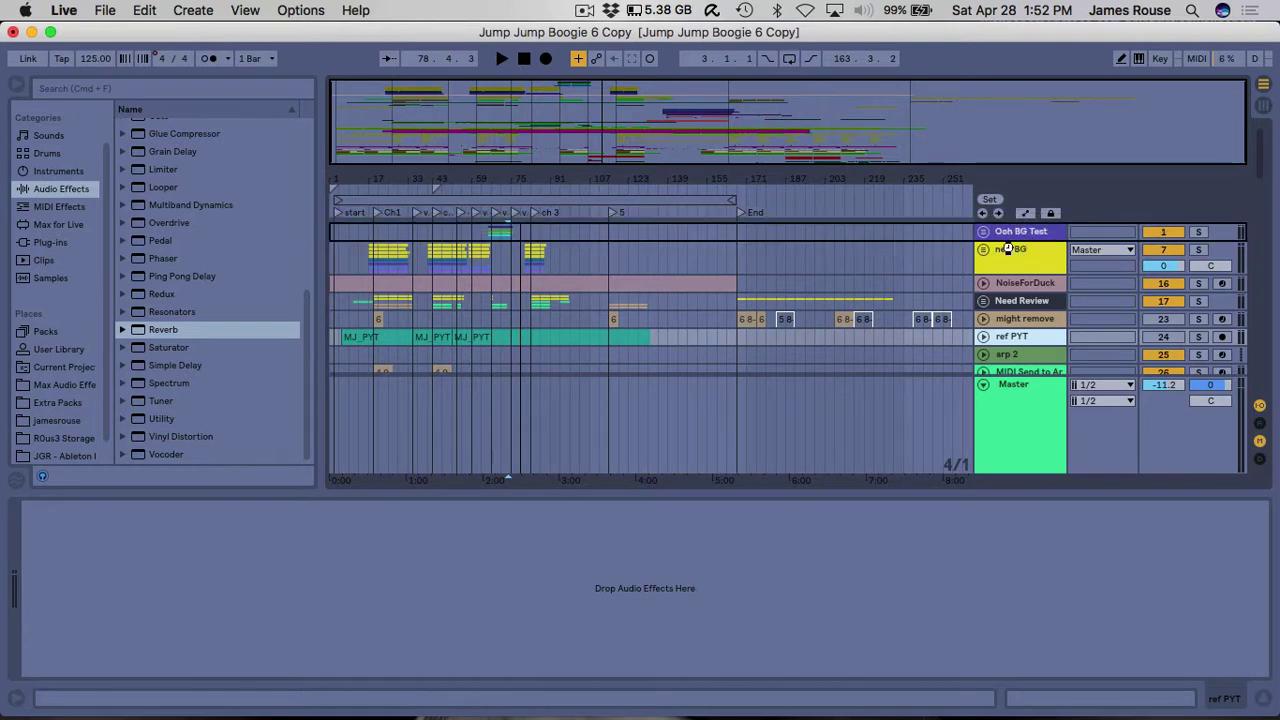
key("Right")
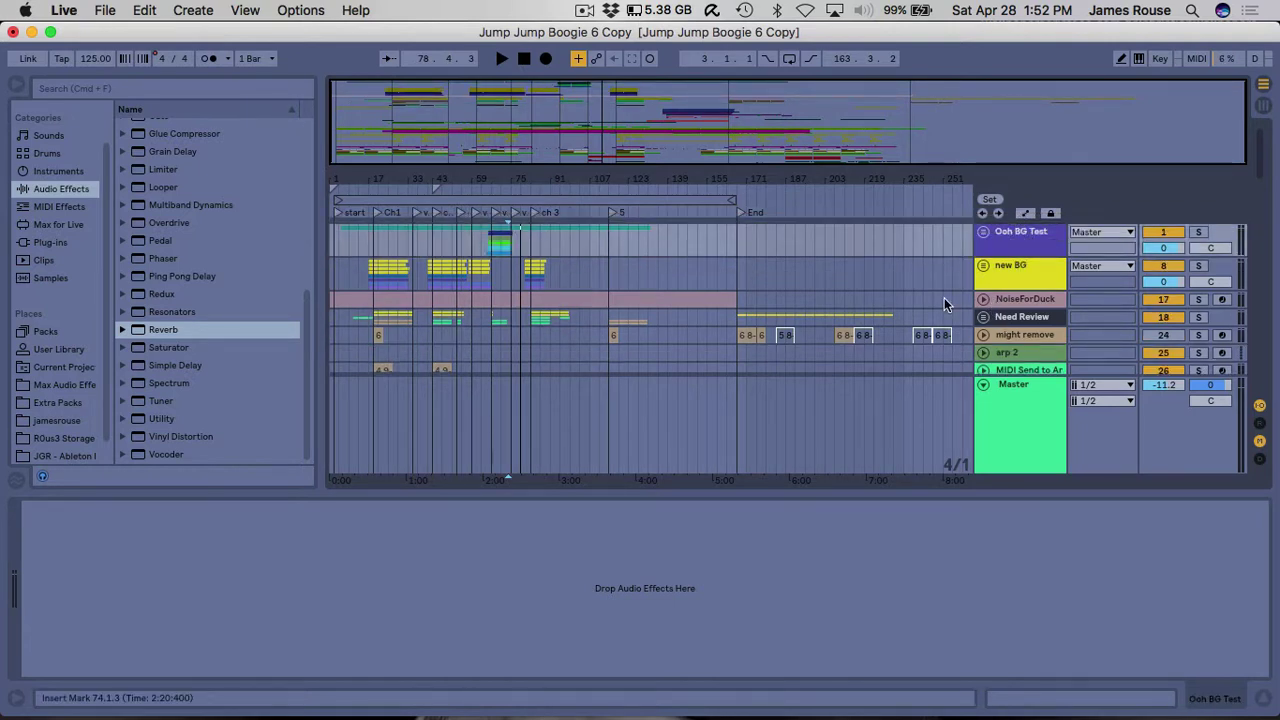
Unfold the Ooh BG Test group and the ref PYT track inside it.
left_click(1012, 248)
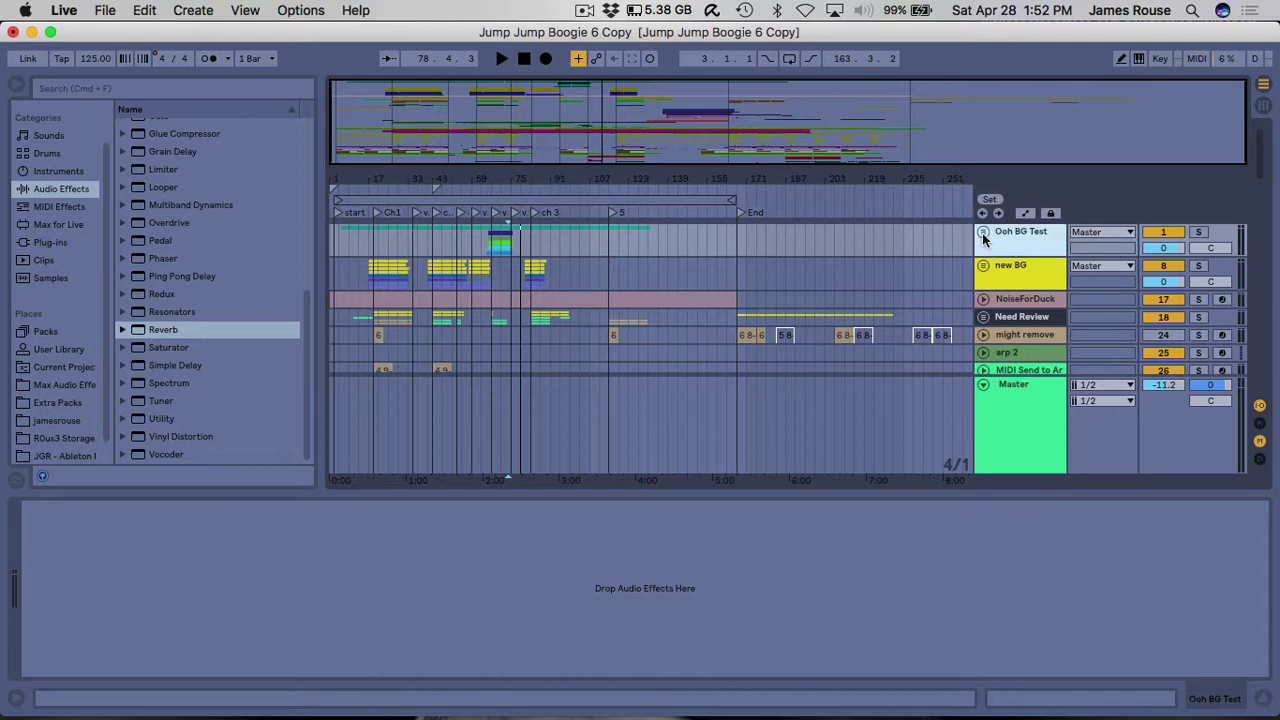
left_click(983, 234)
scroll(880, 287, "down", 2)
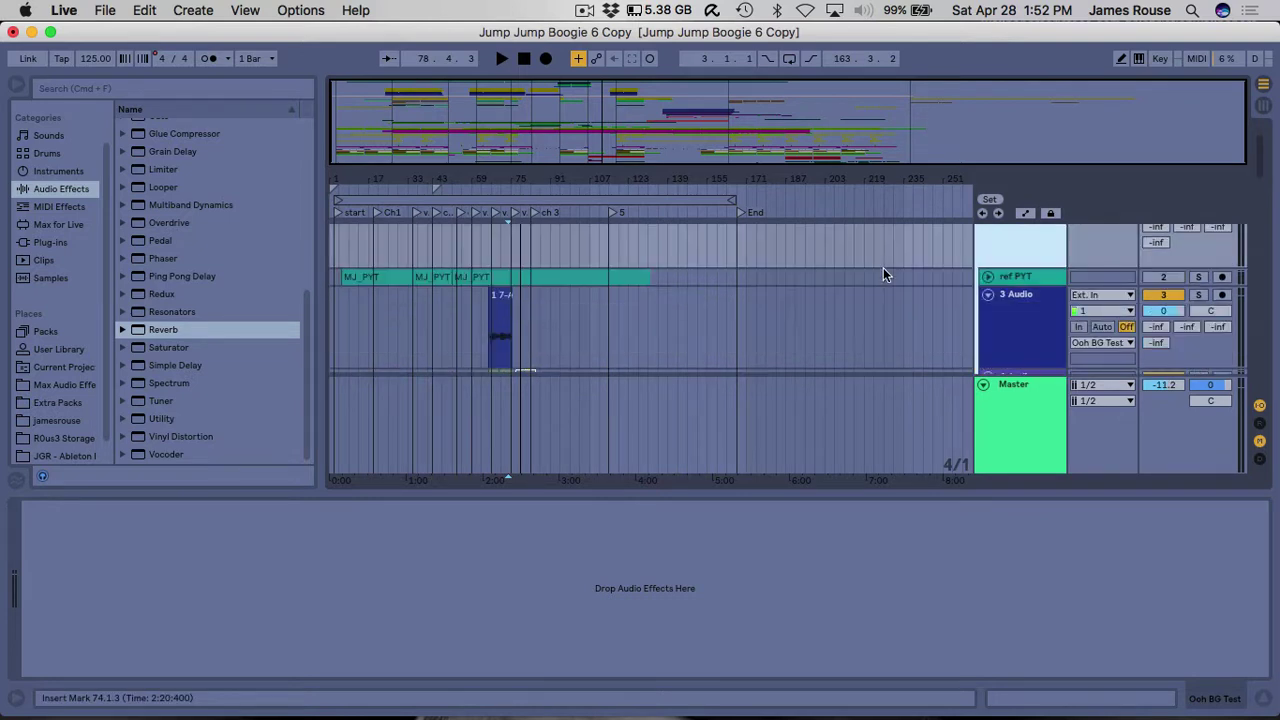
left_click(986, 277)
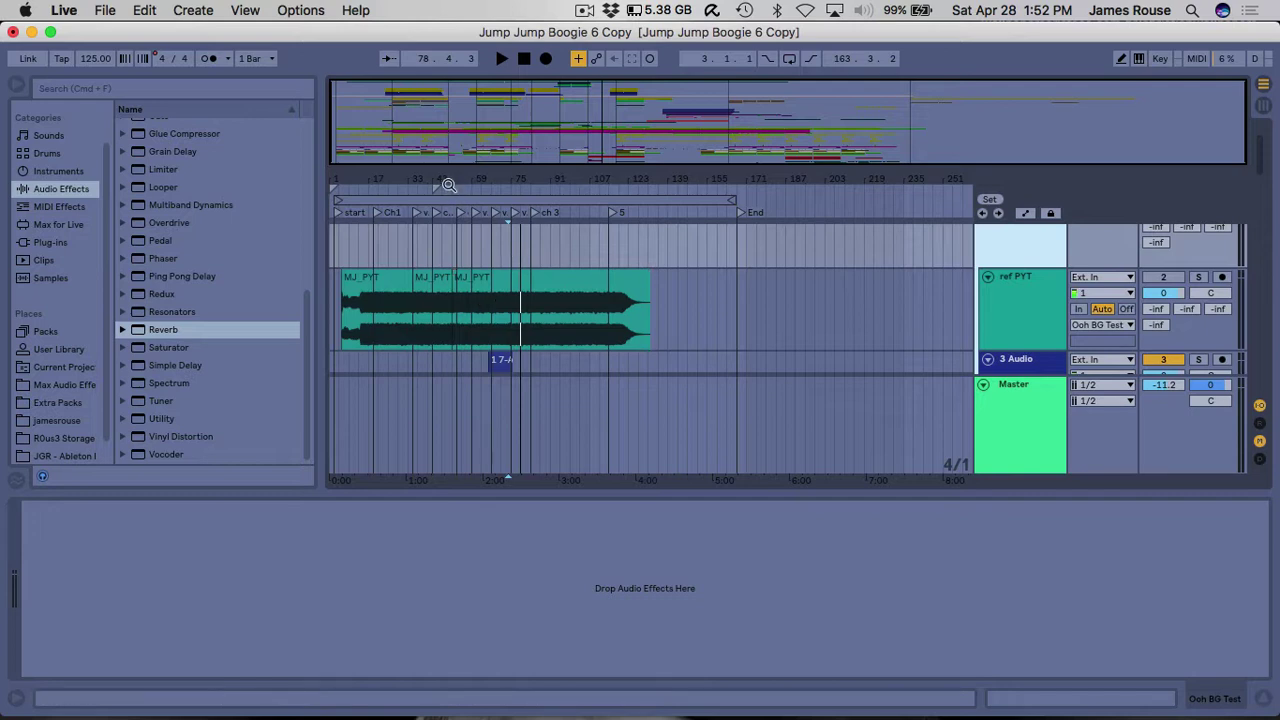
Examine the MJ_PYT clips on the ref PYT track and place the insert mark at 9.1.1 in the first clip.
mouse_move(452, 178)
left_mouse_down()
mouse_move(454, 228)
mouse_move(470, 240)
mouse_move(458, 190)
left_mouse_up()
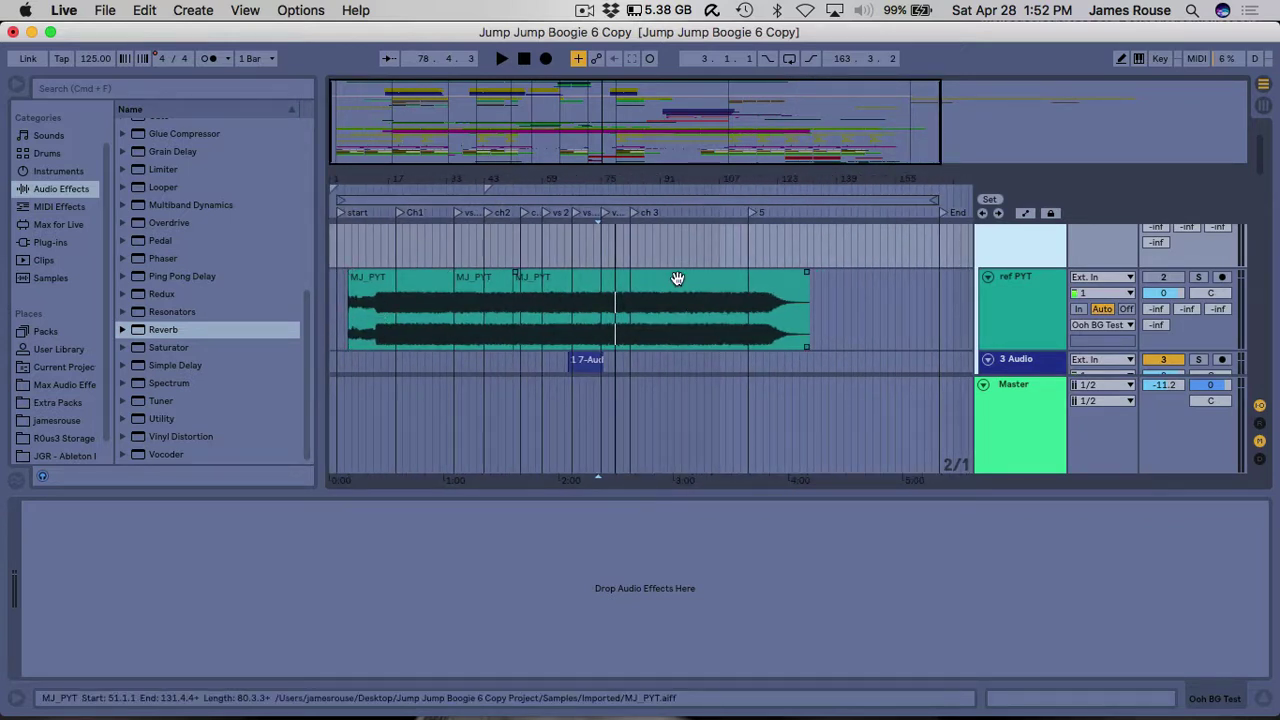
left_click(364, 320)
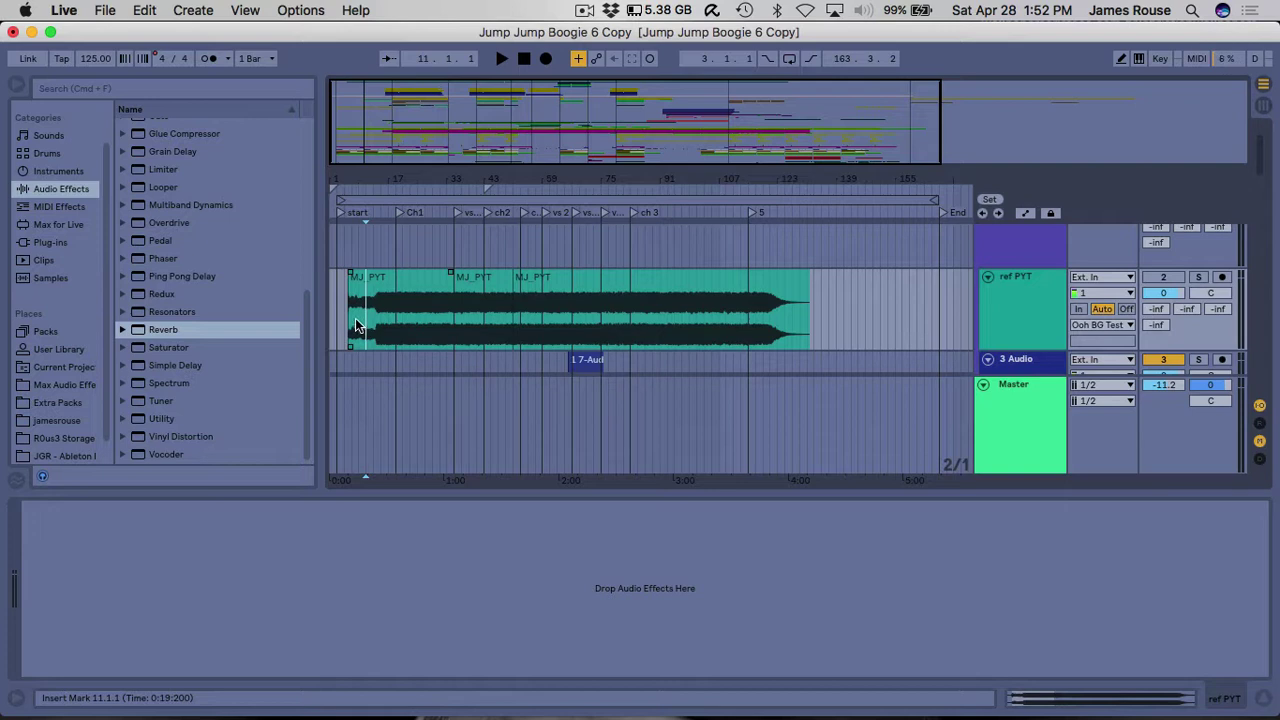
left_click(355, 322)
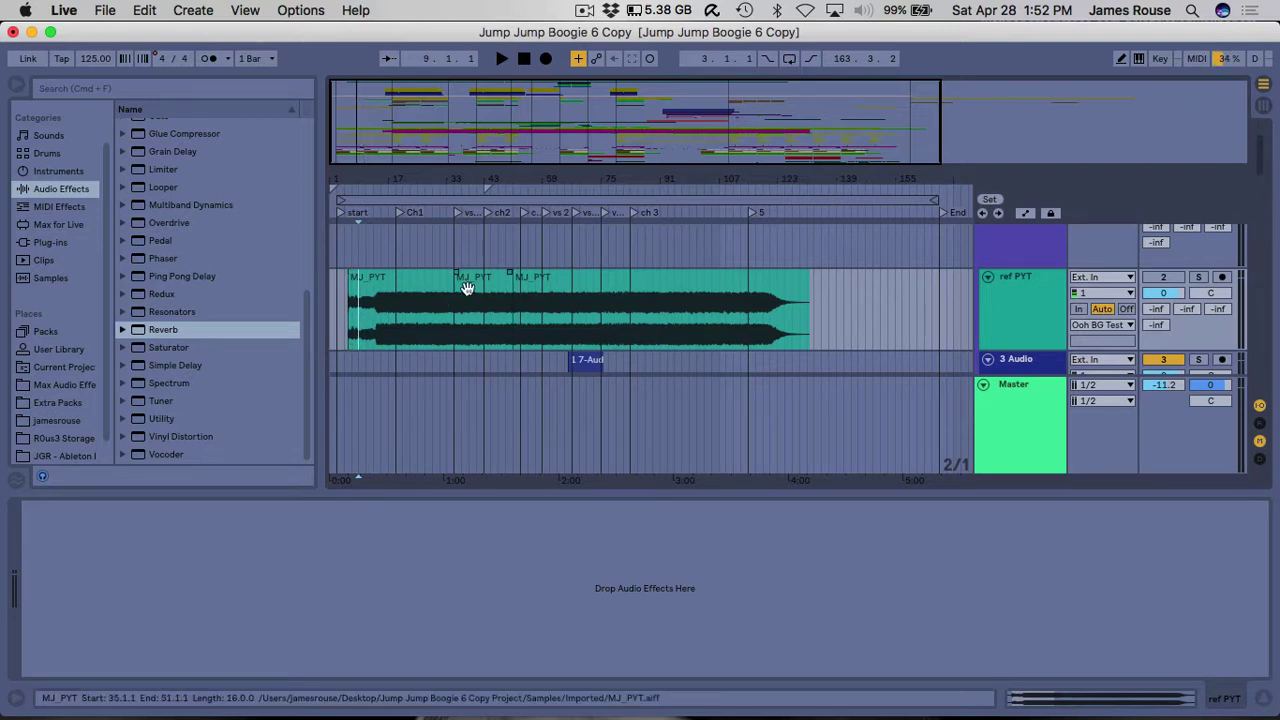
Examine sections of the MJ_PYT clips on the ref PYT track by selecting bars 35 to 43, 77 to 83 and 107 to 121 in turn.
left_click_drag(455, 330, 480, 330)
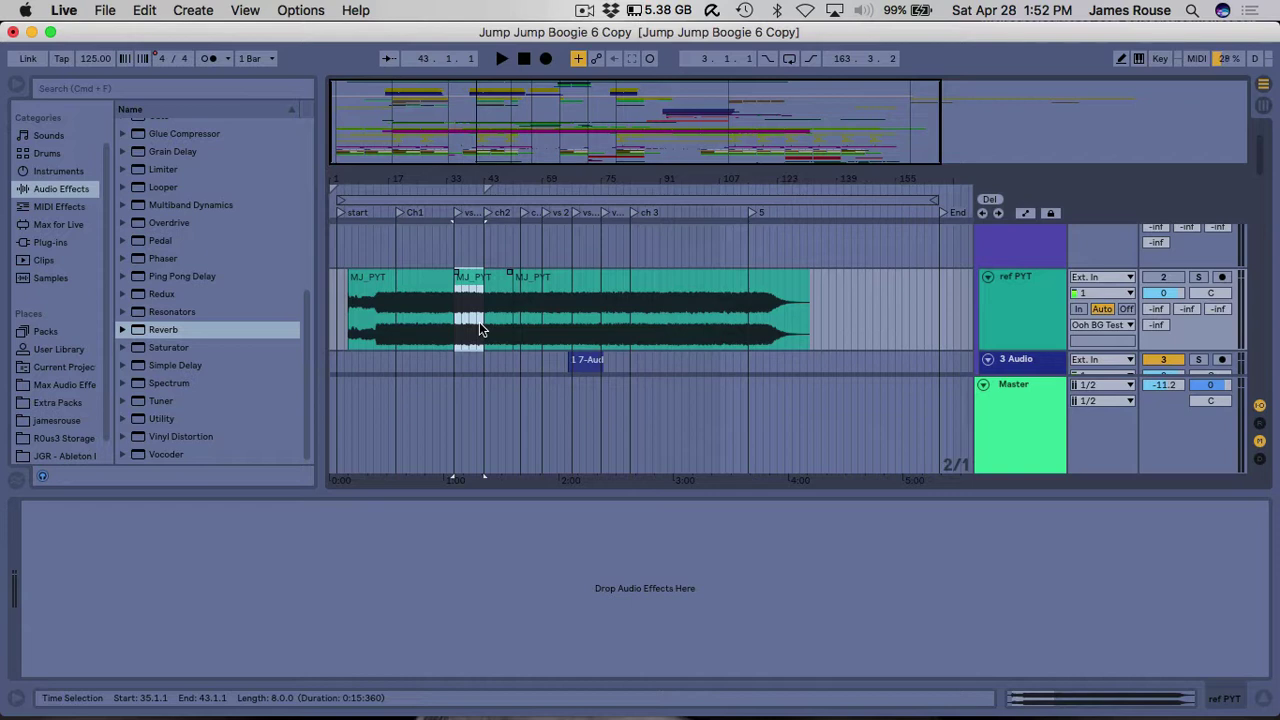
left_click_drag(607, 330, 632, 332)
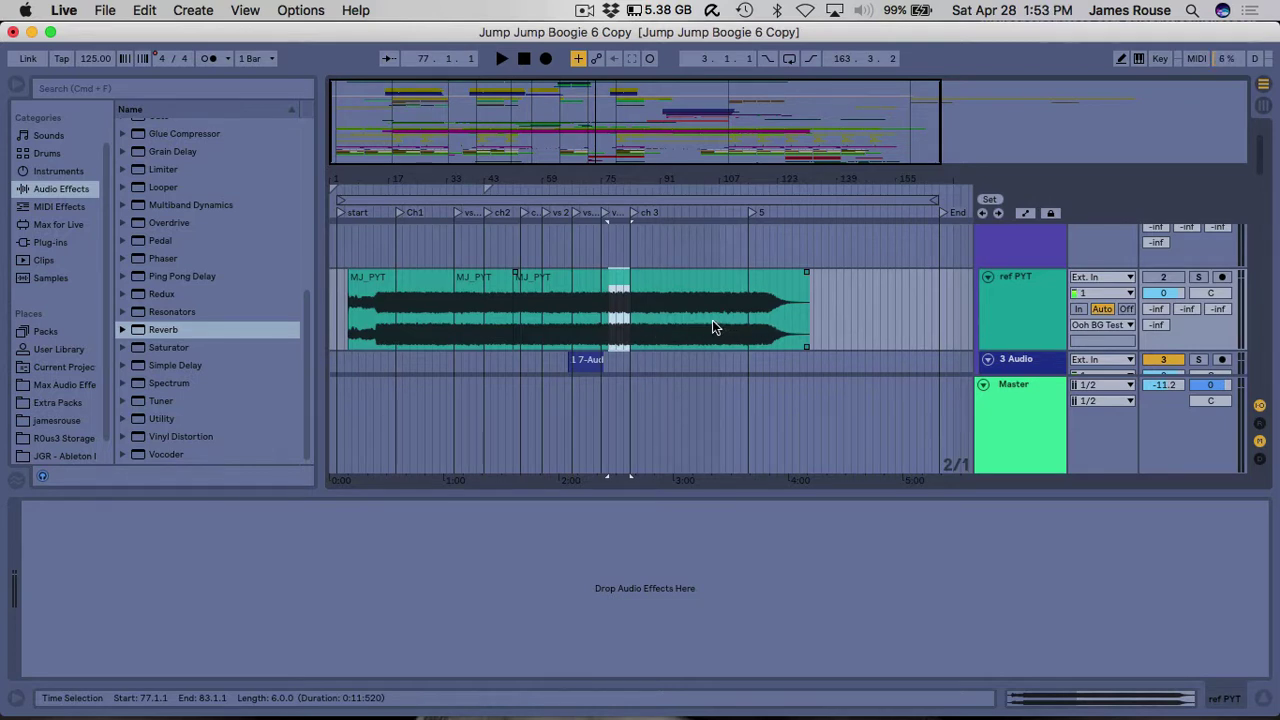
left_click_drag(717, 319, 770, 330)
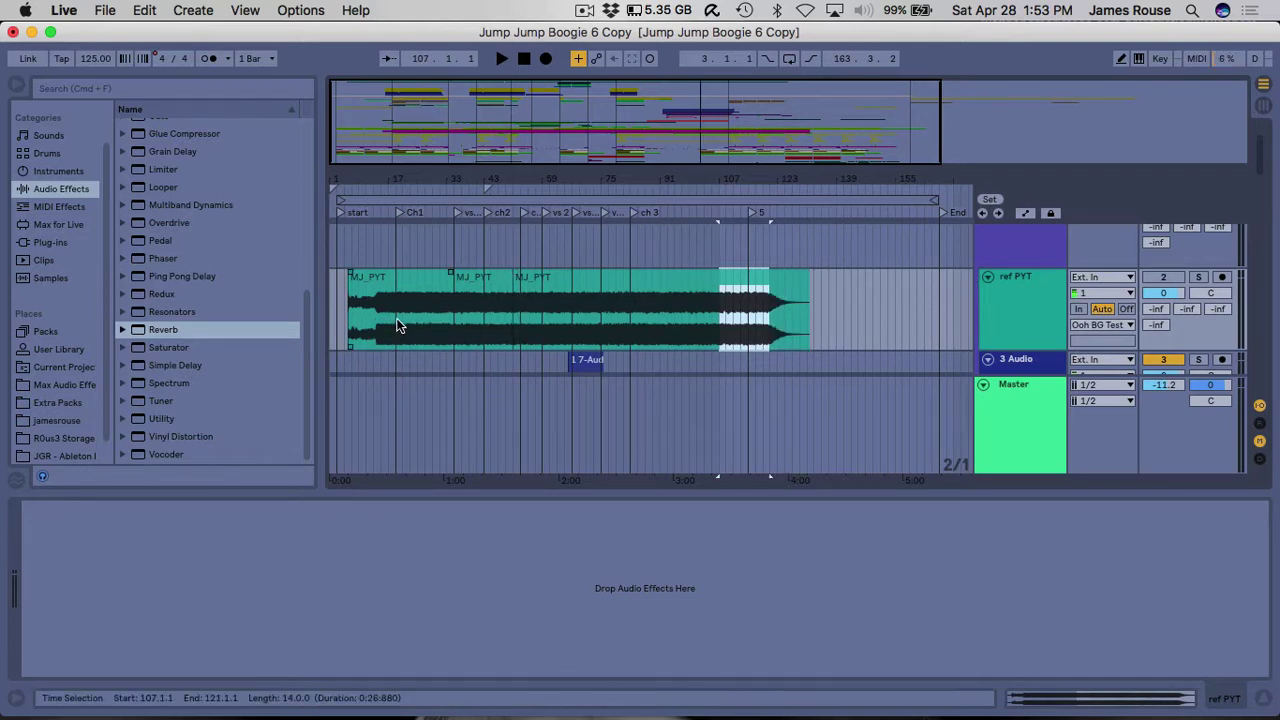
Delete the MJ_PYT audio from 19.1.1 to 35.1.1 and from 67.1.1 to 75.1.1, and fold the ref PYT track.
left_click_drag(396, 322, 455, 334)
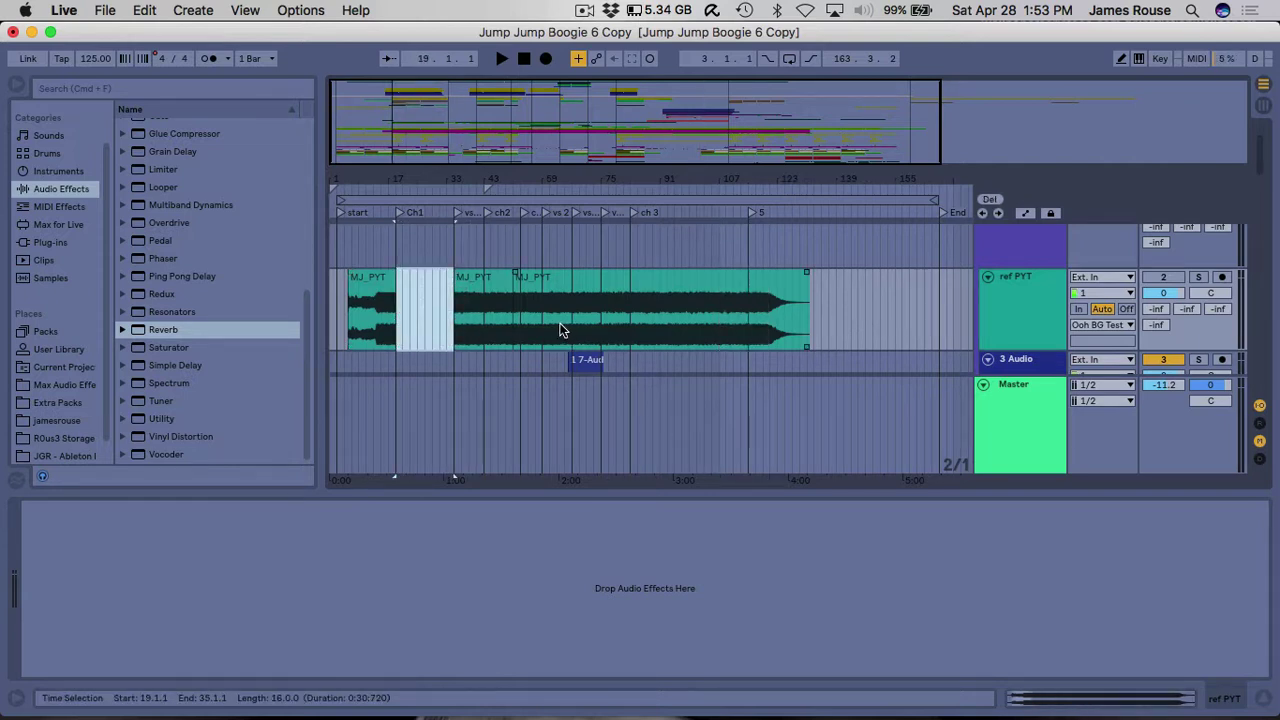
left_click_drag(573, 320, 595, 324)
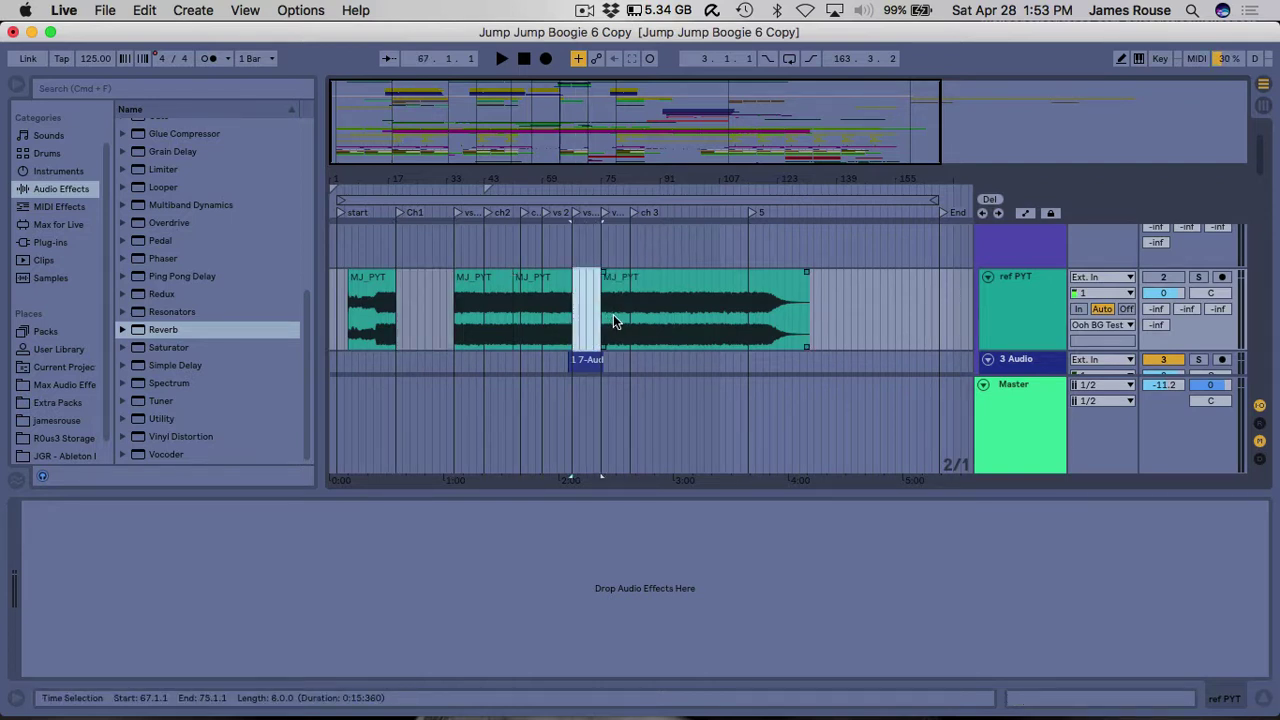
key("Delete")
left_click(986, 278)
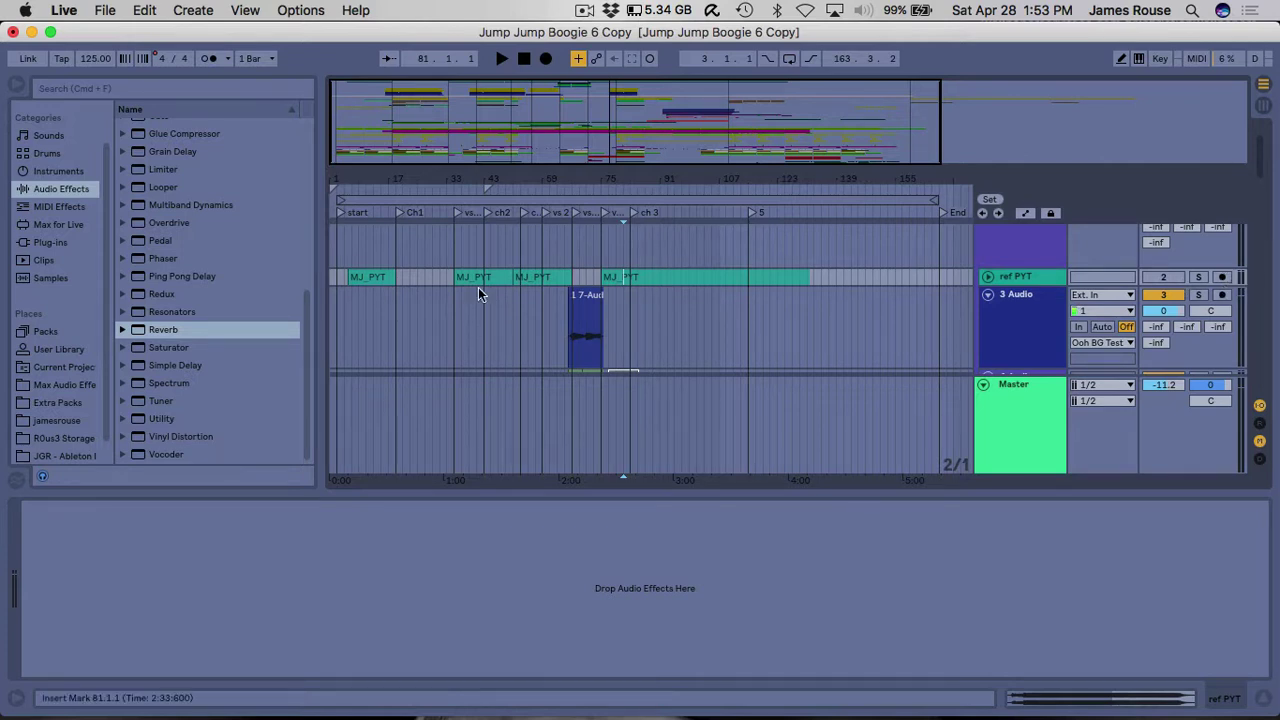
Look through the folded tracks between Ooh BG Test and Guitar 3 and place the insert mark at 59.1.1 on the Ooh BG Test group.
left_click(426, 283)
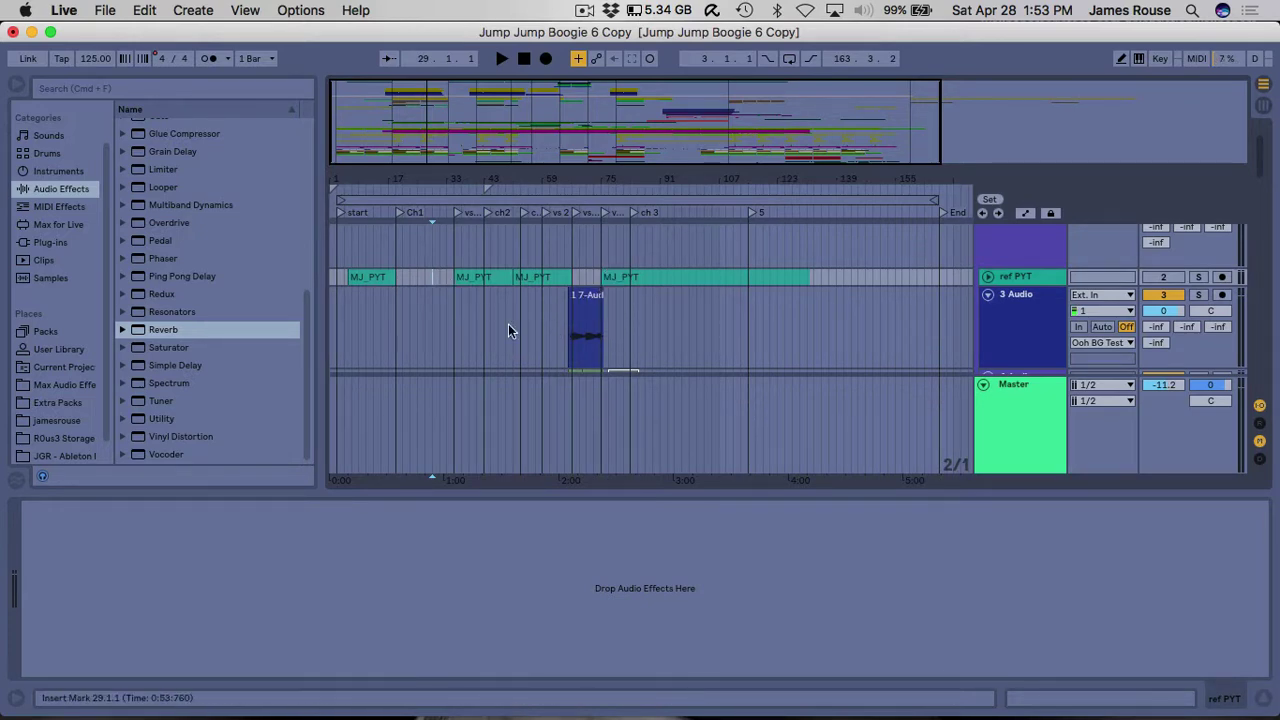
scroll(484, 318, "up", 20)
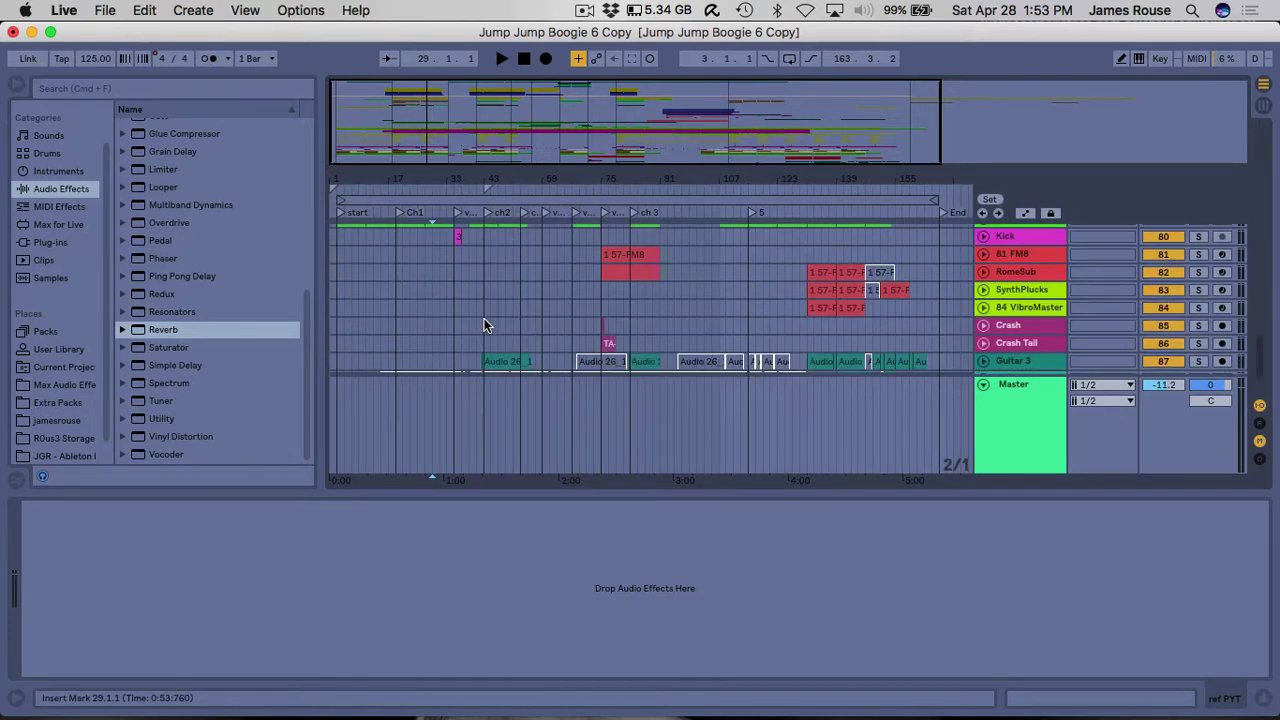
scroll(484, 318, "down", 10)
scroll(484, 318, "up", 10)
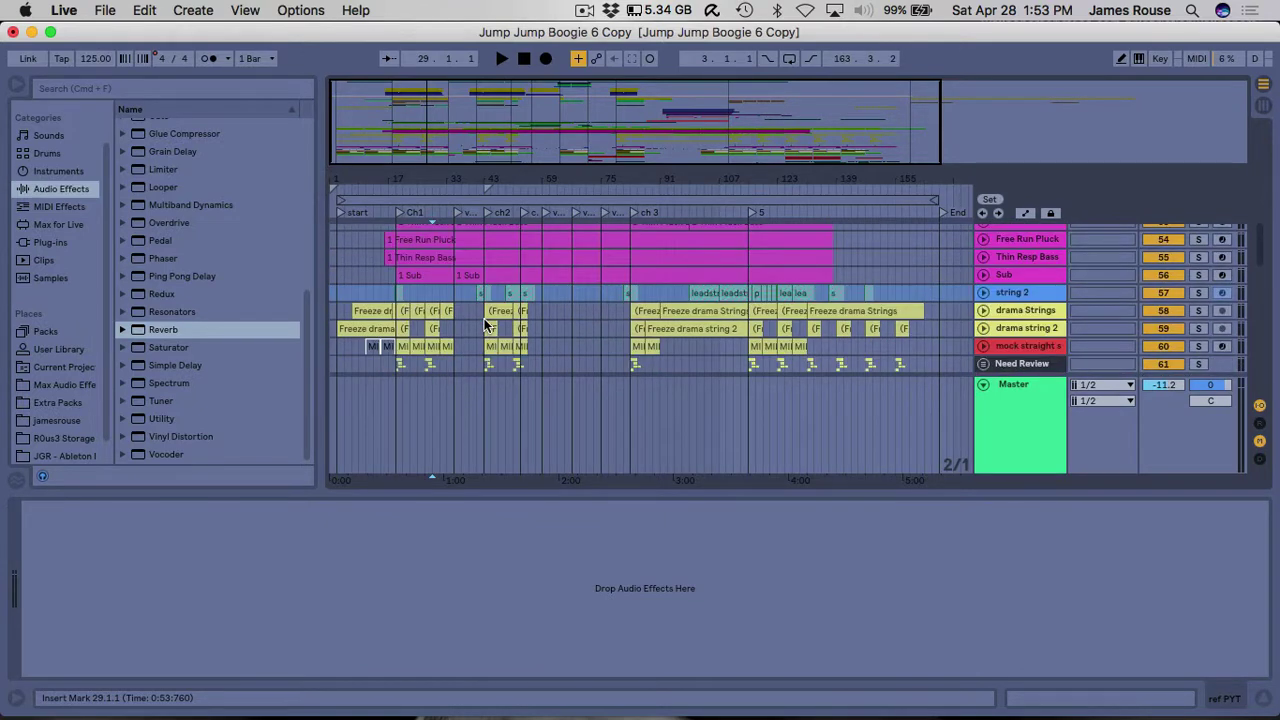
scroll(484, 318, "down", 10)
scroll(484, 318, "up", 2)
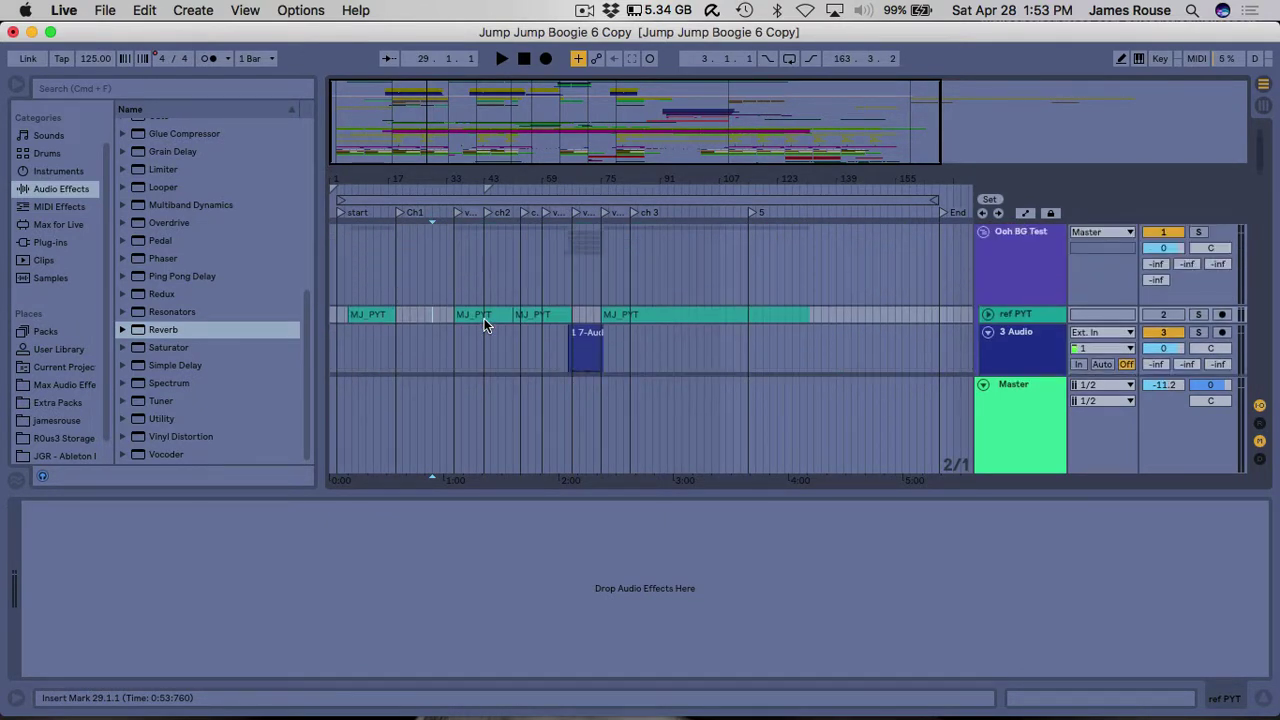
left_click(547, 275)
left_click(541, 284)
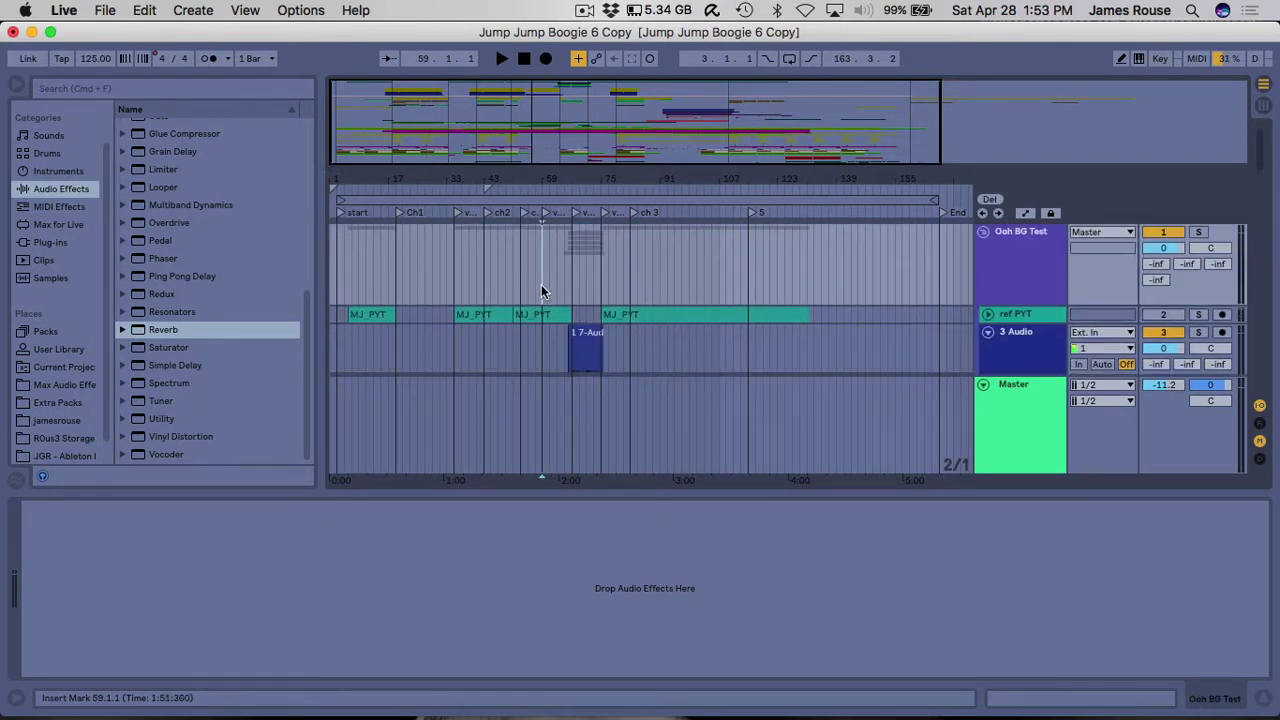
Examine how the clips line up with the song sections on the tracks from Ooh BG Test down to Woo.
scroll(534, 305, "up", 5)
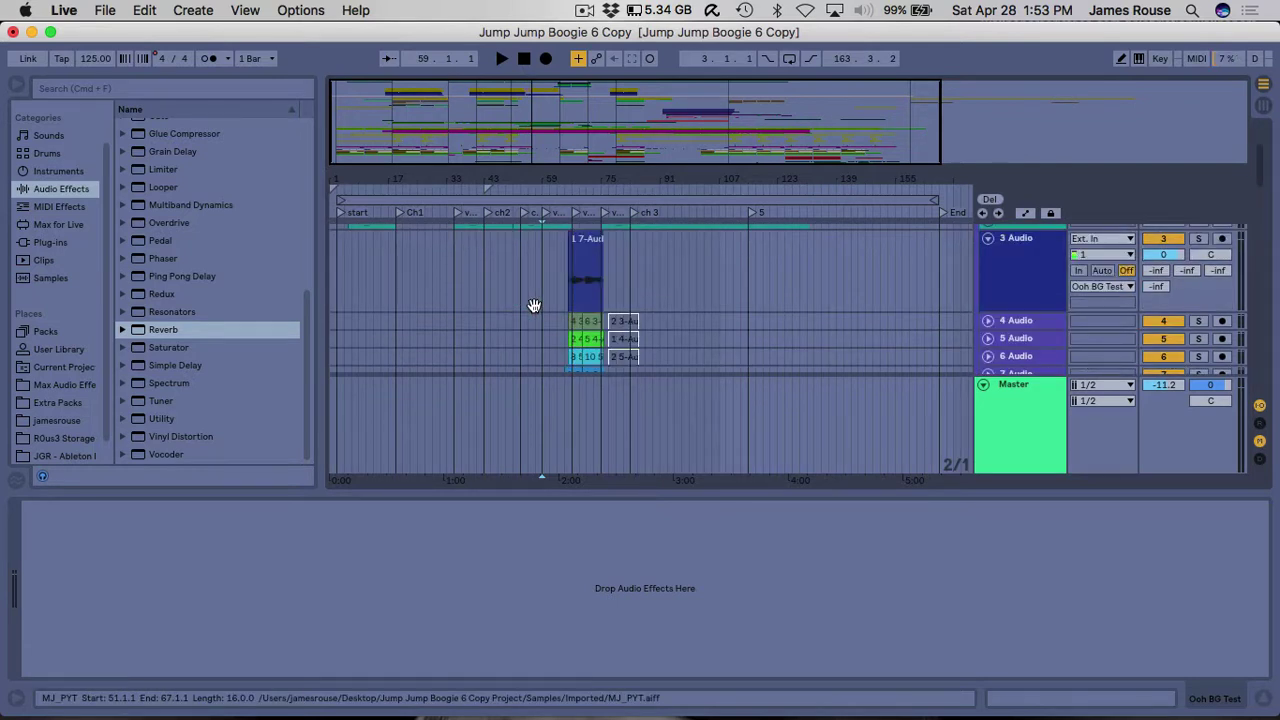
scroll(534, 305, "up", 2)
scroll(534, 305, "down", 7)
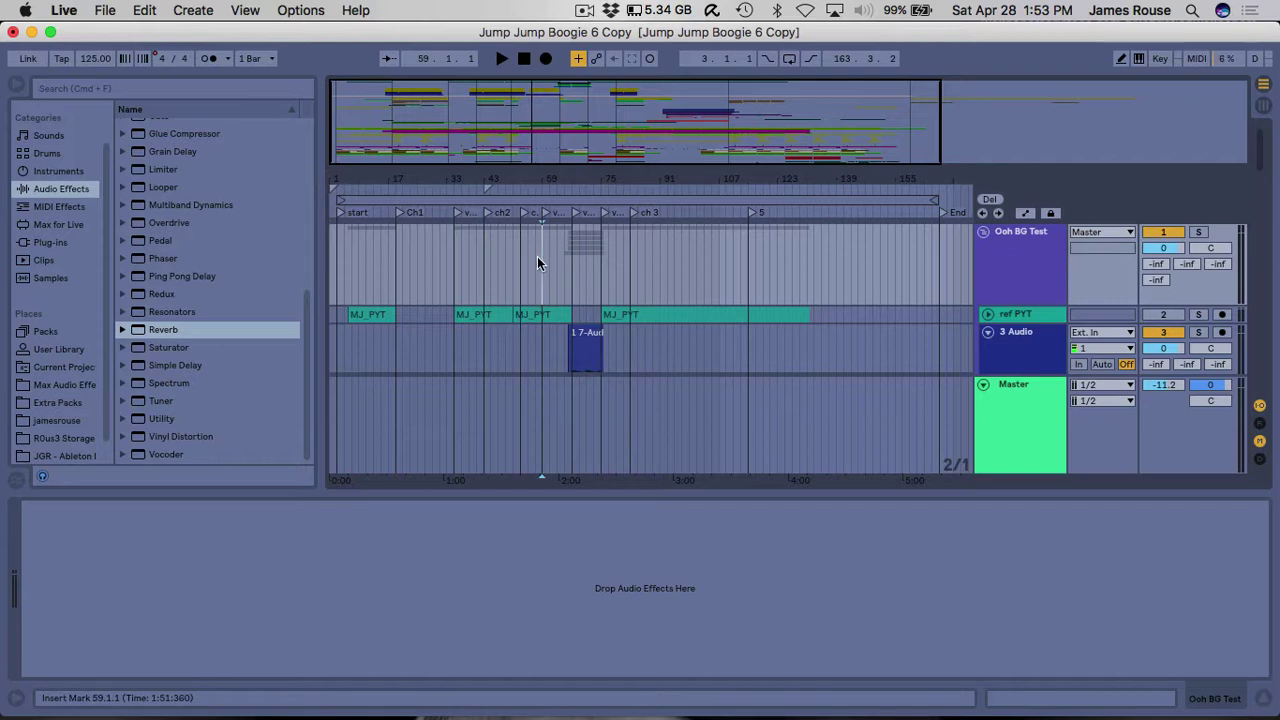
scroll(544, 255, "up", 6)
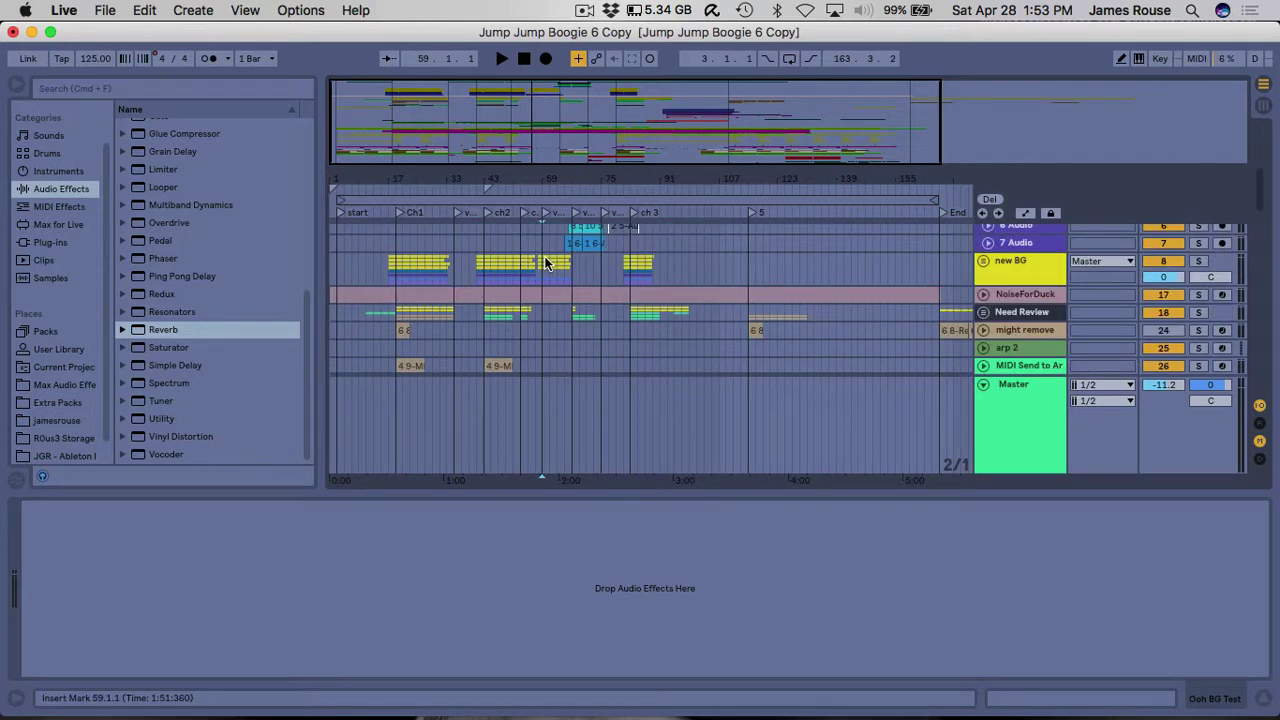
scroll(545, 262, "up", 1)
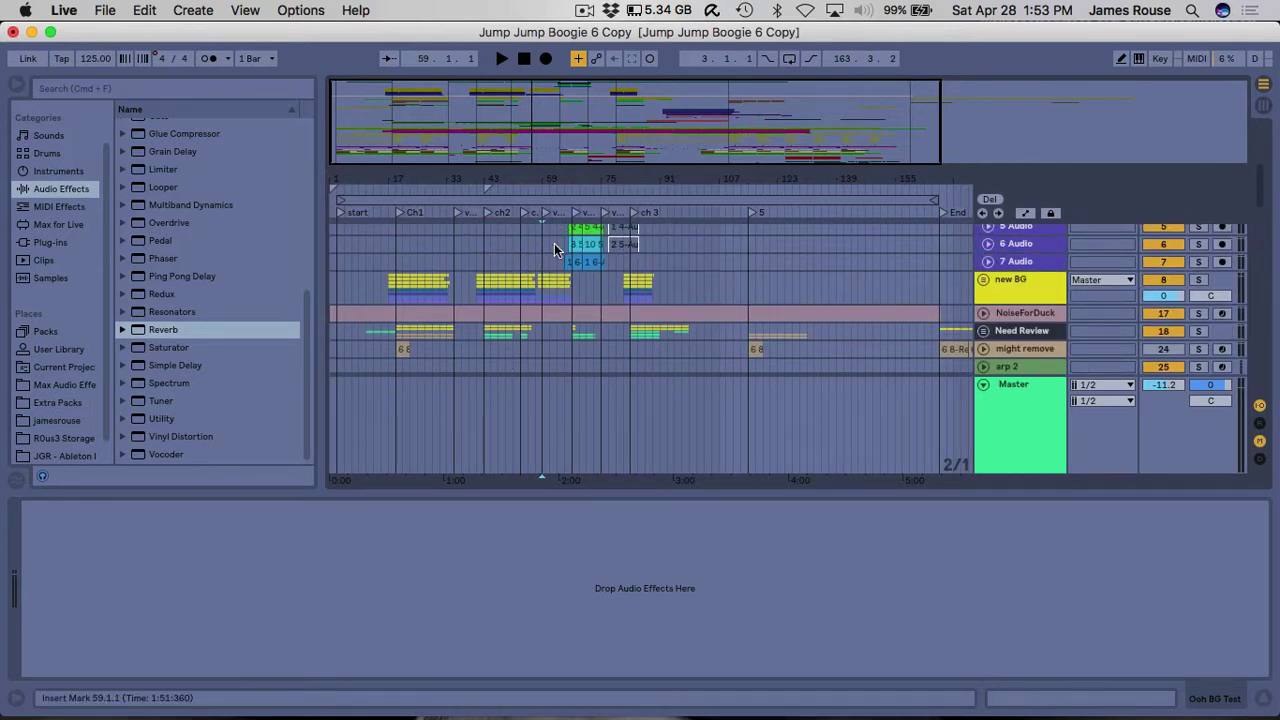
scroll(547, 293, "down", 1)
scroll(554, 325, "down", 5)
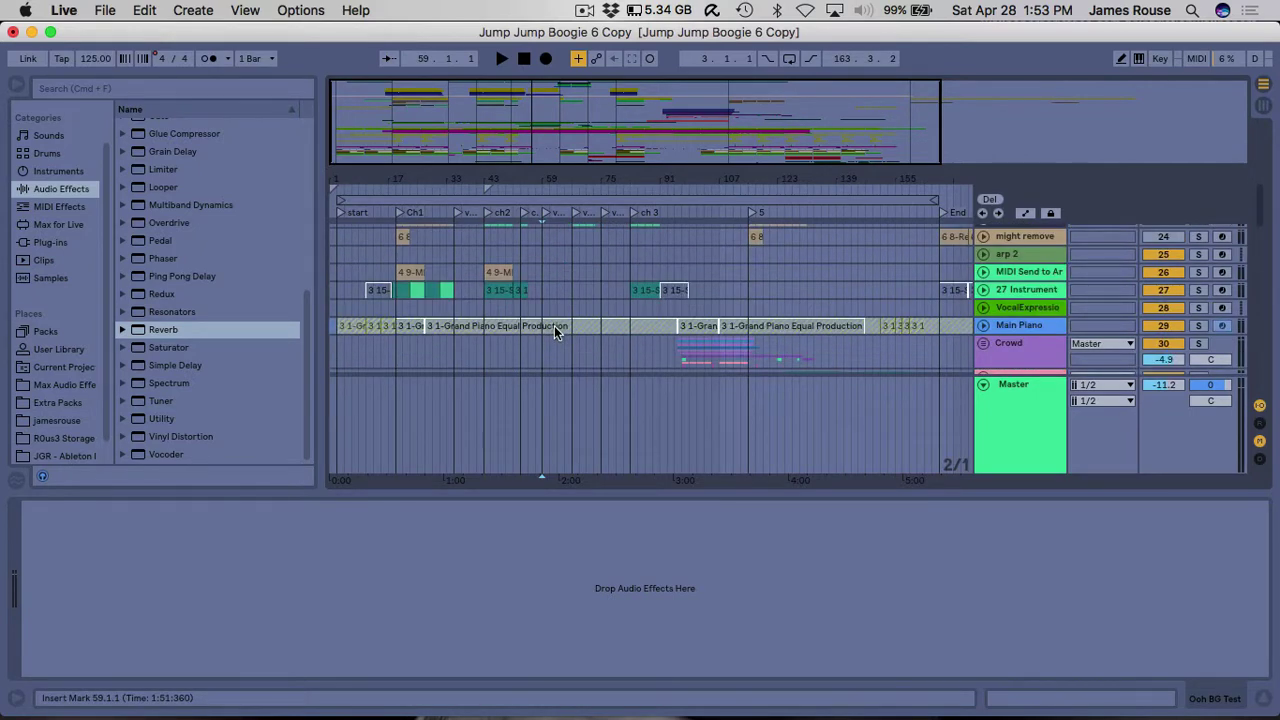
scroll(559, 314, "down", 5)
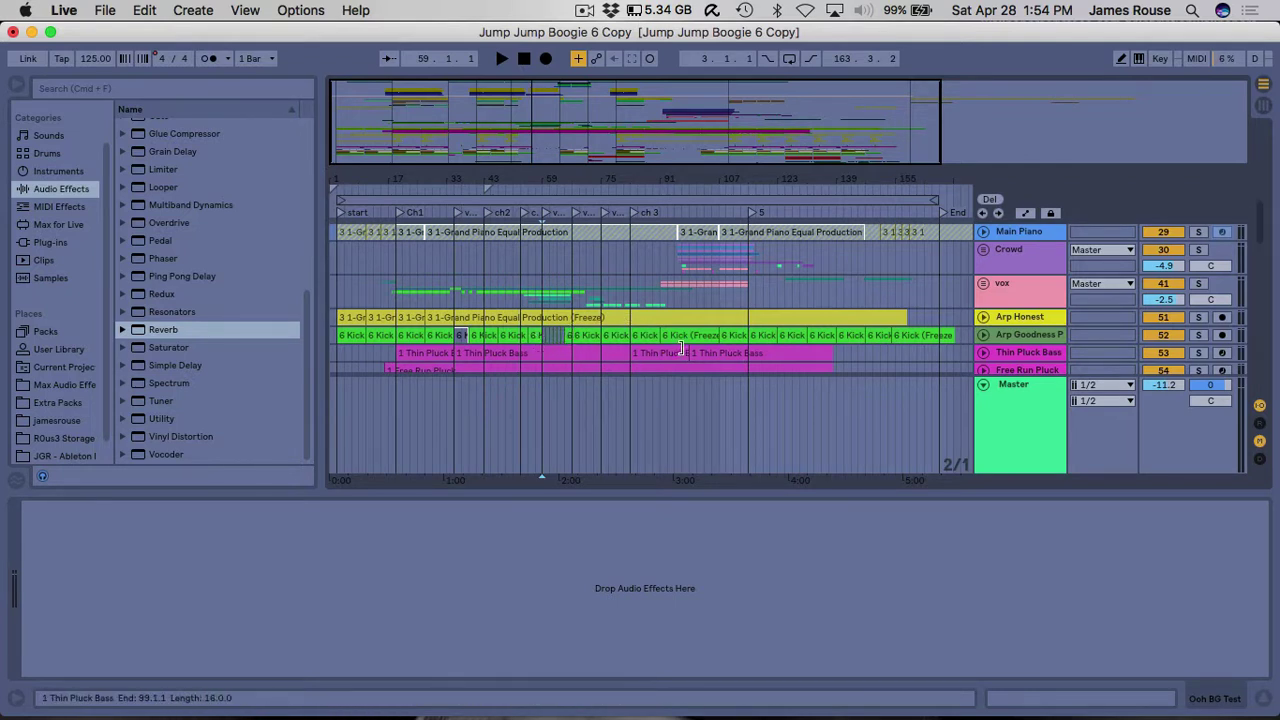
scroll(683, 348, "up", 3)
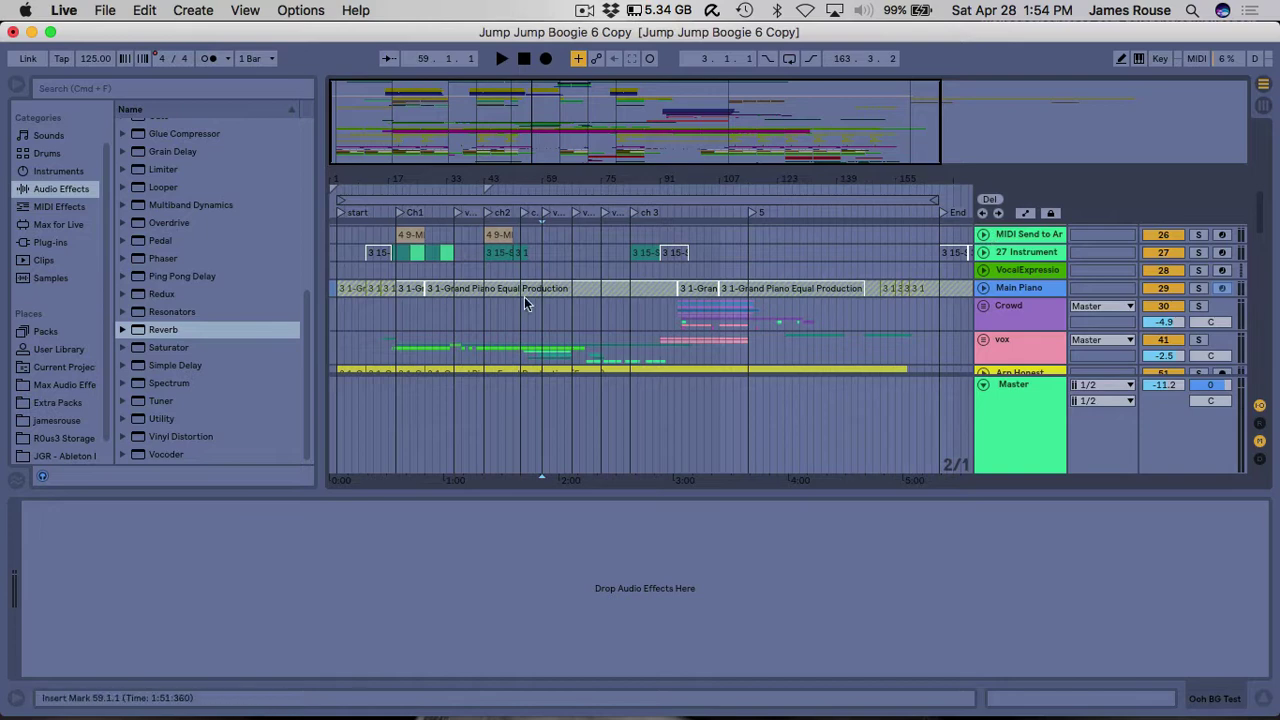
scroll(525, 297, "up", 5)
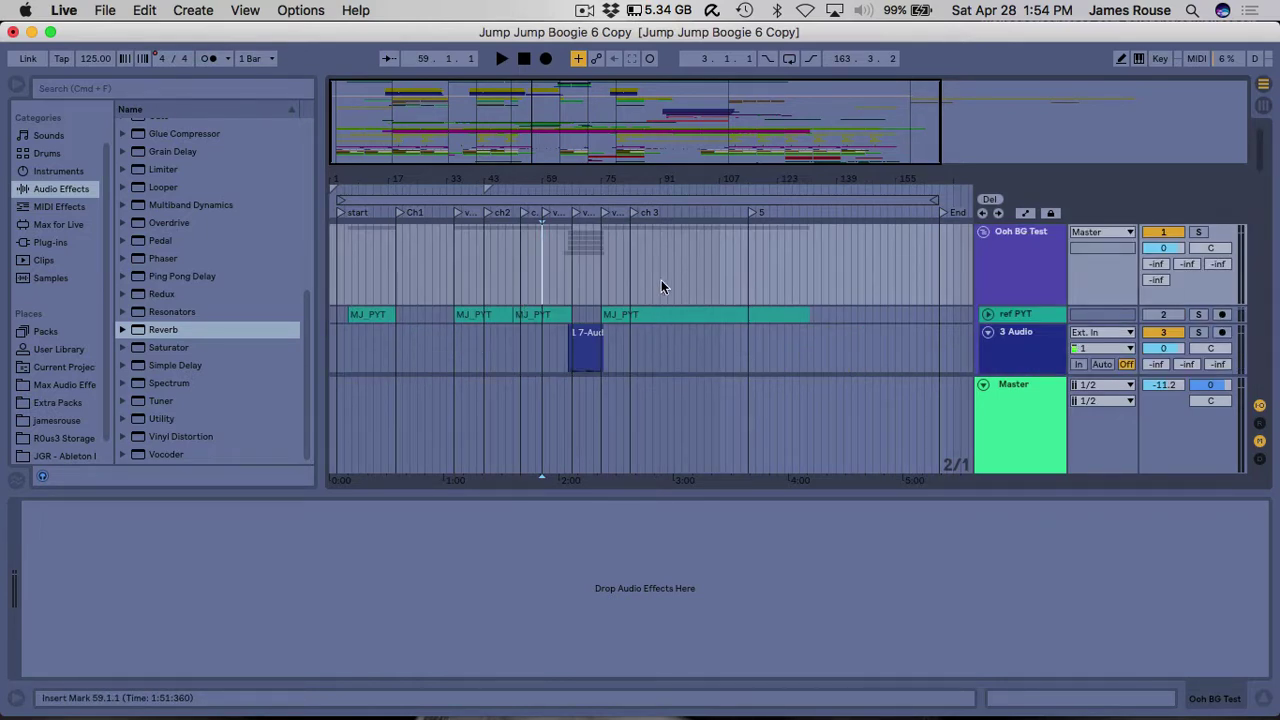
scroll(634, 270, "down", 10)
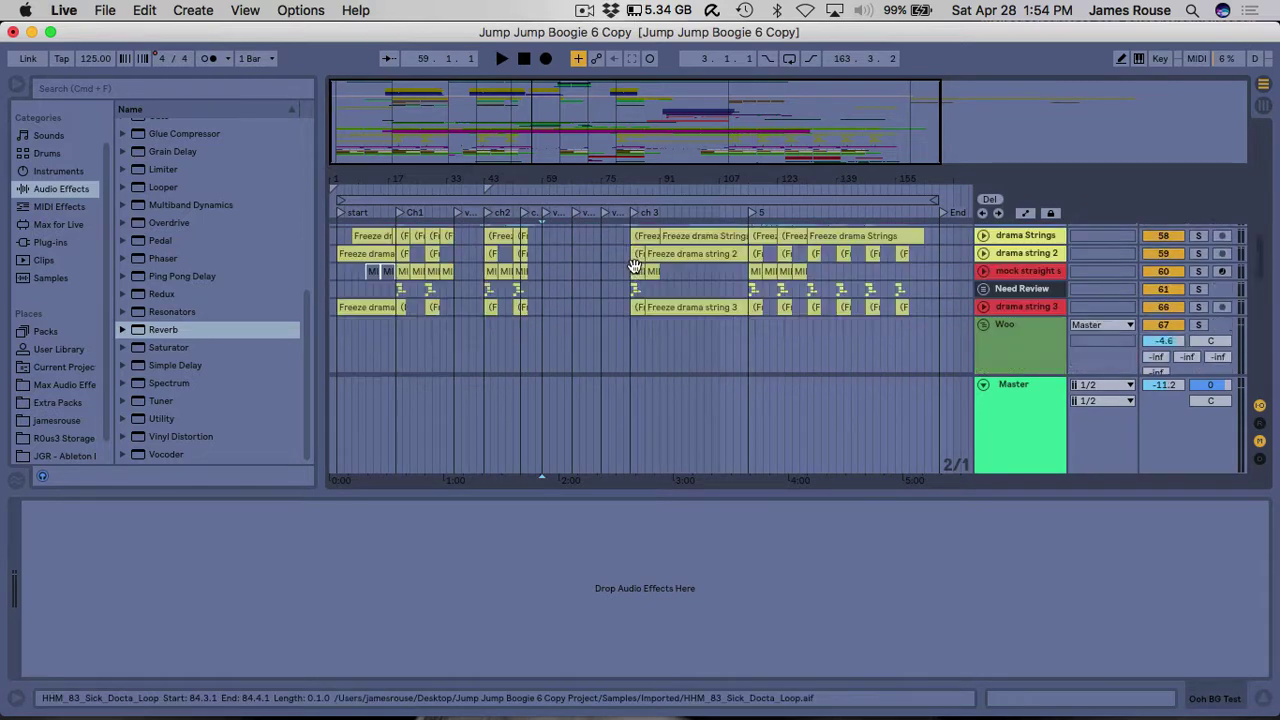
scroll(634, 266, "up", 4)
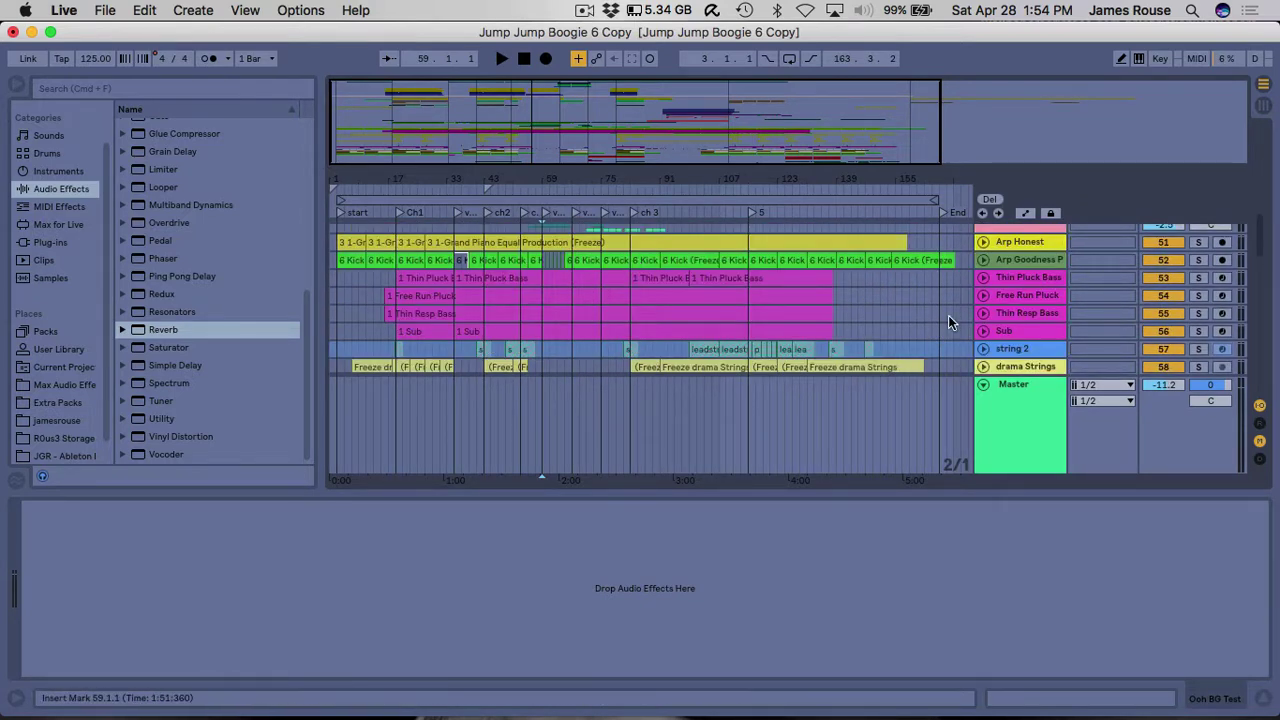
scroll(536, 315, "down", 8)
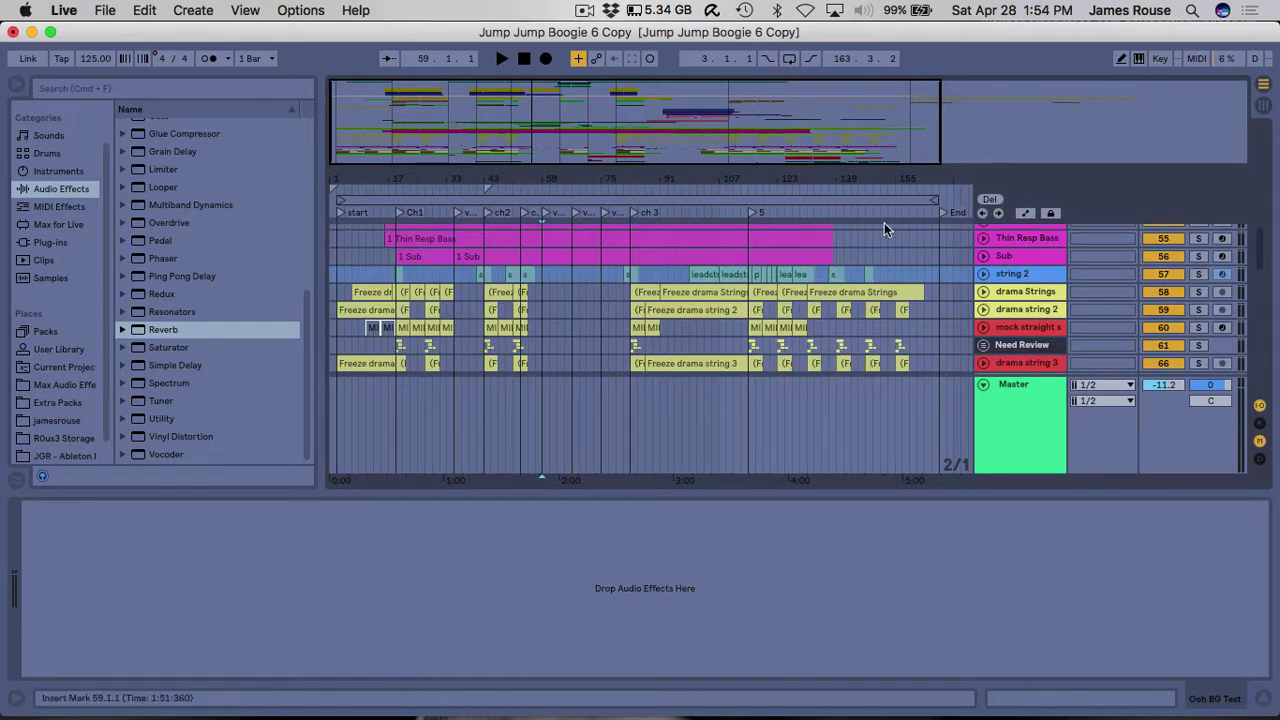
Unfold the Thin Resp Bass track, inspect its clip from 17.1.1 to 105.1.1, and place the insert mark at 89.1.1 with a wider timeline view.
scroll(915, 305, "up", 3)
left_click(983, 257)
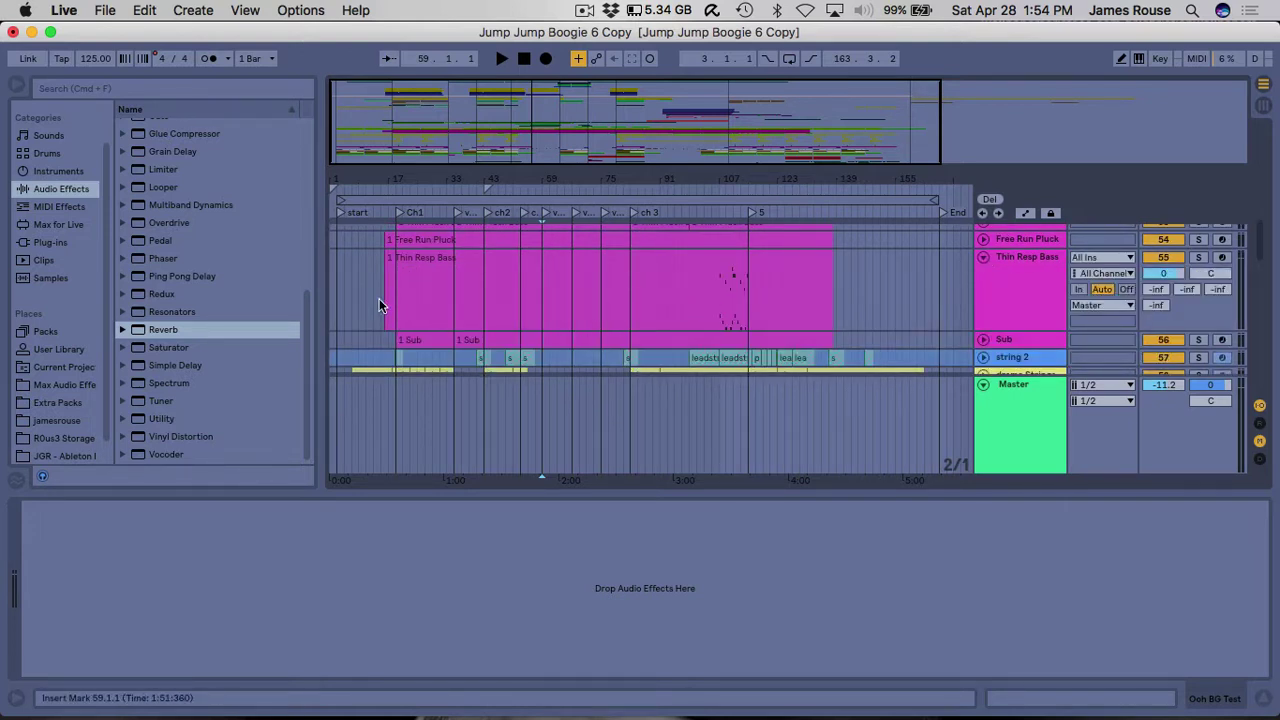
left_click_drag(387, 303, 709, 298)
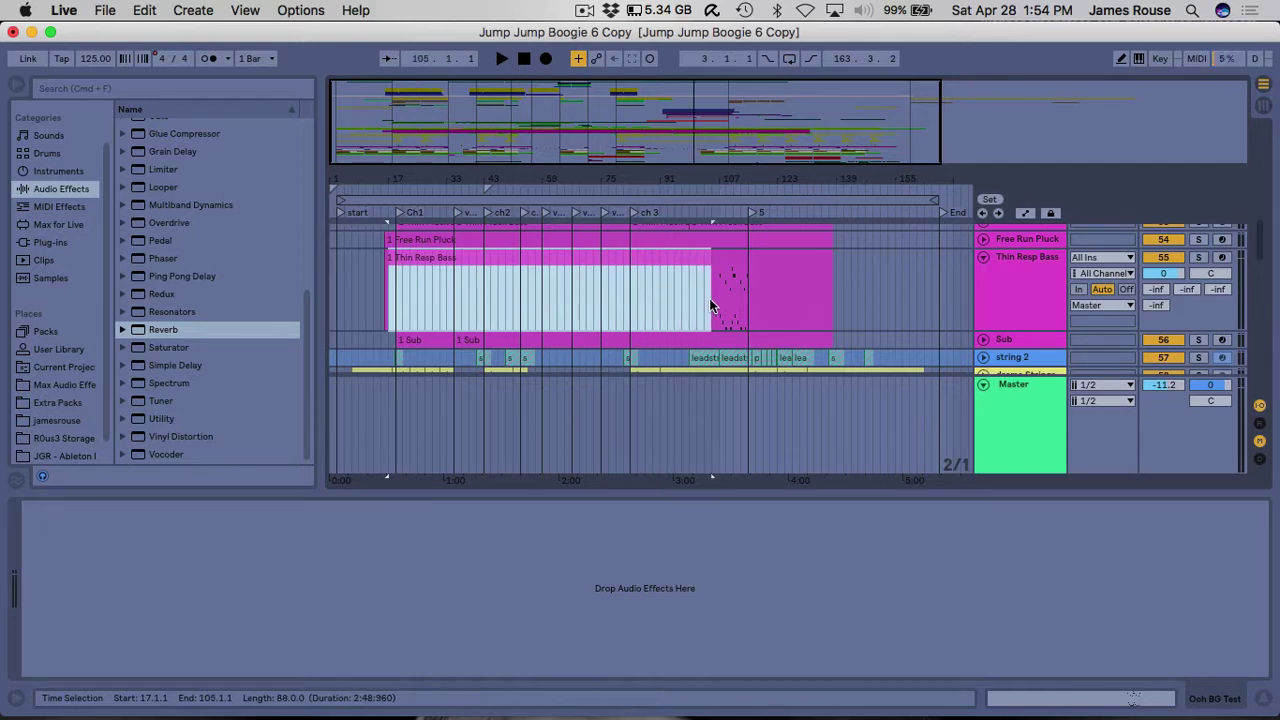
left_click(651, 287)
left_click_drag(669, 184, 669, 172)
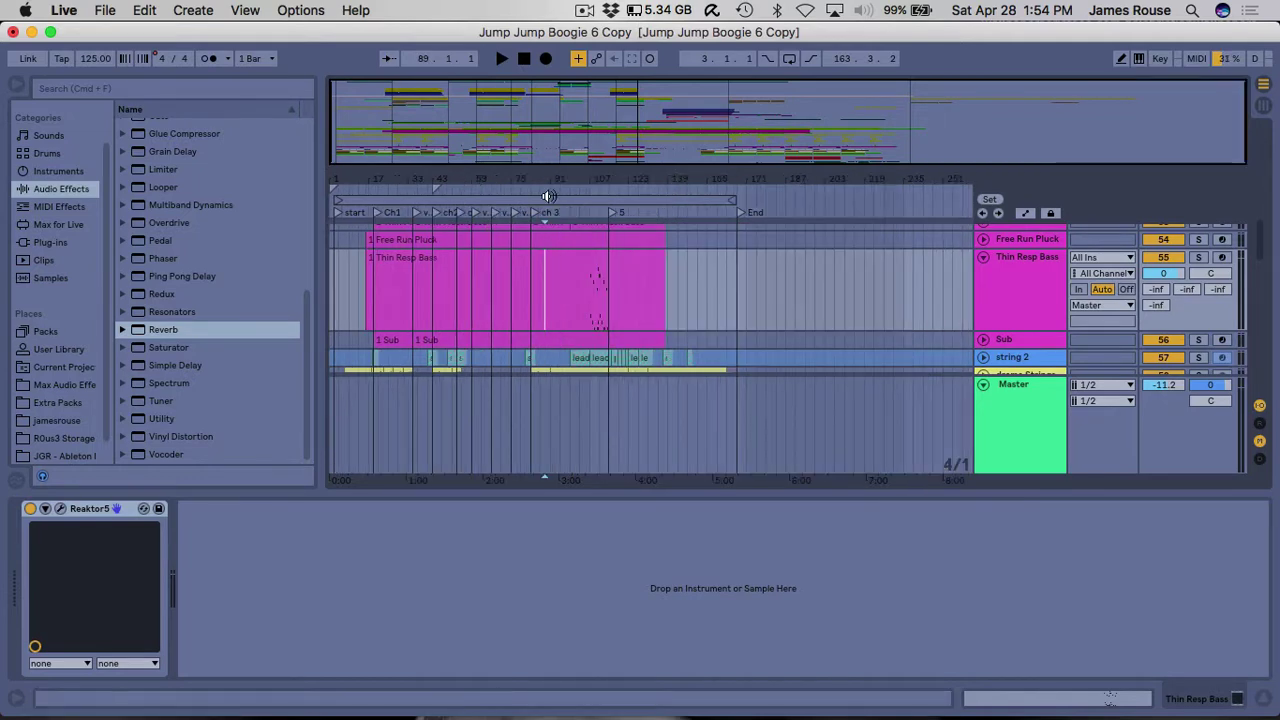
Return to the first tracks and hide the device view and the browser to enlarge the arrangement.
scroll(542, 305, "down", 5)
scroll(542, 305, "up", 10)
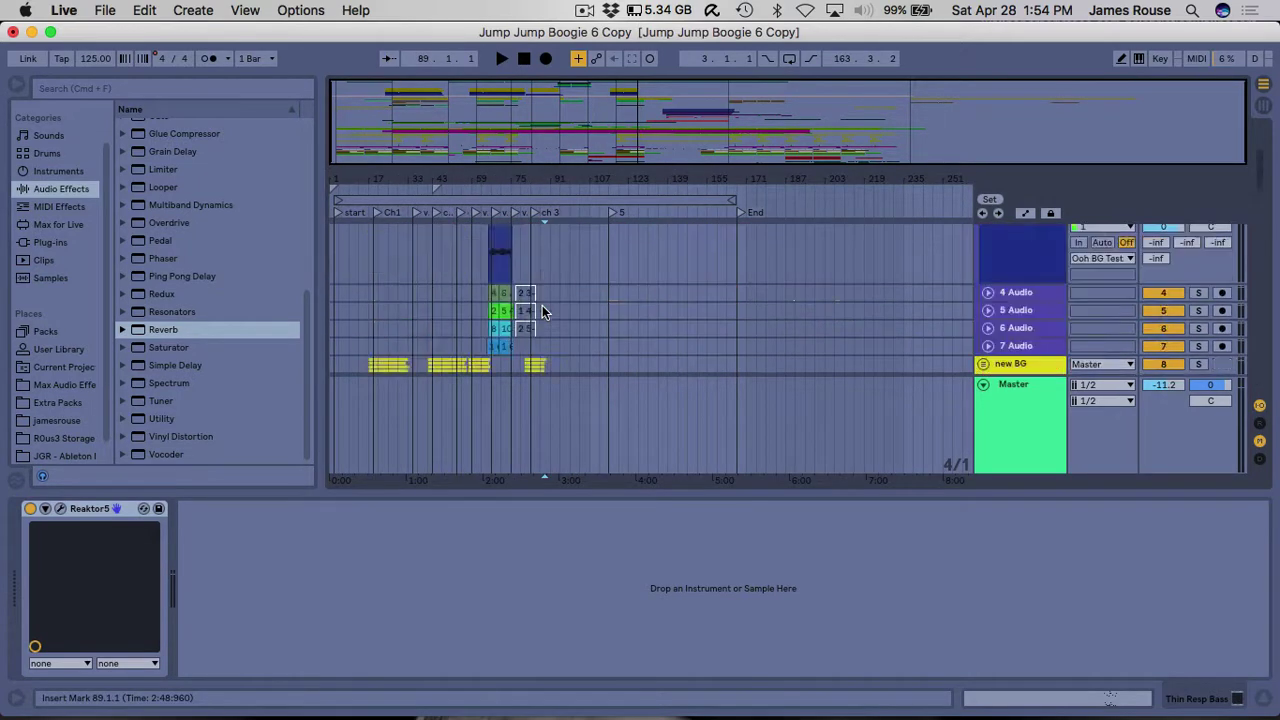
key("F11")
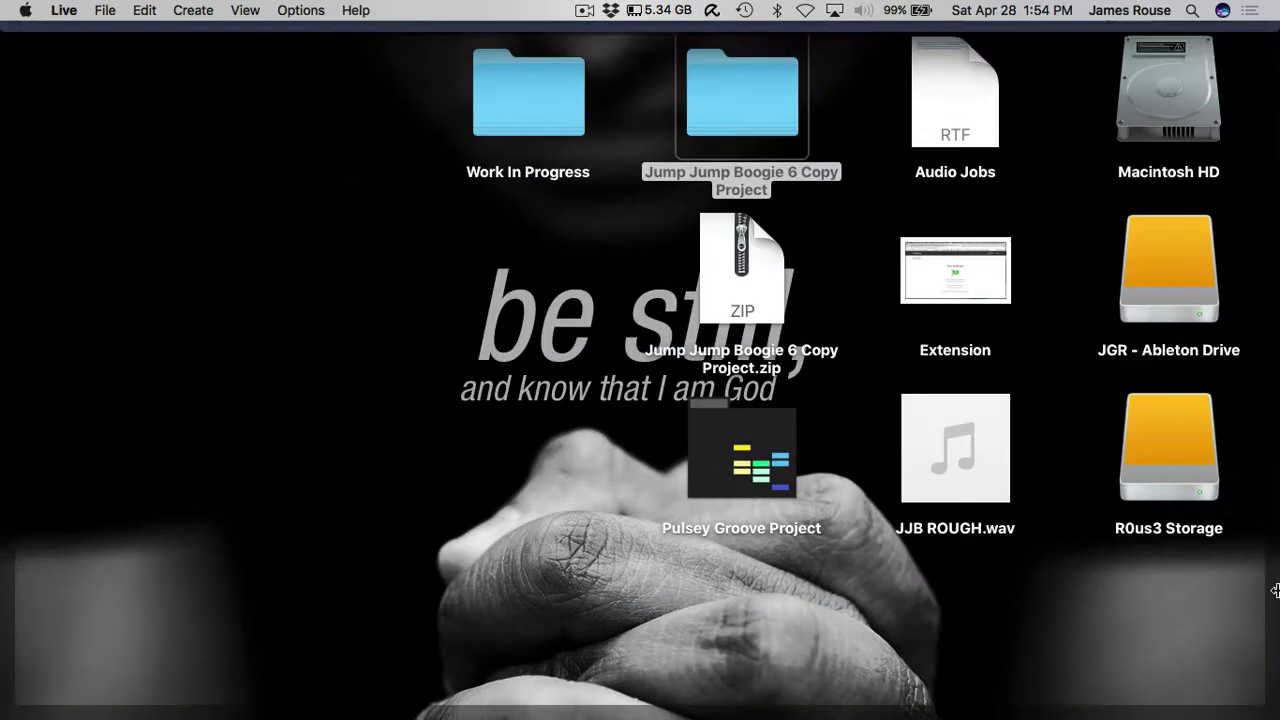
key("F11")
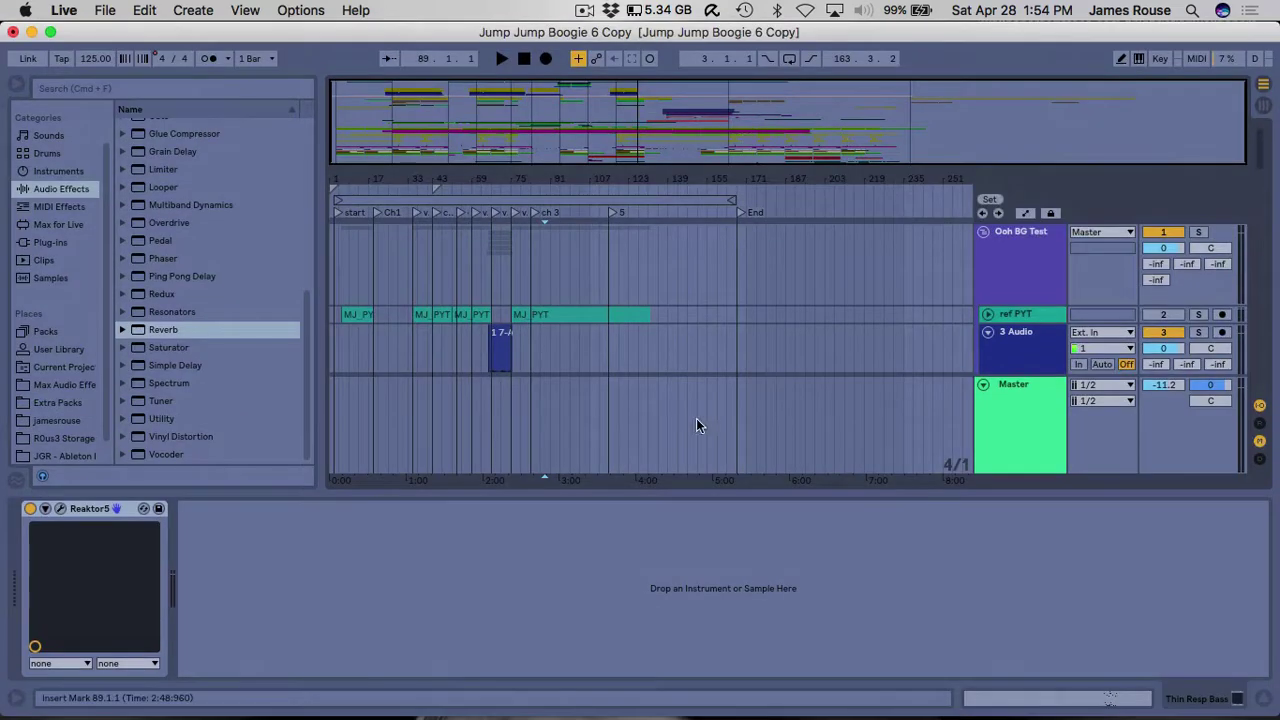
left_click(1262, 698)
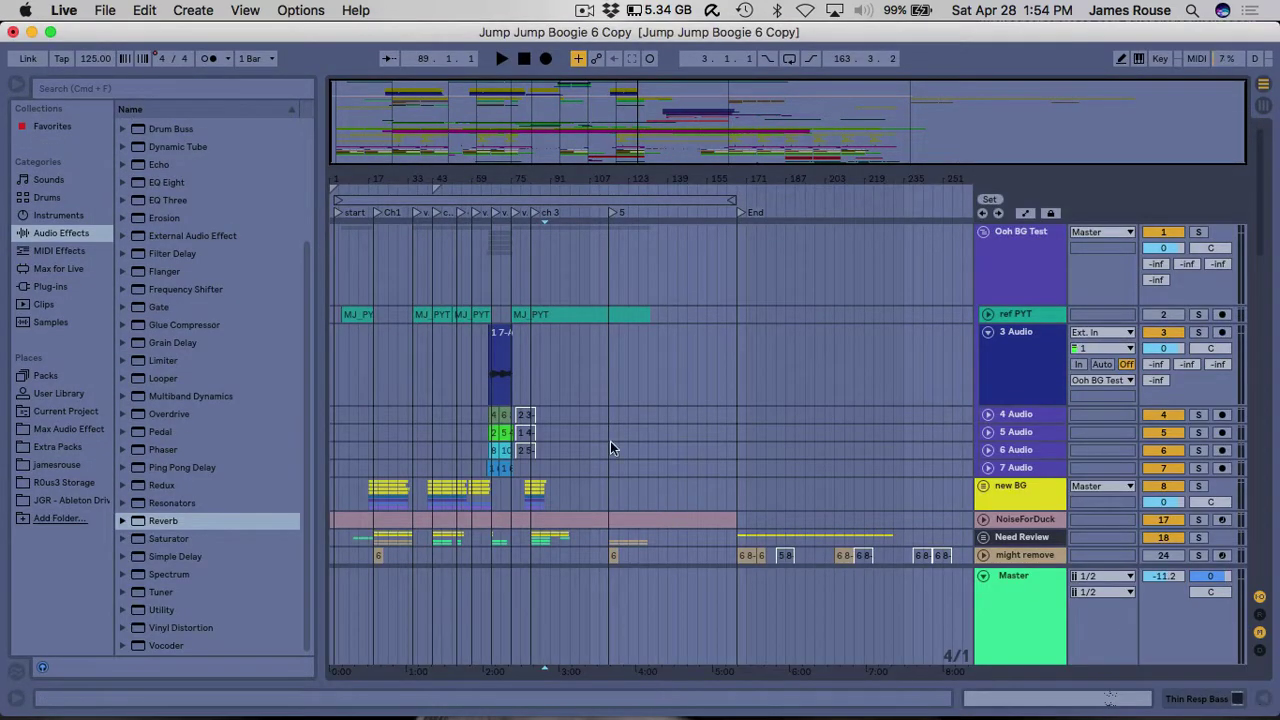
left_click(20, 86)
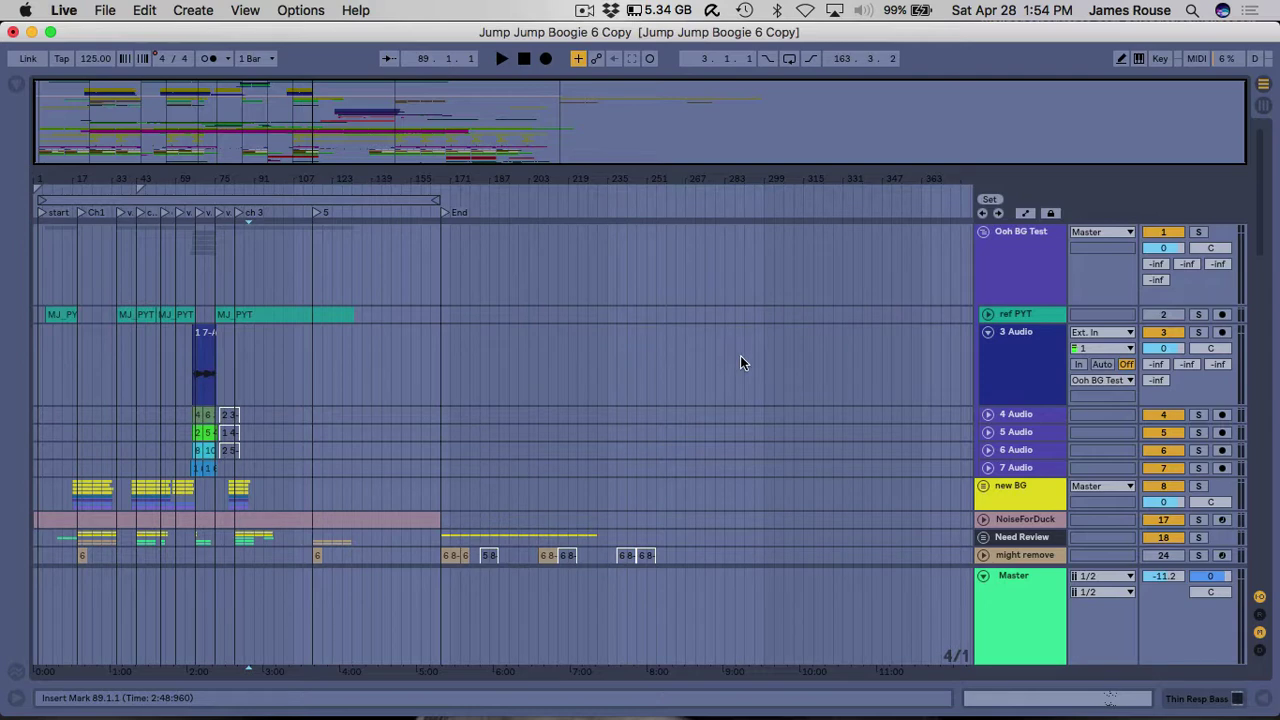
Look through the enlarged arrangement down to Guitar 4, hiding the overview briefly and showing it again.
scroll(520, 475, "down", 15)
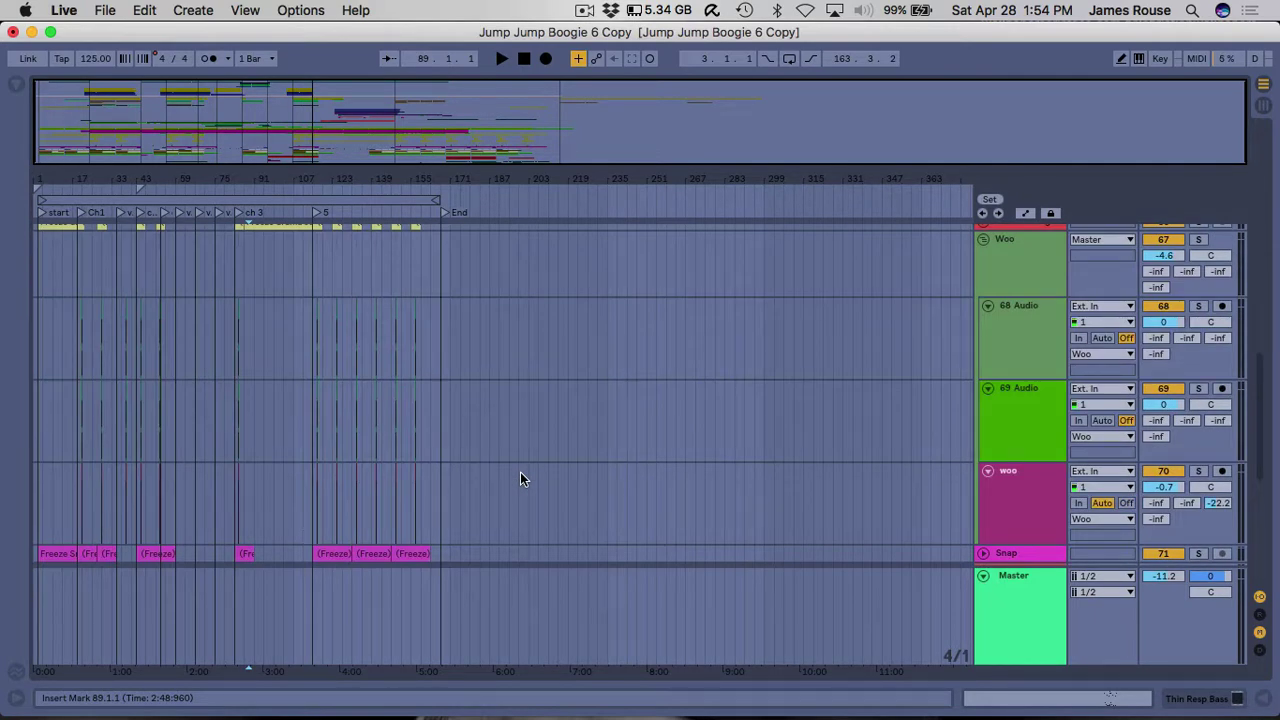
scroll(502, 457, "up", 15)
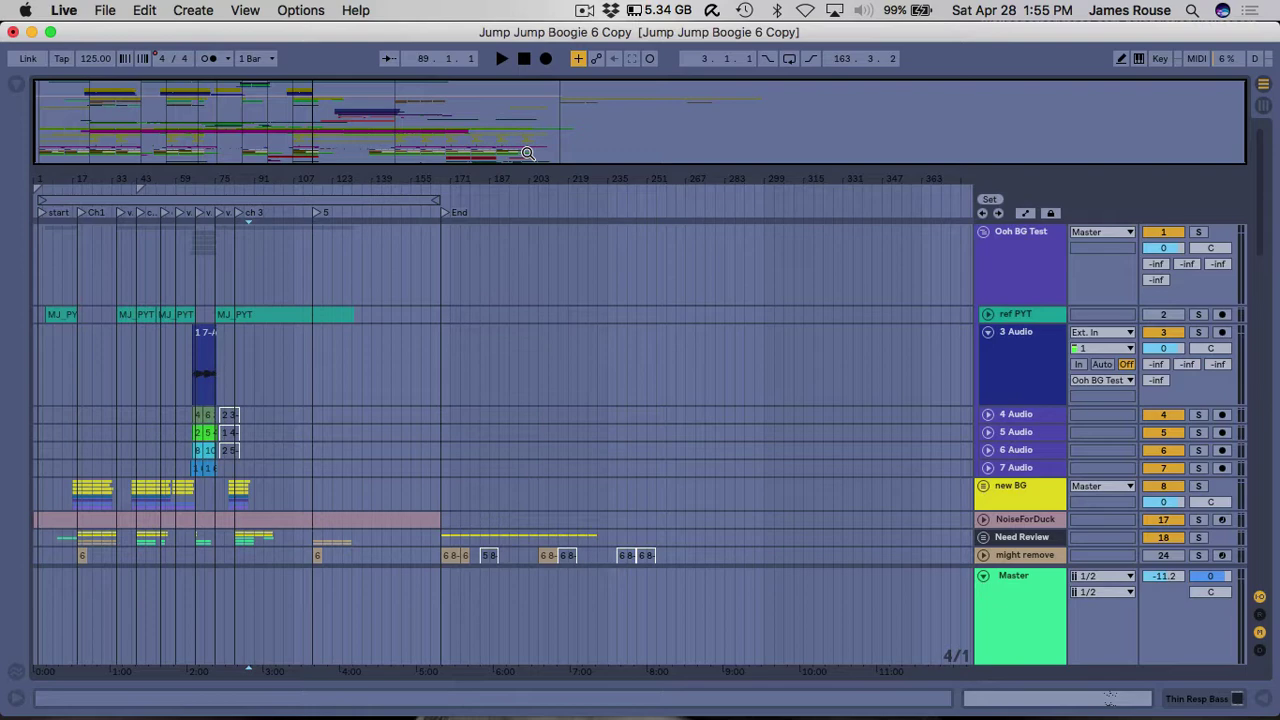
key("super+alt+o")
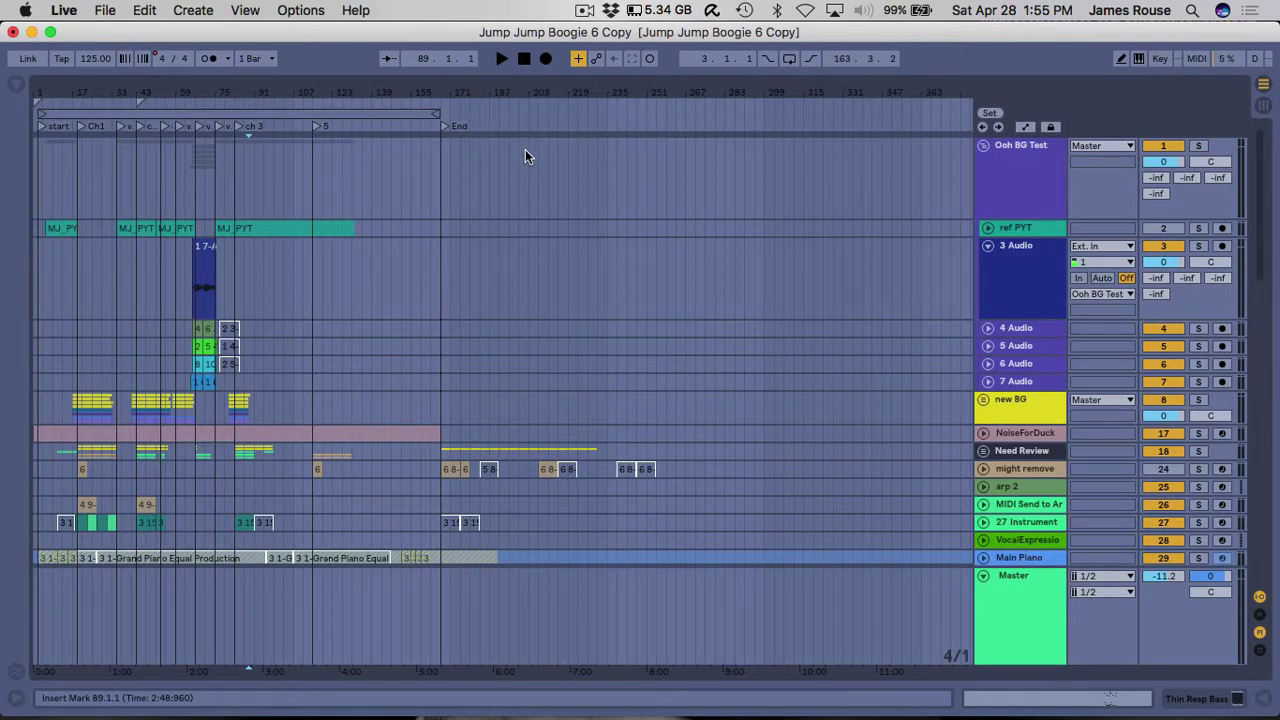
key("super+alt+o")
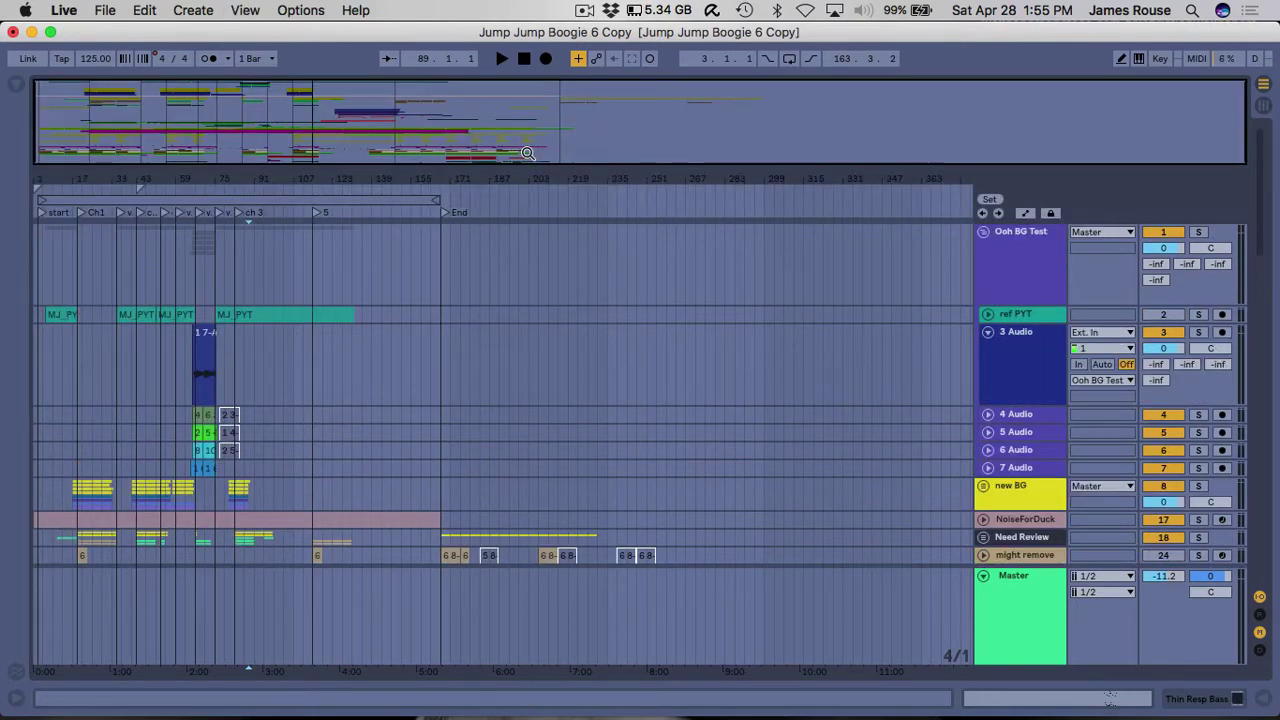
scroll(643, 452, "down", 15)
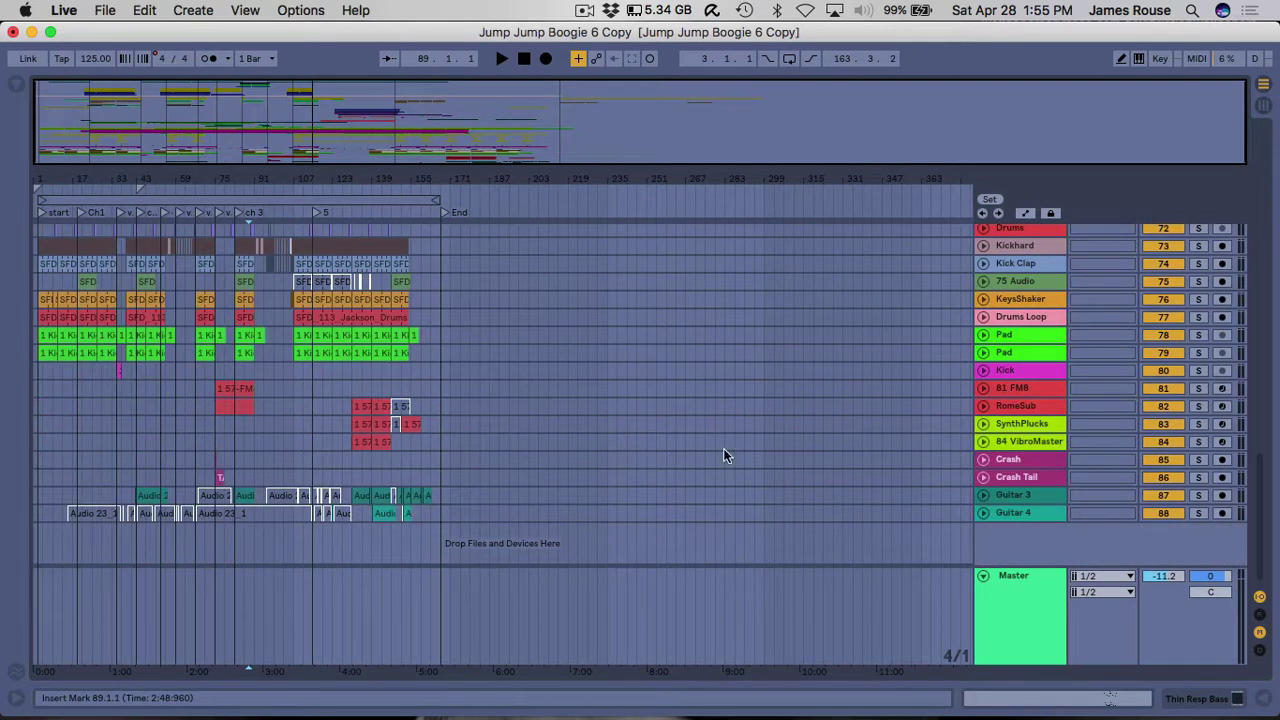
left_click(1002, 512)
key("super+t")
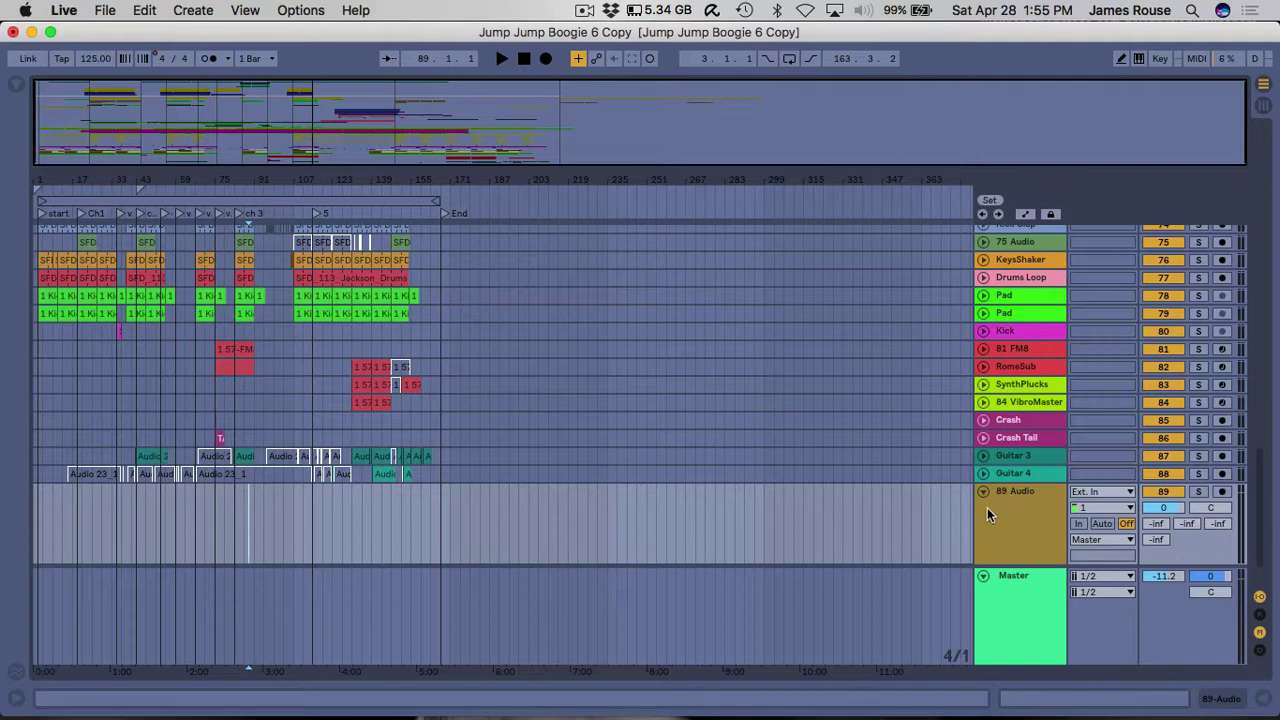
left_click(1022, 502)
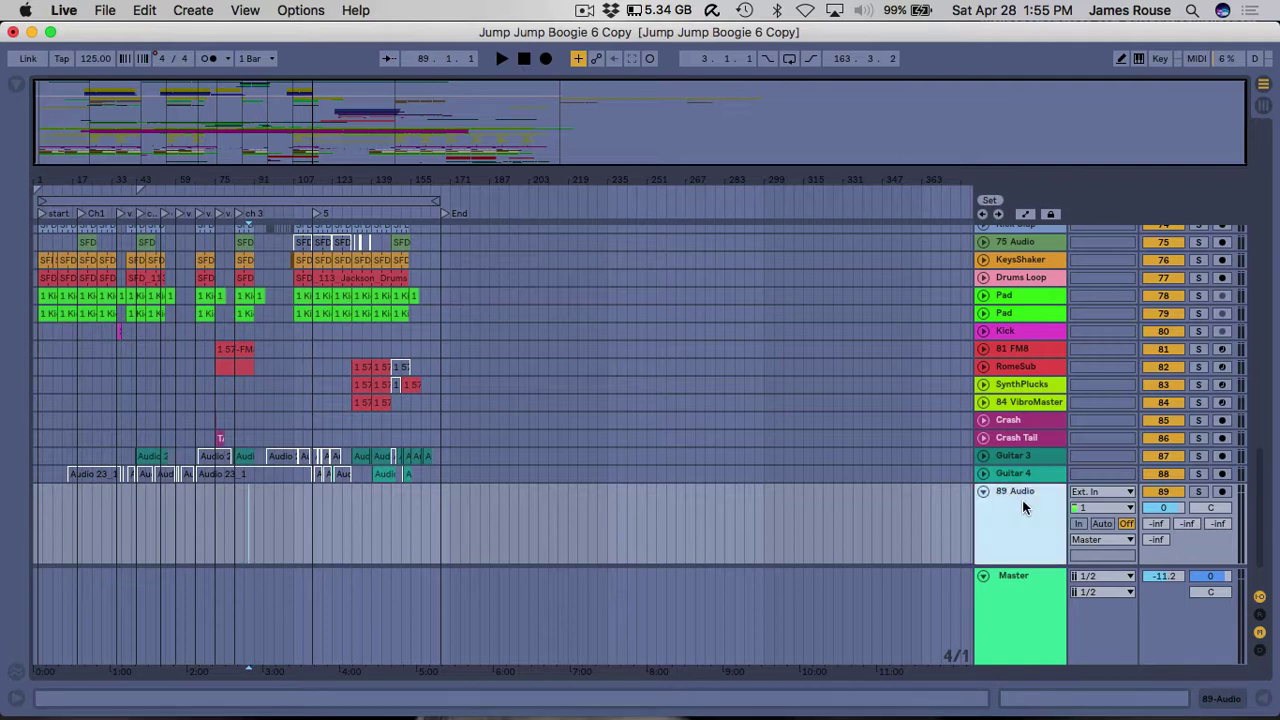
key("Delete")
Examine how the clips on all tracks from Ooh BG Test down to Guitar 4 line up with the song sections.
scroll(801, 460, "up", 15)
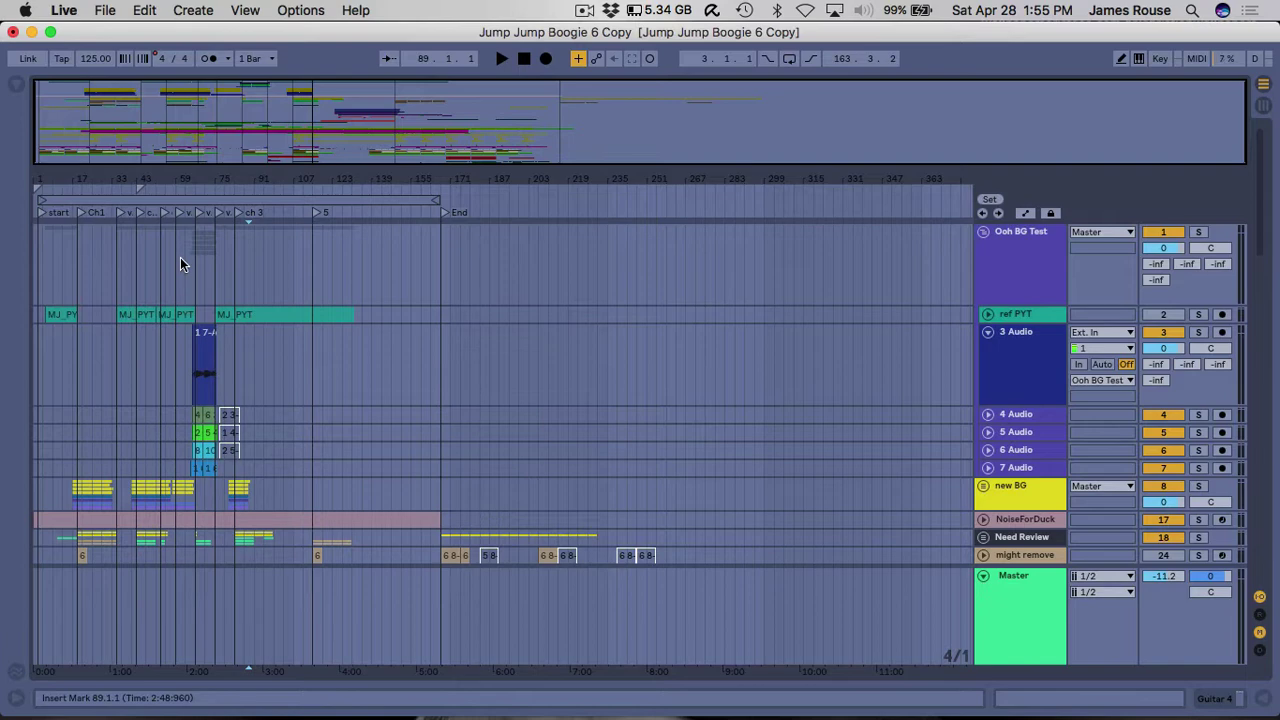
scroll(371, 455, "down", 5)
scroll(372, 459, "down", 15)
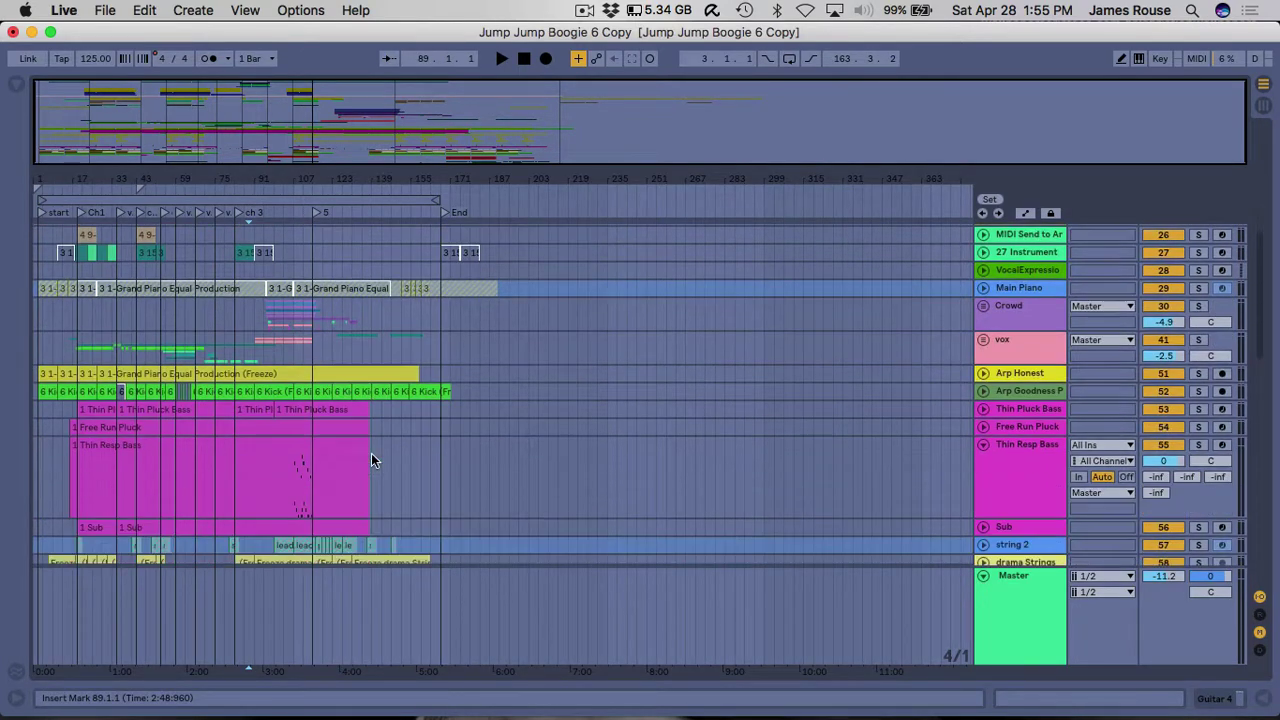
scroll(371, 458, "down", 10)
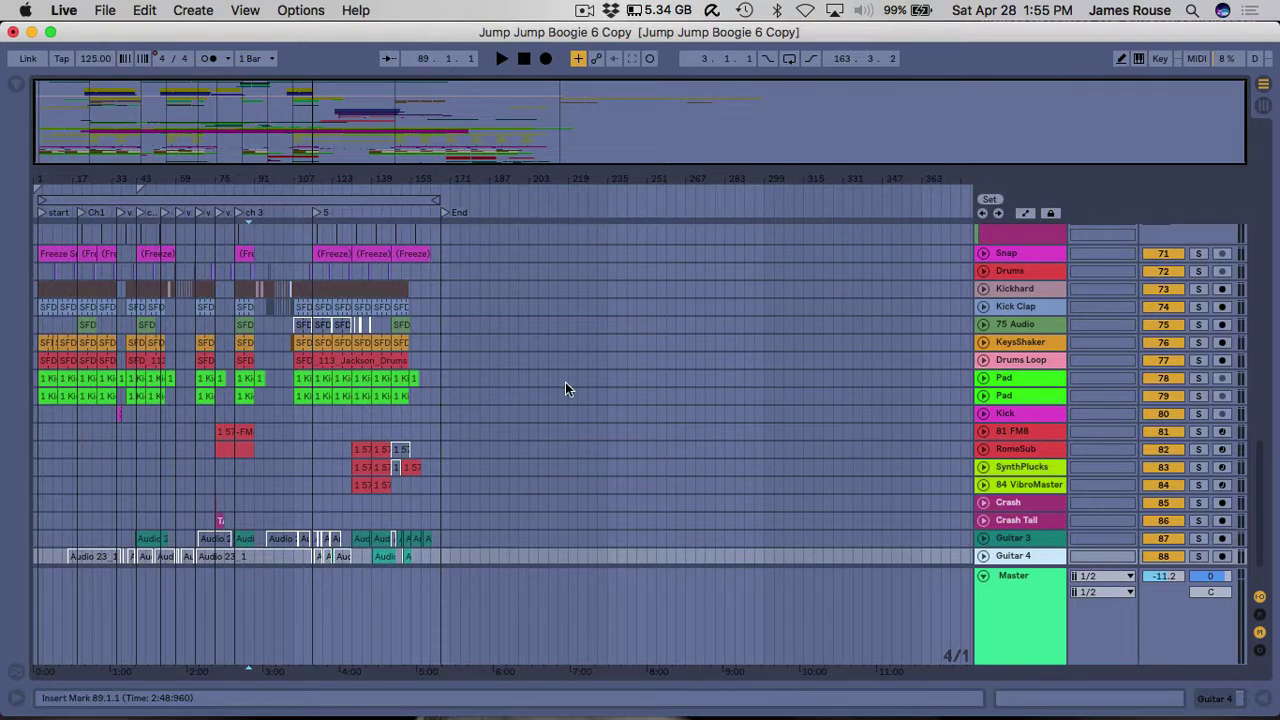
scroll(404, 418, "up", 20)
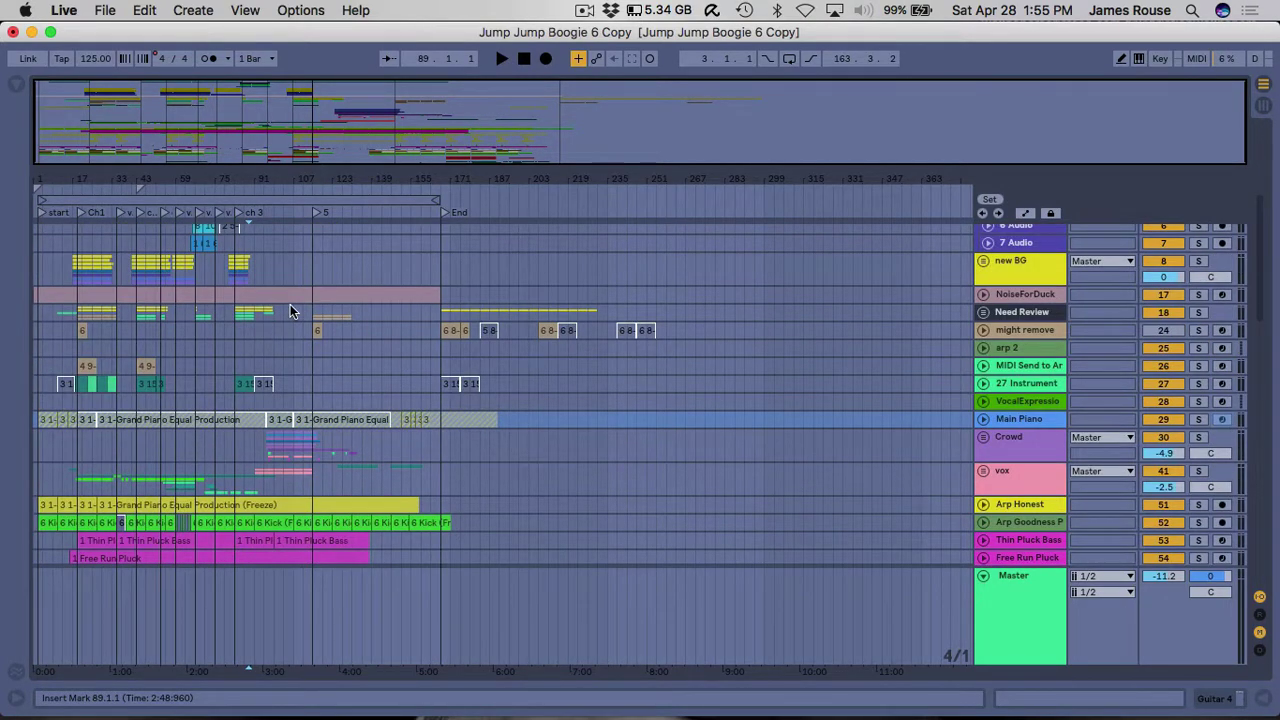
scroll(290, 304, "down", 5)
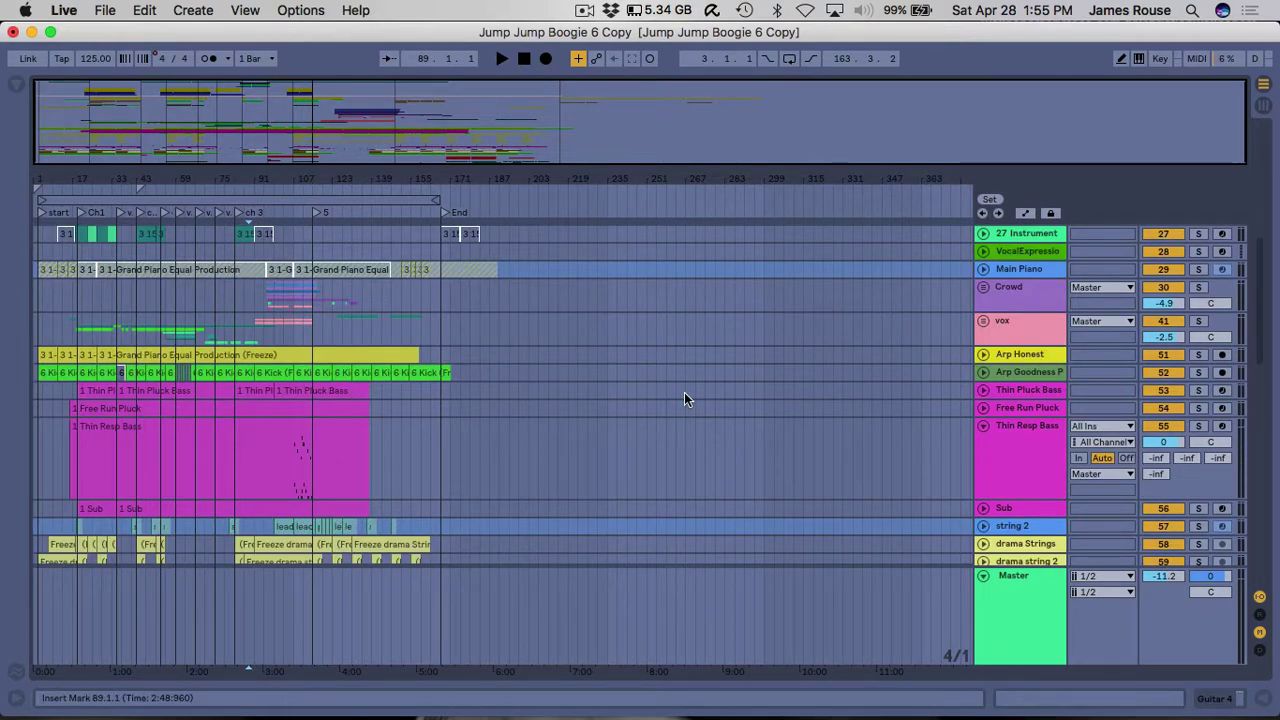
scroll(615, 518, "down", 10)
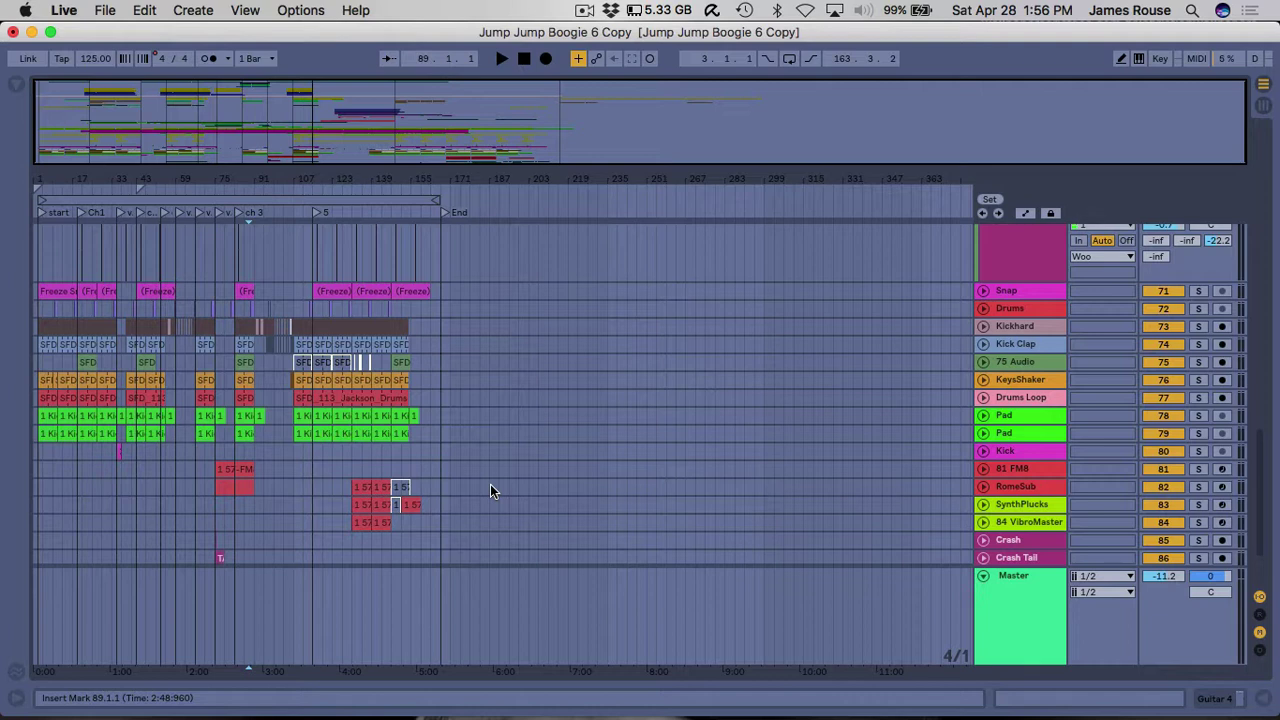
scroll(490, 488, "up", 15)
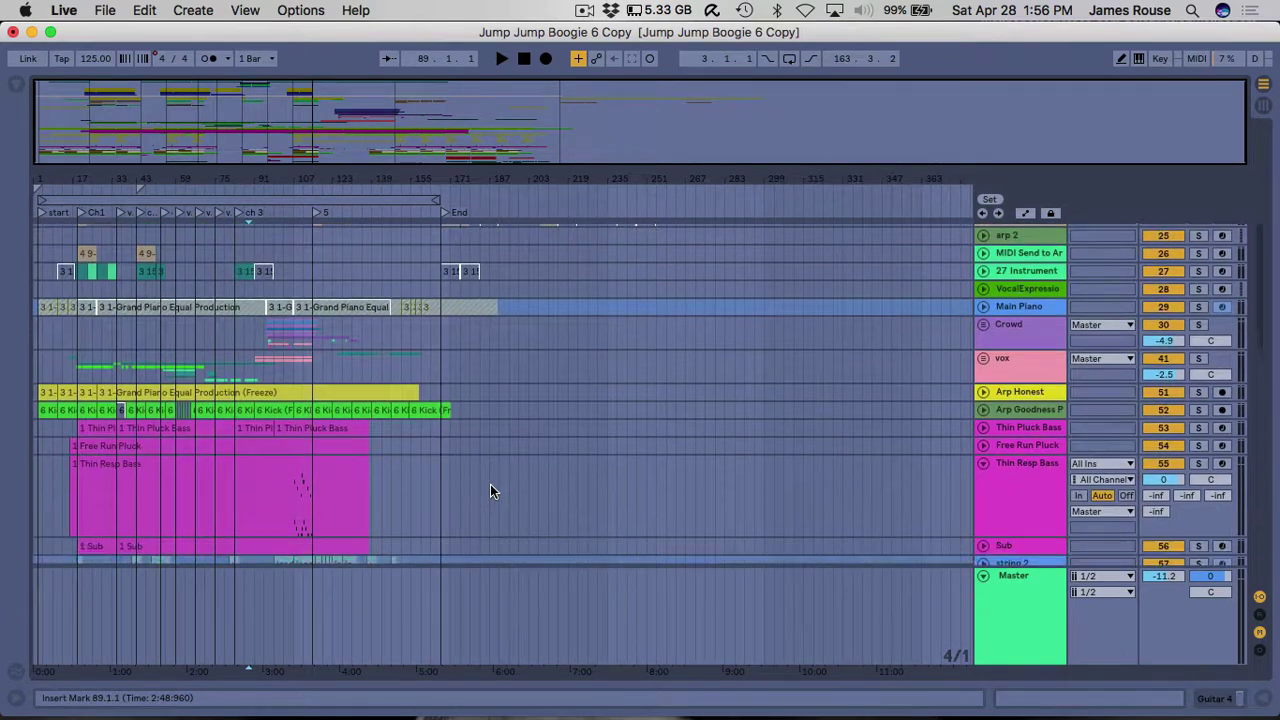
scroll(490, 491, "down", 15)
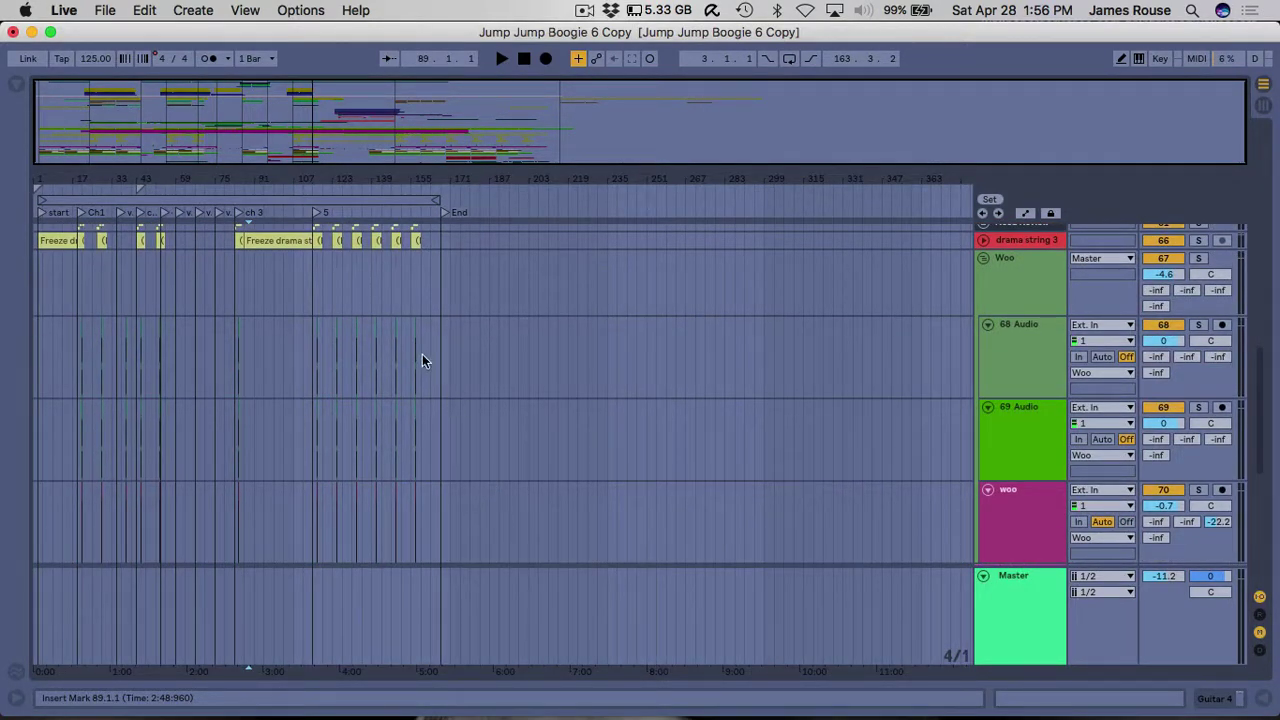
Inspect the short clips at 132.4.1 in the Woo group up close, select the one on 68 Audio, and widen the timeline view again.
mouse_move(361, 183)
left_mouse_down()
mouse_move(361, 240)
mouse_move(385, 230)
left_mouse_up()
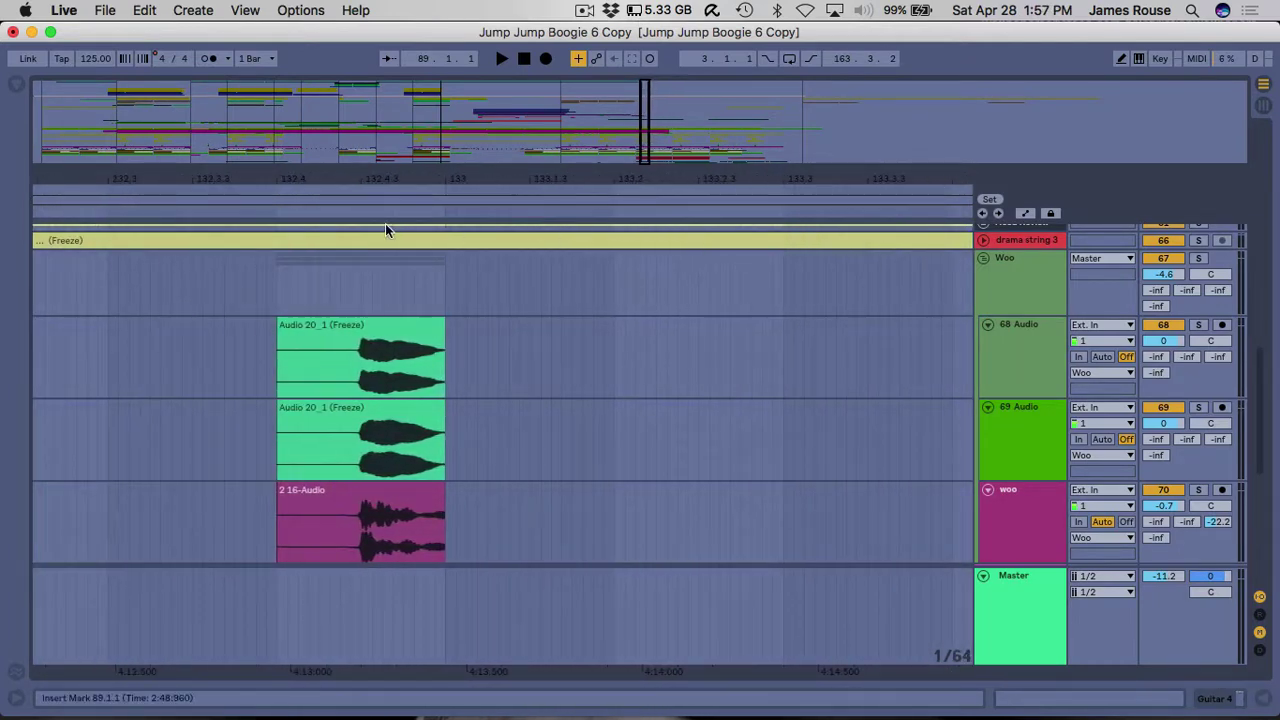
left_click(410, 332)
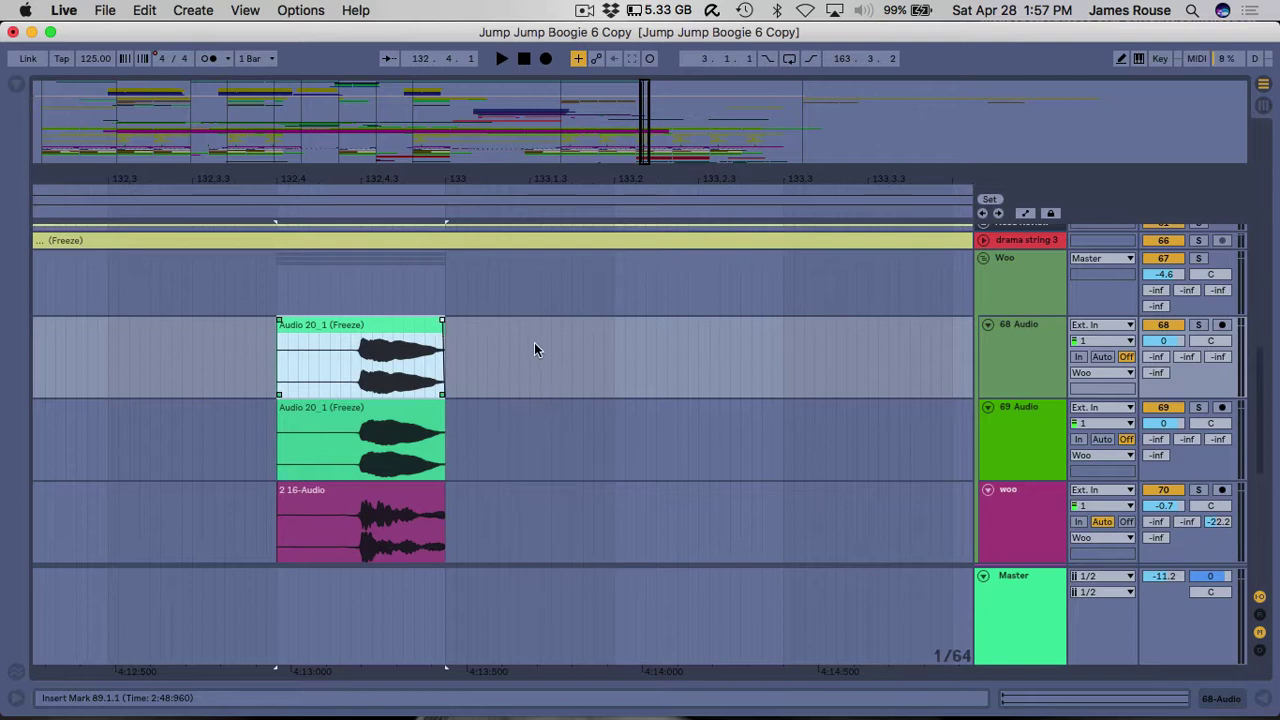
left_click(440, 188)
key("minus")
key("minus")
key("minus")
key("minus")
key("minus")
key("minus")
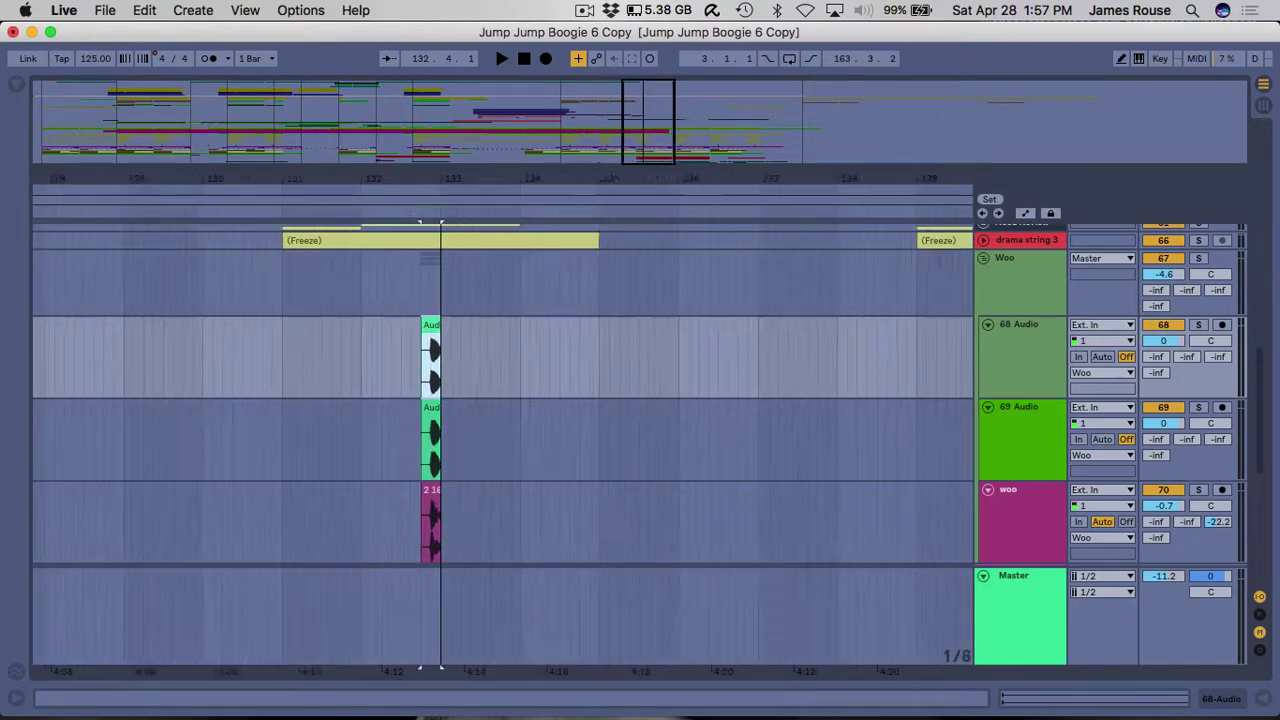
Move the NoiseForDuck track to the very start of the track list, above Ooh BG Test.
scroll(568, 523, "up", 15)
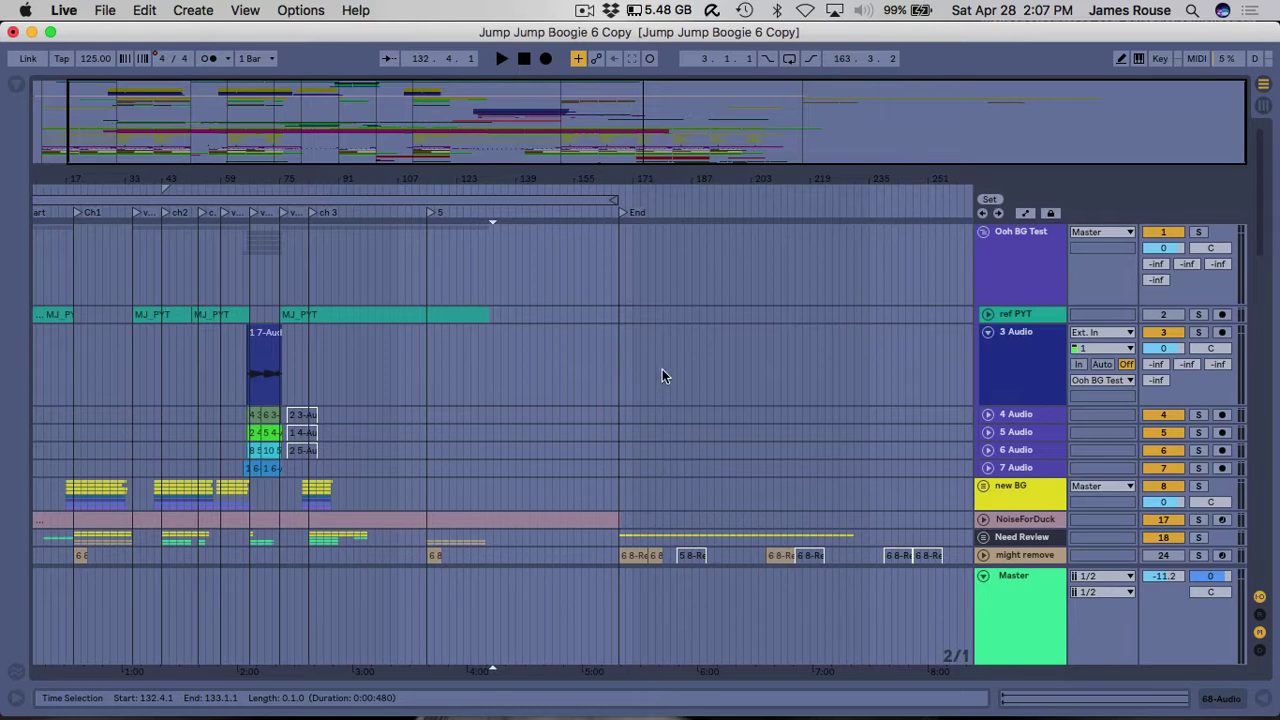
scroll(662, 376, "up", 5)
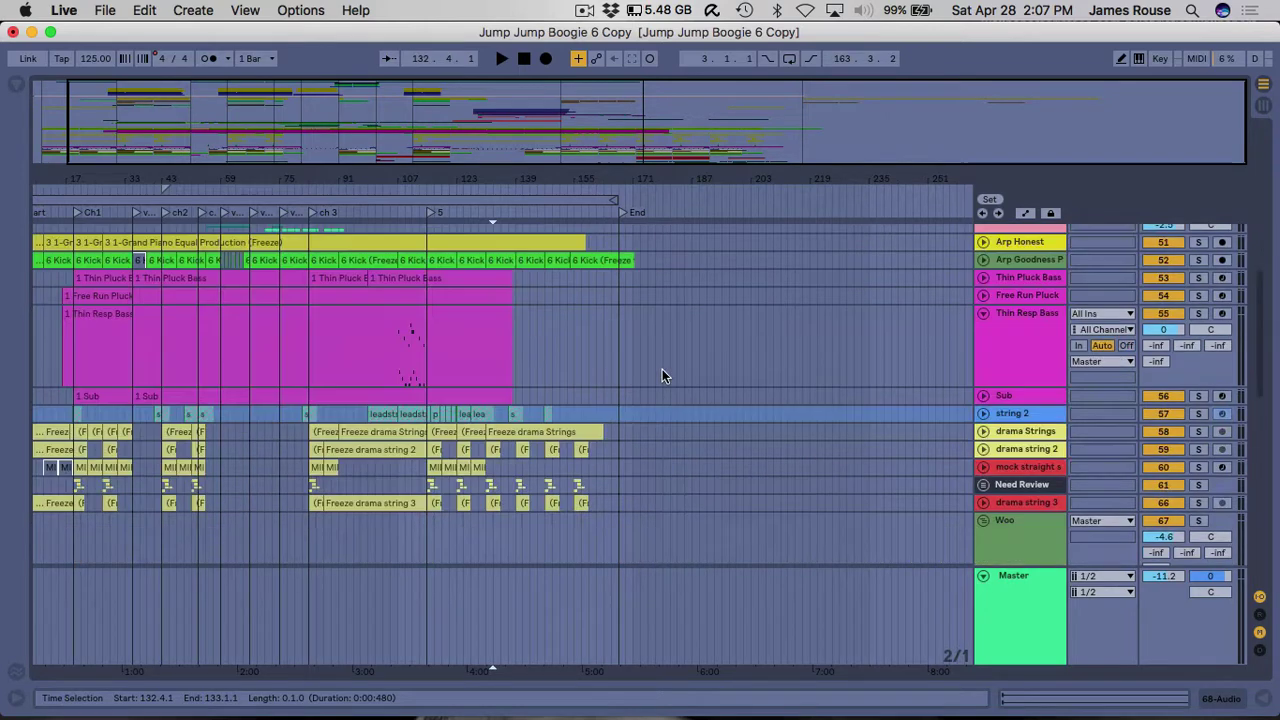
scroll(662, 376, "down", 10)
scroll(662, 376, "up", 5)
scroll(662, 376, "down", 1)
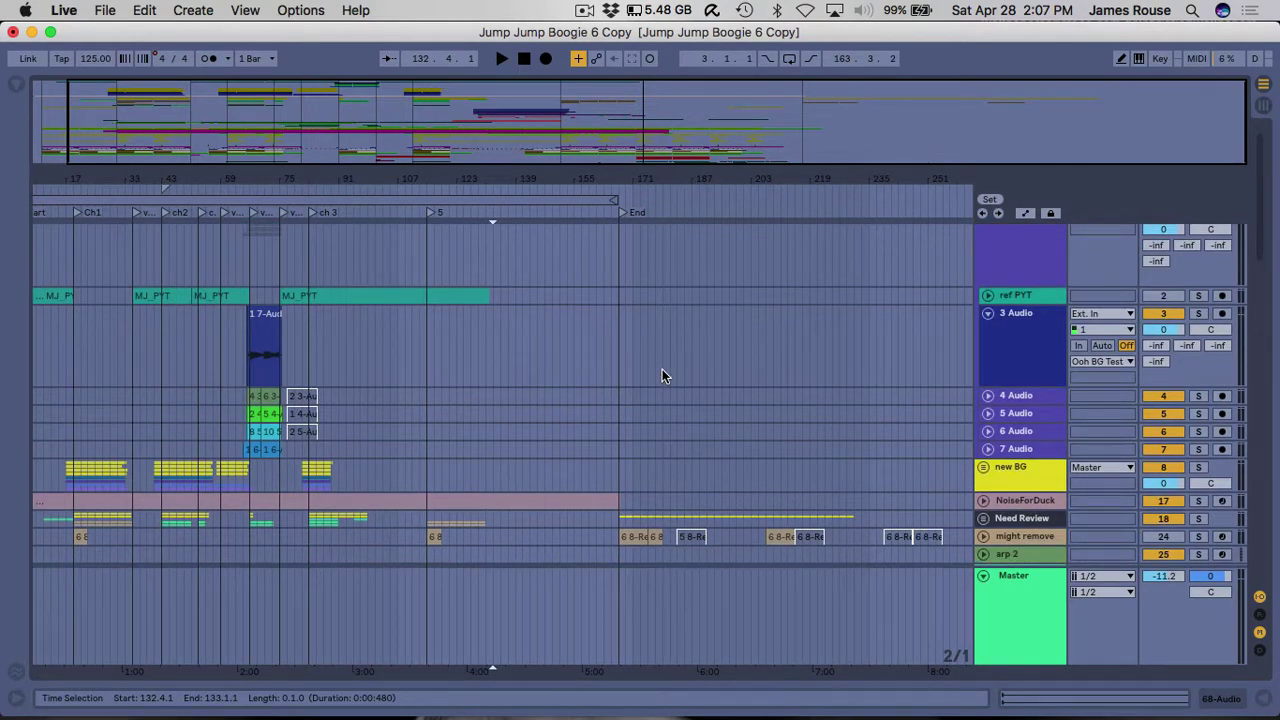
left_click(1025, 502)
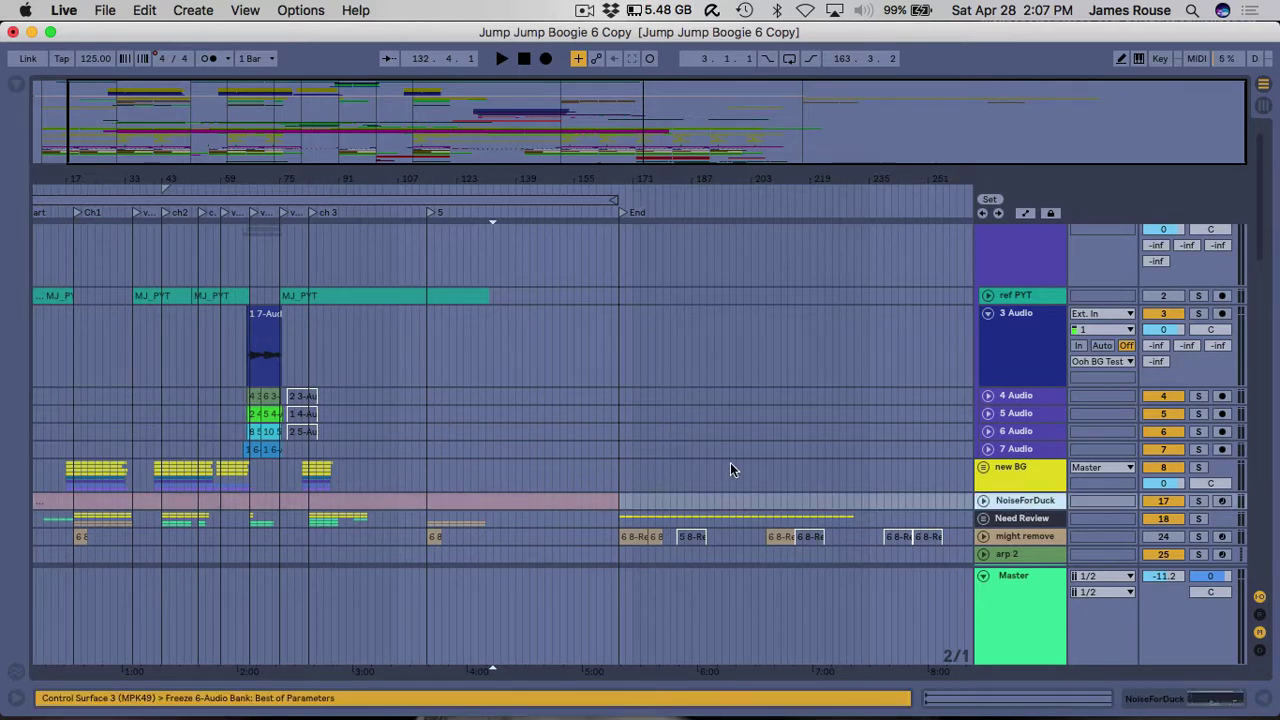
scroll(733, 461, "down", 6)
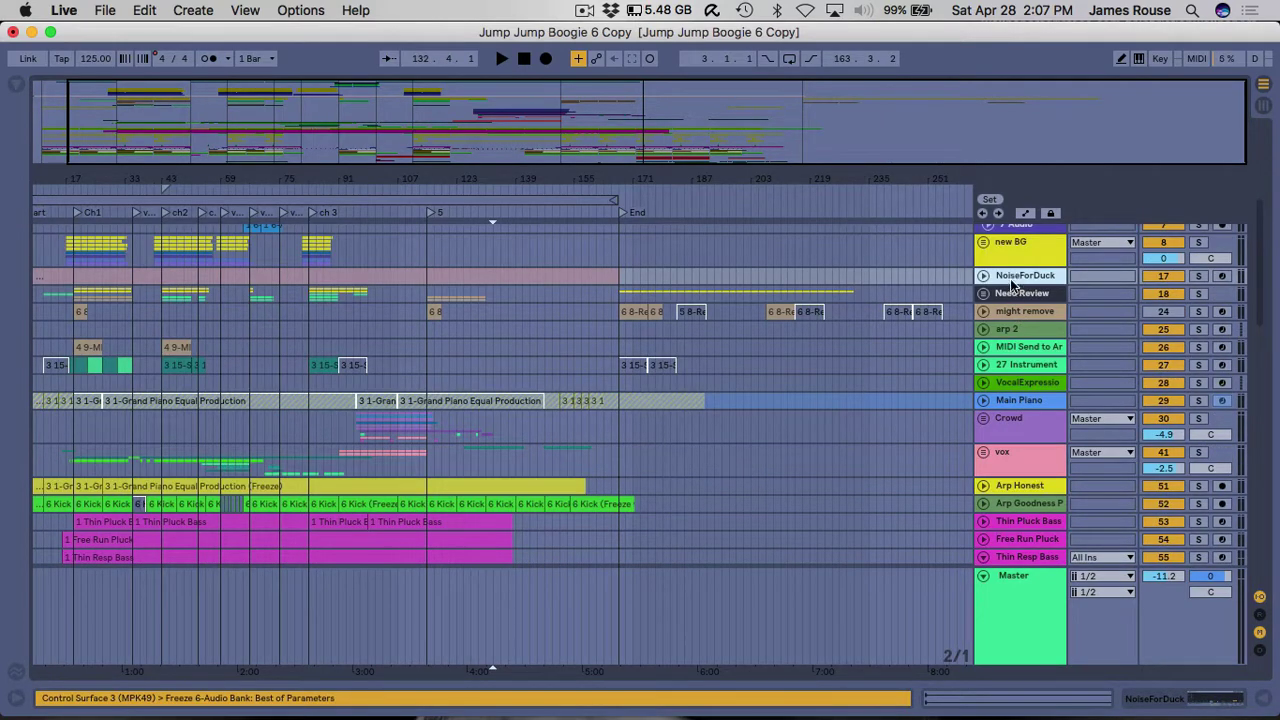
scroll(1009, 288, "up", 7)
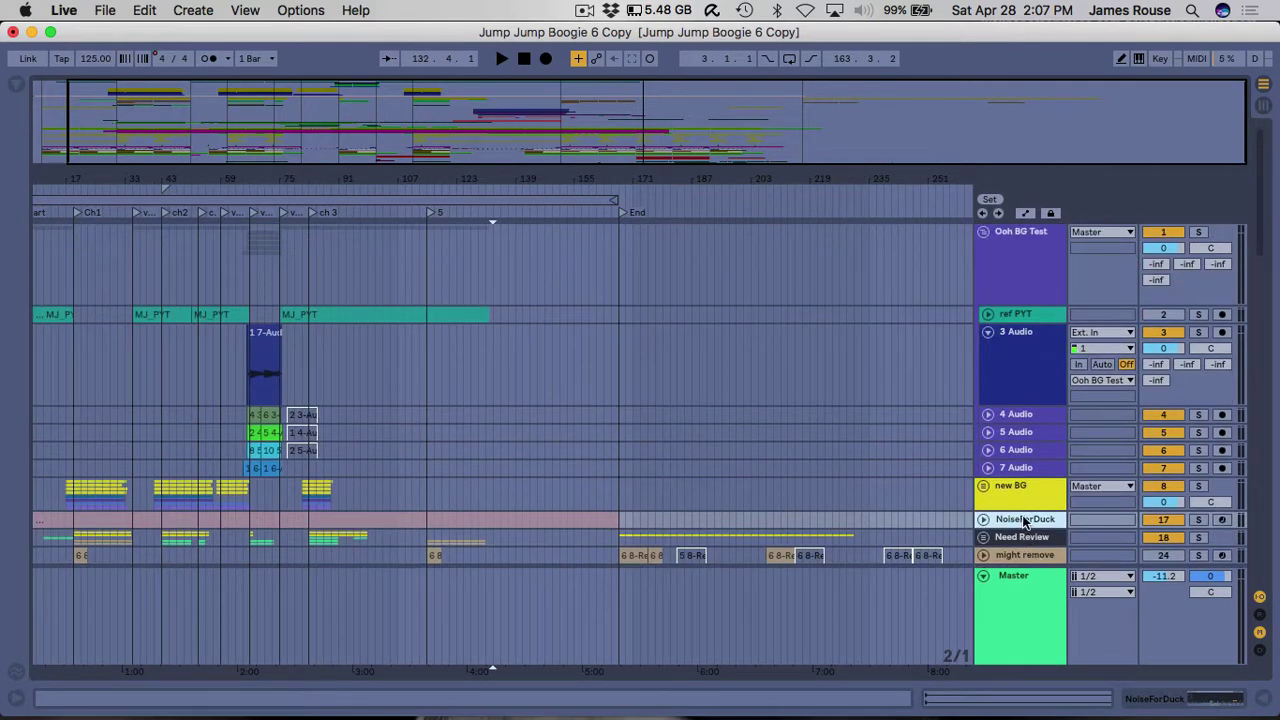
left_click_drag(1024, 522, 1028, 246)
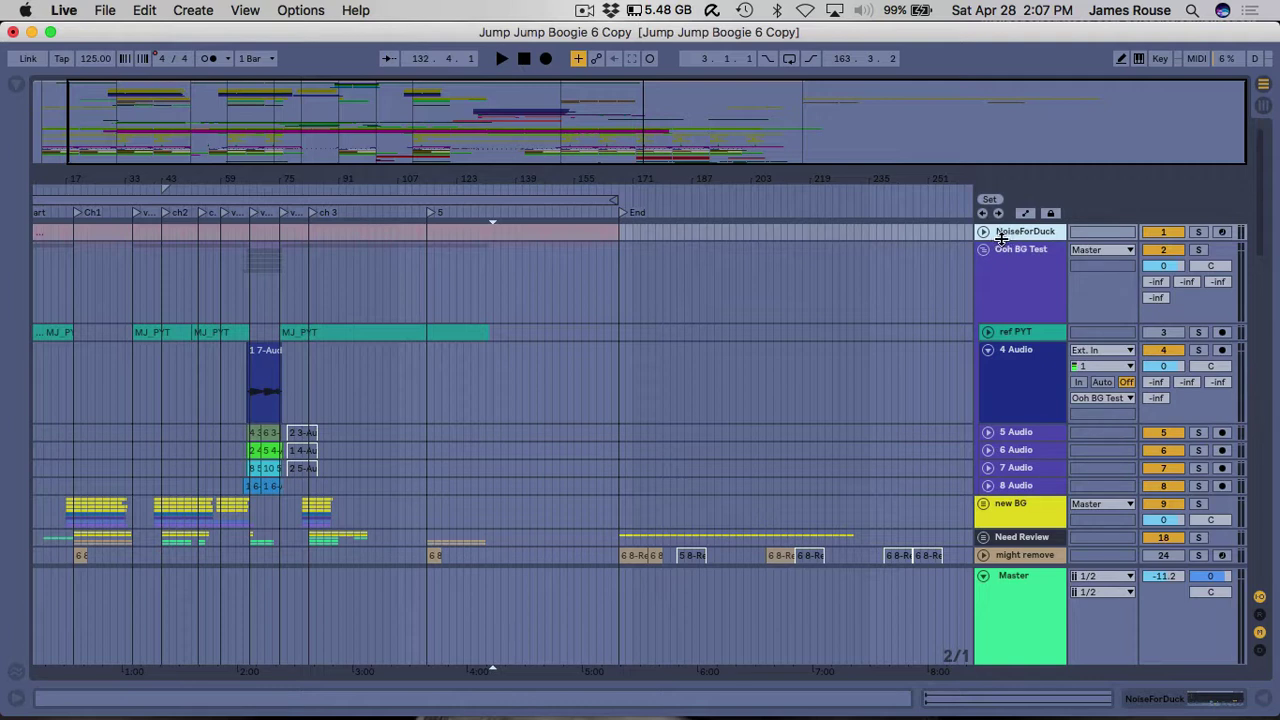
Rename the NoiseForDuck track as SC Input.
double_click(1001, 237)
type("SC Input")
key("Return")
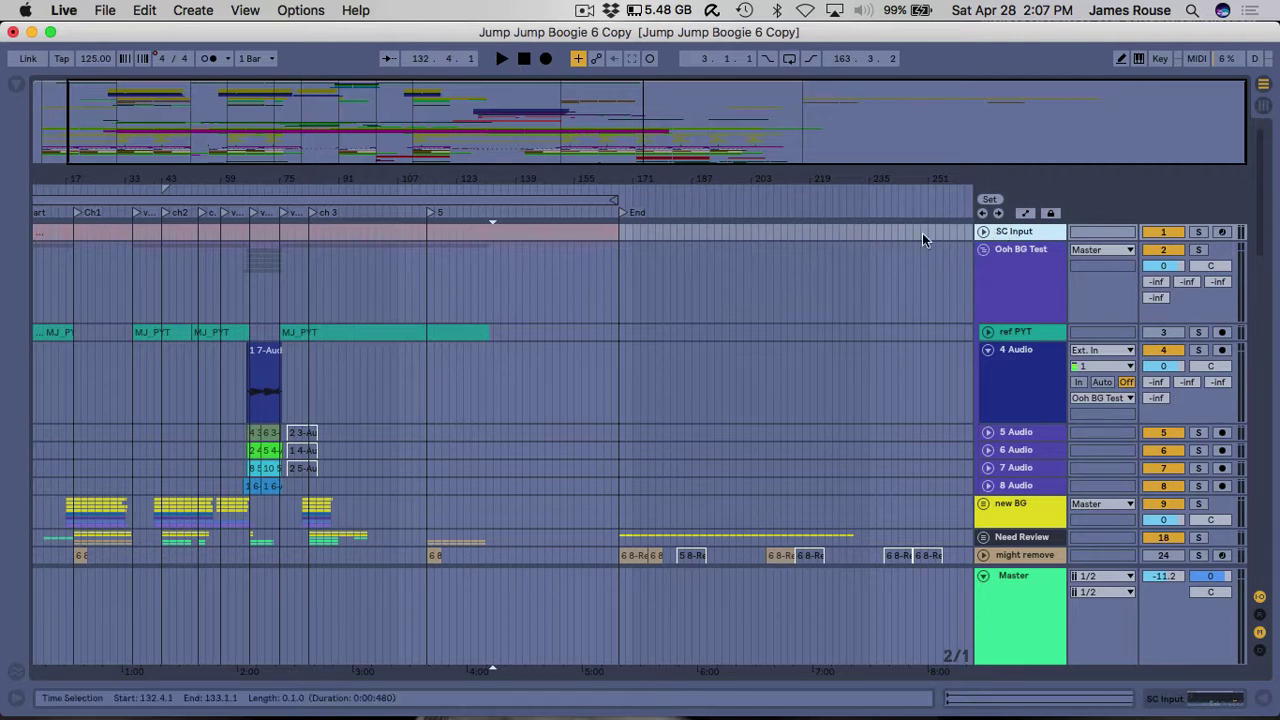
Unfold and solo the SC Input track, then play it briefly from 101.1.1.
left_click(984, 232)
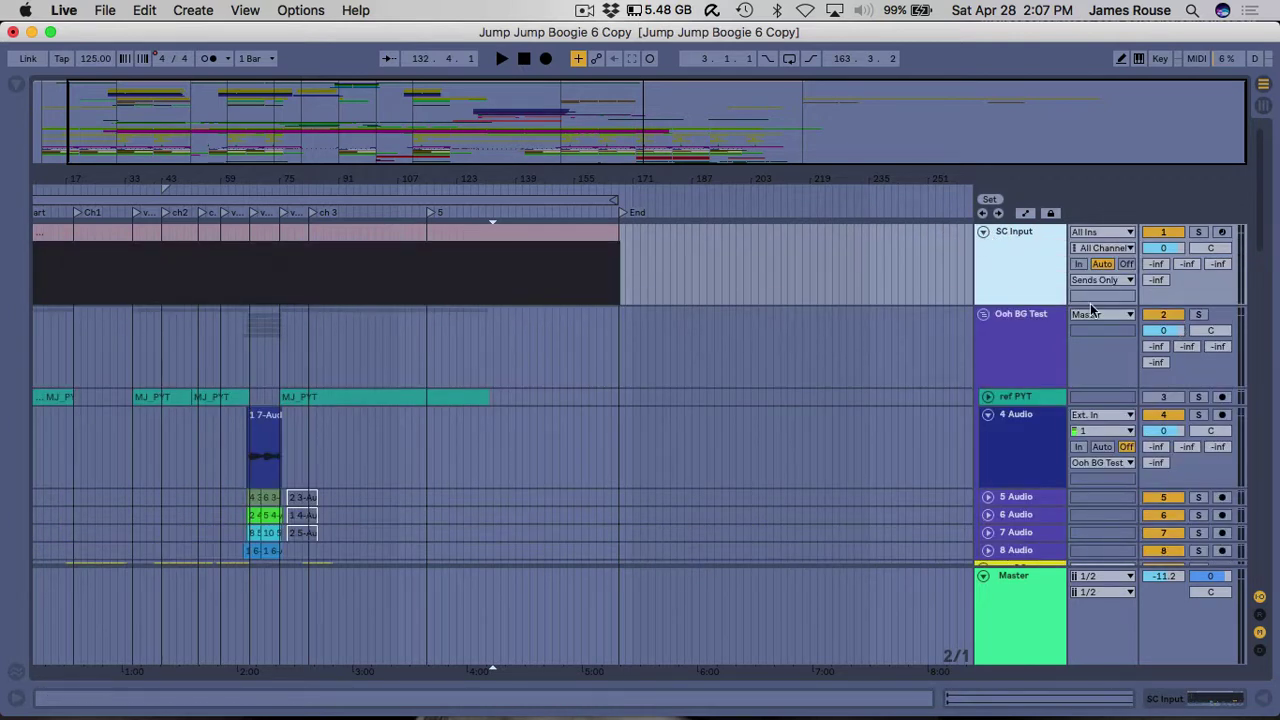
left_click(1198, 233)
left_click(377, 274)
key("space")
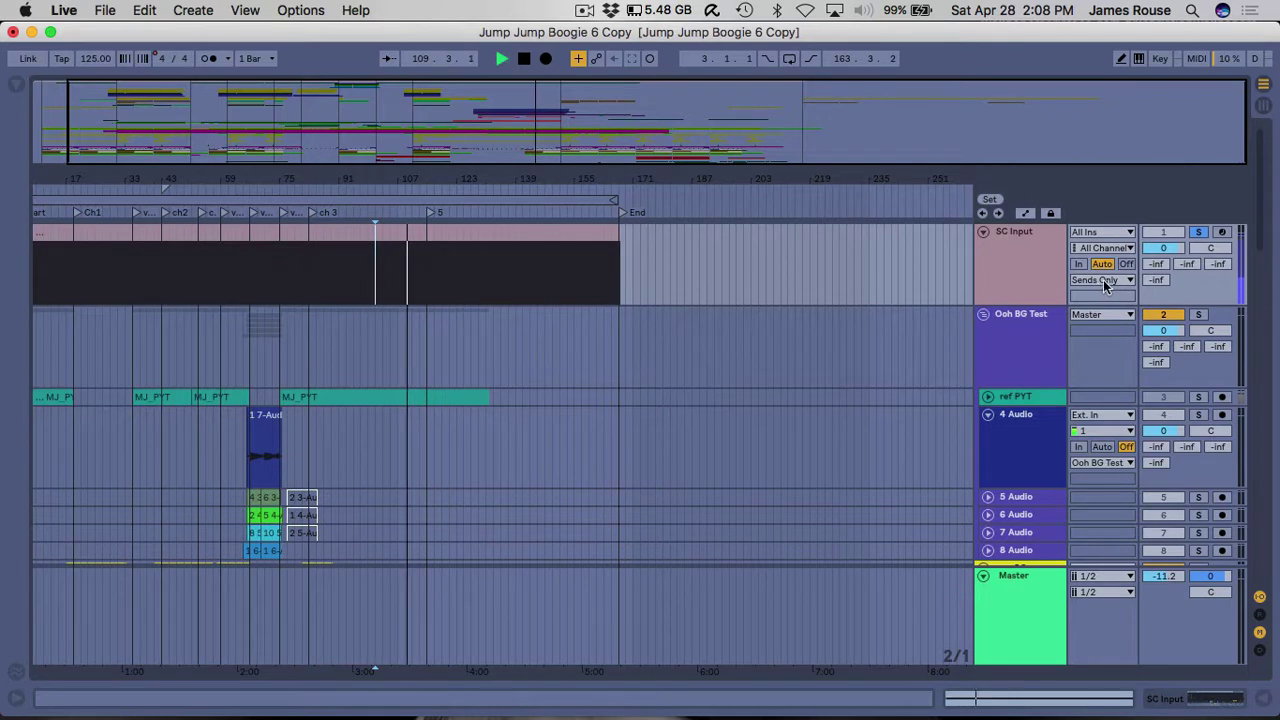
key("space")
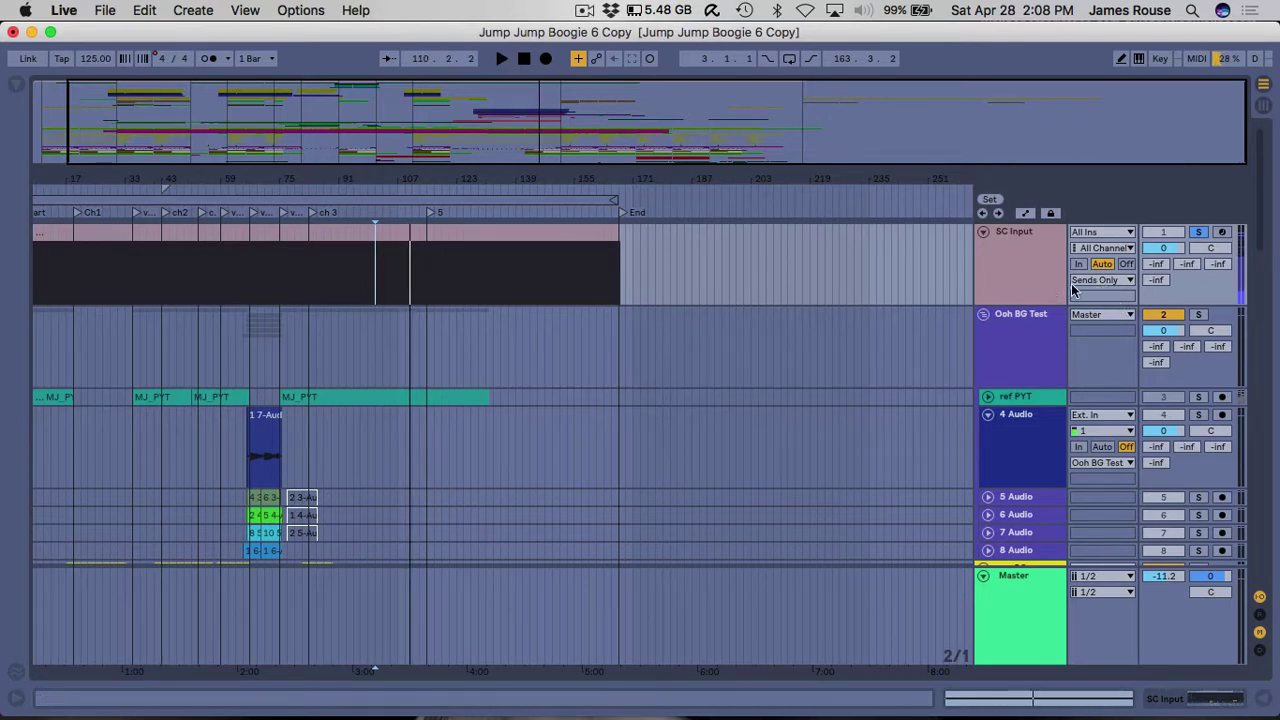
Route the SC Input track's output to Master and play it from 101.1.1.
left_click(1093, 286)
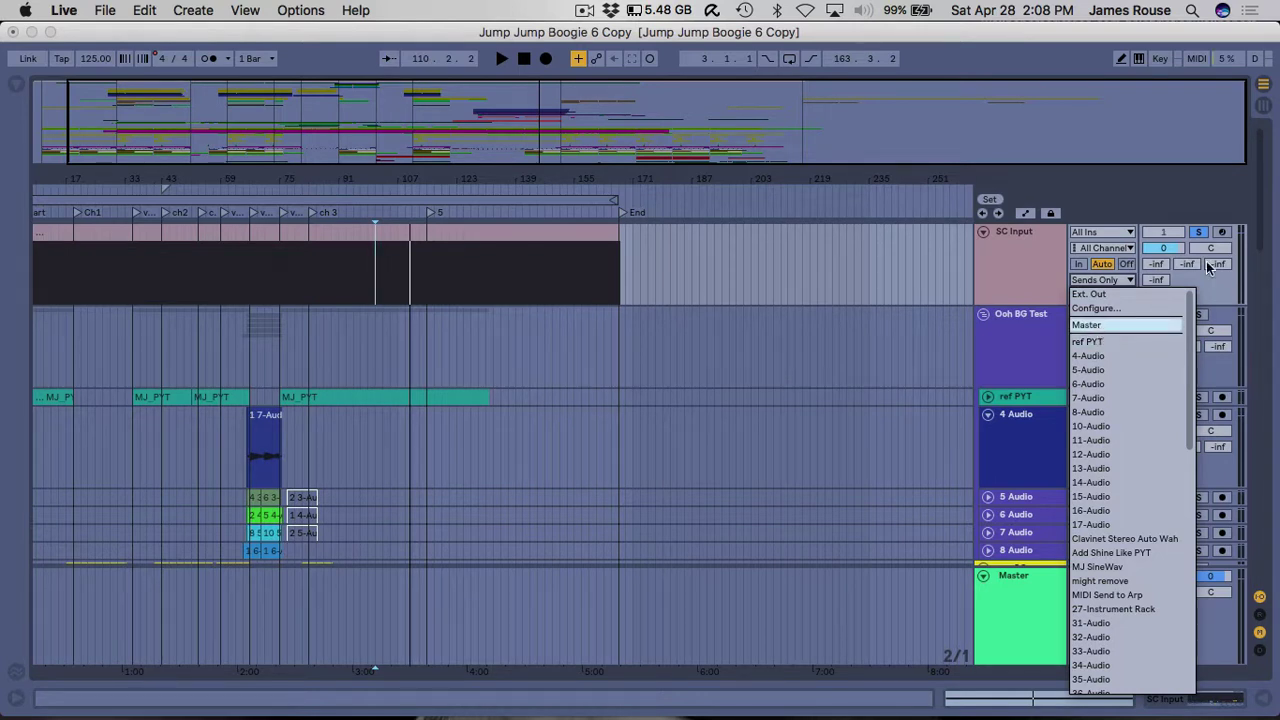
key("Return")
key("space")
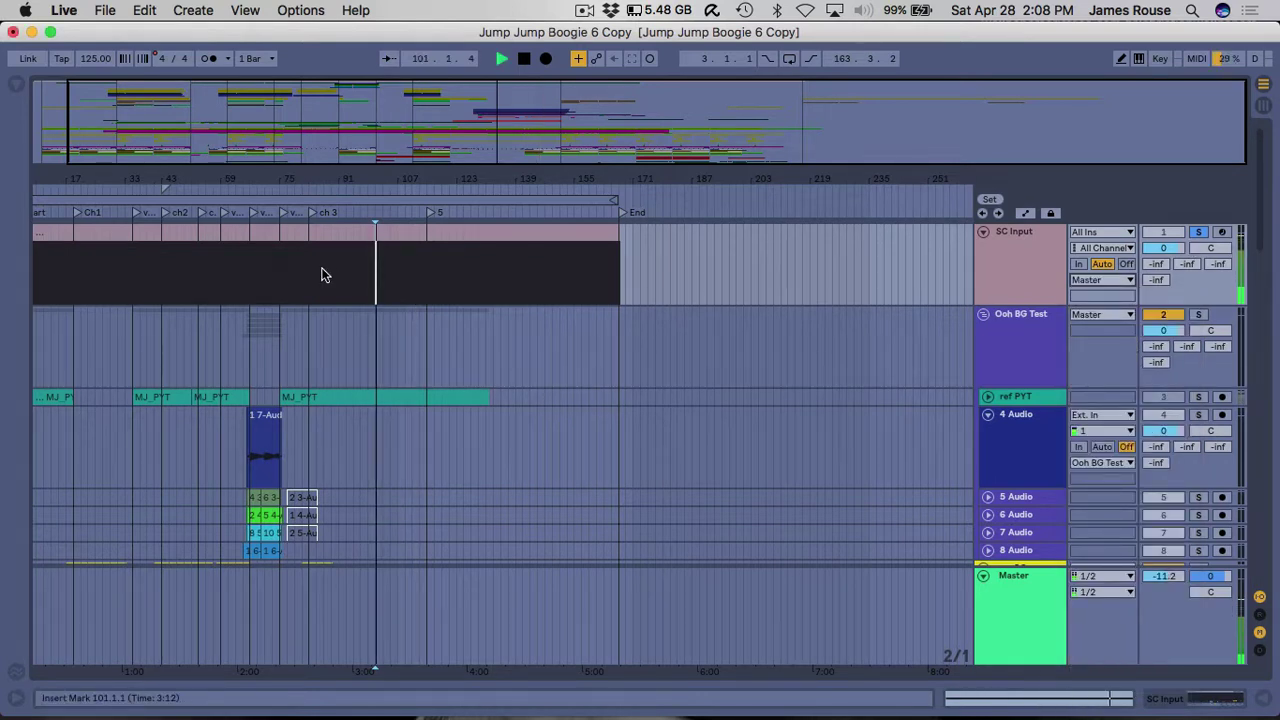
Show the SC Input track's sampler, enlarge the Freeze 6-Audio waveform to inspect it, and fold the track.
double_click(1007, 247)
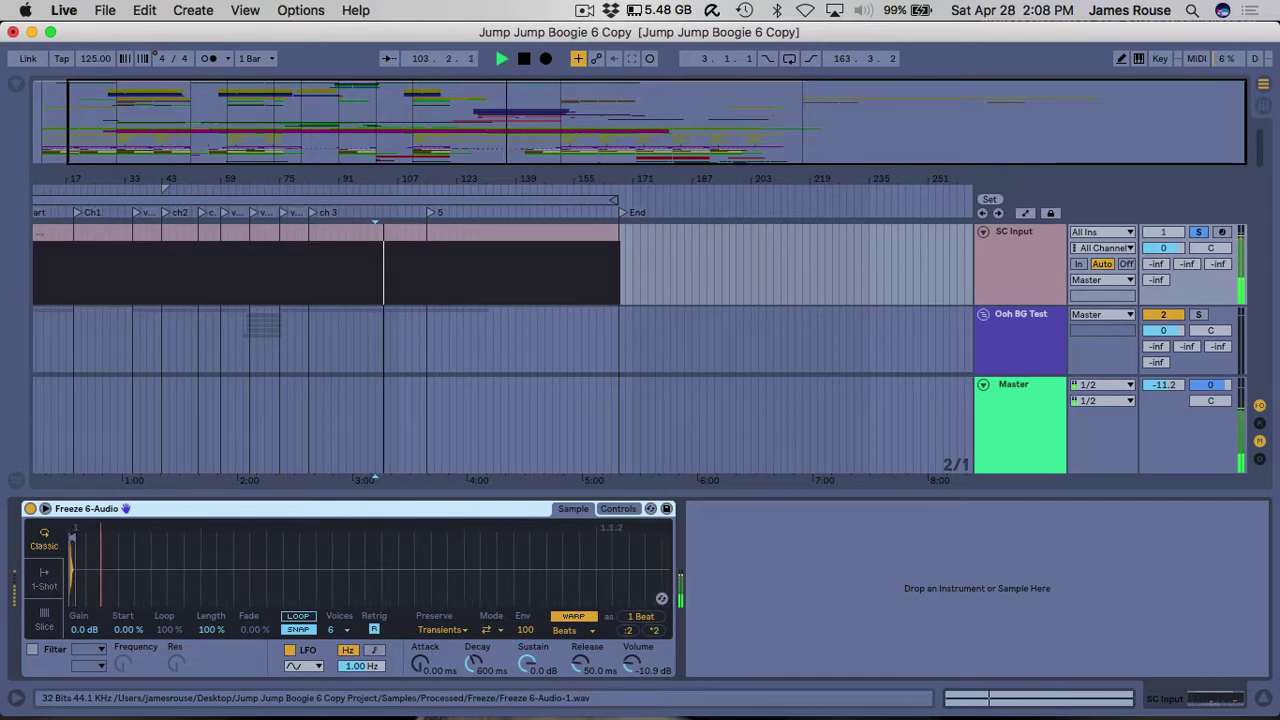
left_click_drag(189, 572, 12, 527)
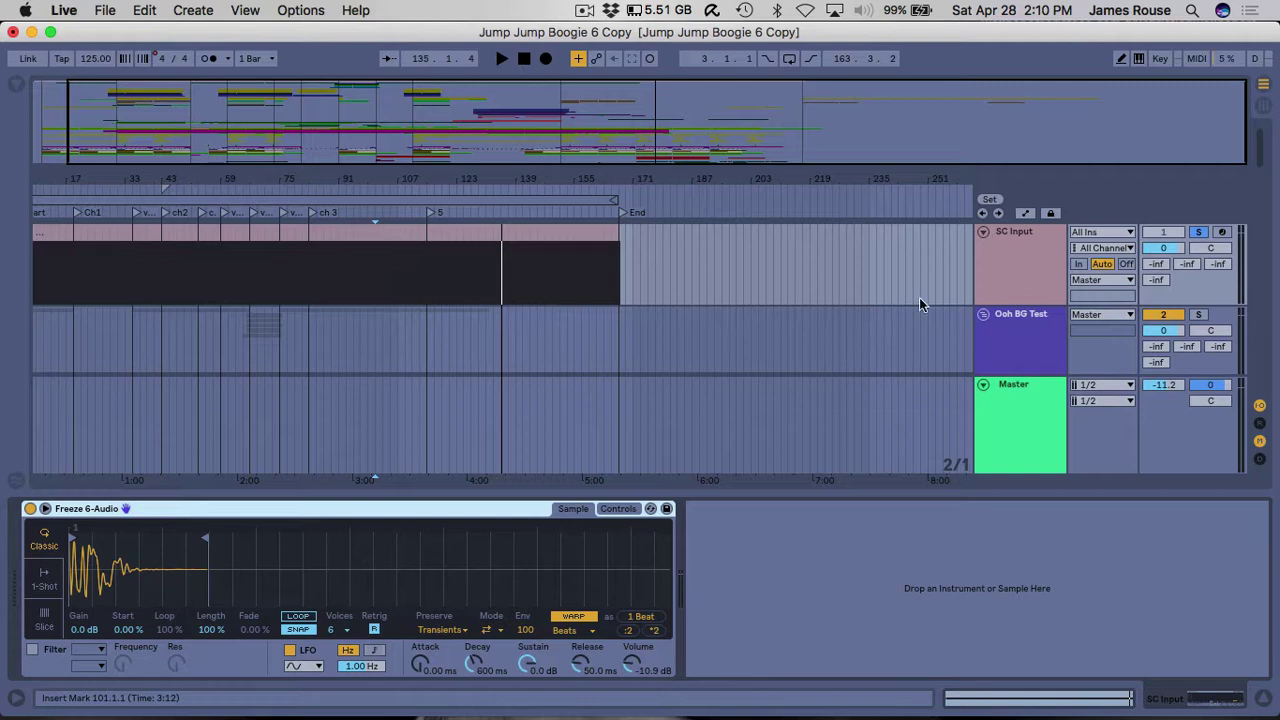
left_click(982, 233)
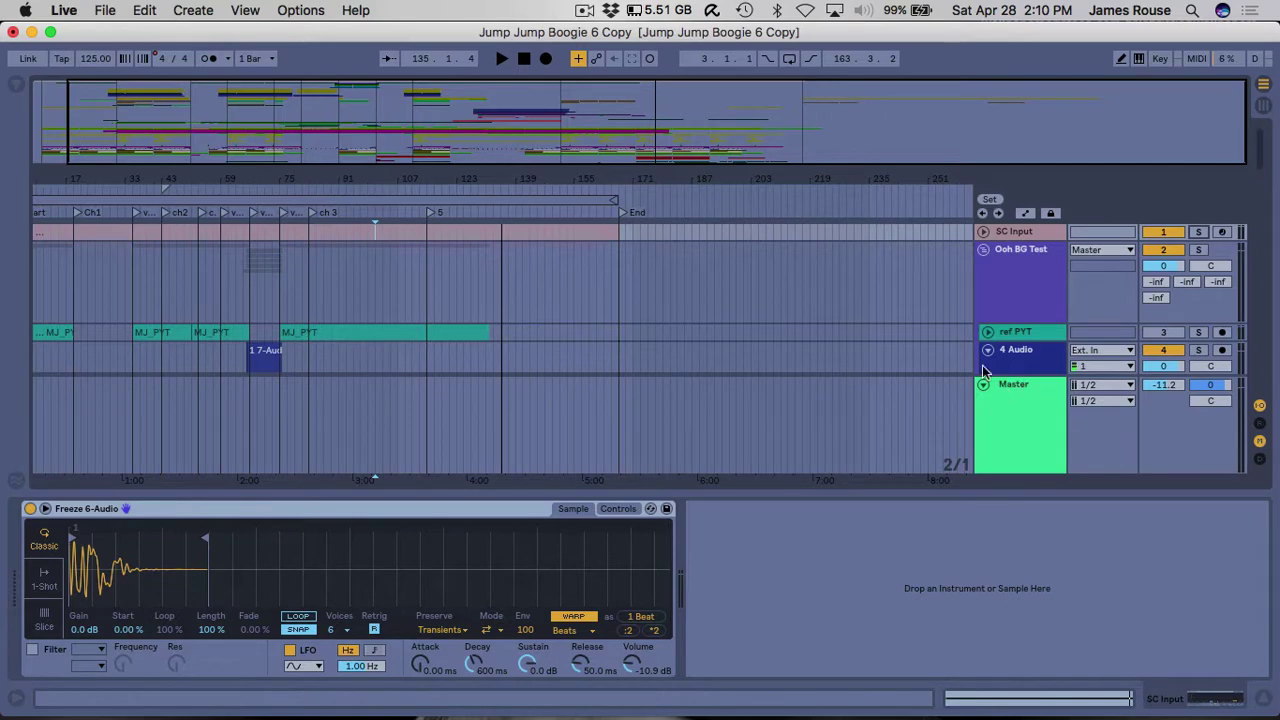
Hide the device view and look through the arrangement between SC Input and Guitar 4.
scroll(491, 272, "down", 15)
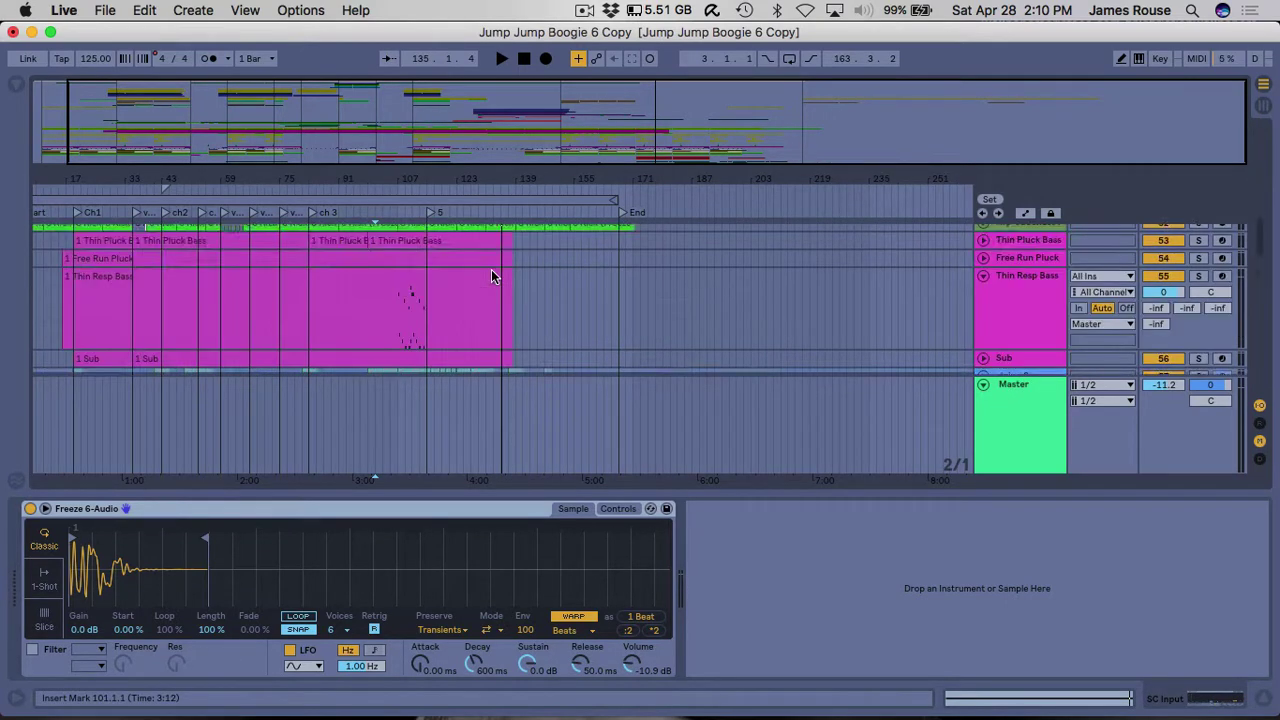
scroll(491, 269, "down", 10)
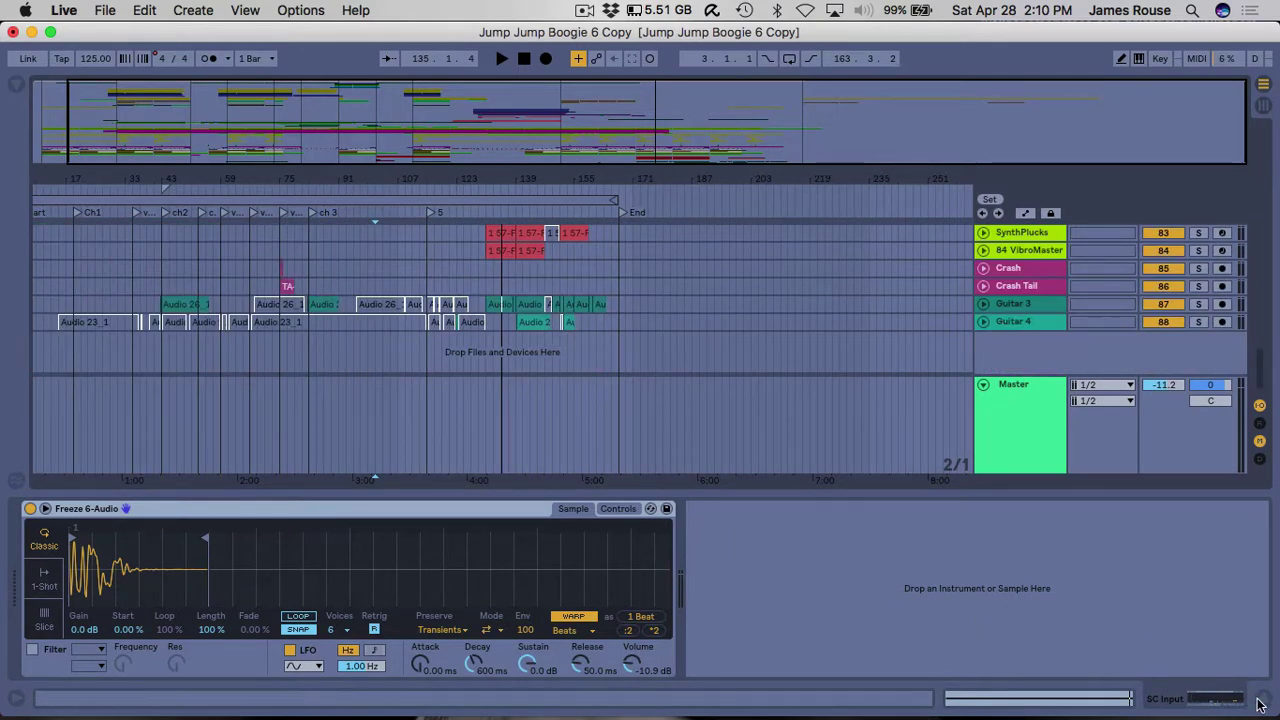
left_click(1260, 705)
scroll(541, 431, "up", 20)
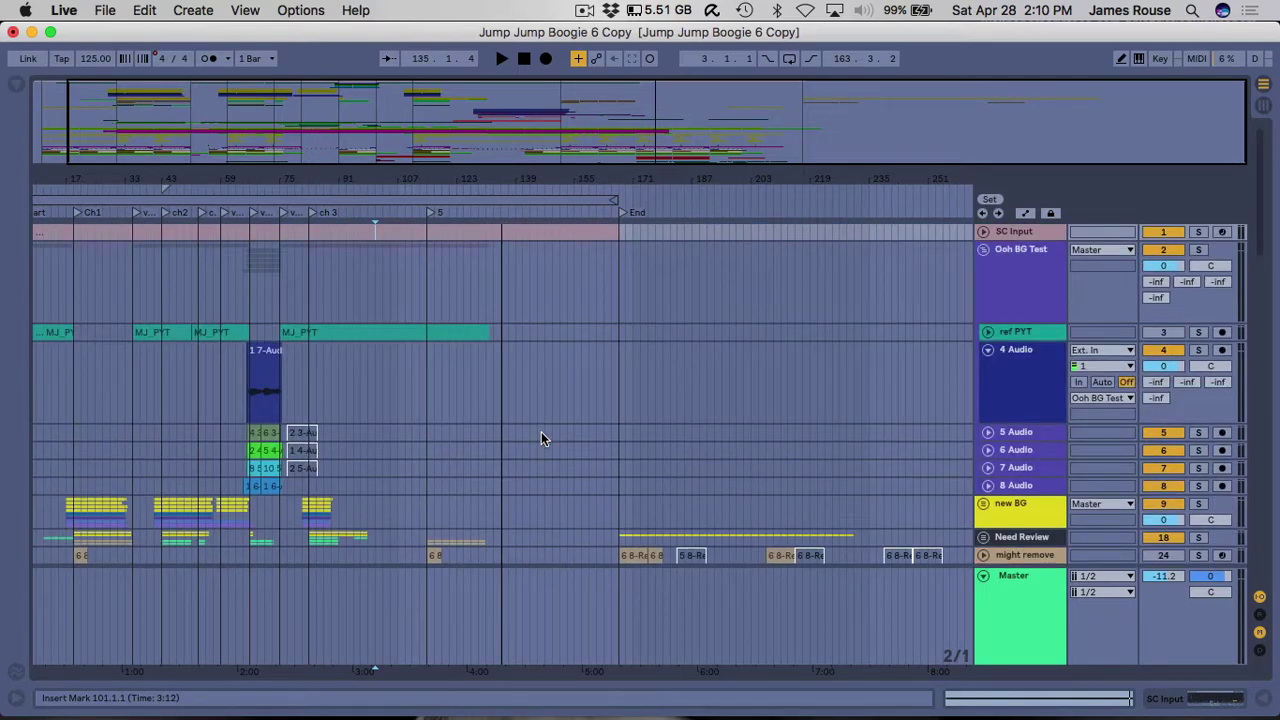
scroll(541, 437, "down", 20)
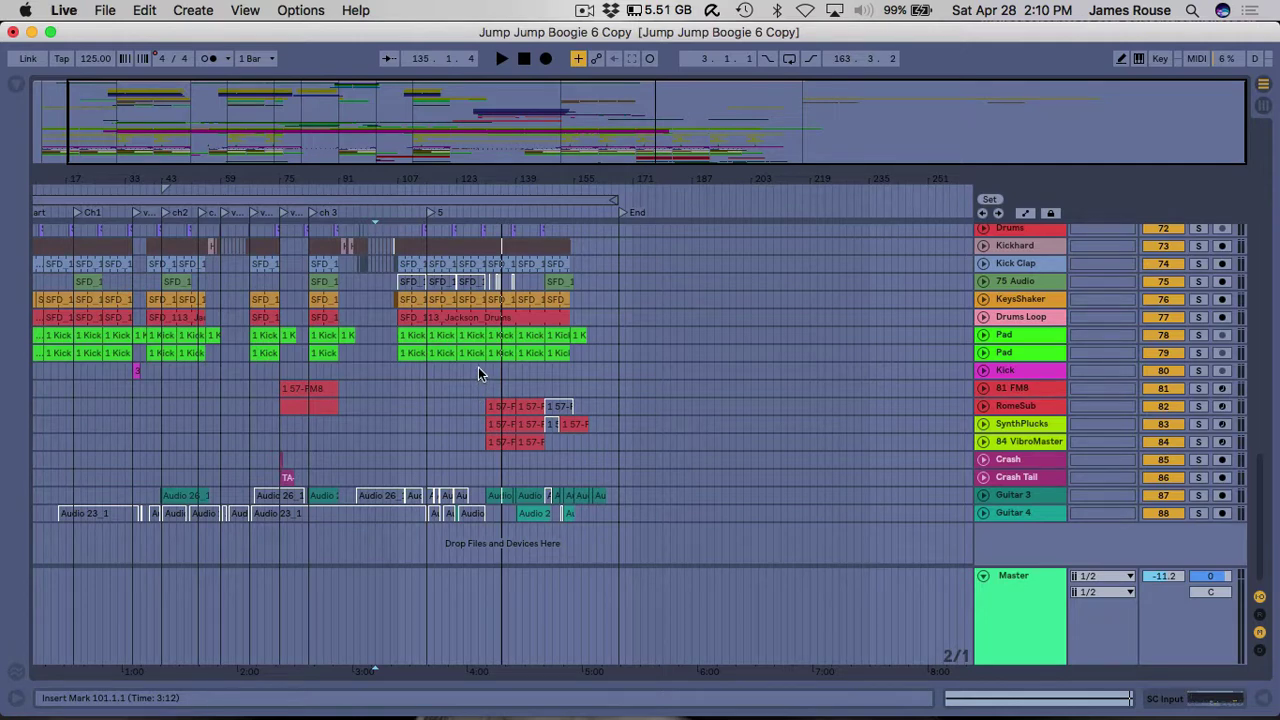
scroll(478, 370, "up", 20)
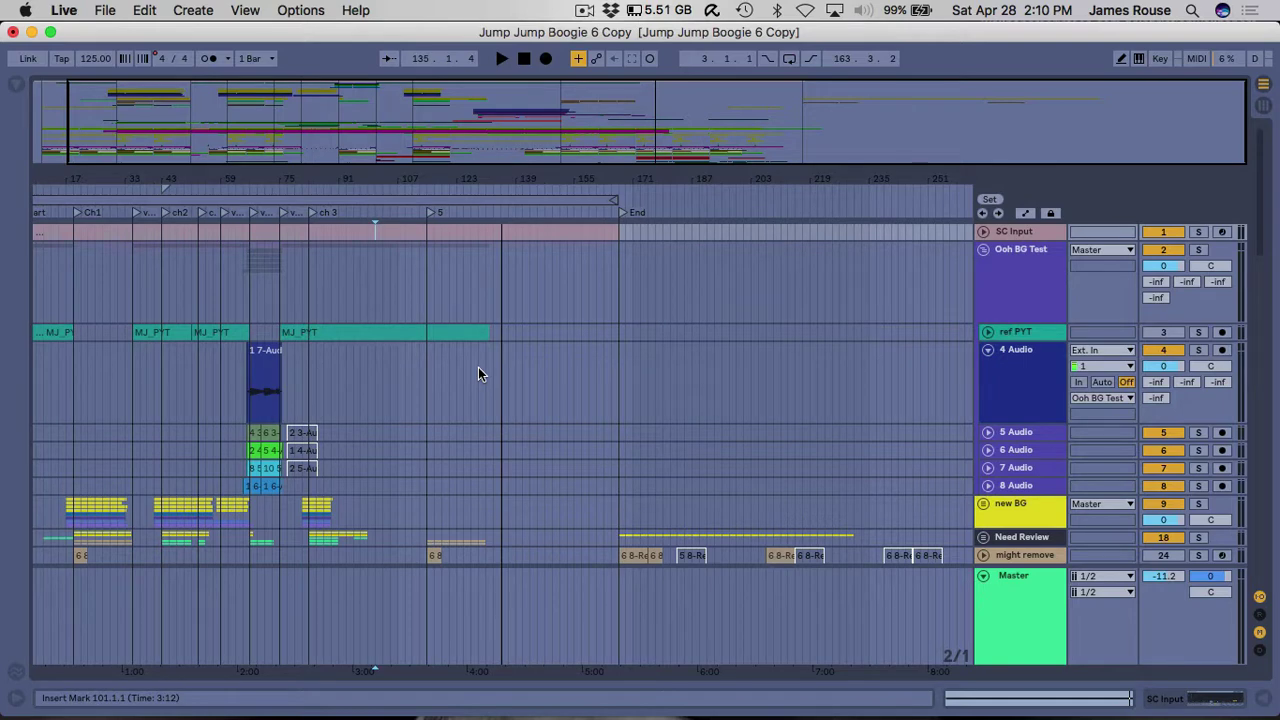
scroll(478, 370, "down", 20)
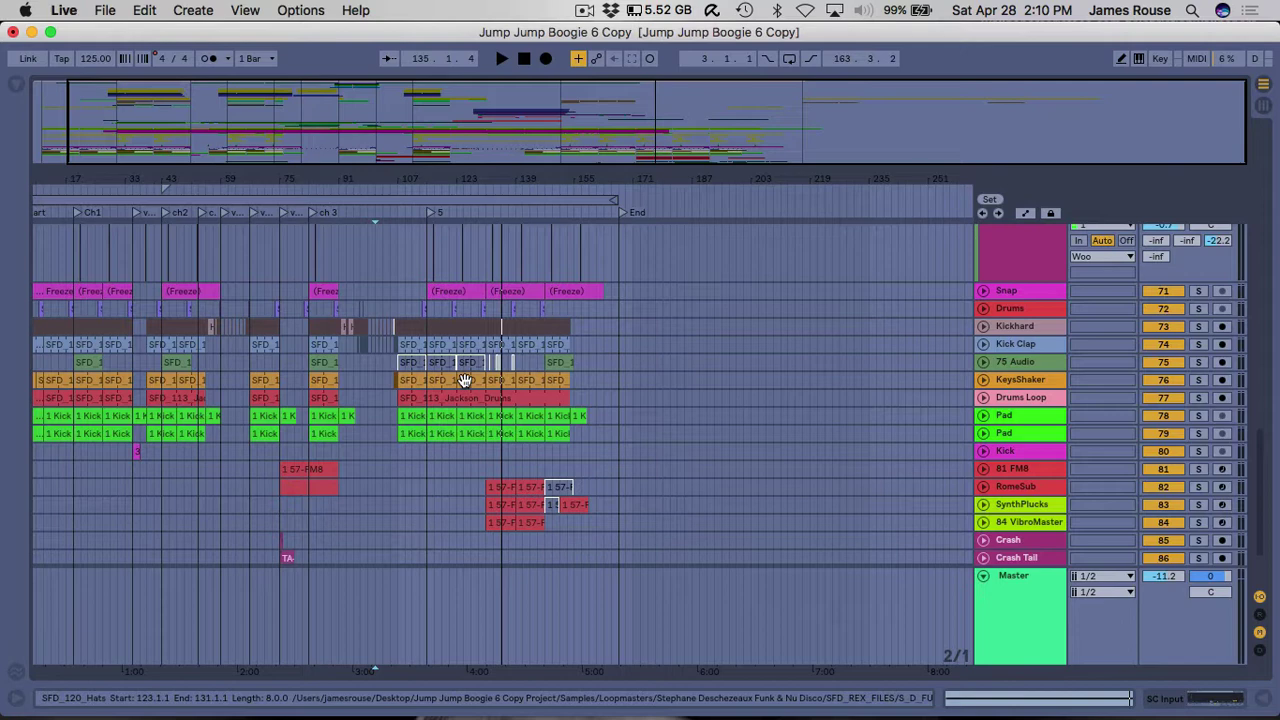
Look over the ref PYT, SC Input and Drums/Perc G. tracks in the James Edits arrangement.
scroll(465, 380, "up", 20)
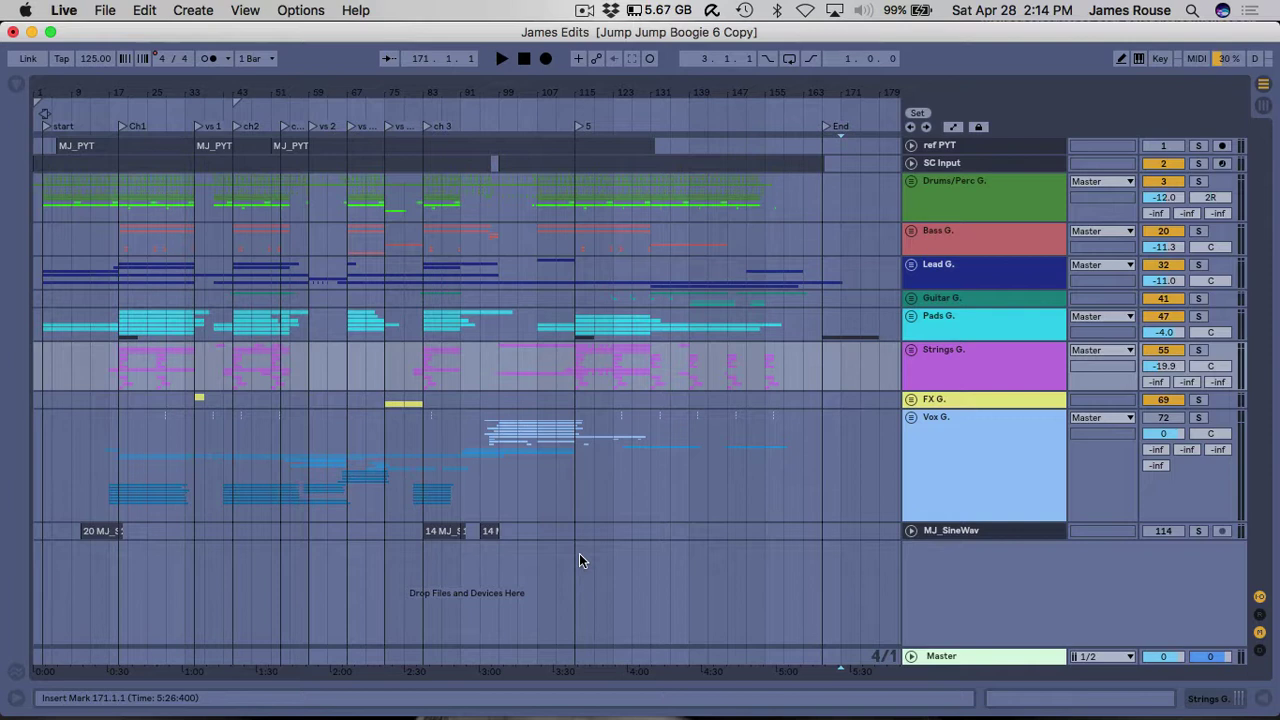
left_click(996, 145)
left_click(986, 166)
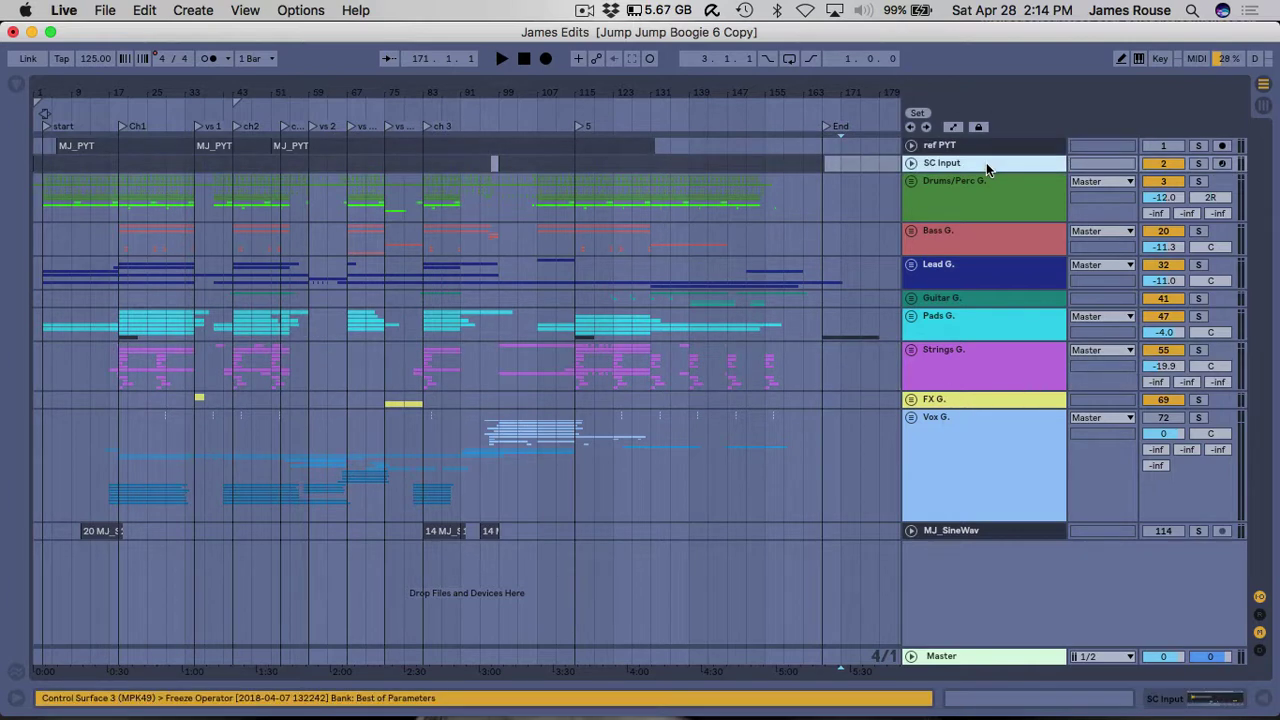
left_click(986, 209)
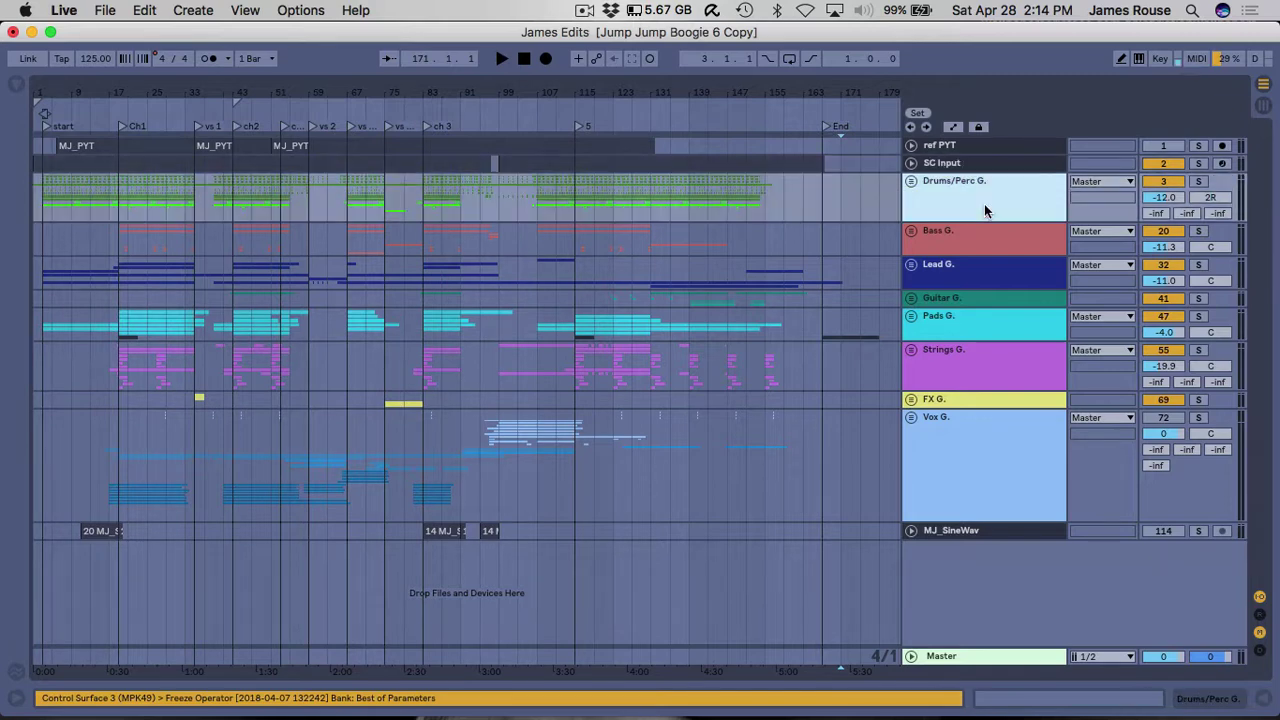
Unfold the Drums/Perc G. group and inspect its Kick G. and Kick G. Bounce tracks.
left_click(911, 181)
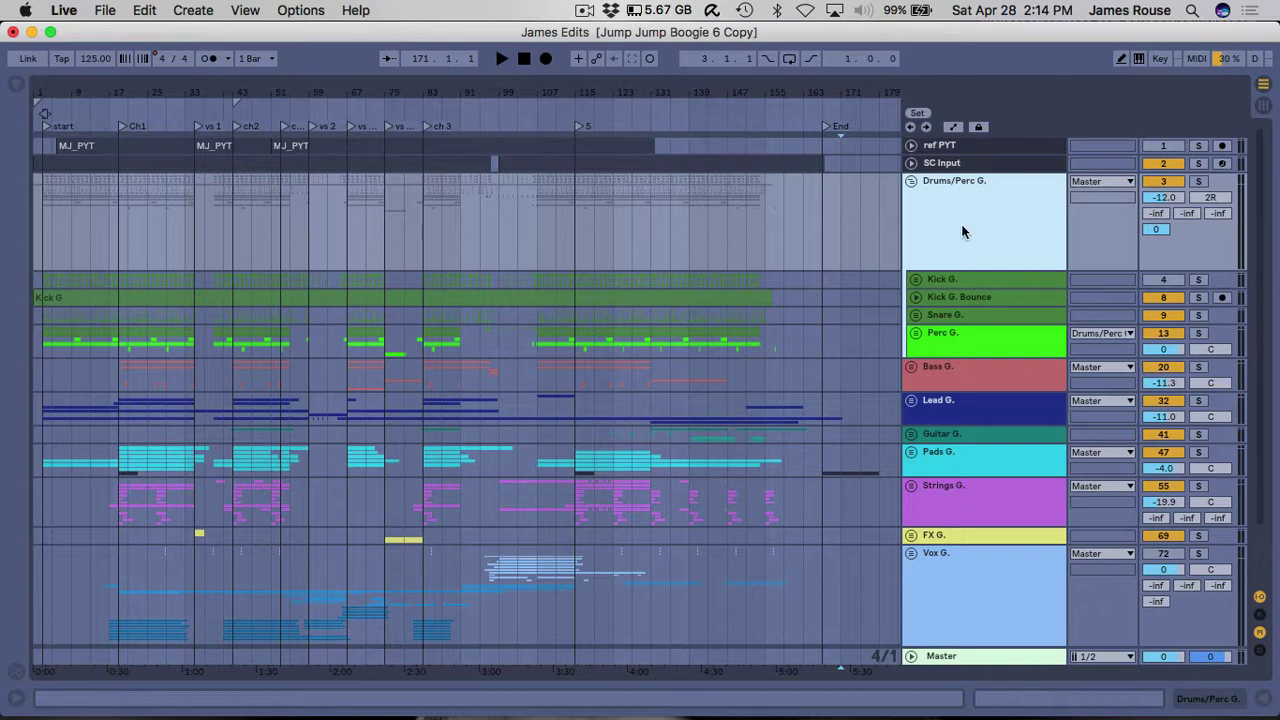
left_click(962, 282)
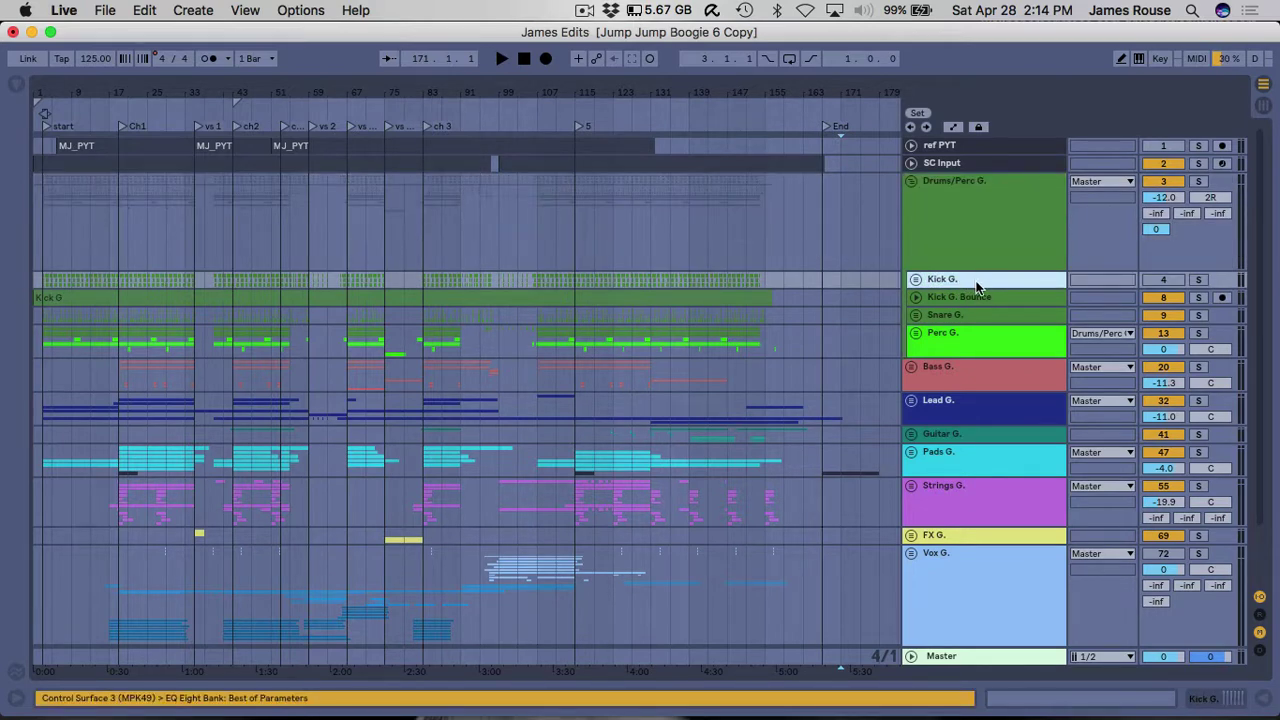
left_click(977, 316)
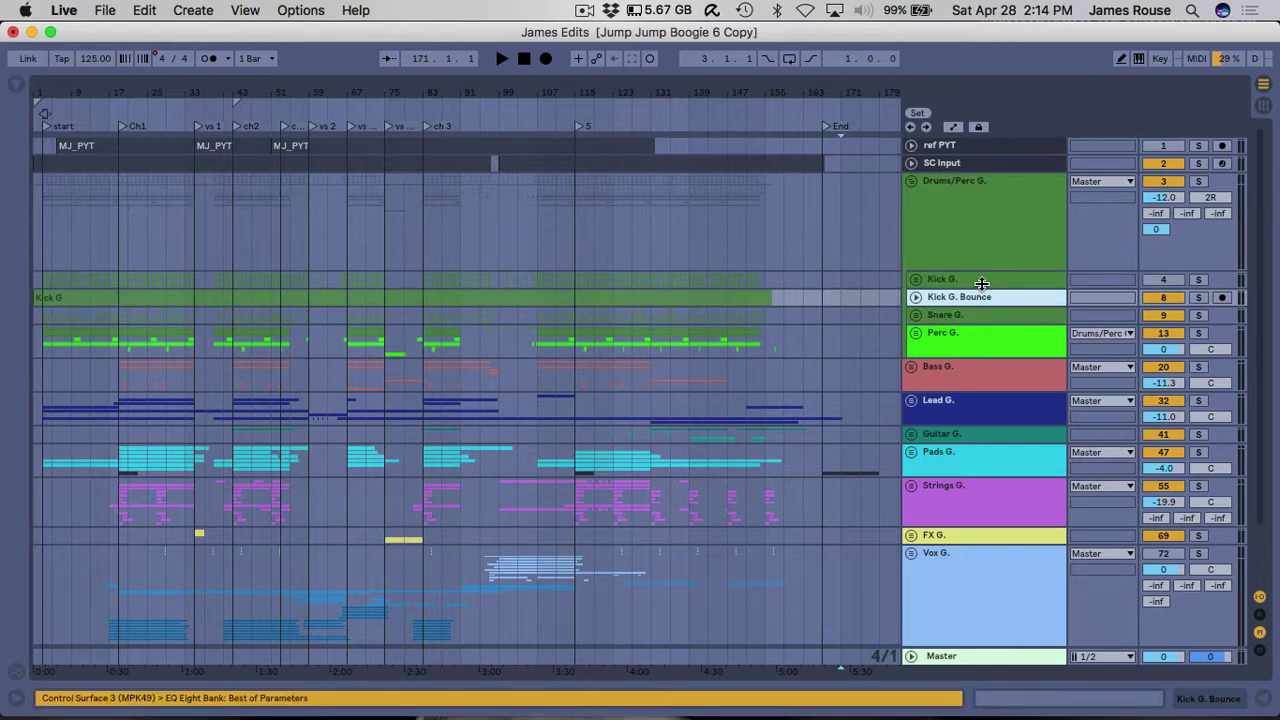
left_click(980, 286)
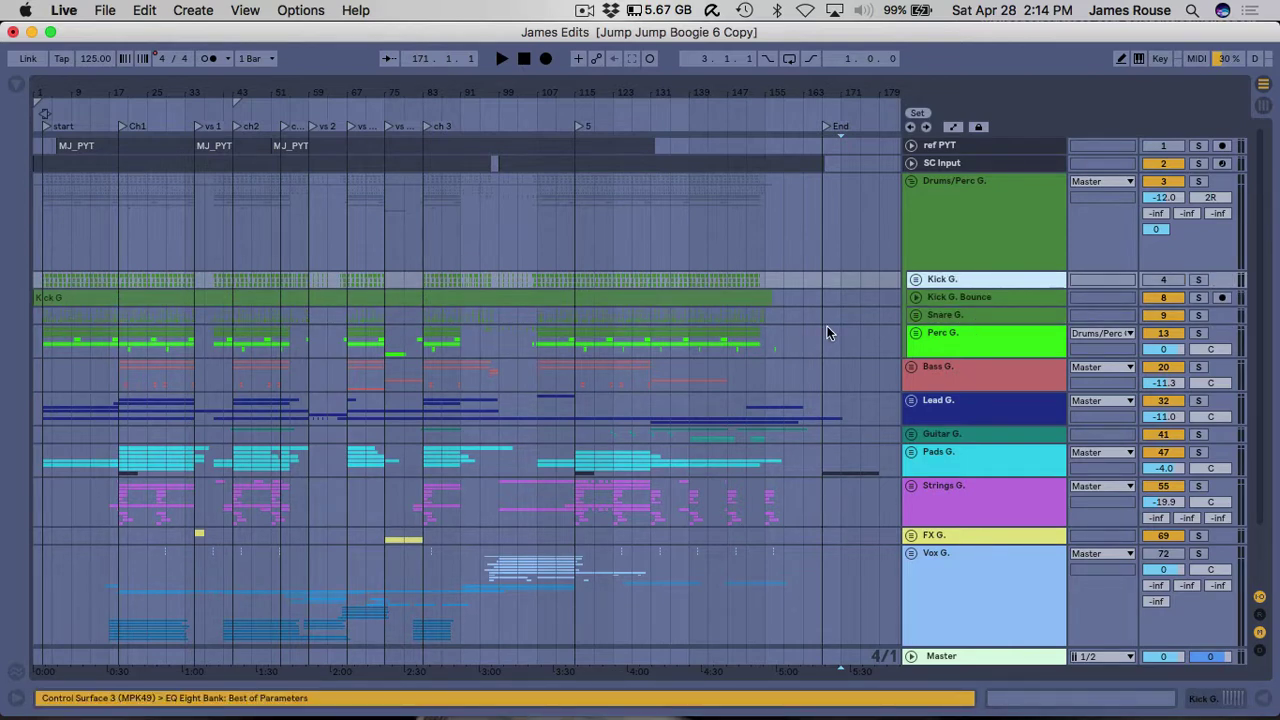
Unfold the Perc G. group and recolour all Kick n Clap Loop and MJ Drum Loop clips in their tracks' bright green.
left_click(940, 346)
left_click(916, 334)
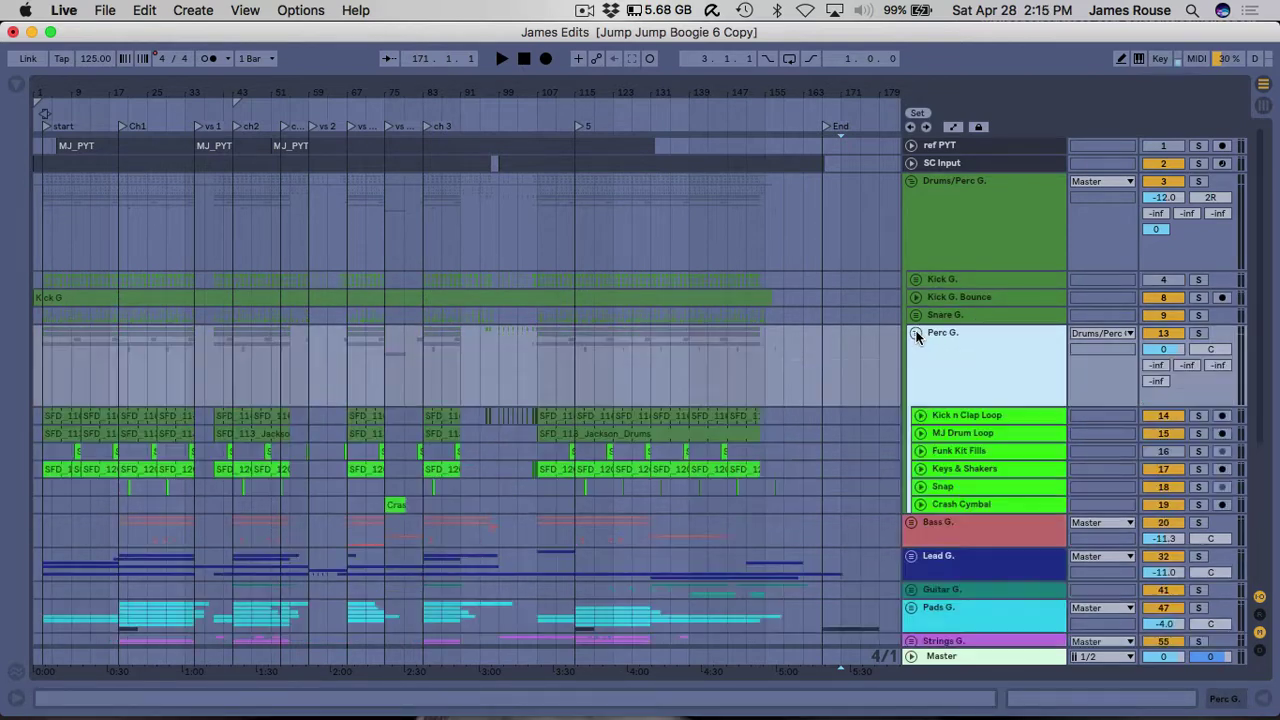
scroll(864, 370, "down", 3)
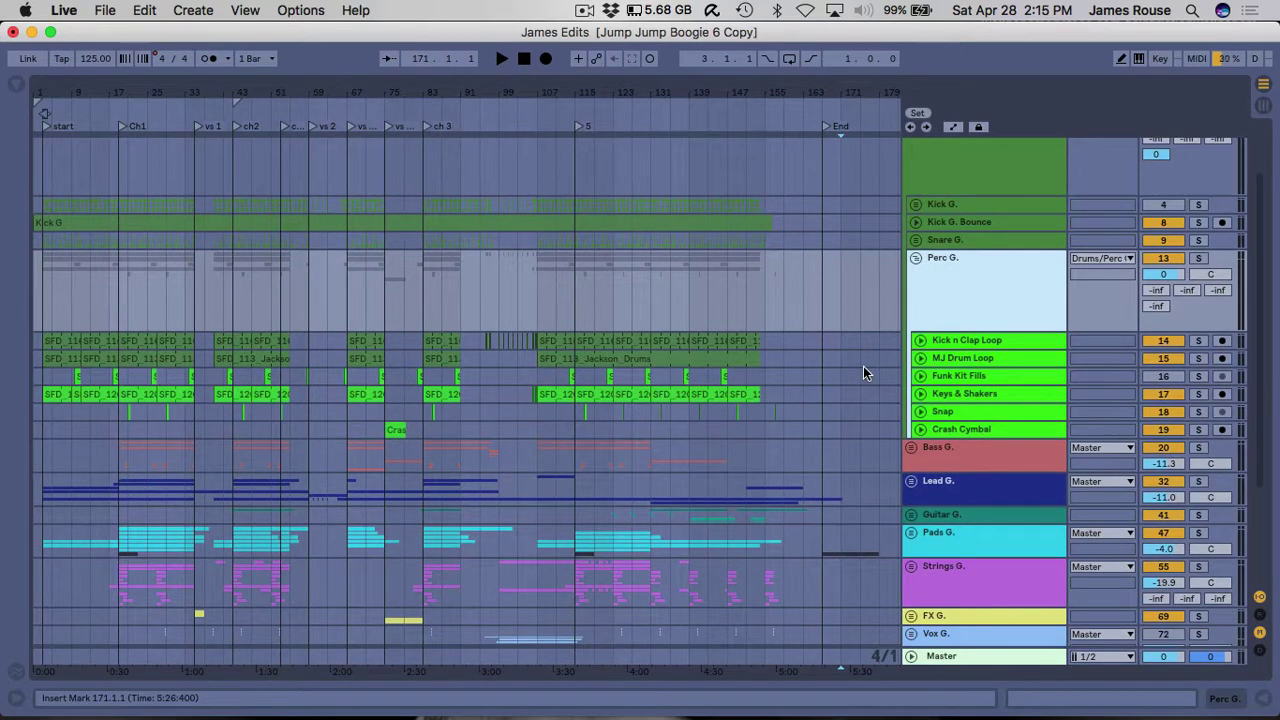
left_click_drag(782, 338, 63, 343)
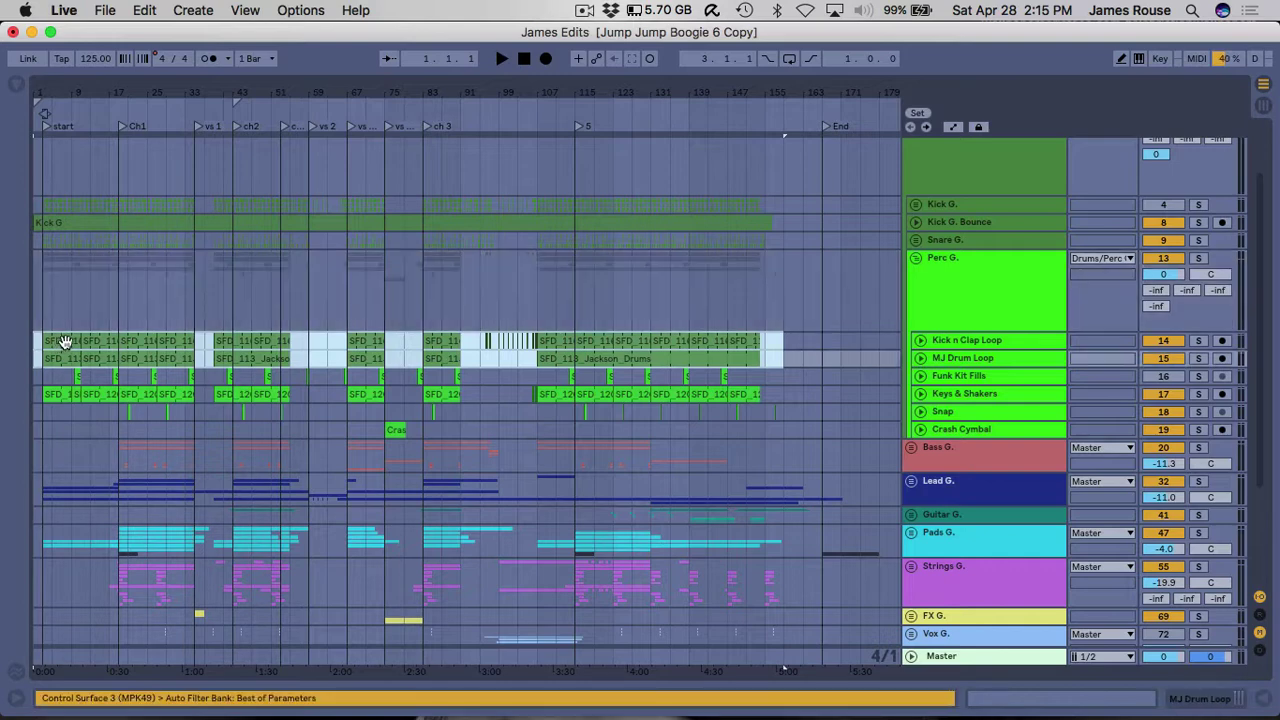
right_click(63, 343)
left_click(167, 630)
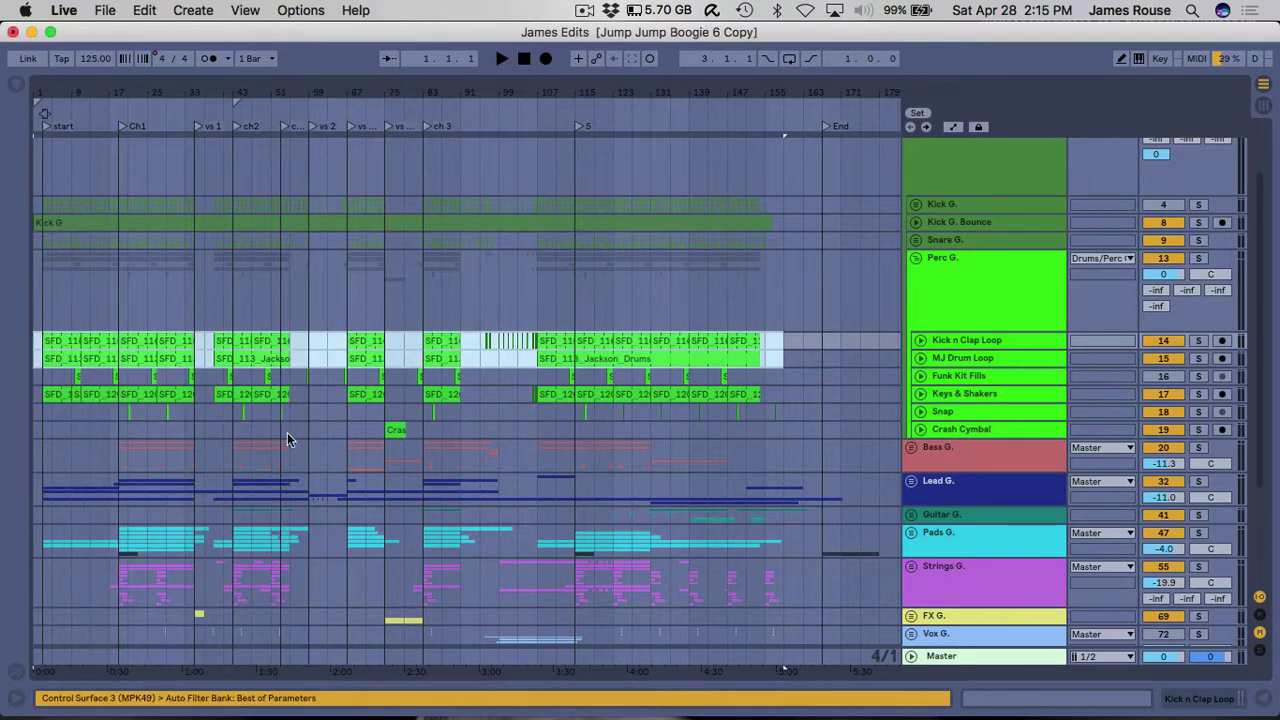
left_click(741, 377)
Fold the Perc G. group and its parent Drums/Perc G. group.
scroll(861, 402, "down", 4)
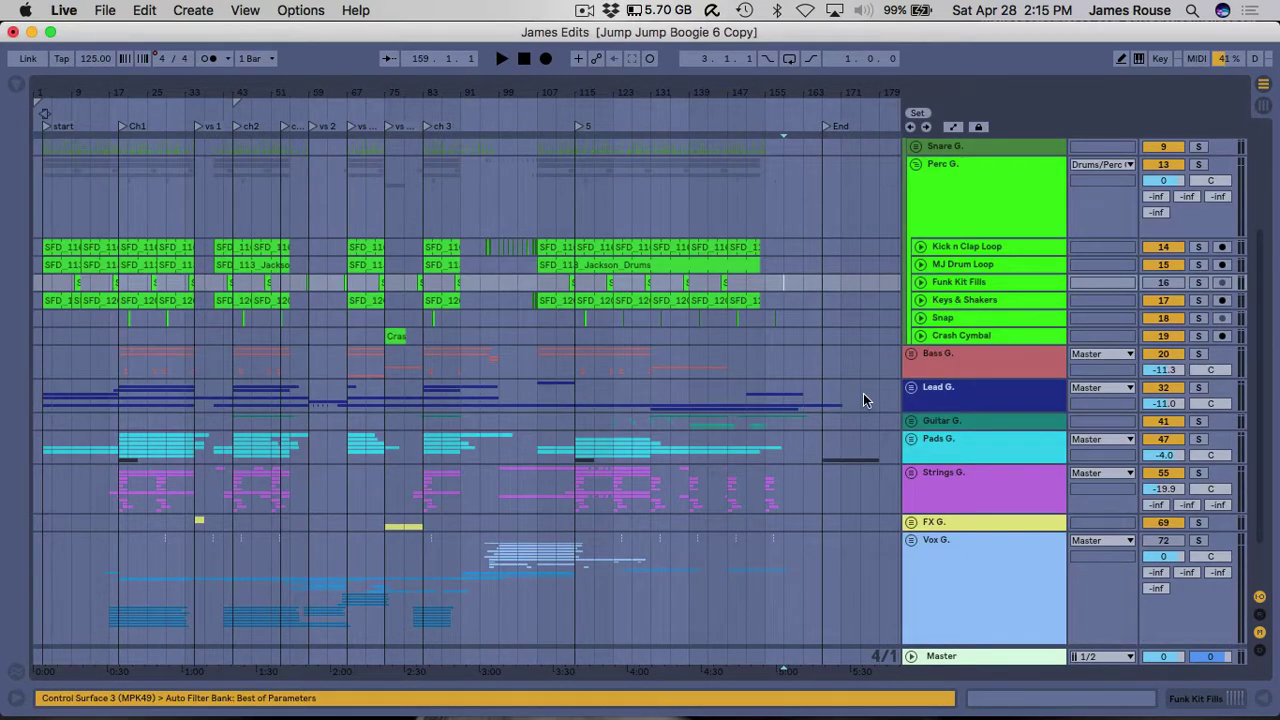
scroll(898, 324, "up", 4)
scroll(899, 324, "up", 2)
left_click(916, 333)
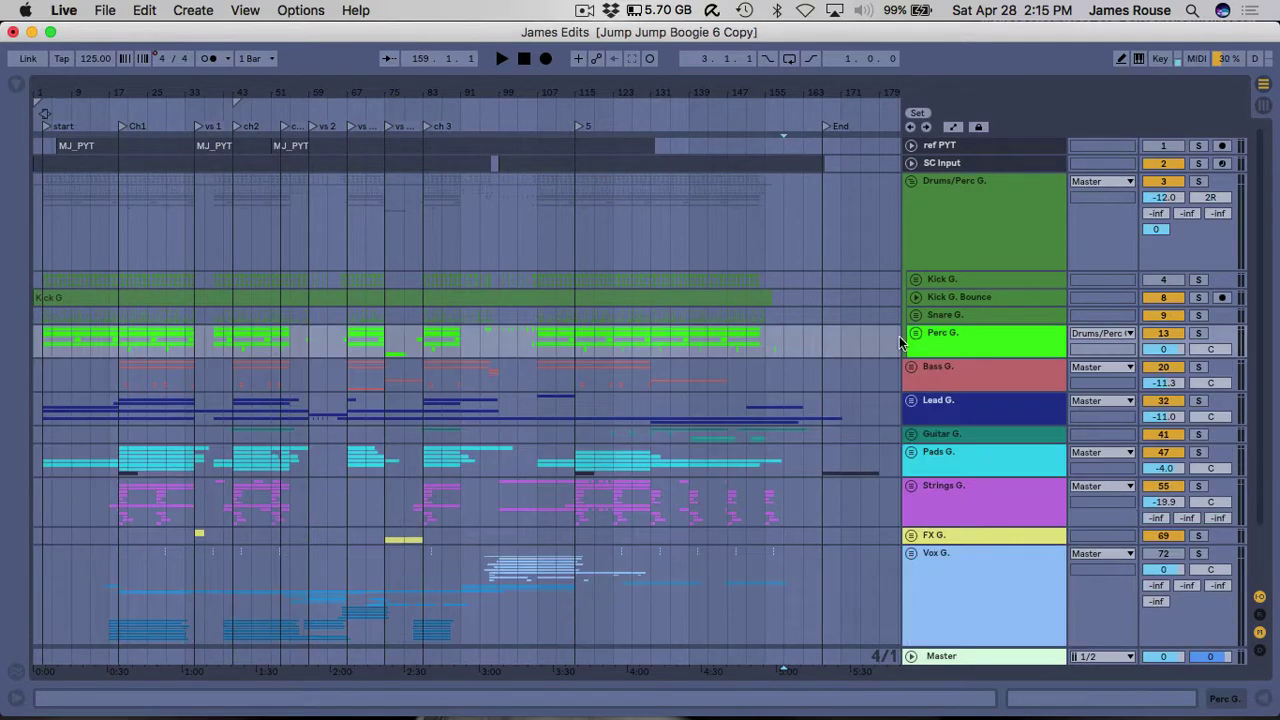
scroll(730, 365, "down", 3)
scroll(730, 372, "up", 2)
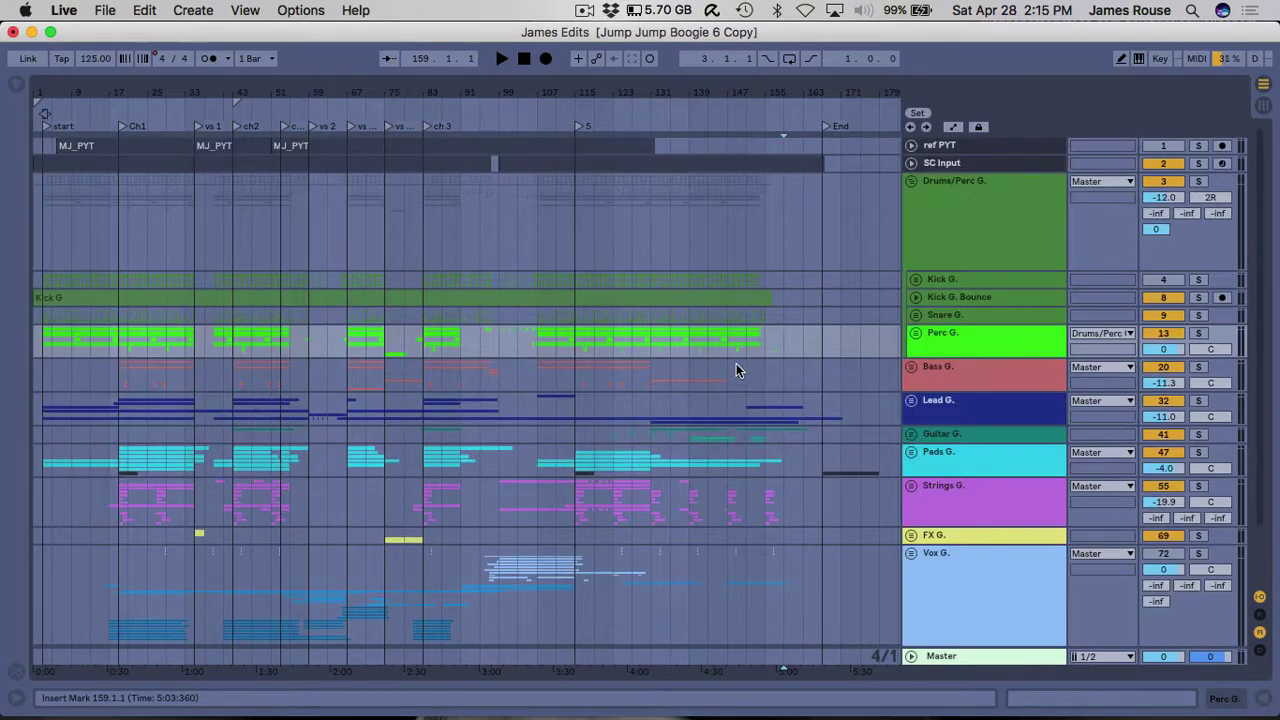
left_click(912, 181)
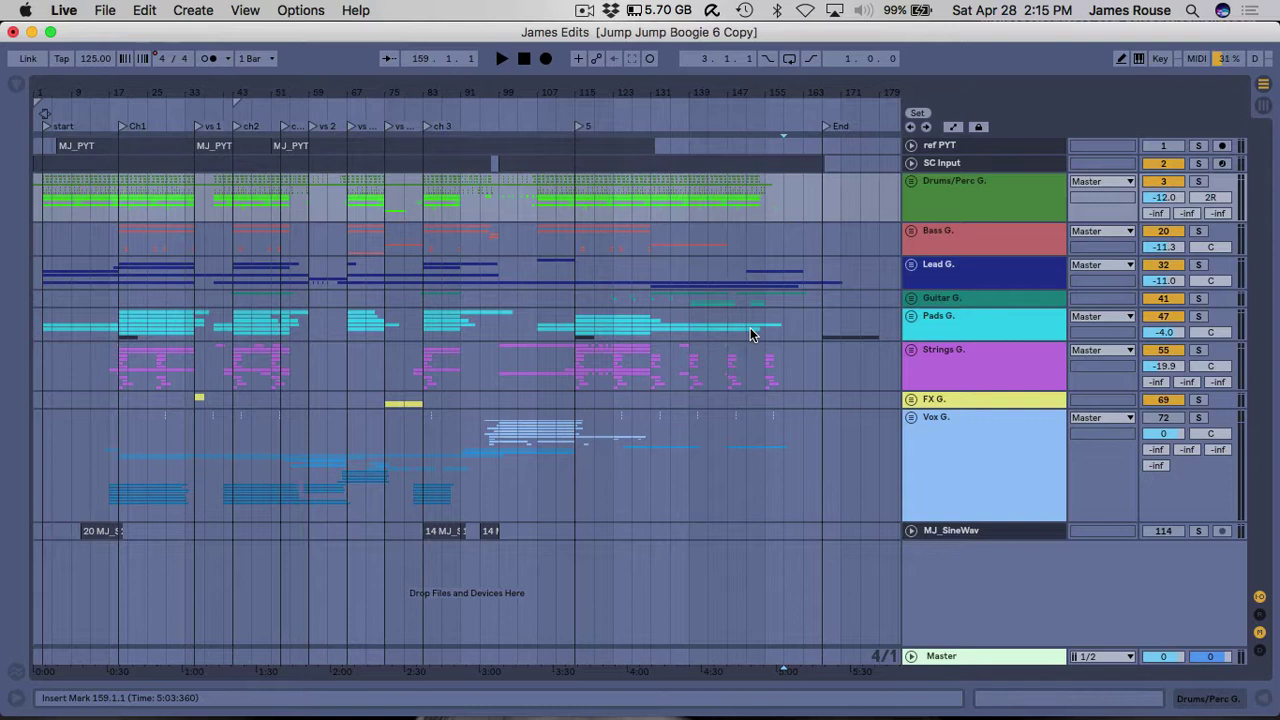
Examine the colour-coded Drums/Perc, Strings, FX and Vox groups against the song sections in the overview.
left_click(460, 372)
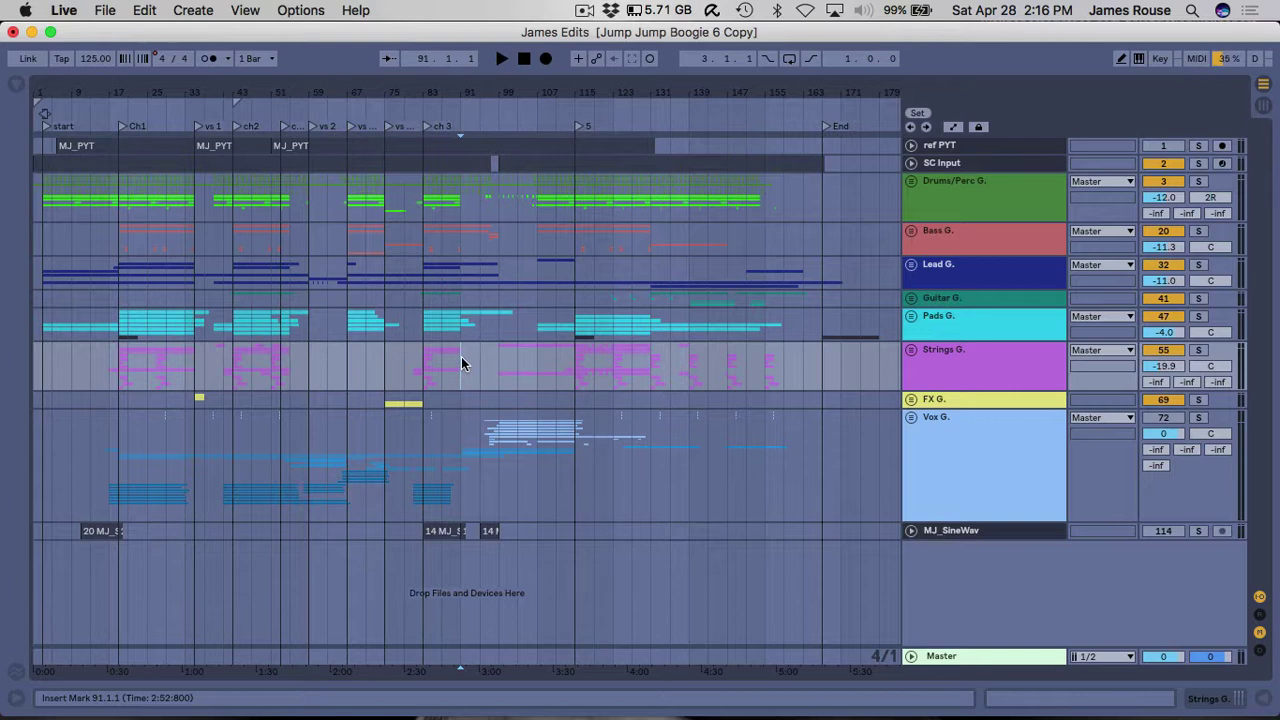
left_click(671, 200)
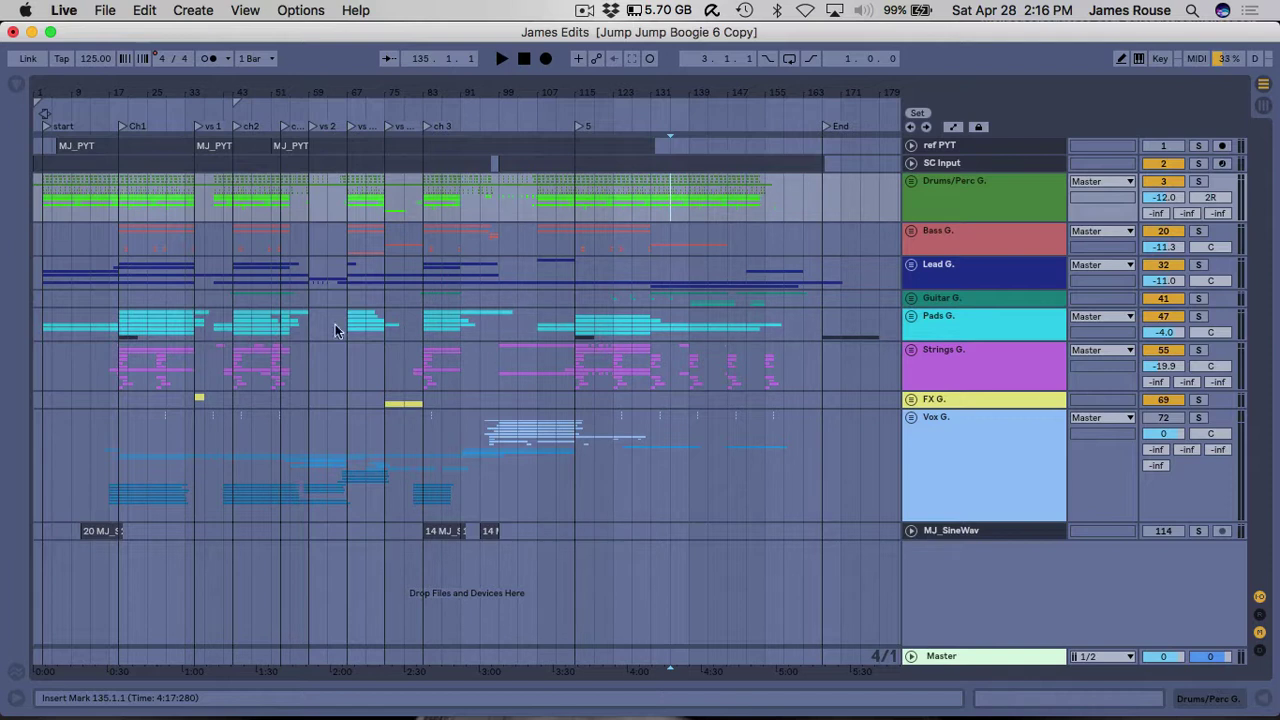
left_click(427, 367)
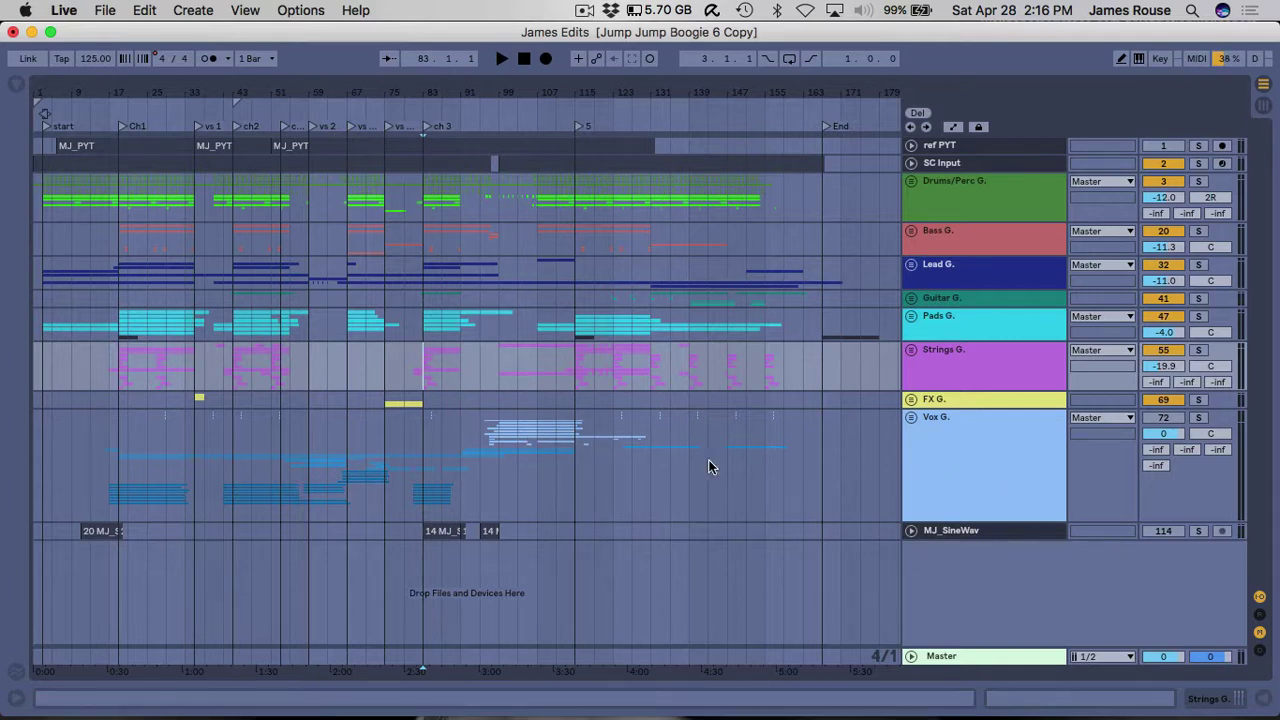
left_click(926, 190)
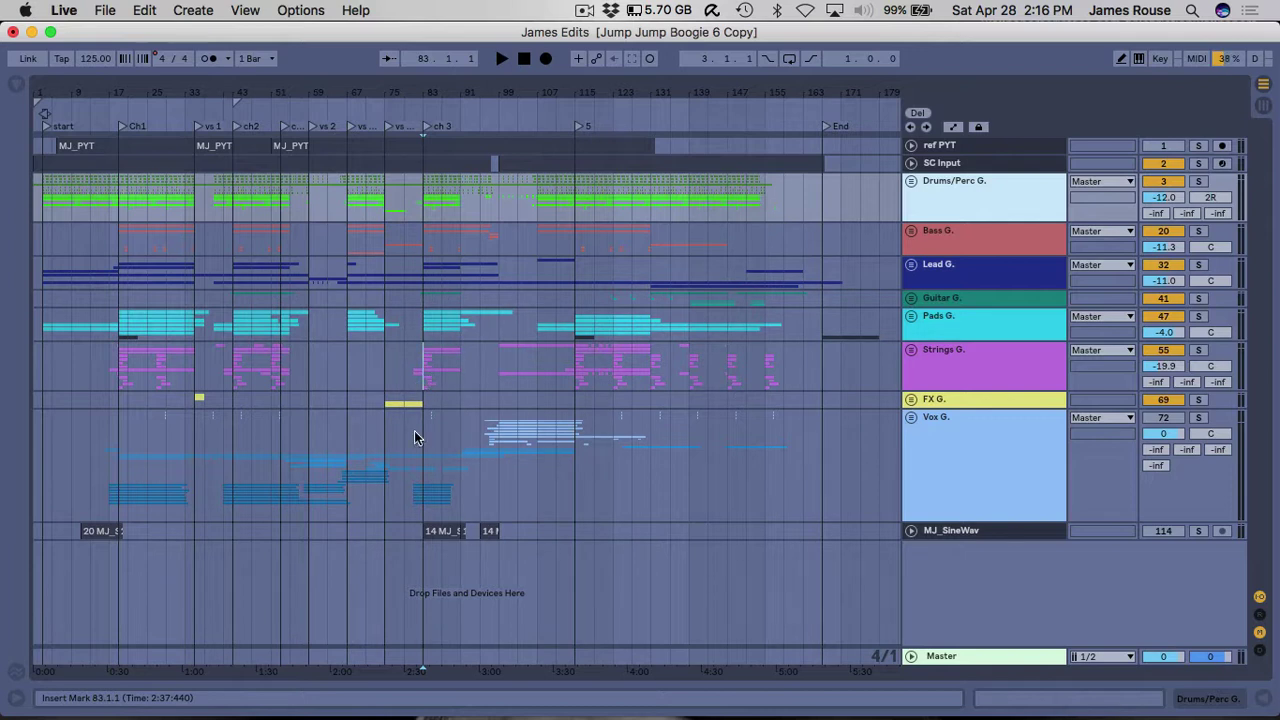
left_click(990, 400)
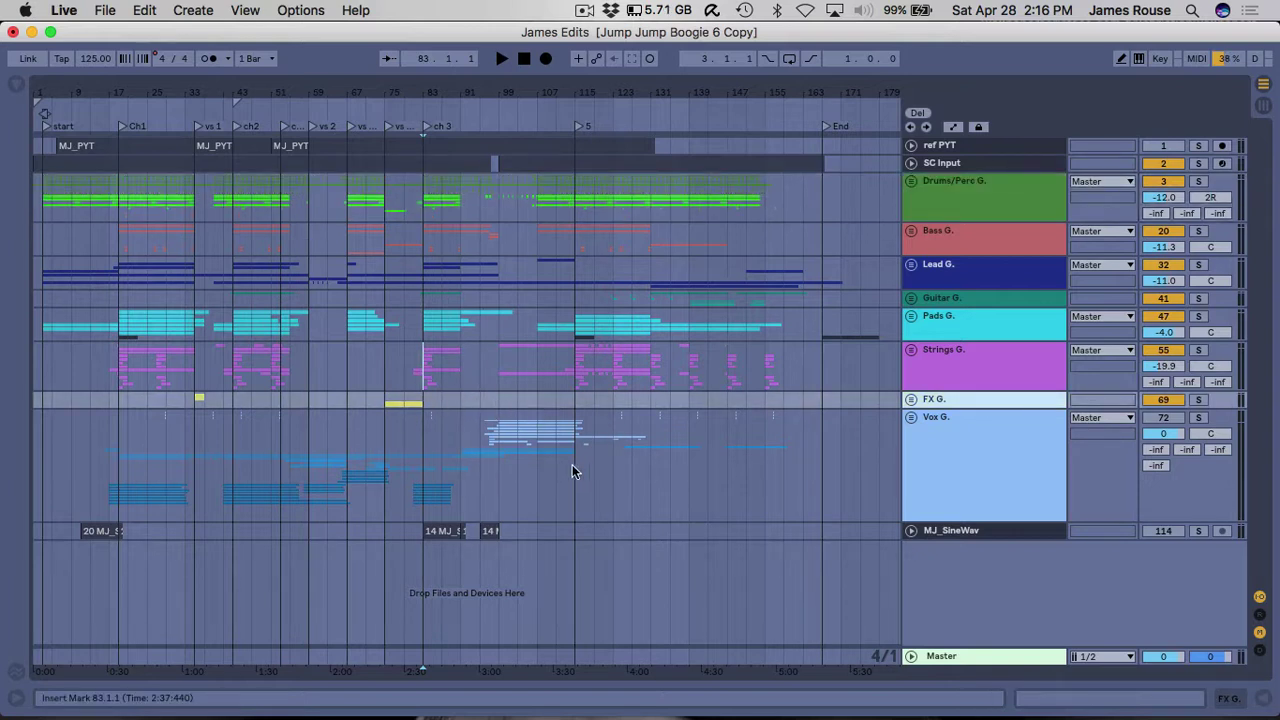
left_click(980, 445)
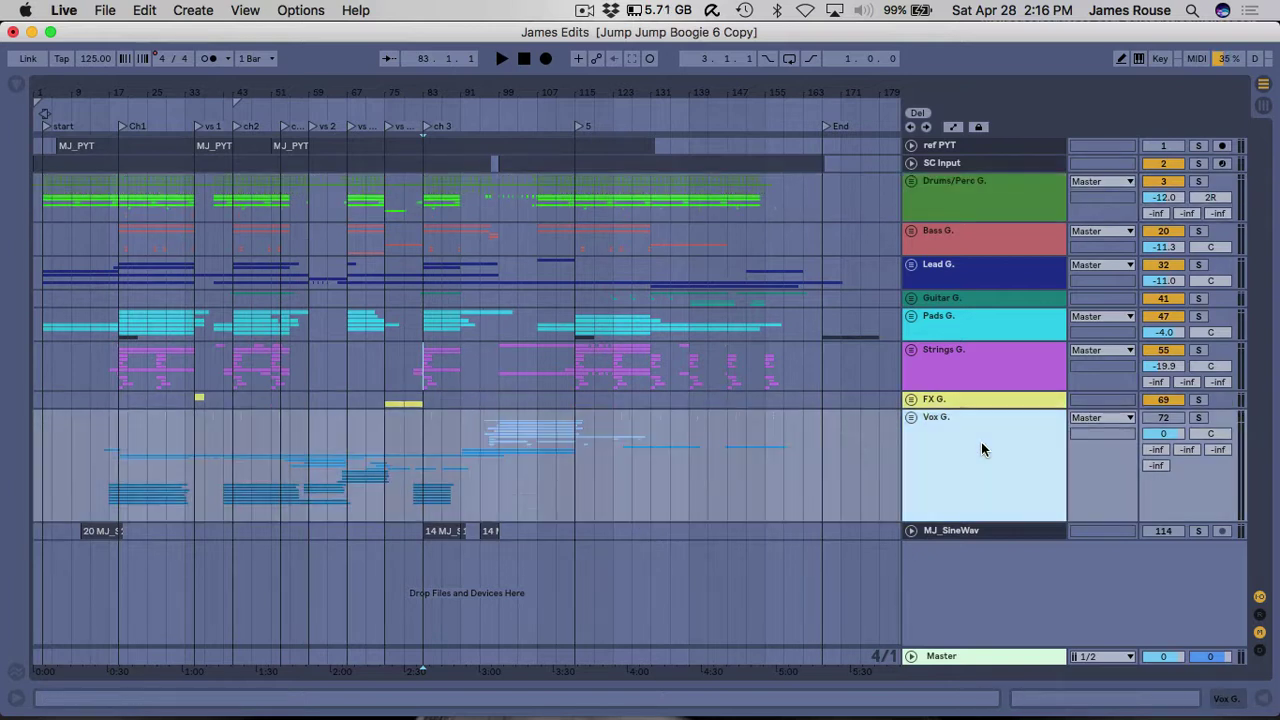
Unfold the Vox G. group and collapse audio tracks 89 to 97 inside the vox subgroup to minimum height.
left_click(910, 418)
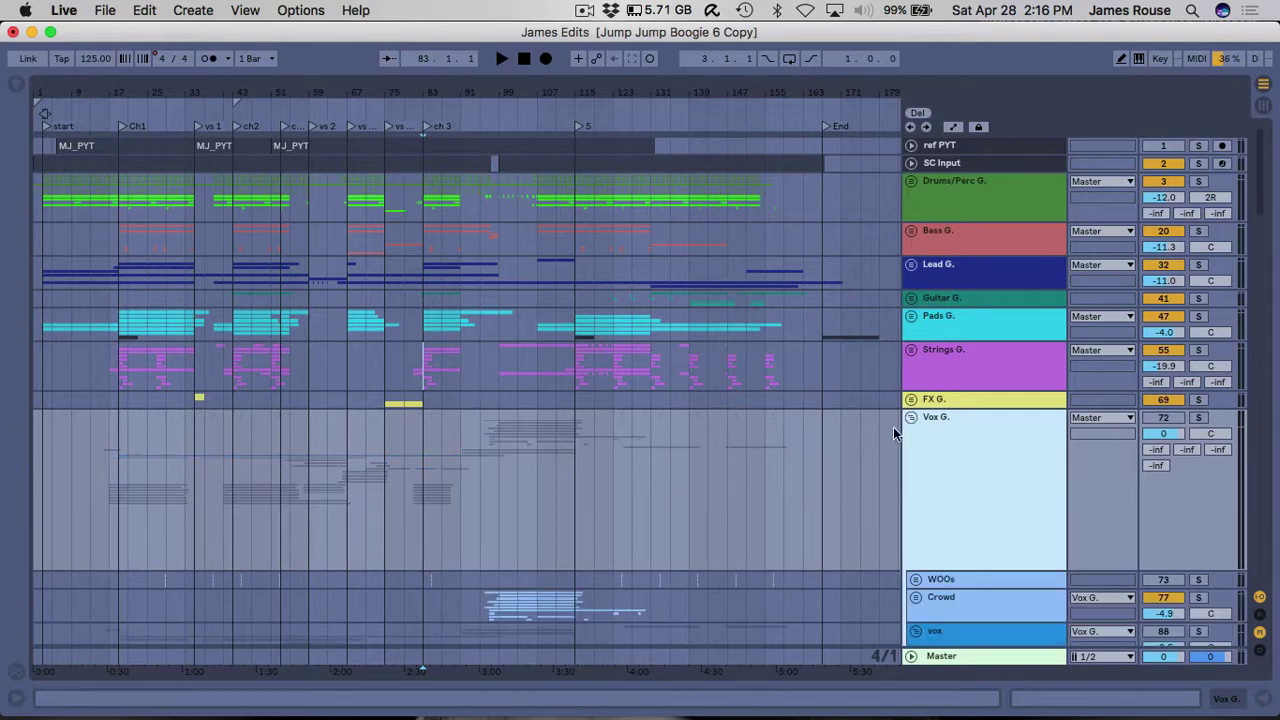
scroll(621, 527, "down", 5)
scroll(621, 527, "down", 8)
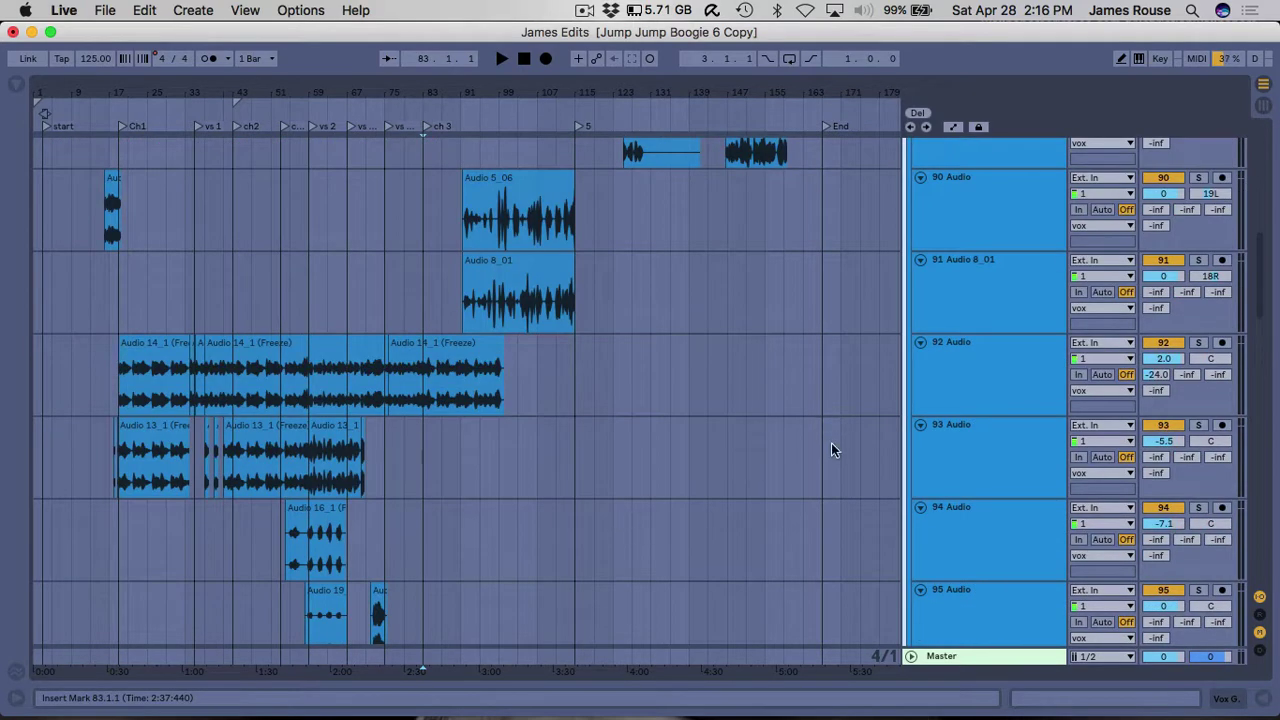
scroll(831, 447, "up", 9)
left_click(979, 533)
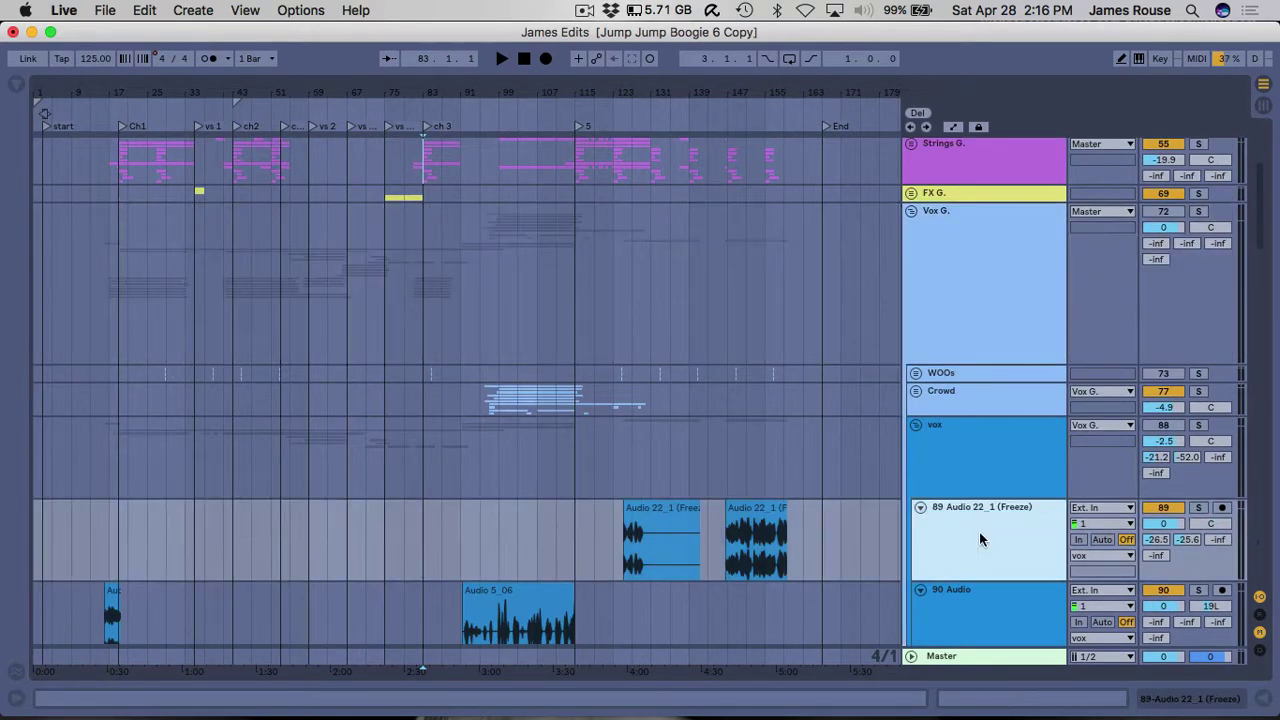
scroll(979, 532, "down", 18)
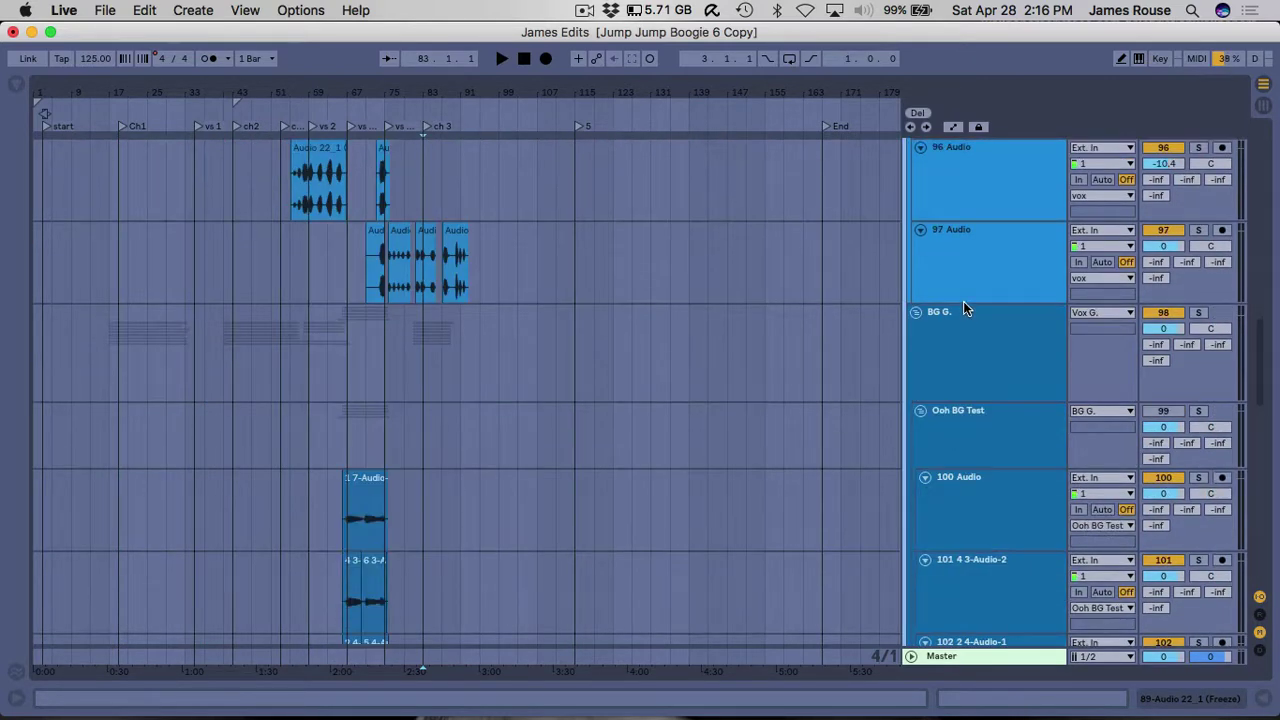
left_click(969, 269, "shift")
scroll(922, 237, "down", 15)
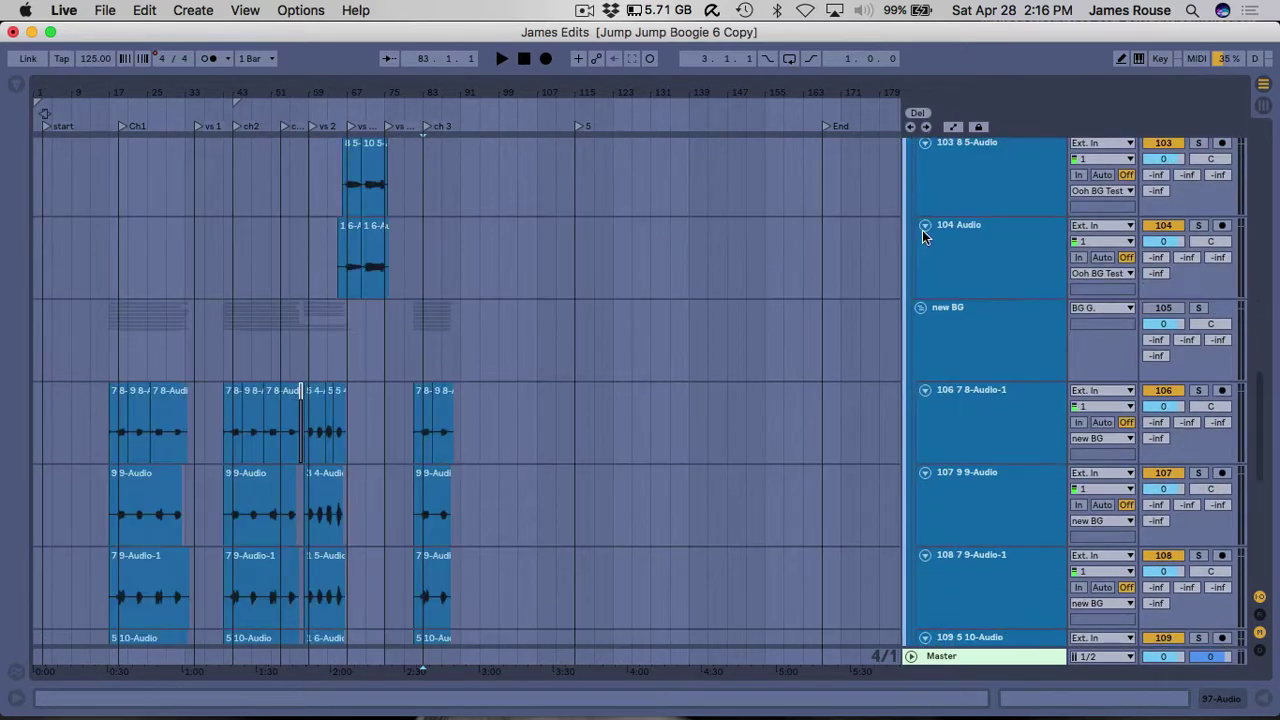
scroll(1015, 326, "up", 15)
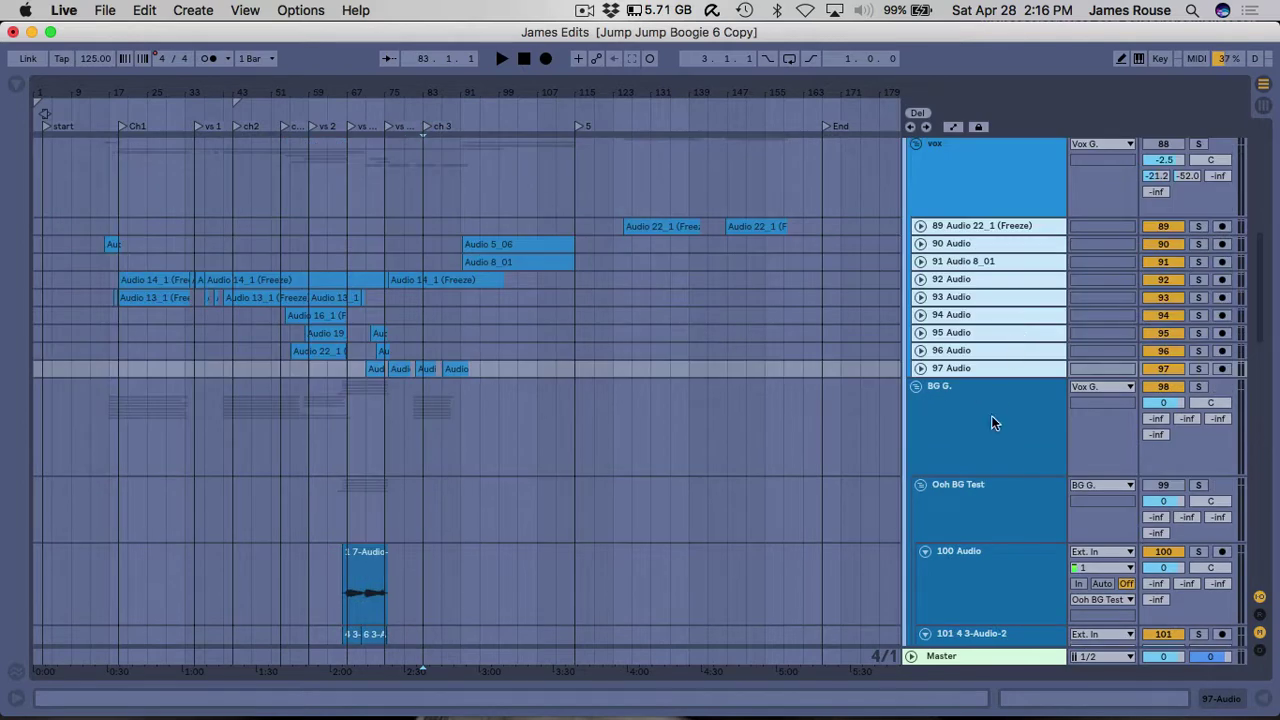
Collapse audio tracks 106 to 113 in the new BG group to minimum height.
left_click(985, 517)
scroll(985, 517, "down", 5)
left_click(965, 304)
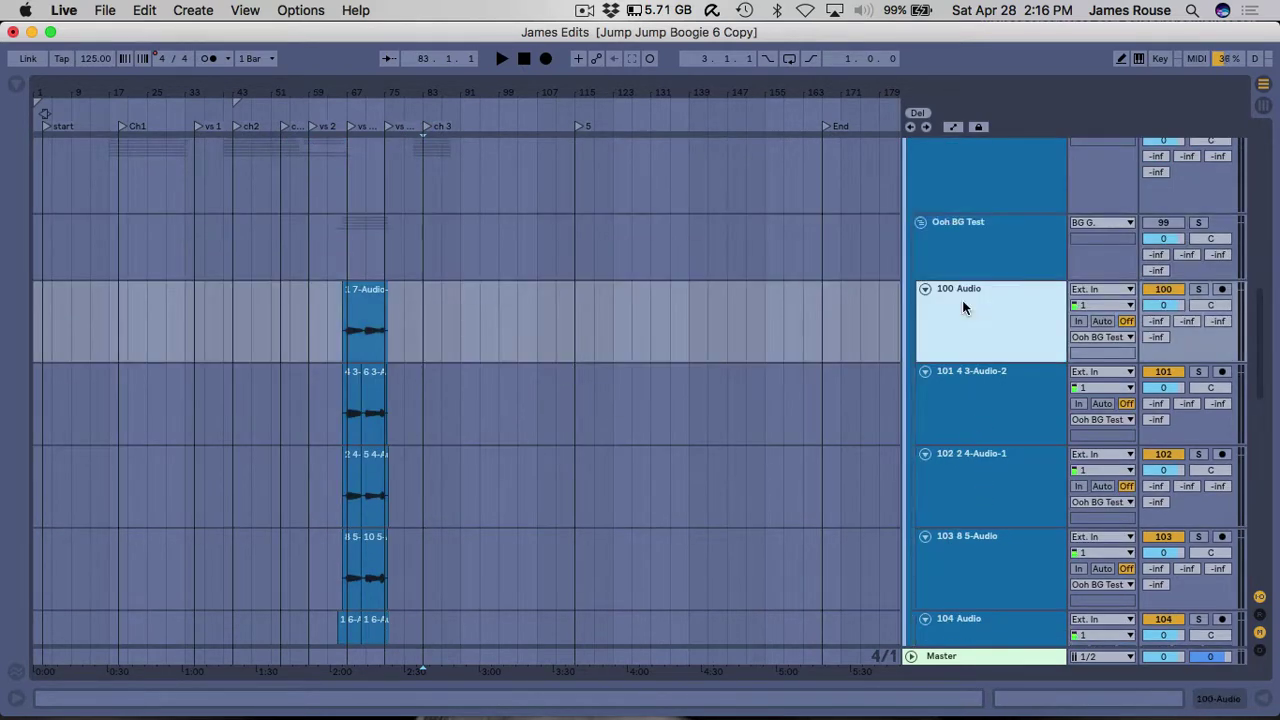
scroll(963, 310, "down", 5)
scroll(964, 309, "down", 6)
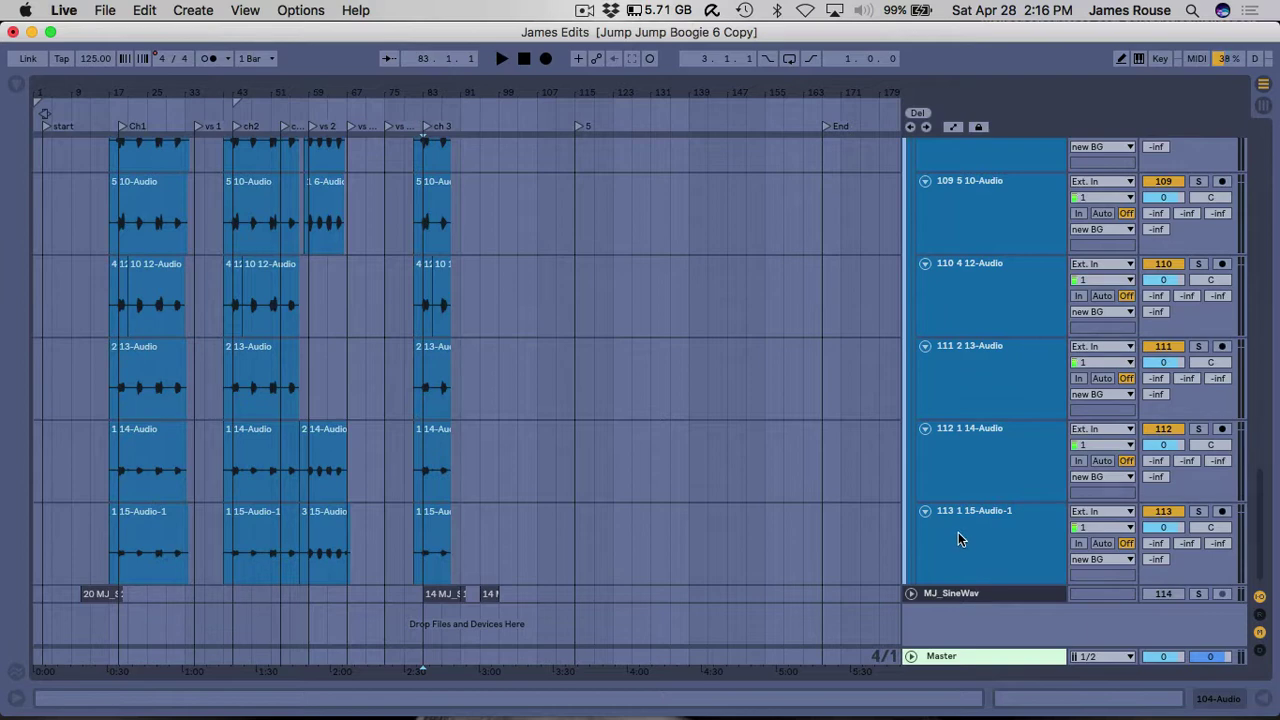
left_click(955, 532)
scroll(955, 532, "up", 7)
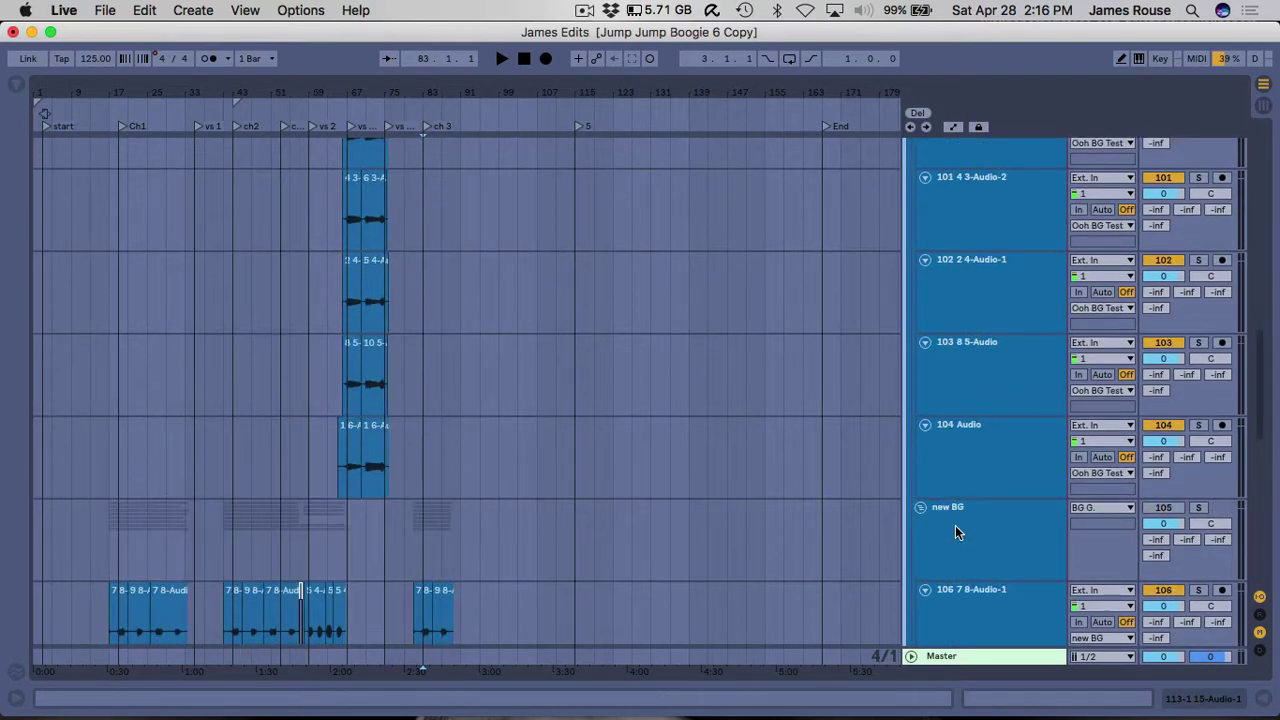
left_click(964, 611)
left_click(925, 591)
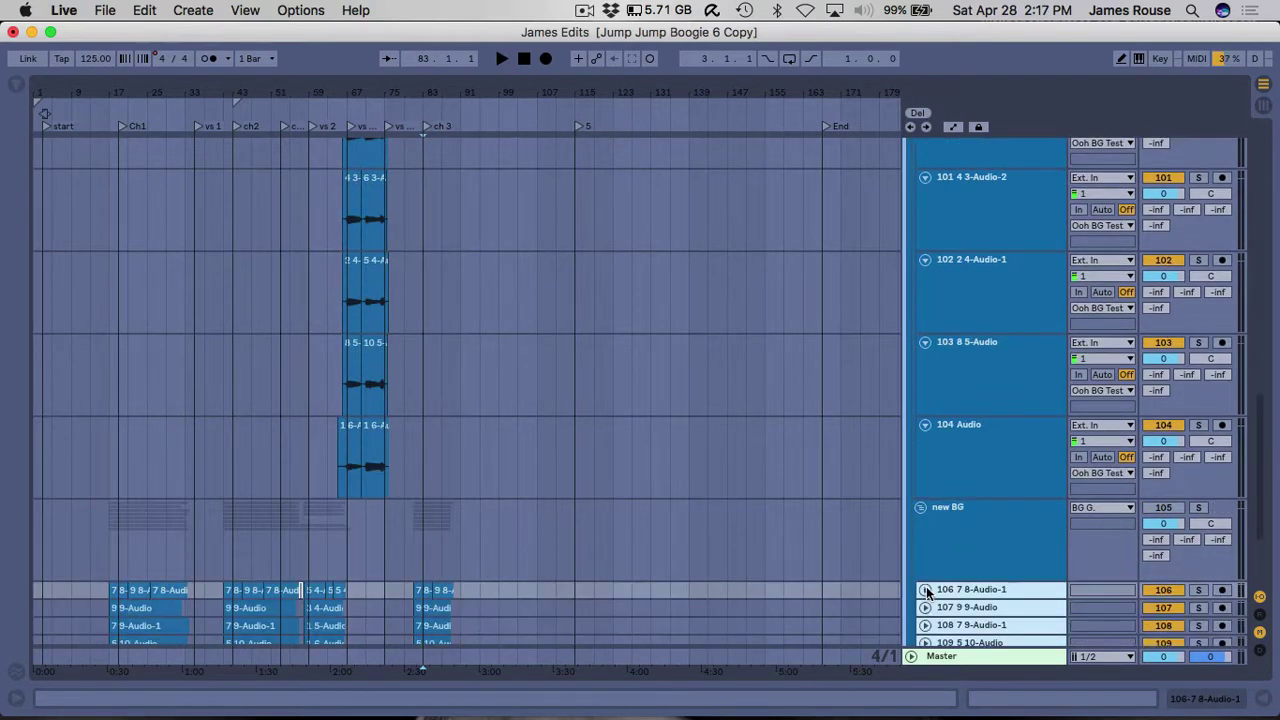
Collapse audio tracks 100 to 104 to minimum height and fold their Ooh BG Test group.
scroll(966, 537, "up", 5)
scroll(966, 537, "down", 3)
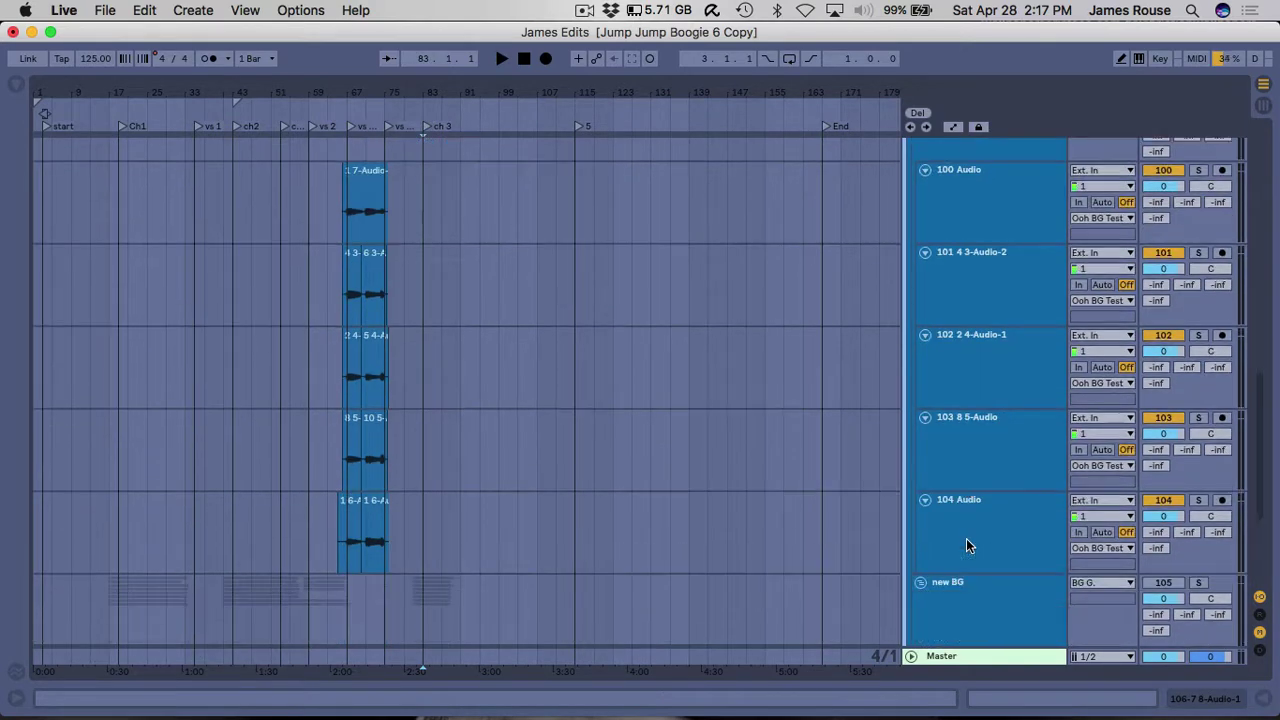
left_click(965, 547)
scroll(965, 547, "up", 5)
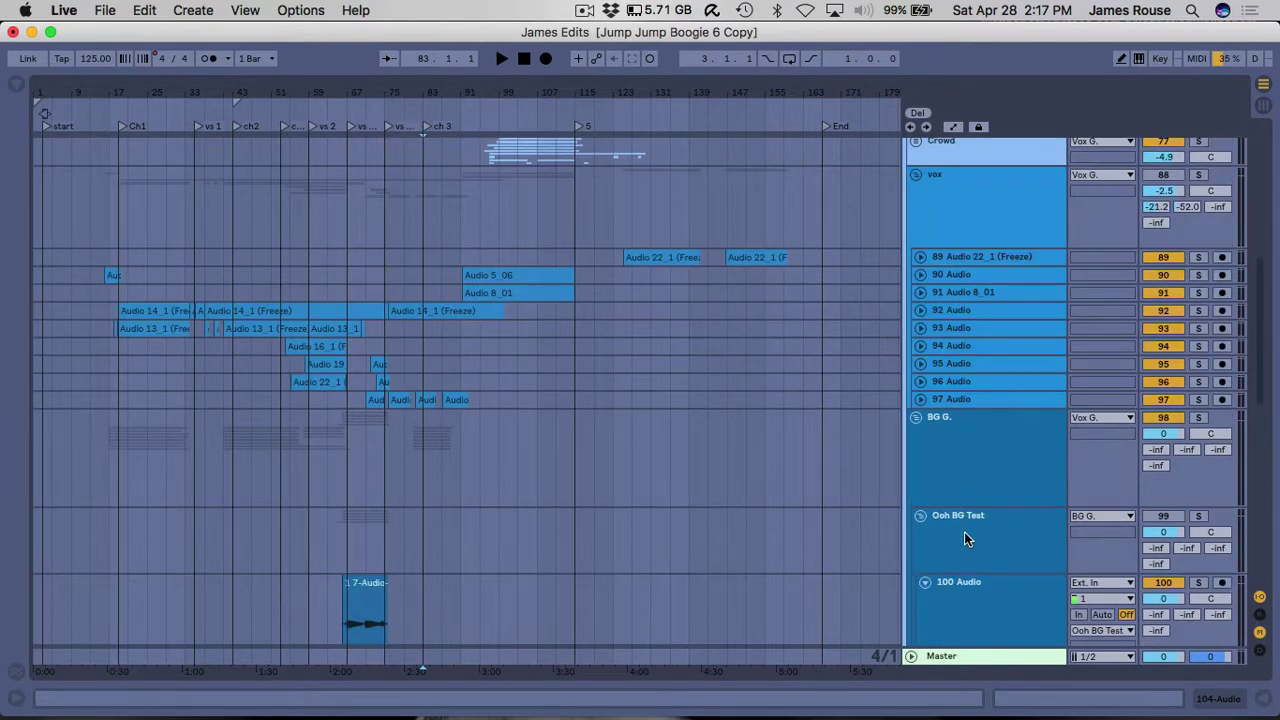
left_click(973, 599)
left_click(924, 581)
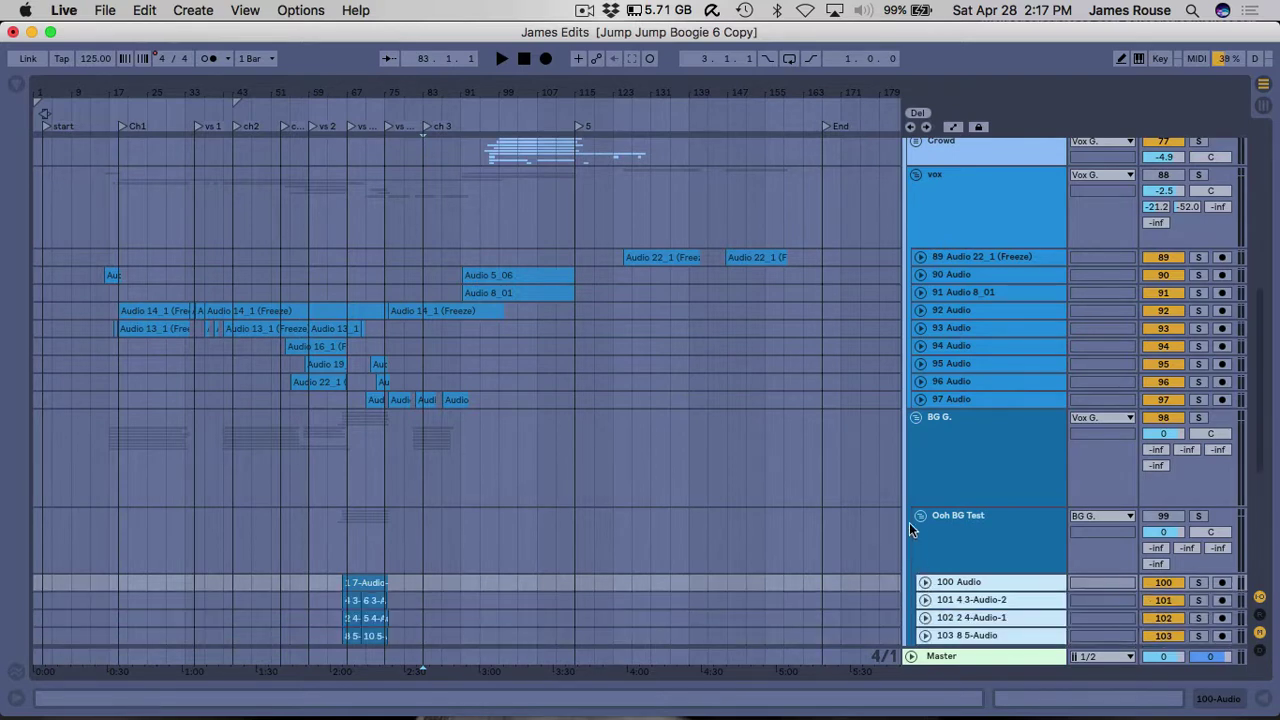
left_click(919, 521)
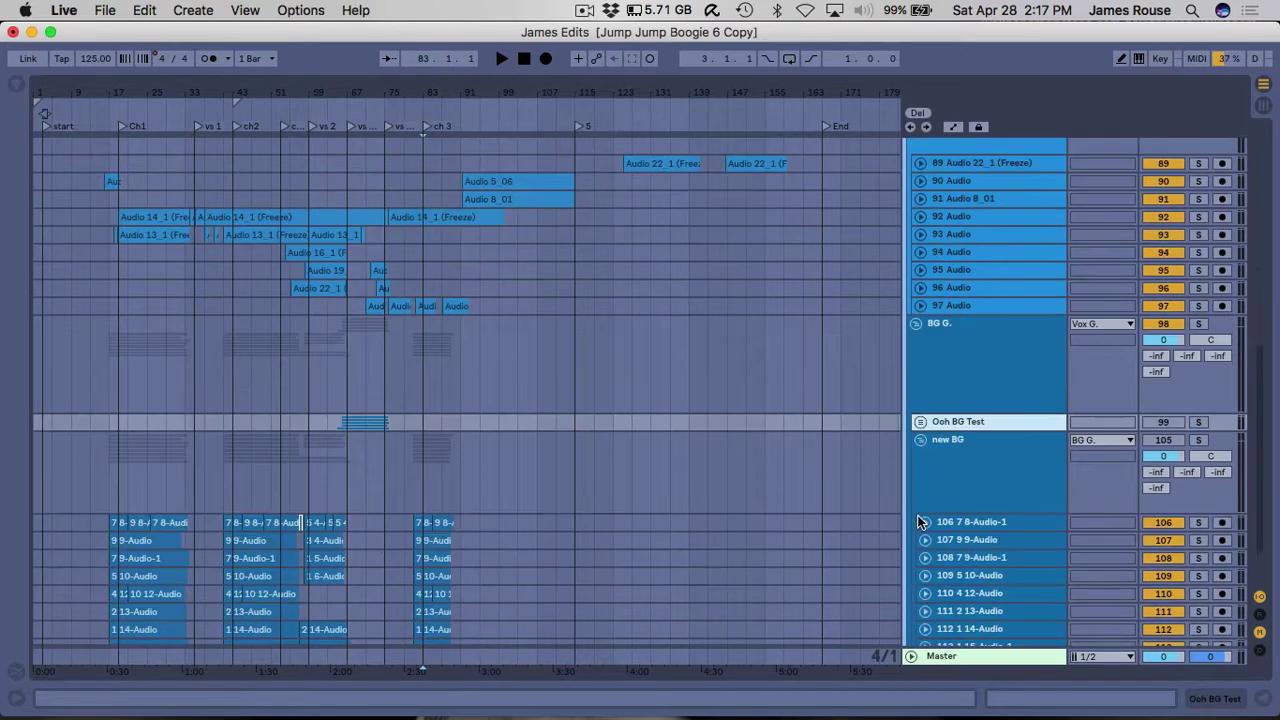
Fold the new BG, BG G. and vox subgroups and their parent Vox G. group.
left_click(920, 440)
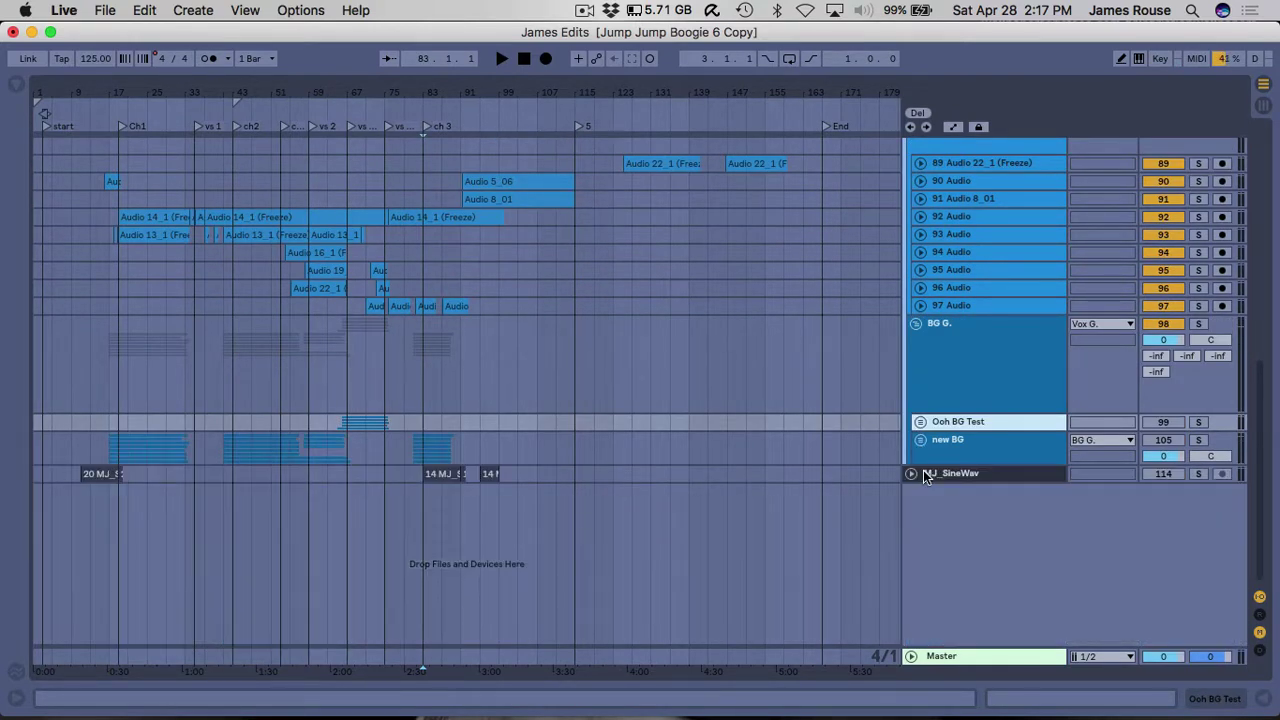
left_click(914, 324)
scroll(734, 434, "up", 10)
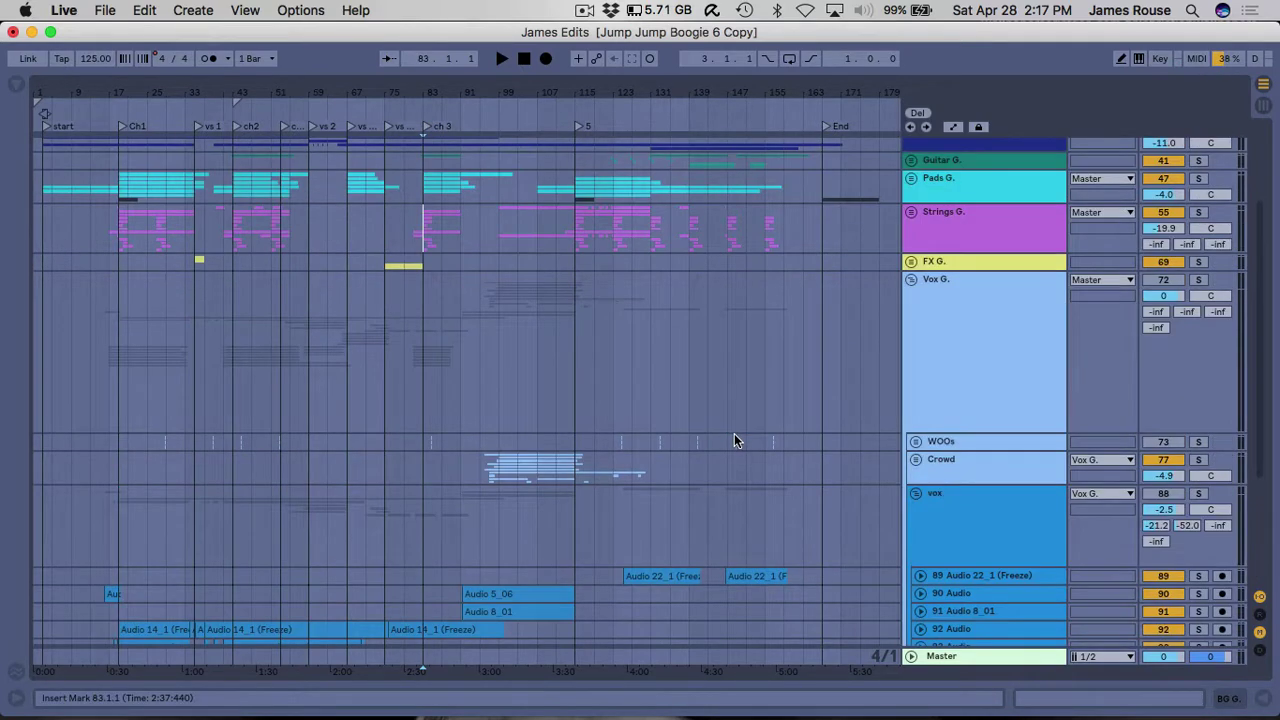
scroll(734, 433, "down", 5)
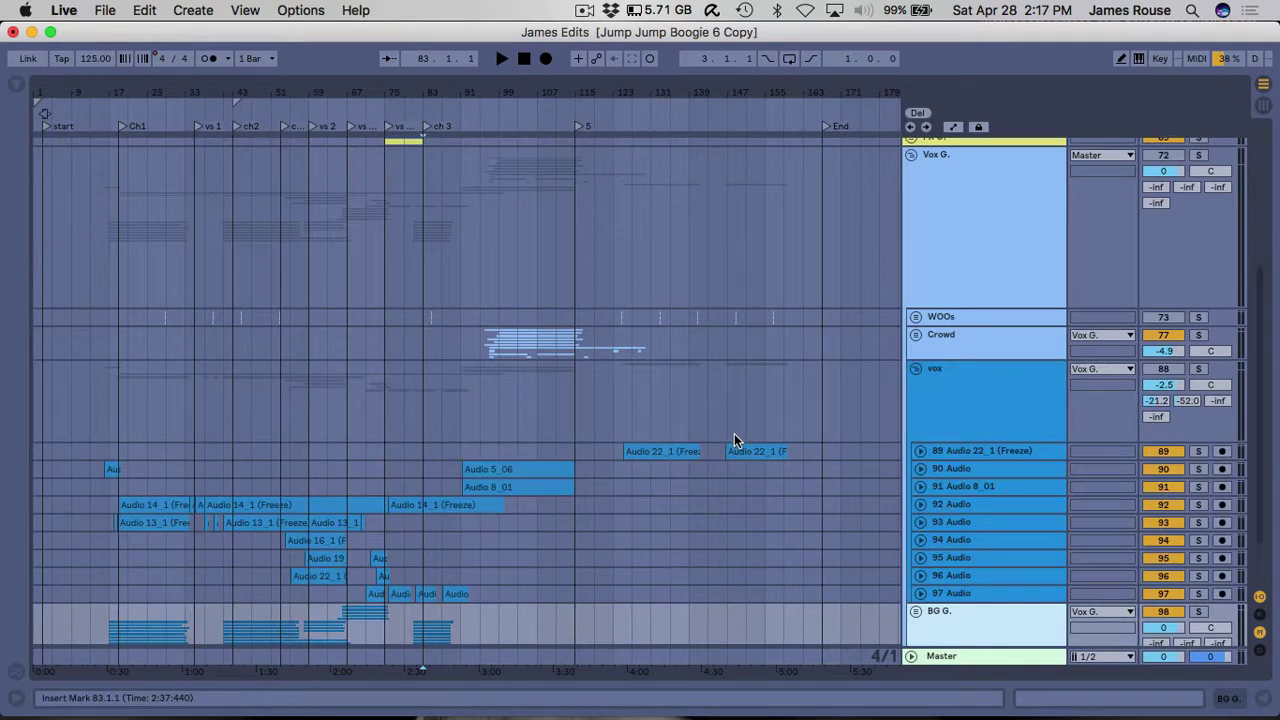
left_click(914, 370)
scroll(679, 470, "up", 5)
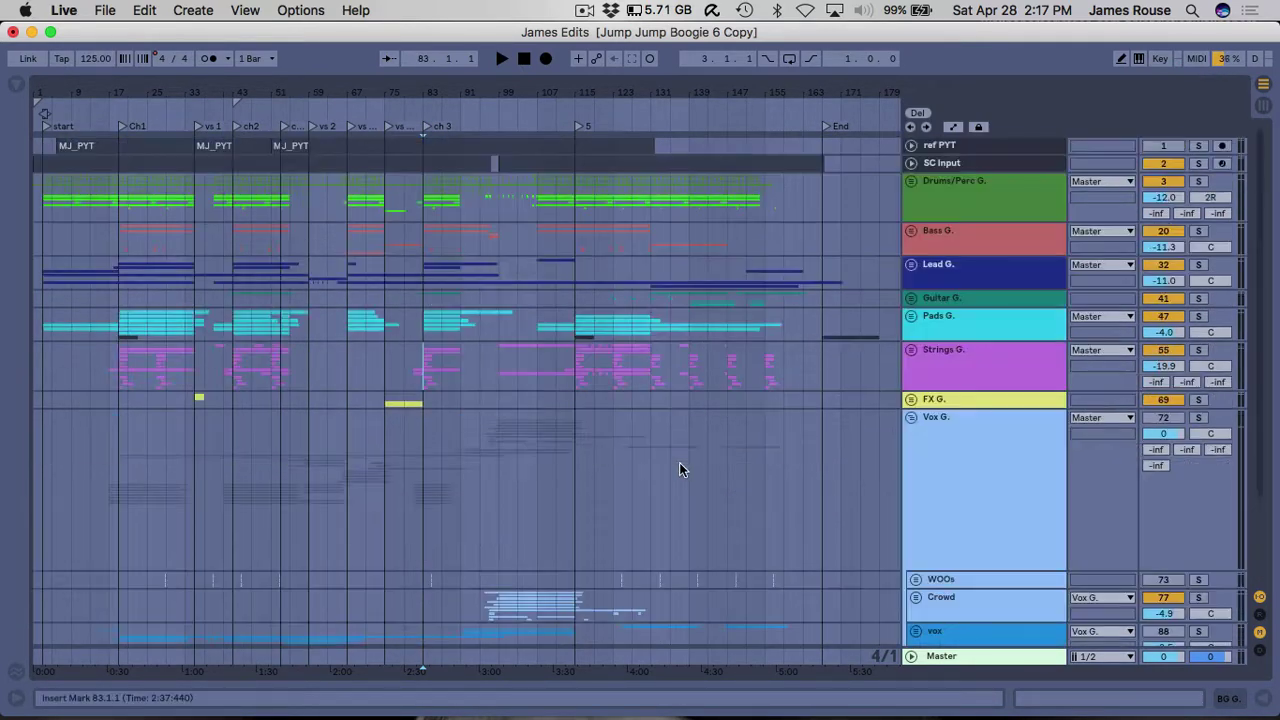
left_click(911, 417)
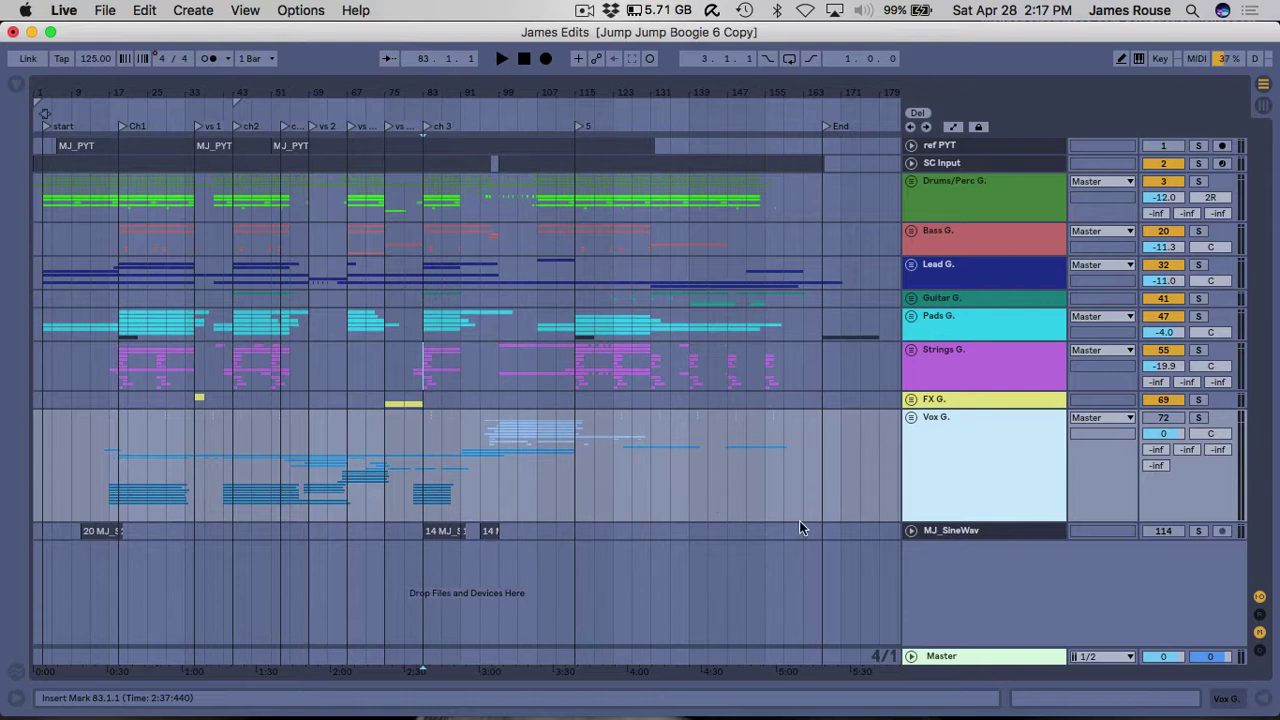
Unfold the Vox G. group and its Crowd subgroup, and select the ChiChi Hype 1 track at bar 107.
left_click(911, 417)
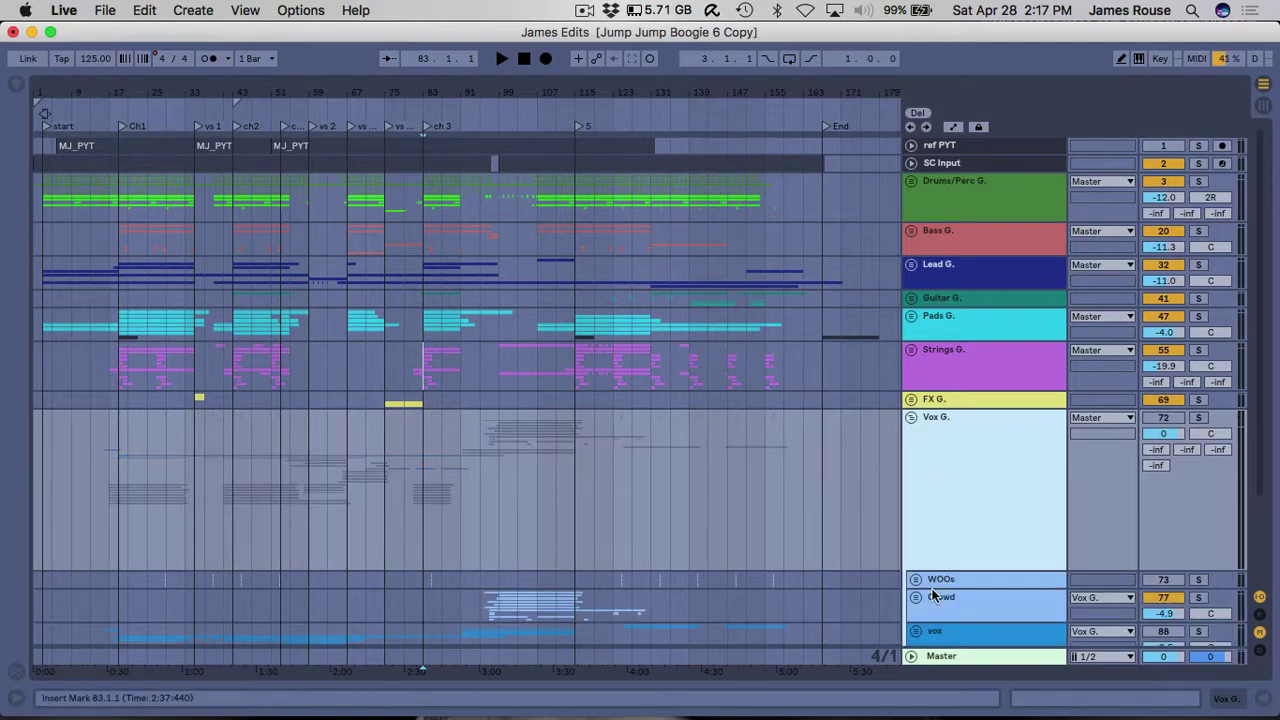
scroll(980, 598, "down", 3)
left_click(912, 478)
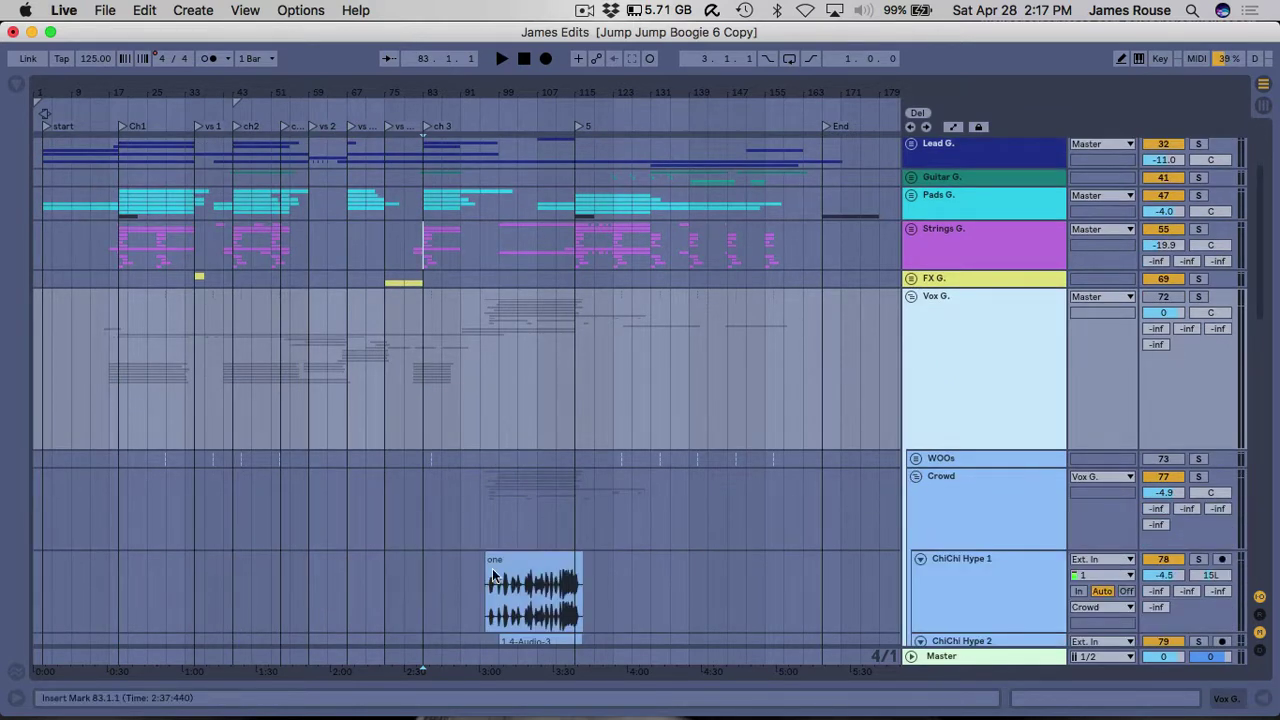
scroll(553, 560, "down", 10)
left_click(538, 215)
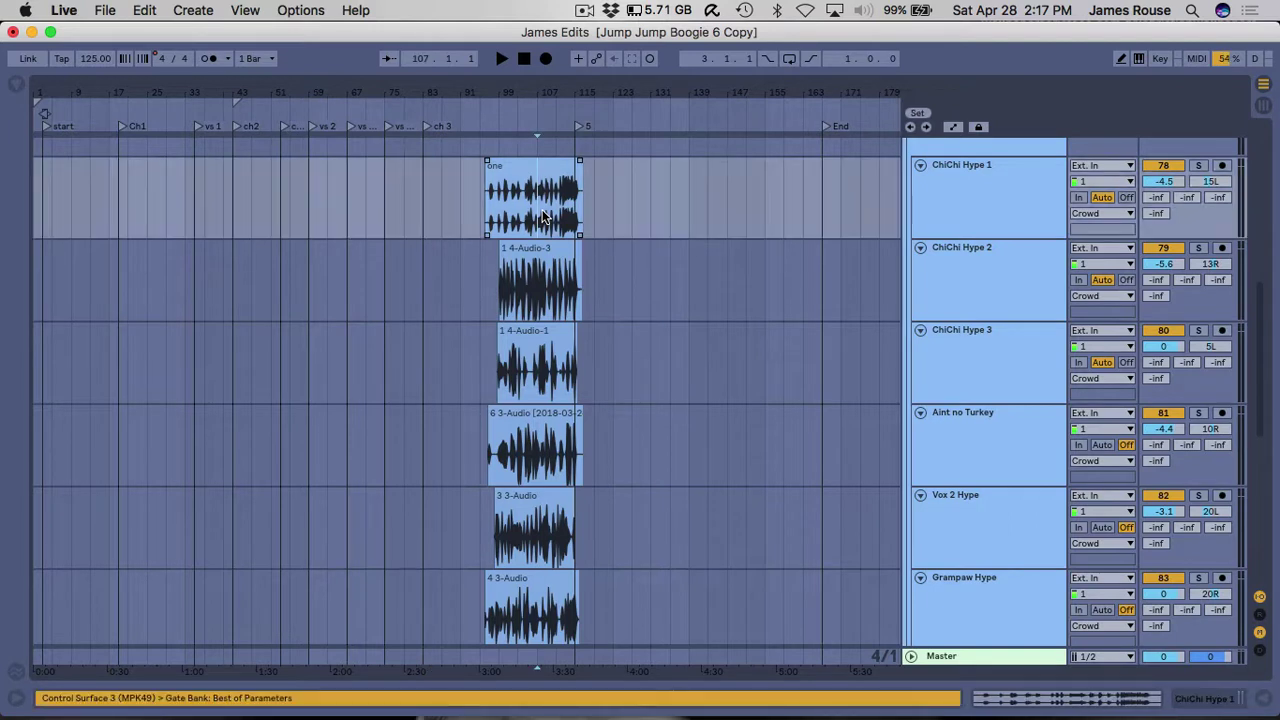
mouse_move(543, 218)
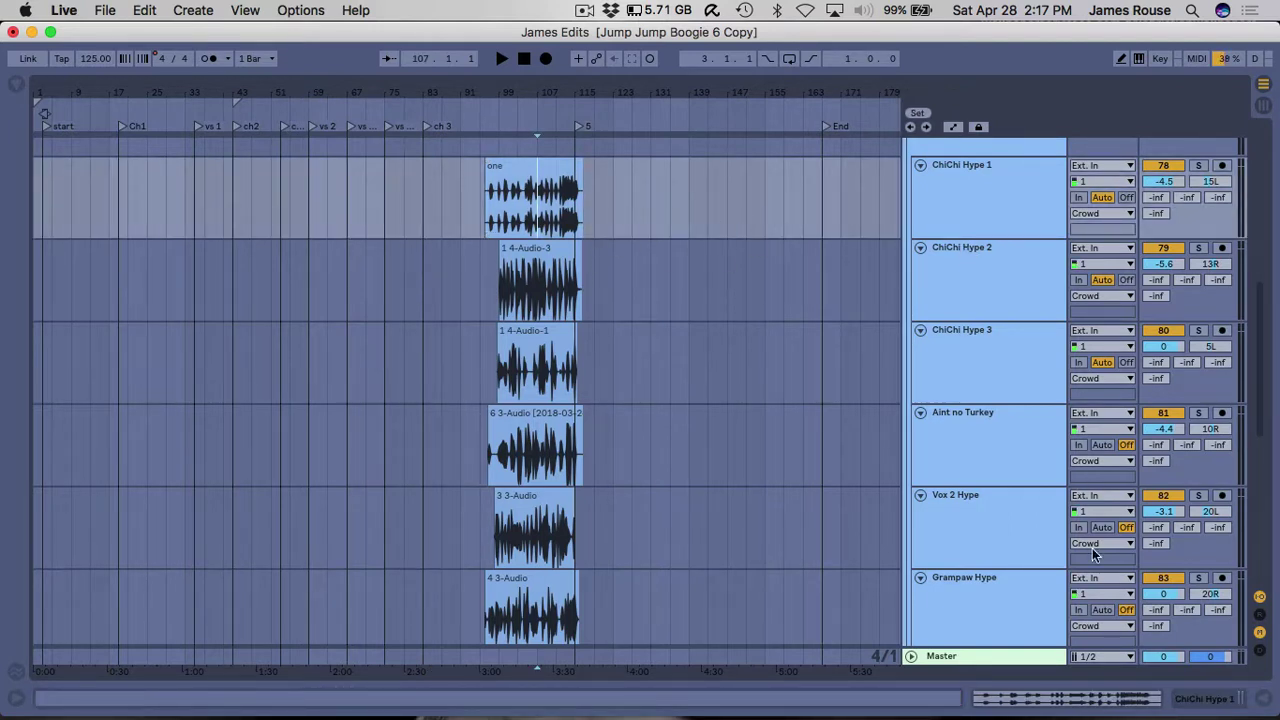
Show the device chain of ChiChi Hype 1 and expand its Gate and EQ Eight.
left_click(1263, 698)
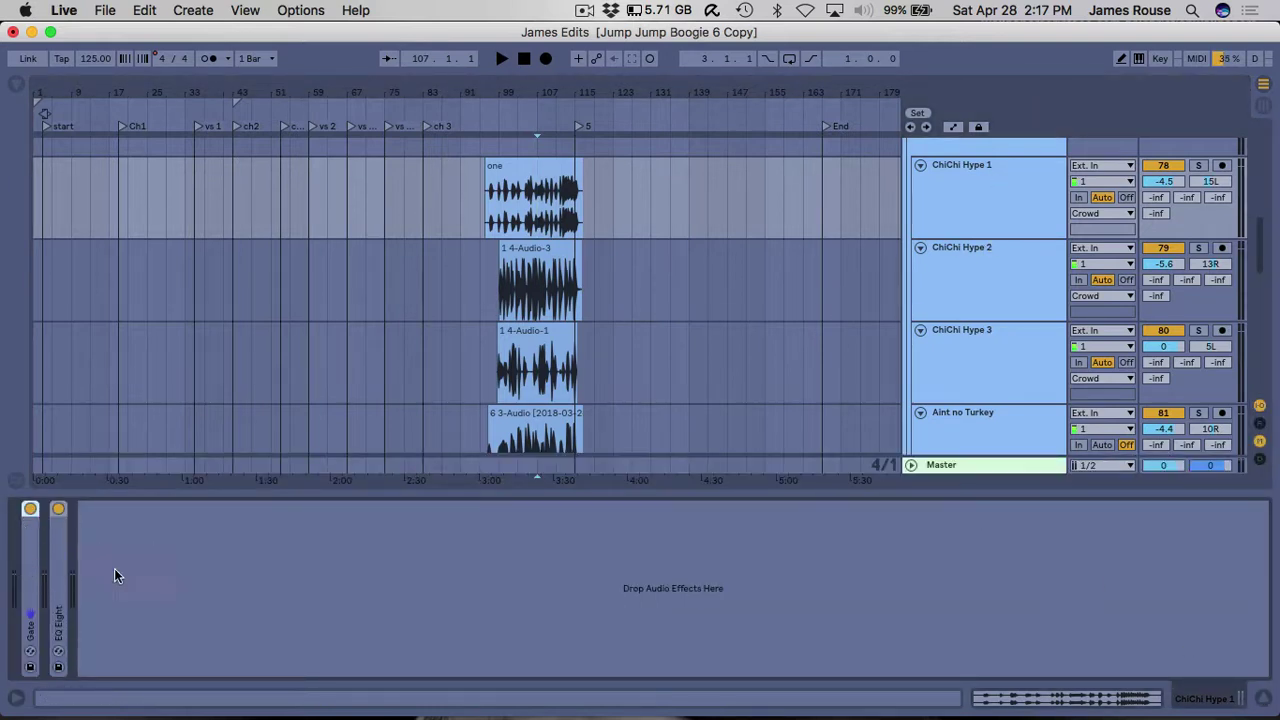
double_click(28, 558)
double_click(286, 550)
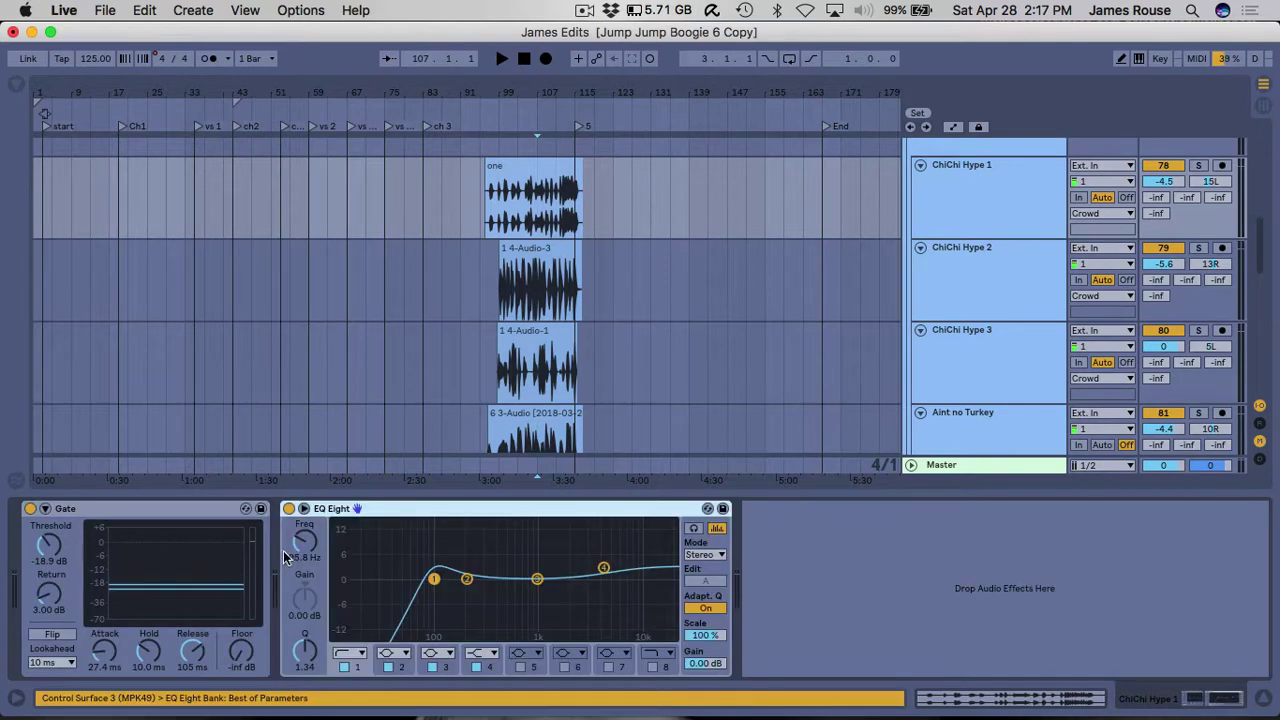
Inspect the device chains of ChiChi Hype 2, ChiChi Hype 3, Aint no Turkey and Vox 2 Hype.
left_click(933, 264)
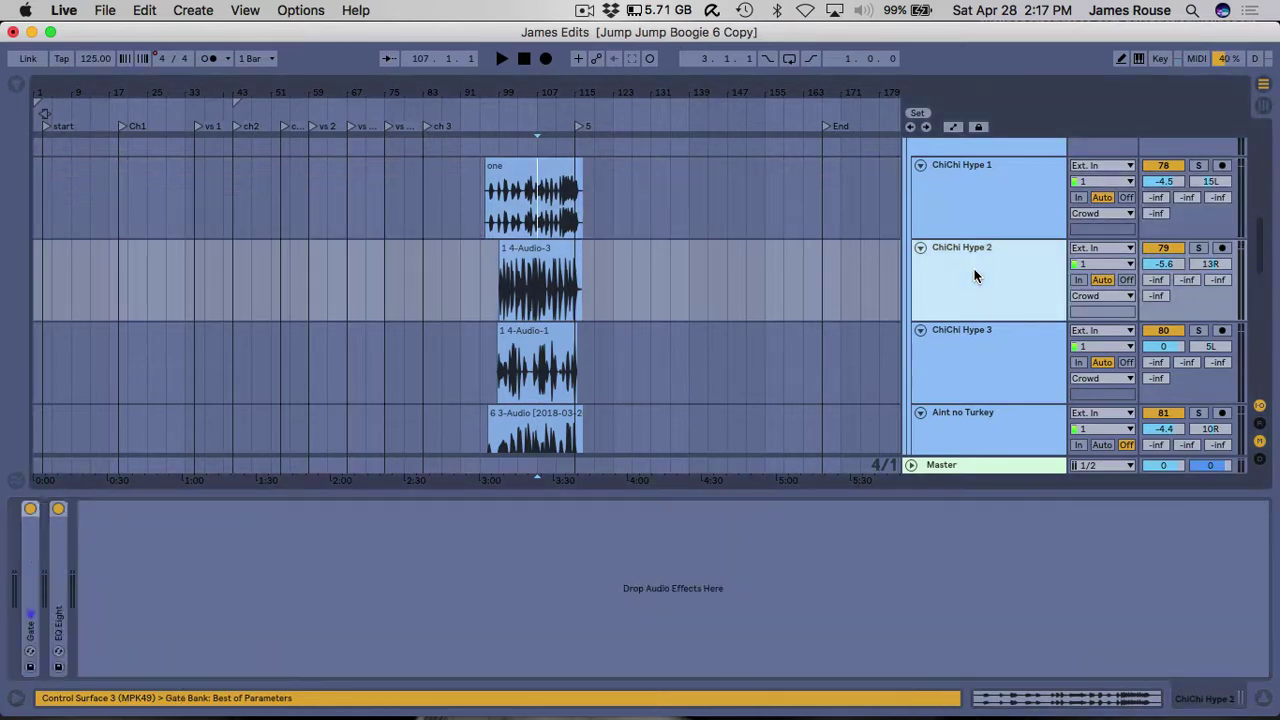
left_click(970, 341)
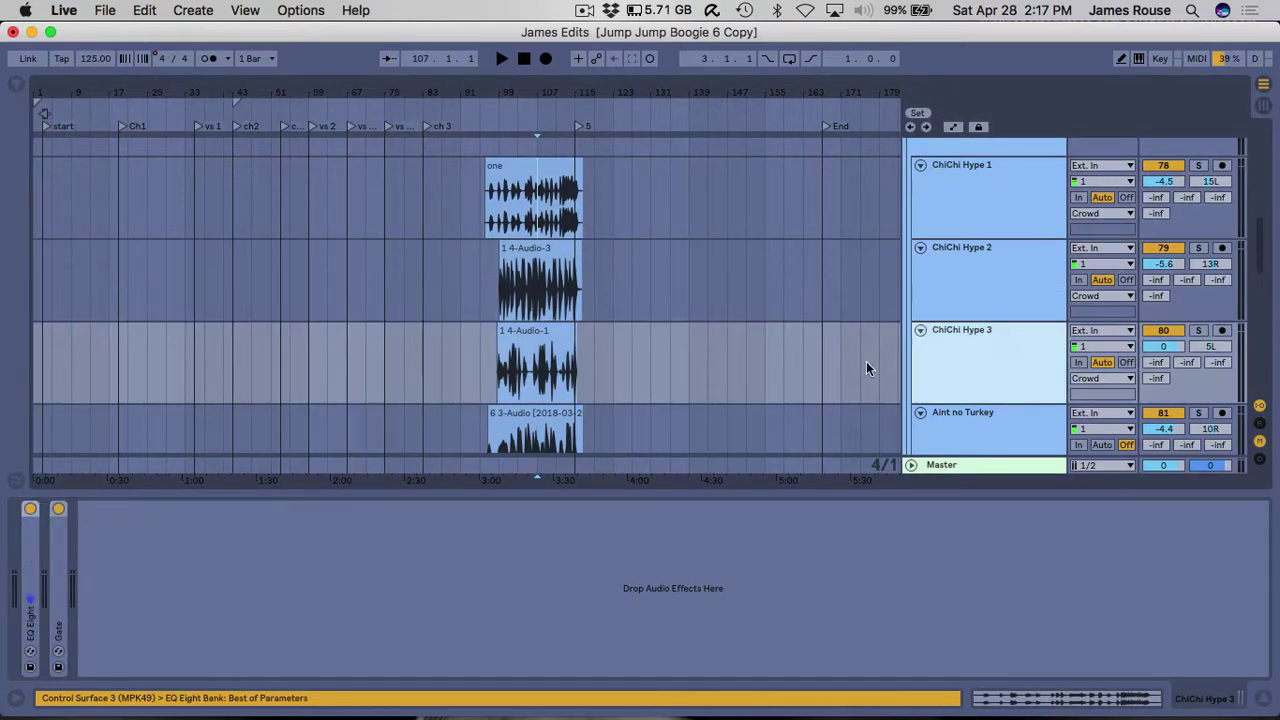
left_click(979, 430)
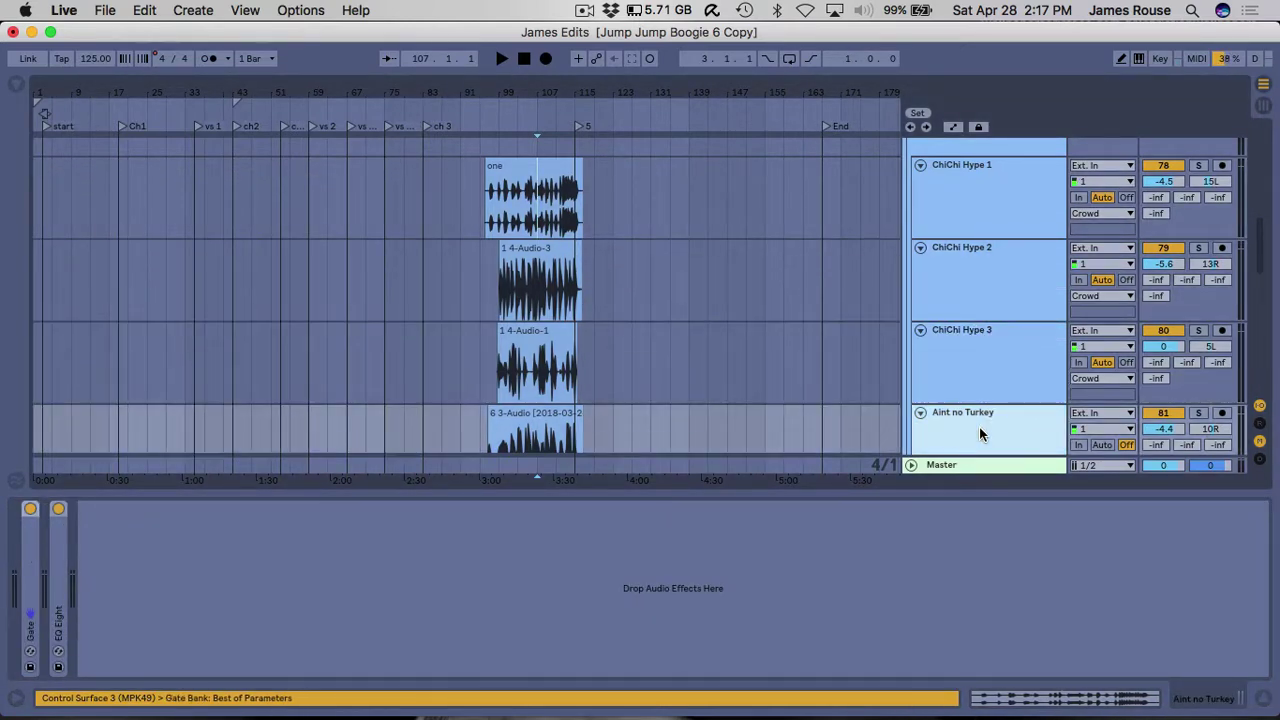
scroll(979, 432, "down", 3)
left_click(992, 407)
scroll(991, 406, "down", 2)
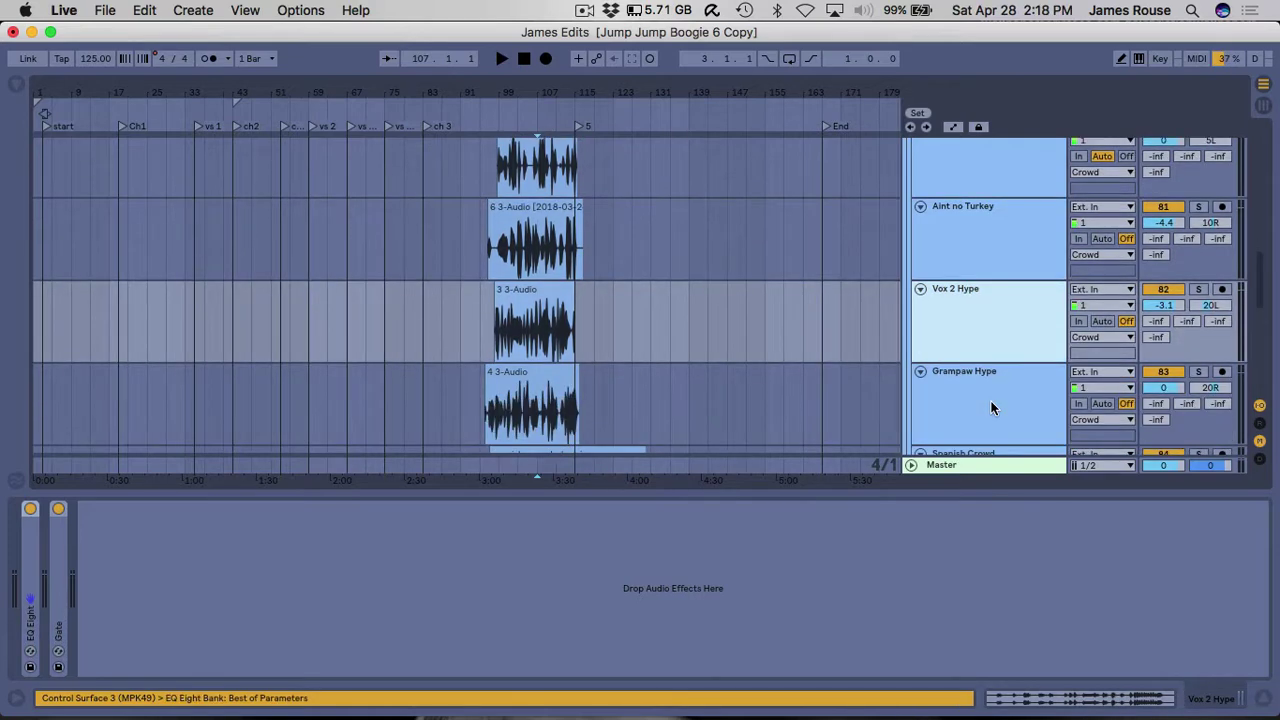
Solo ChiChi Hype 1 and play it from bar 103 to check its Gate and EQ Eight, then stop playback.
scroll(991, 406, "up", 6)
scroll(953, 249, "up", 4)
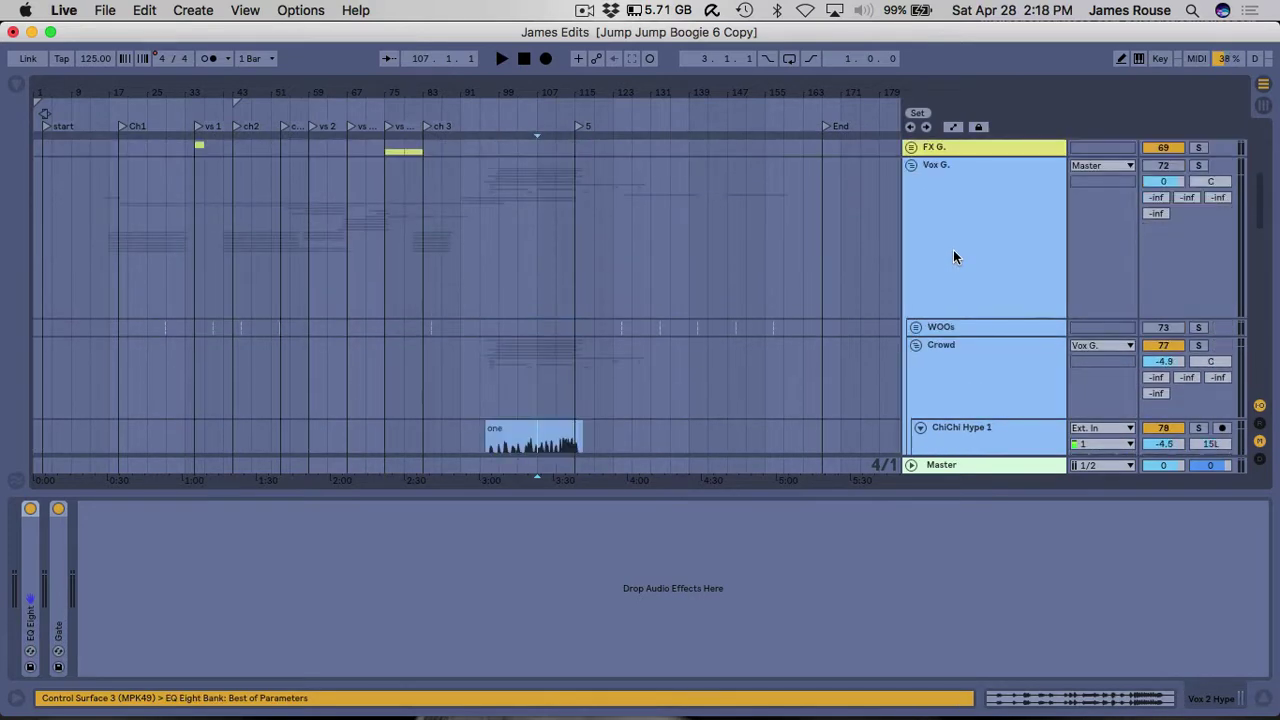
scroll(953, 249, "down", 4)
left_click(522, 240)
left_click(523, 287)
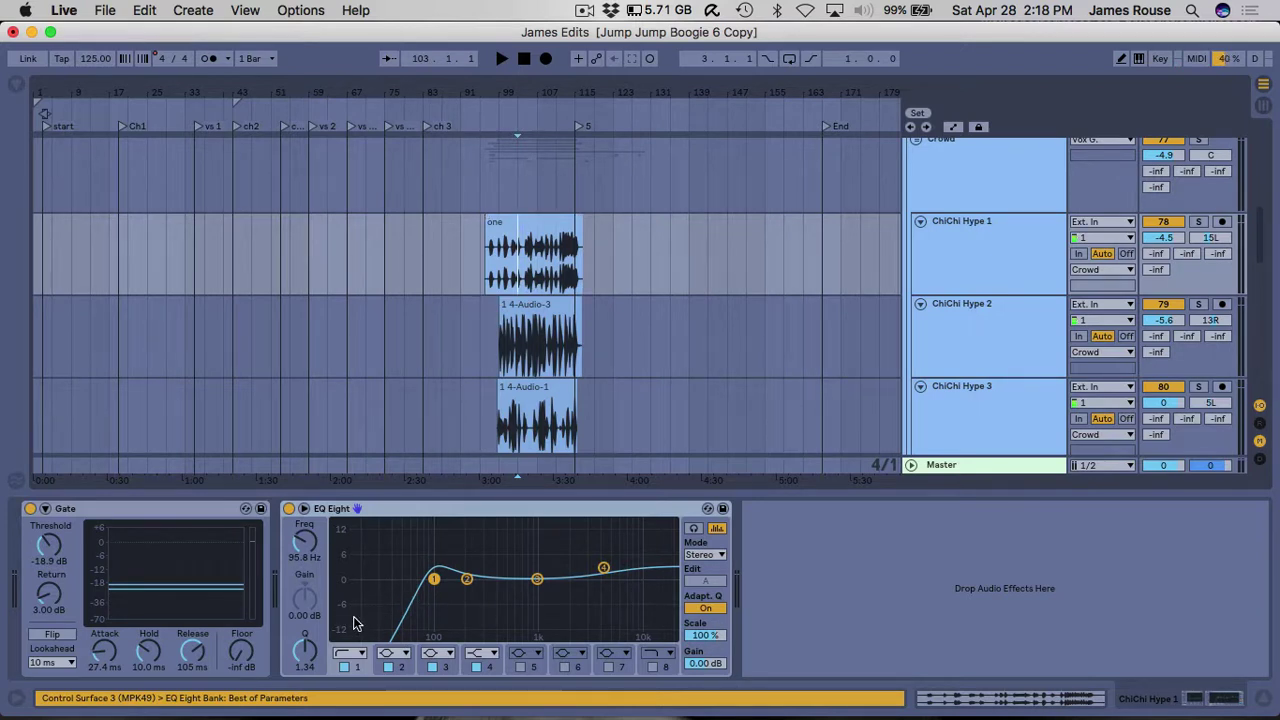
left_click(537, 288)
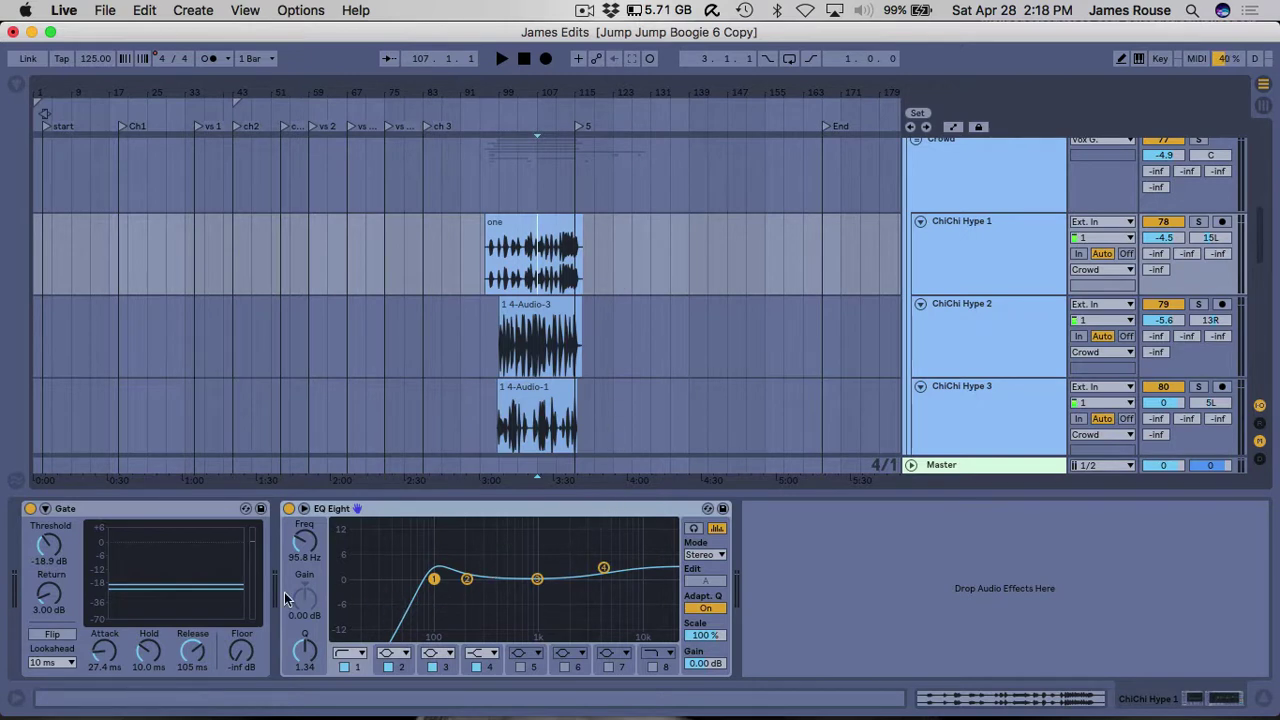
left_click(516, 281)
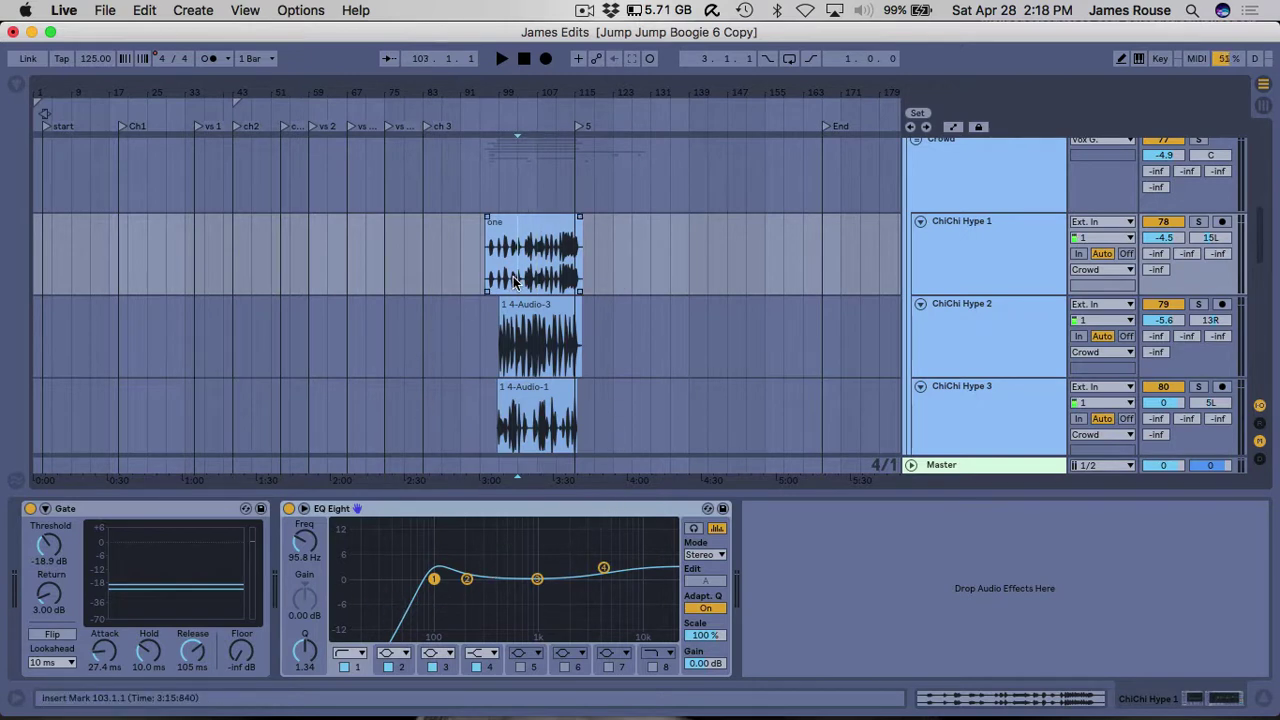
key("space")
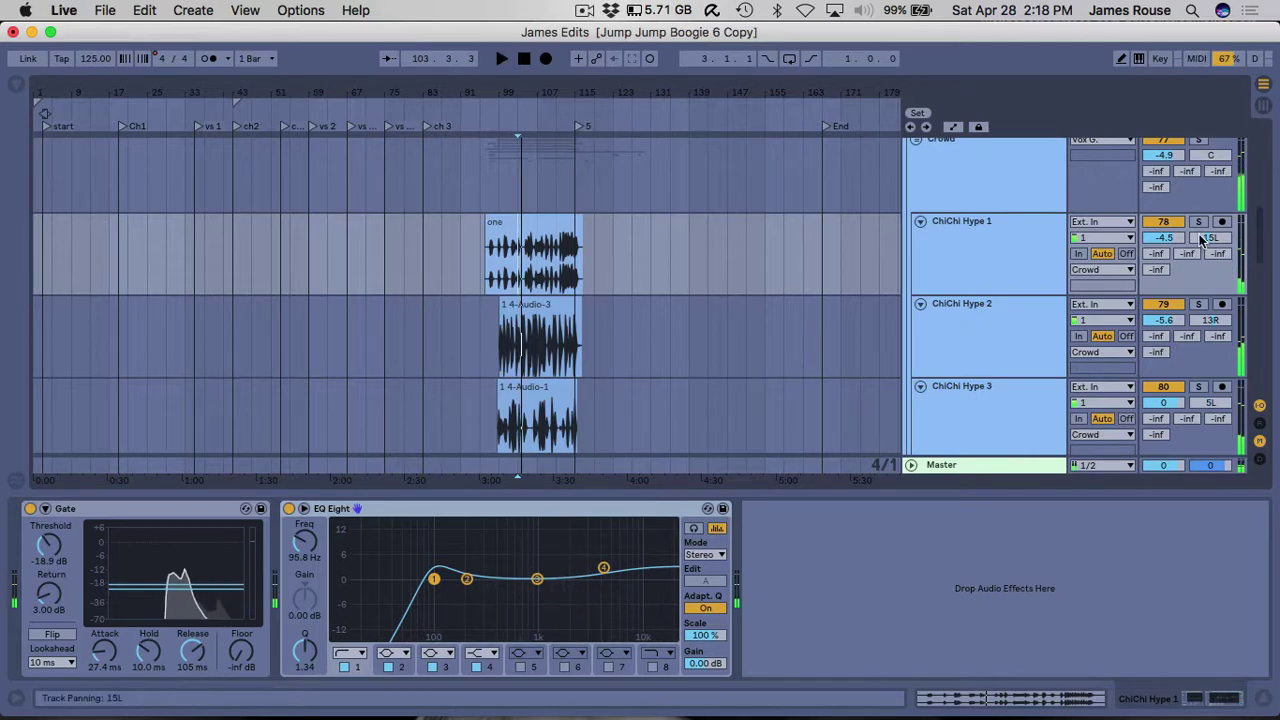
left_click(1198, 221)
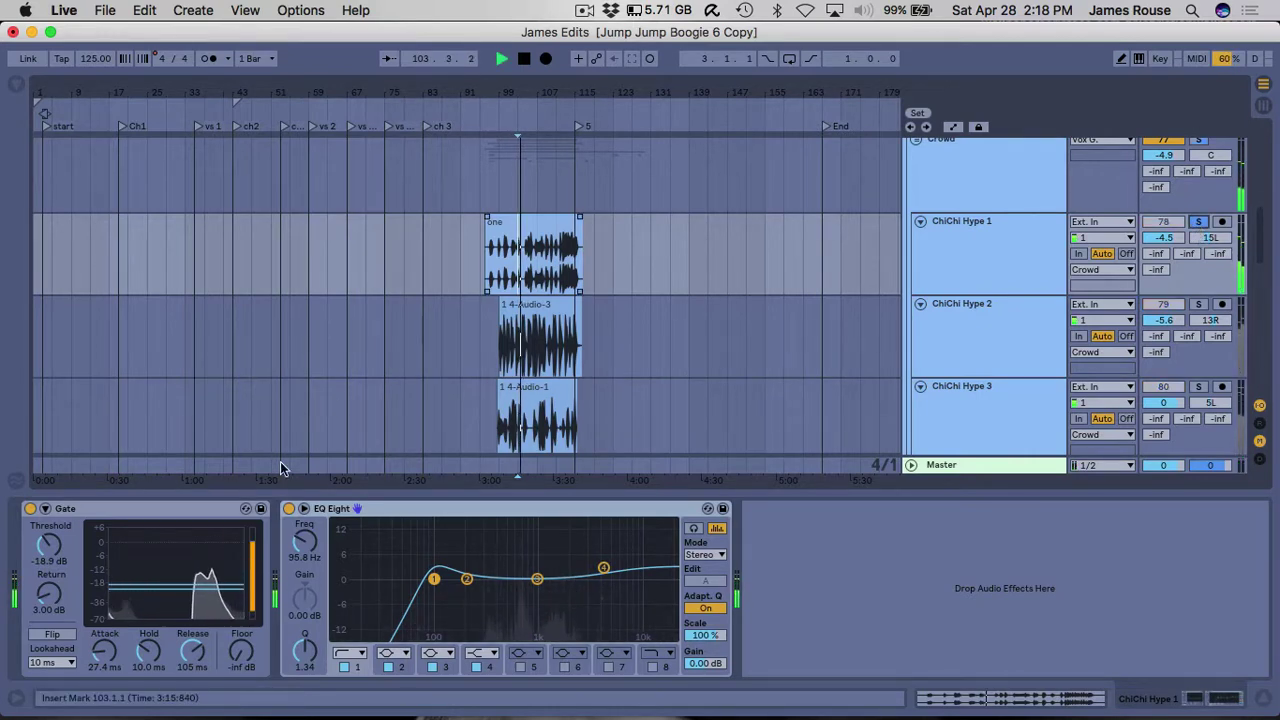
left_click_drag(540, 92, 416, 231)
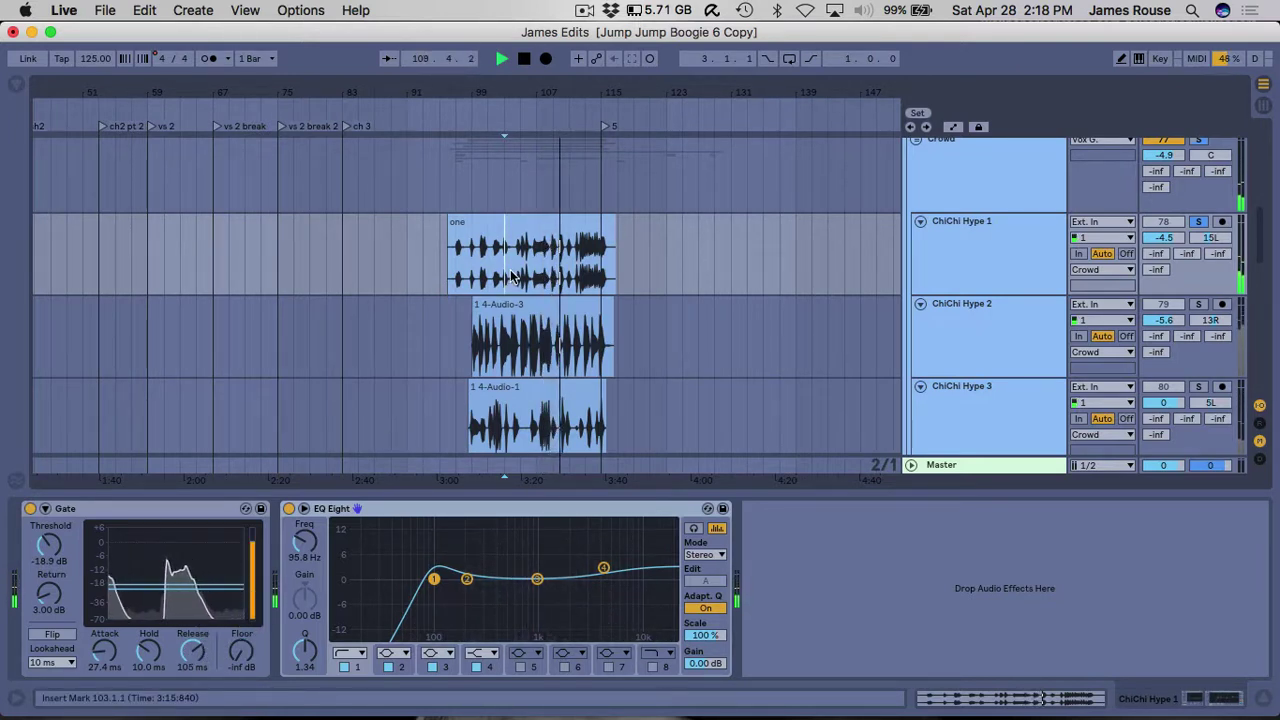
key("space")
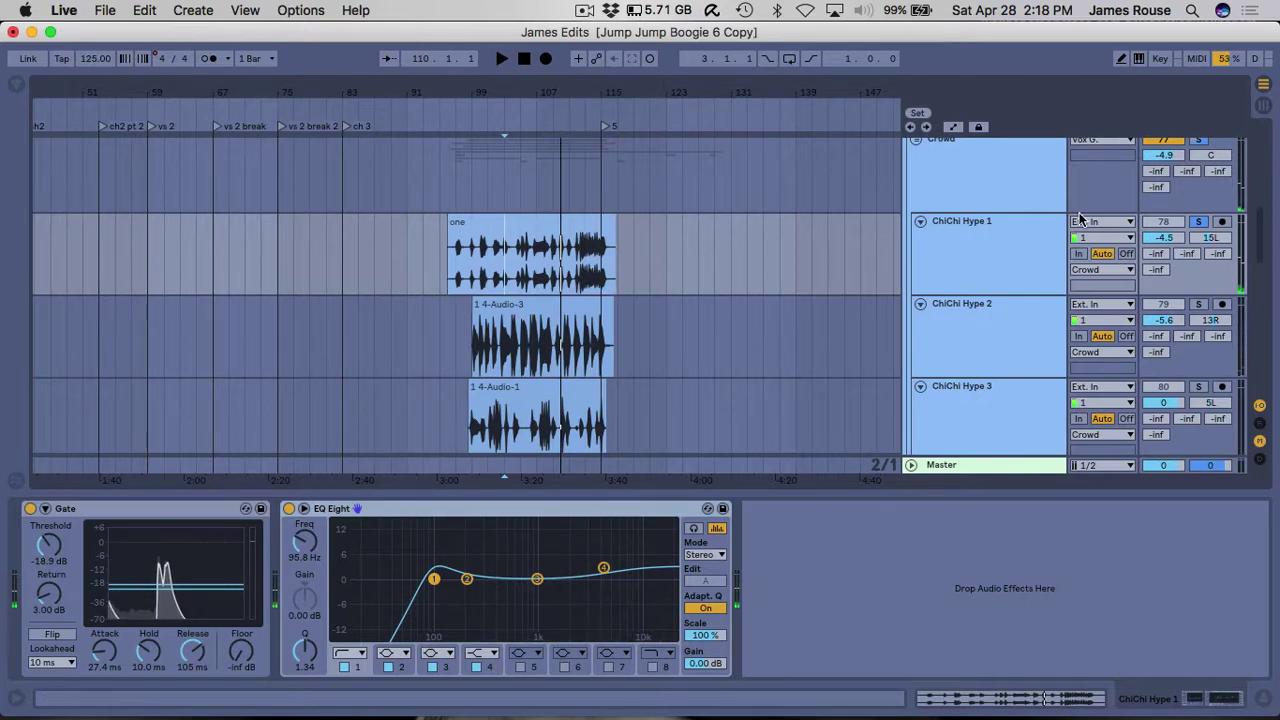
Turn off the solo on ChiChi Hype 1 and fold the Vox G. group.
scroll(1192, 204, "up", 2)
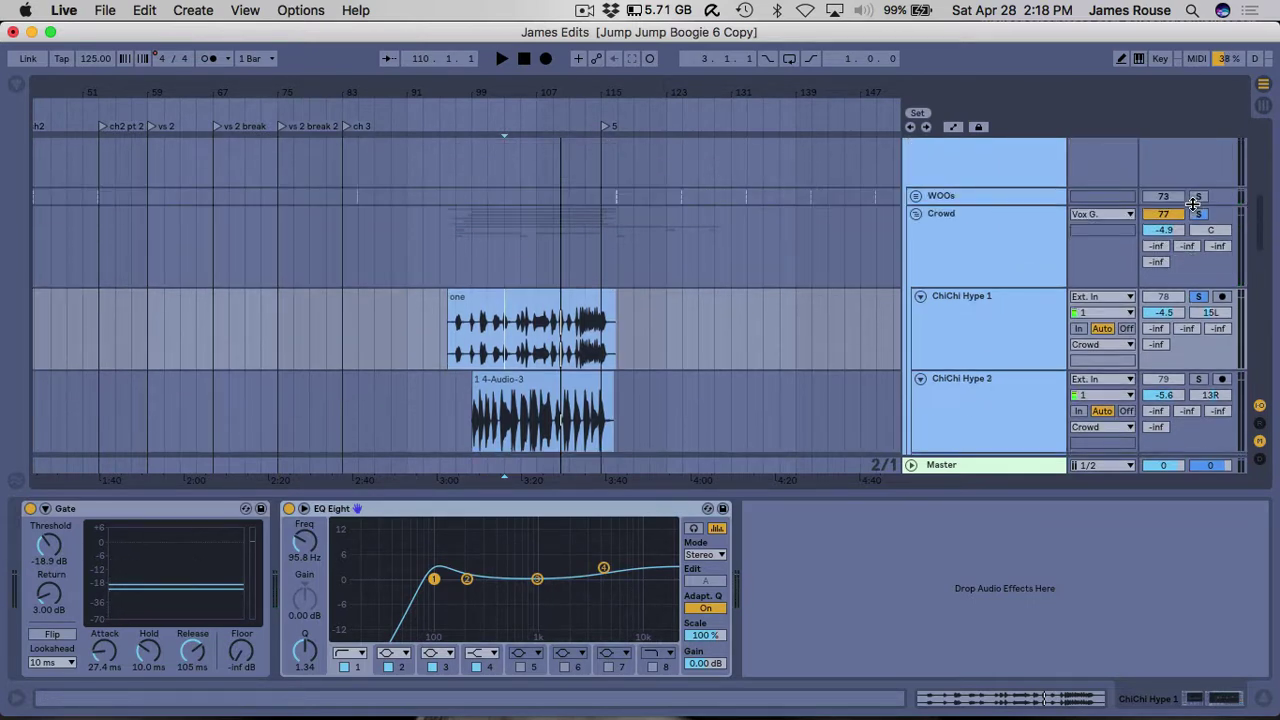
scroll(650, 340, "down", 3)
scroll(765, 345, "up", 5)
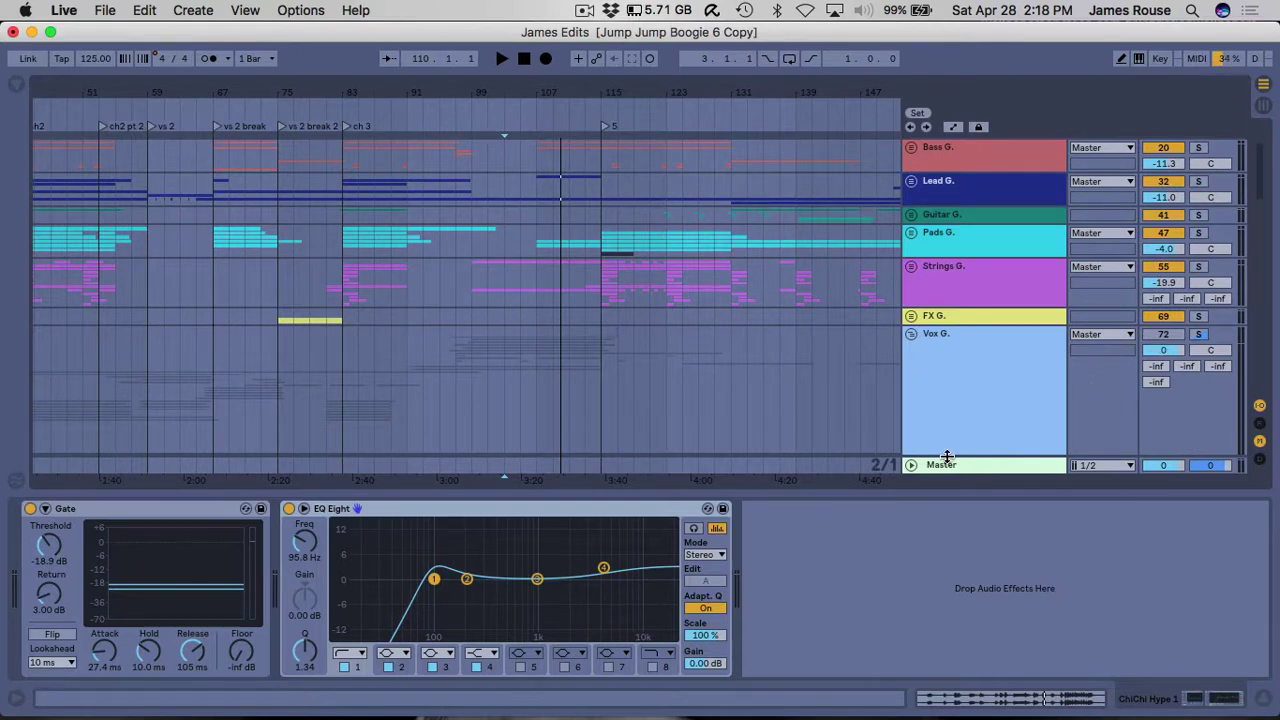
scroll(949, 445, "down", 4)
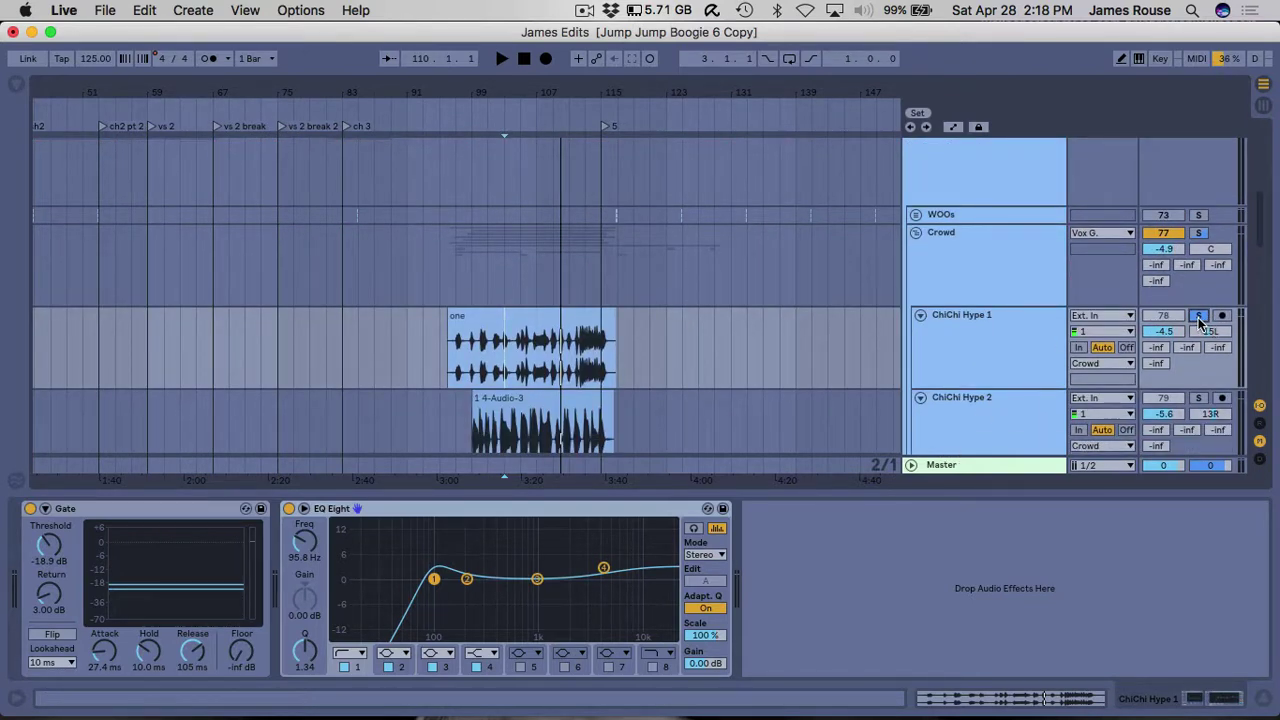
scroll(936, 367, "up", 4)
left_click(910, 318)
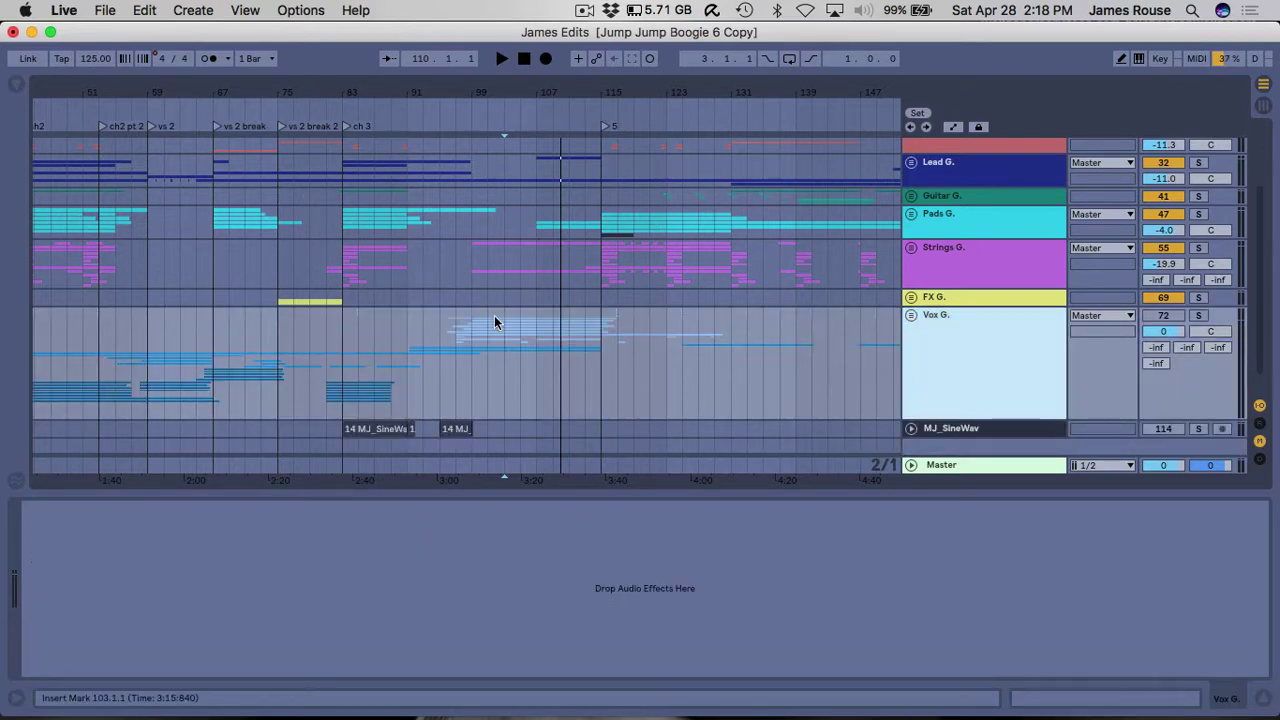
Unfold the Pads G. group to inspect the Bright Chords MIDI track and its clip at bar 115, then fold the group again.
left_click(910, 214)
left_click(608, 206)
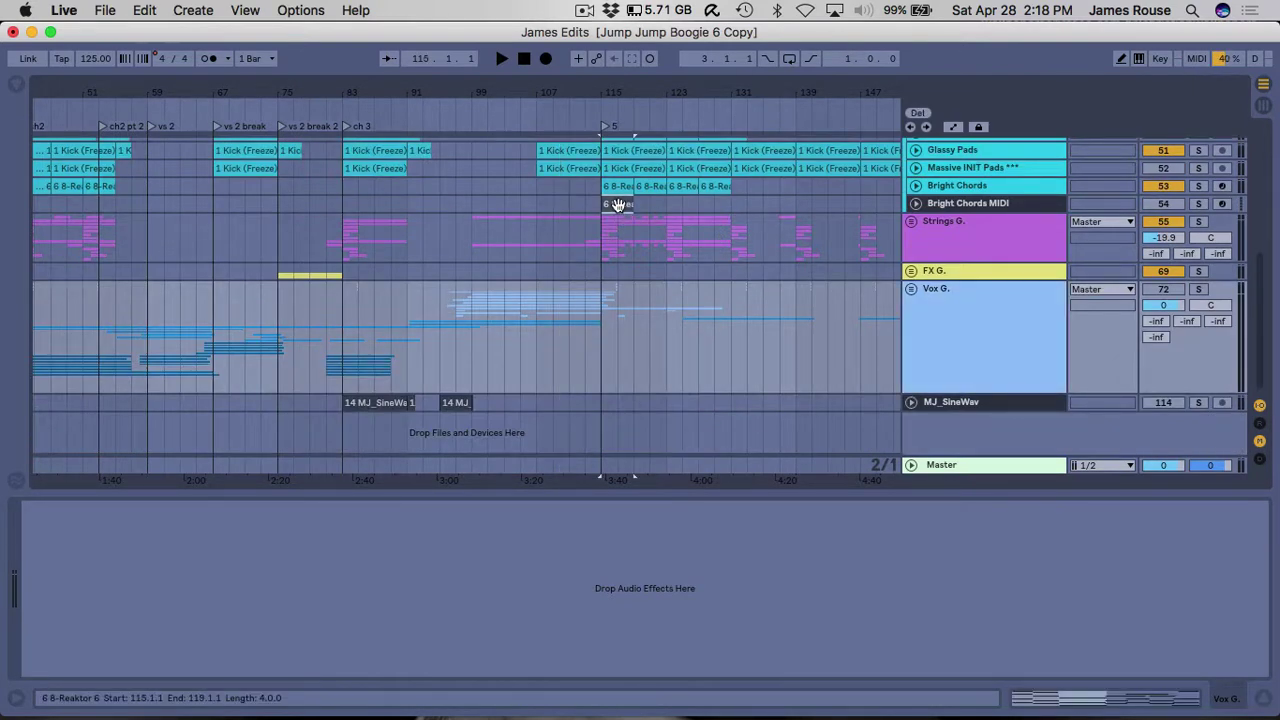
left_click(942, 205)
left_click(600, 206)
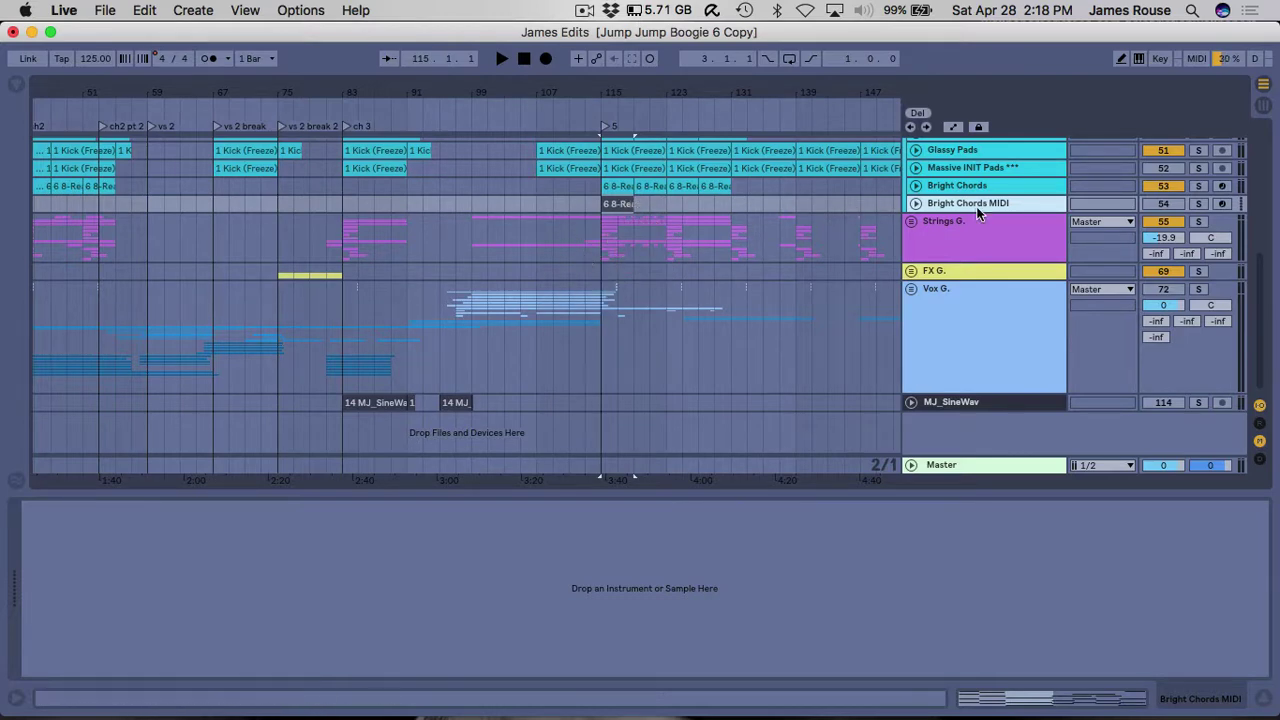
scroll(628, 223, "up", 10)
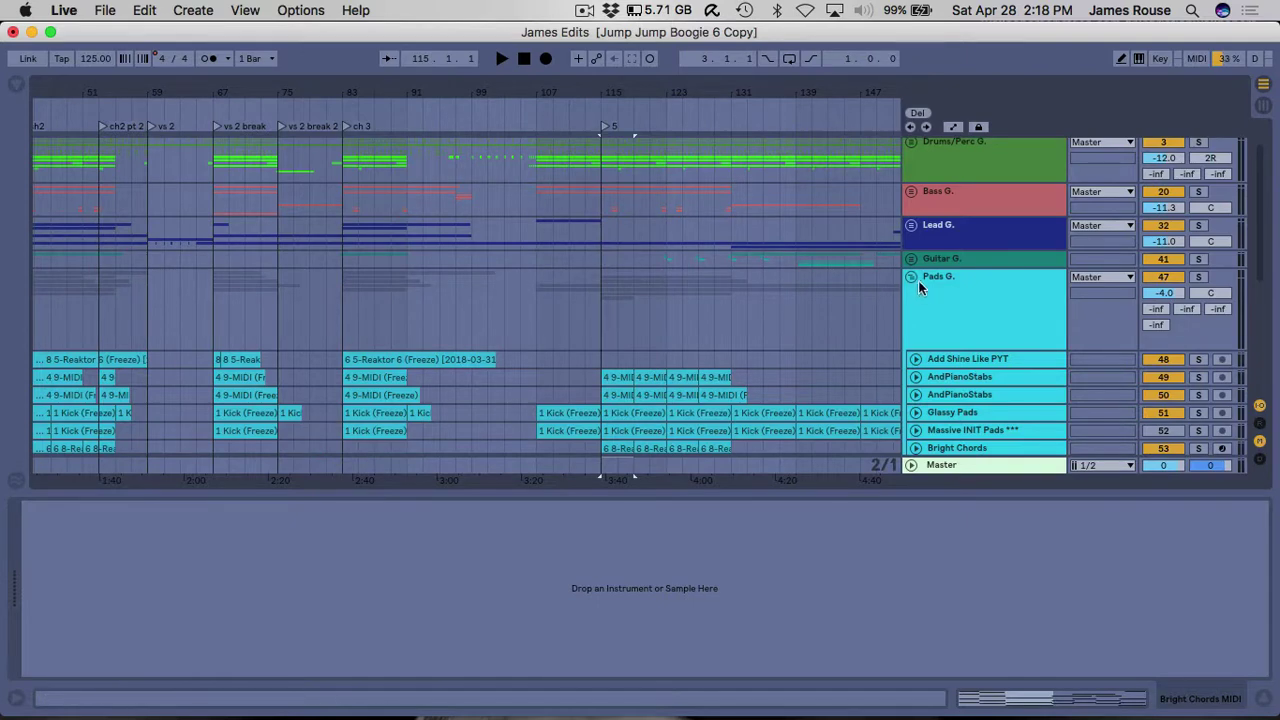
left_click(909, 279)
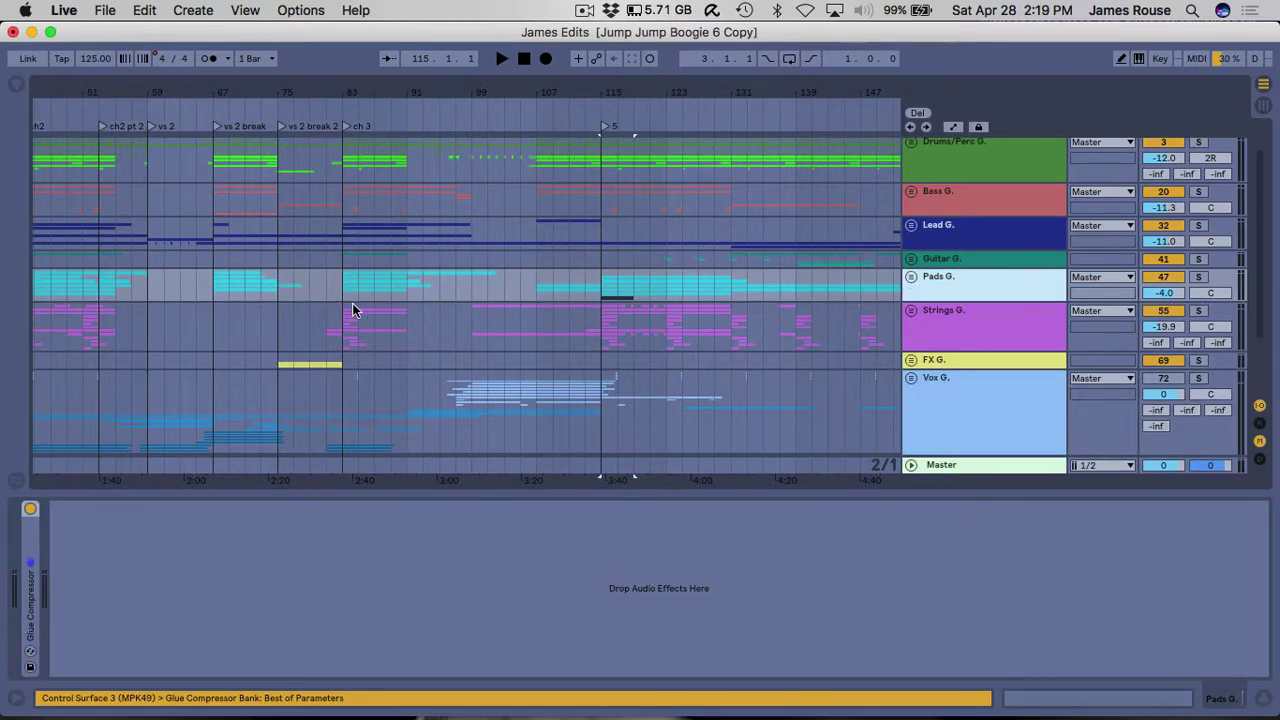
Hide the device chain and play the full arrangement from bar 63 in the vs 2 section.
scroll(377, 308, "up", 2)
left_click_drag(430, 95, 430, 60)
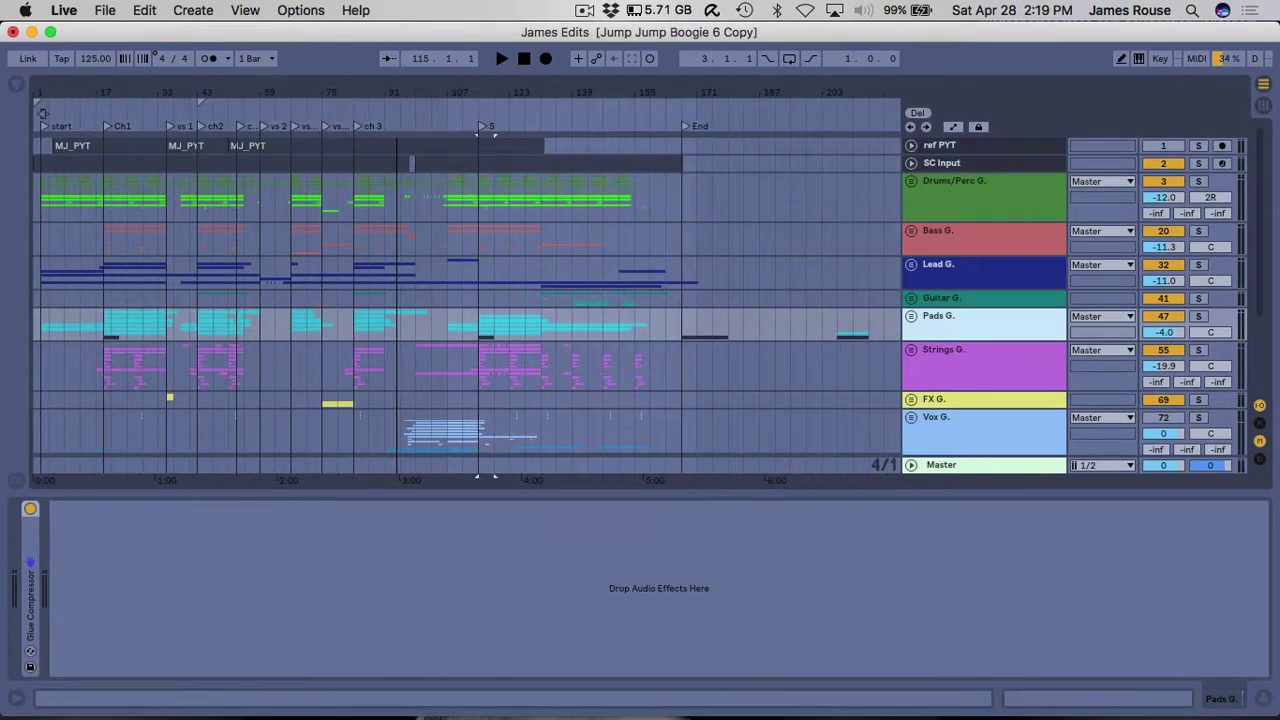
left_click(1262, 698)
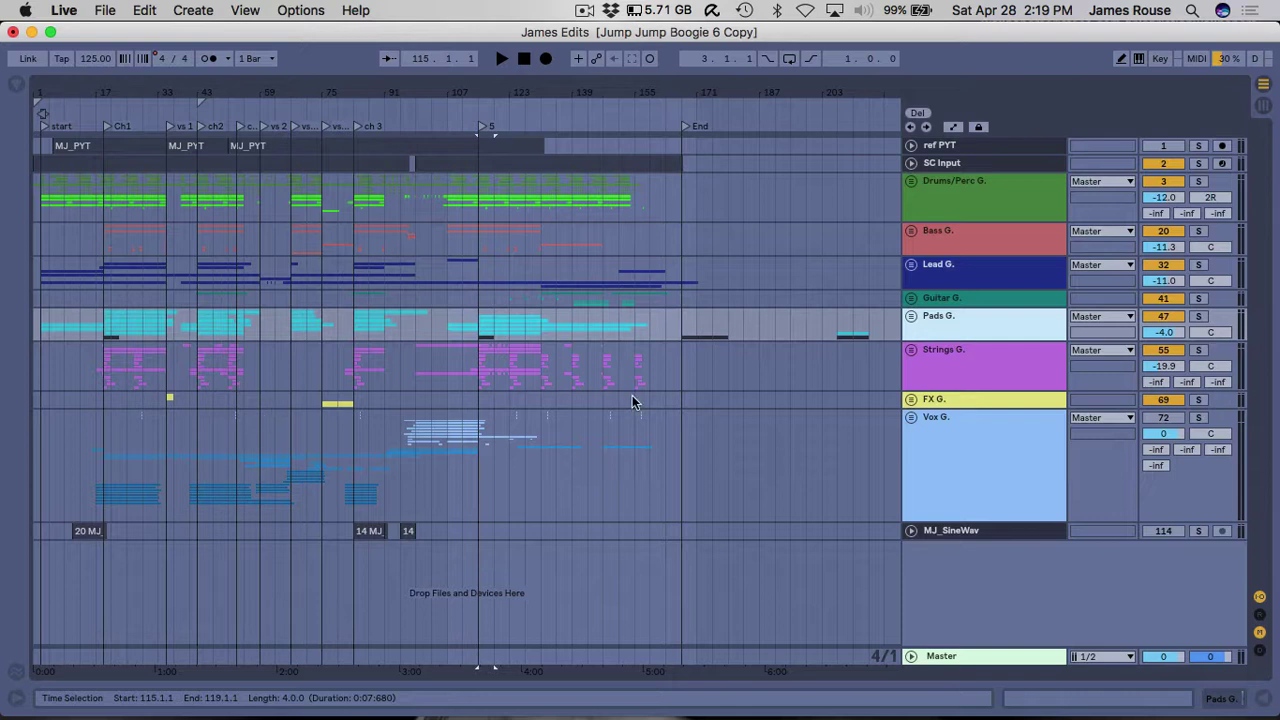
left_click(274, 357)
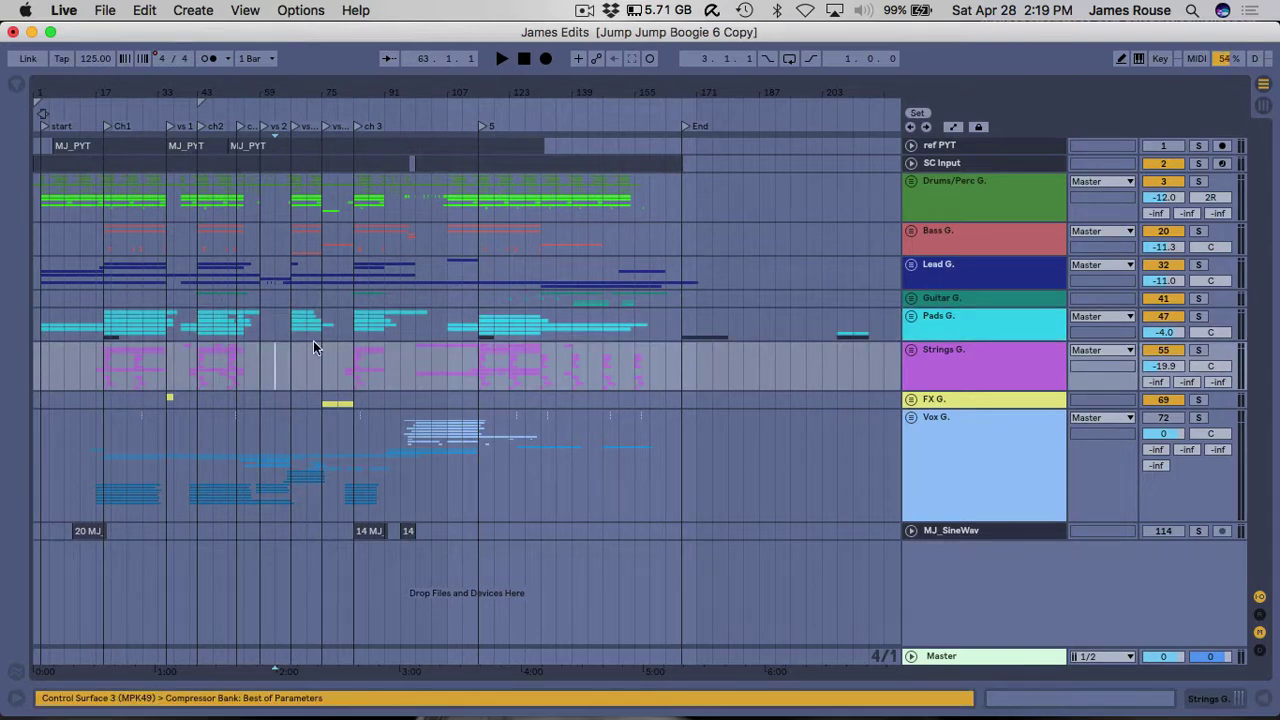
key("space")
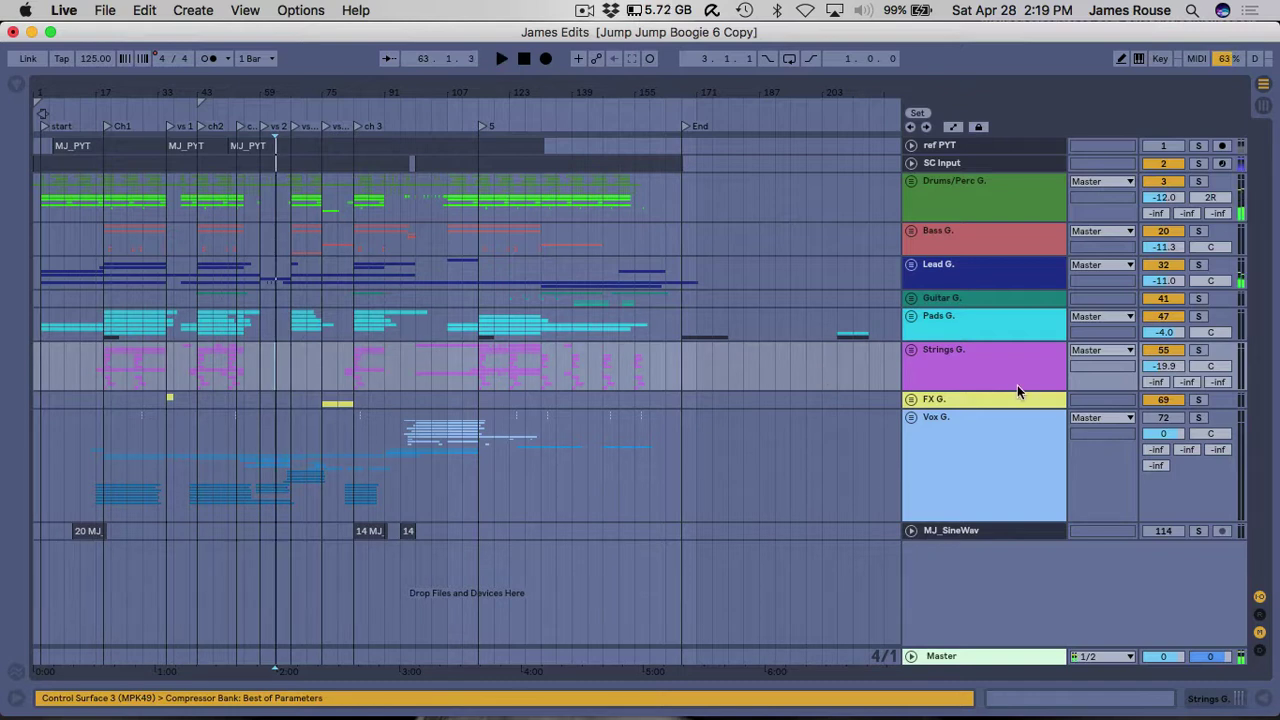
Add a Utility effect at -inf dB gain after the Limiter on the Master track and collapse it during playback.
double_click(959, 660)
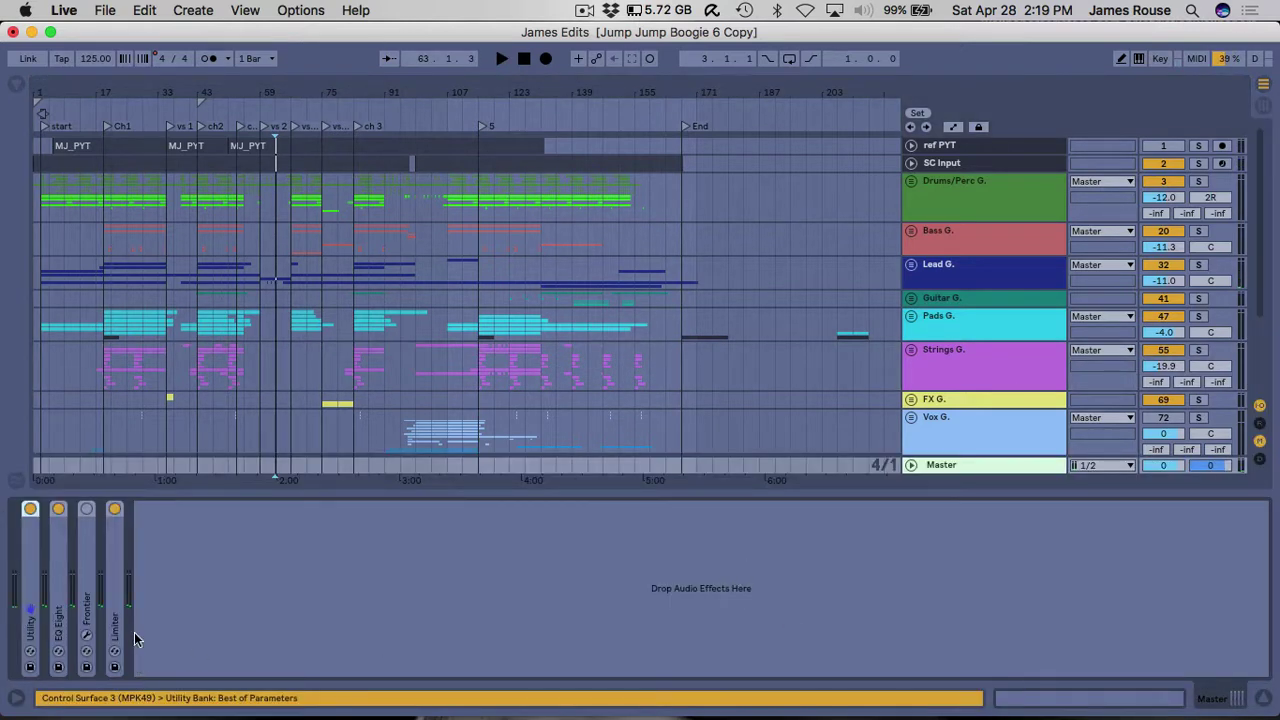
left_click(151, 590)
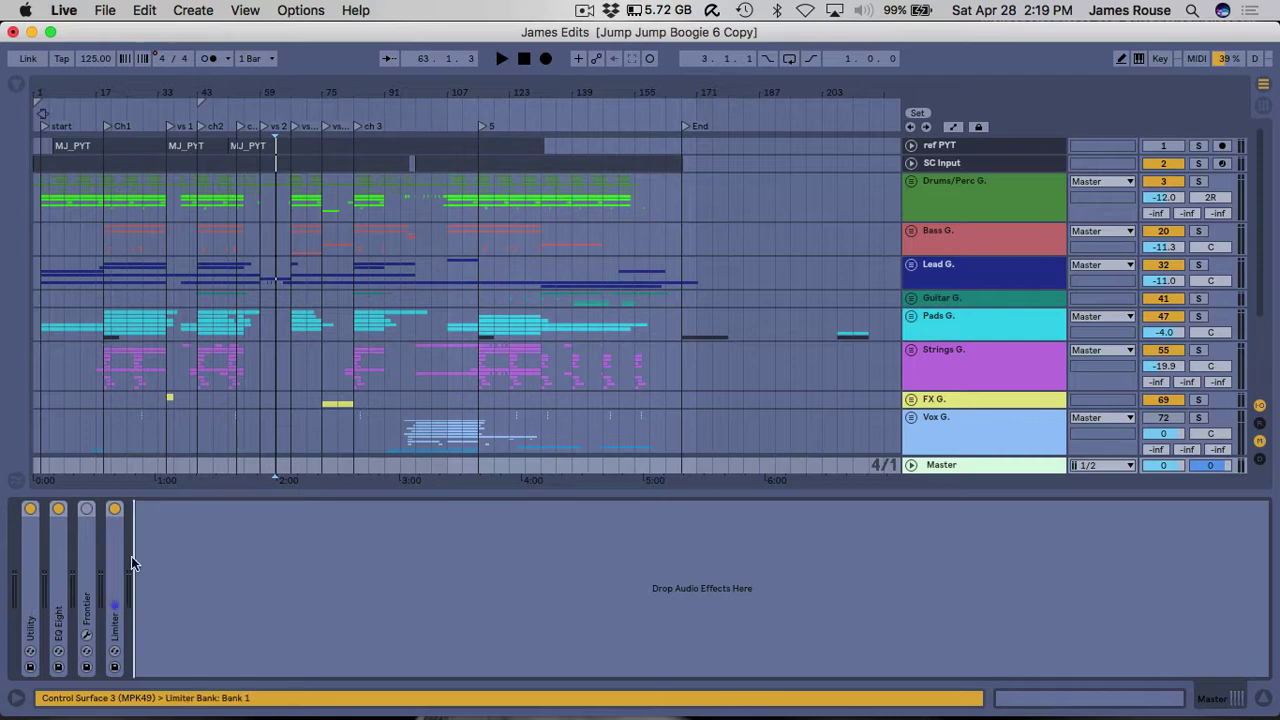
left_click(20, 87)
left_click(57, 232)
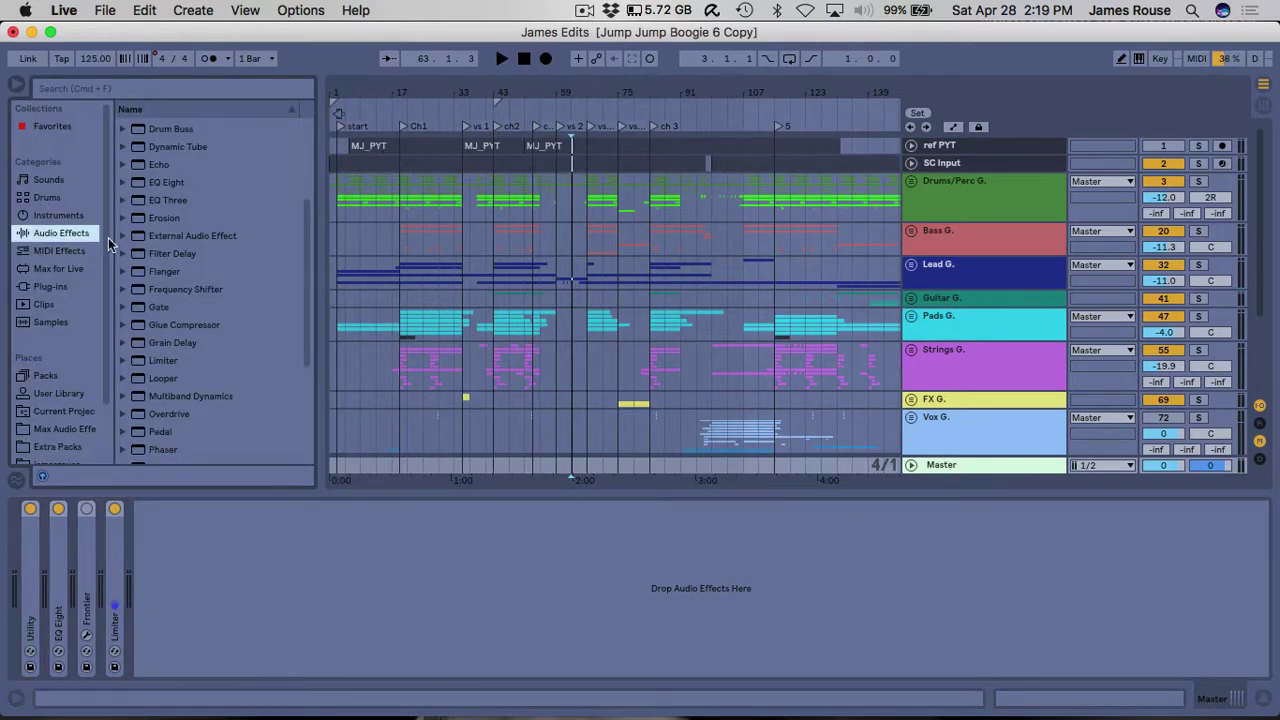
left_click(163, 330)
left_click_drag(160, 416, 222, 640)
key("space")
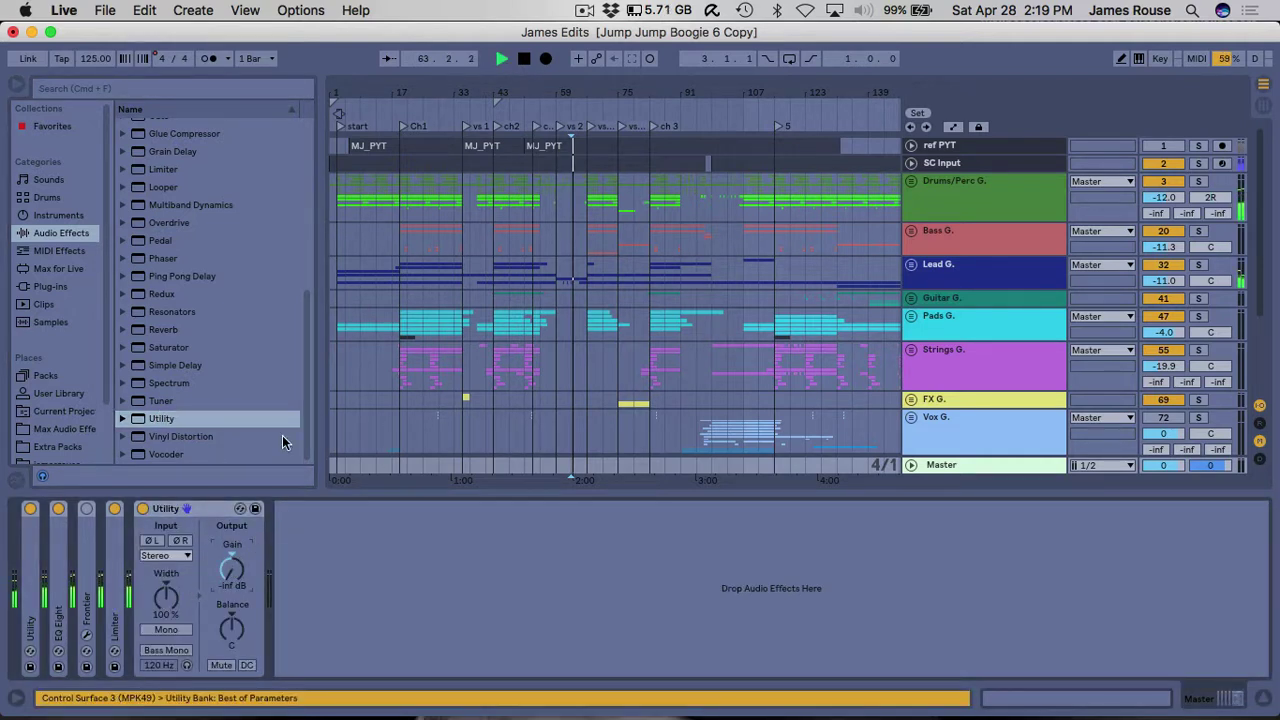
double_click(204, 511)
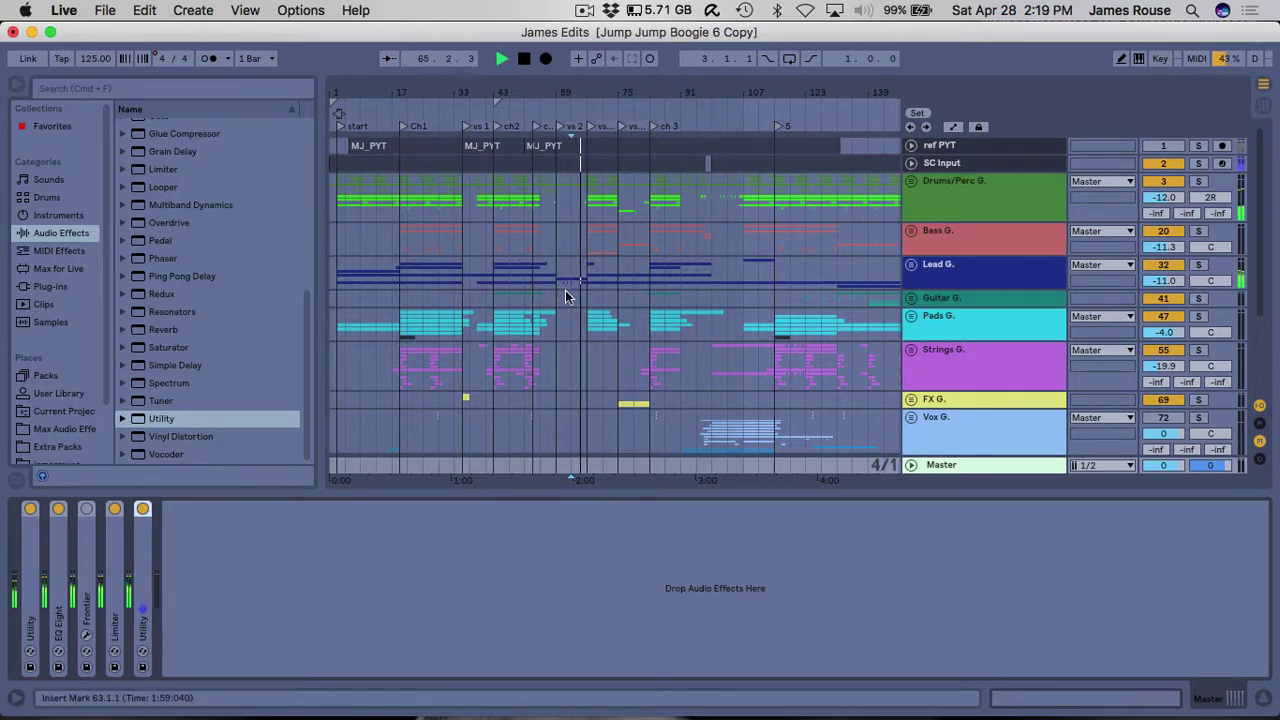
Play from bar 59 at vs 2 and inspect the device chains of the Pads, Strings, FX, Guitar and Bass groups.
left_click(558, 319)
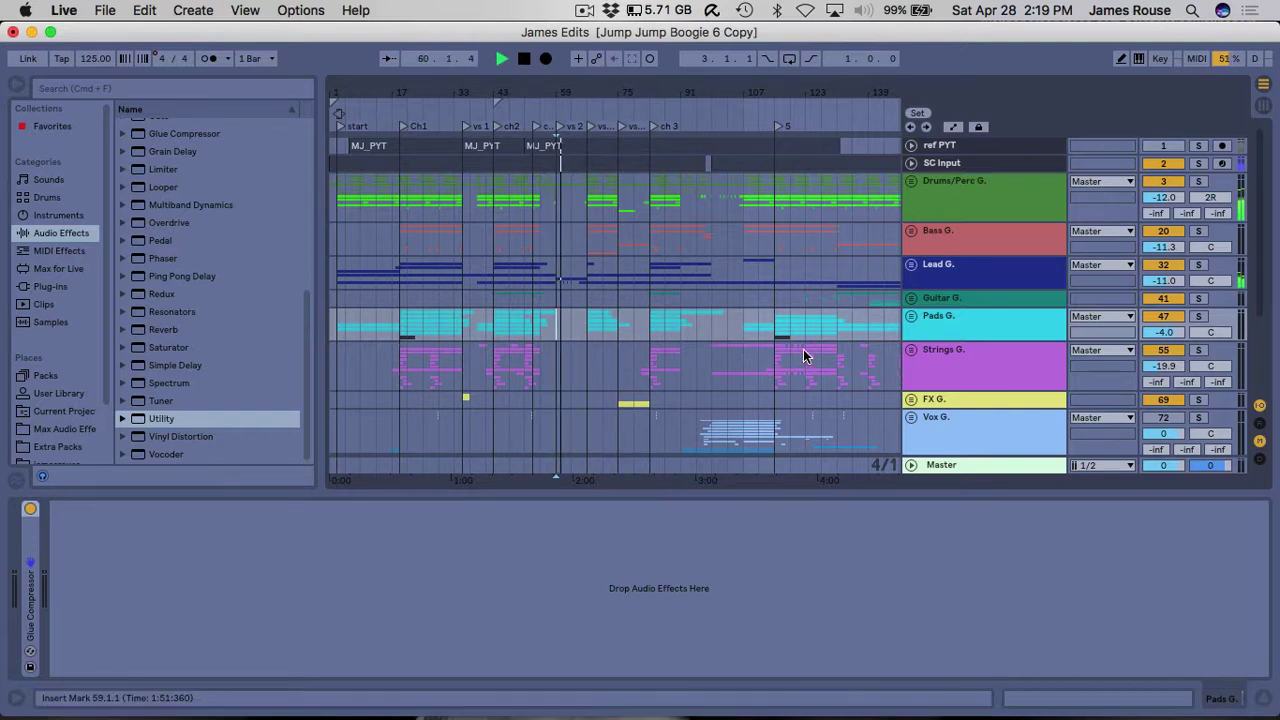
left_click(993, 370)
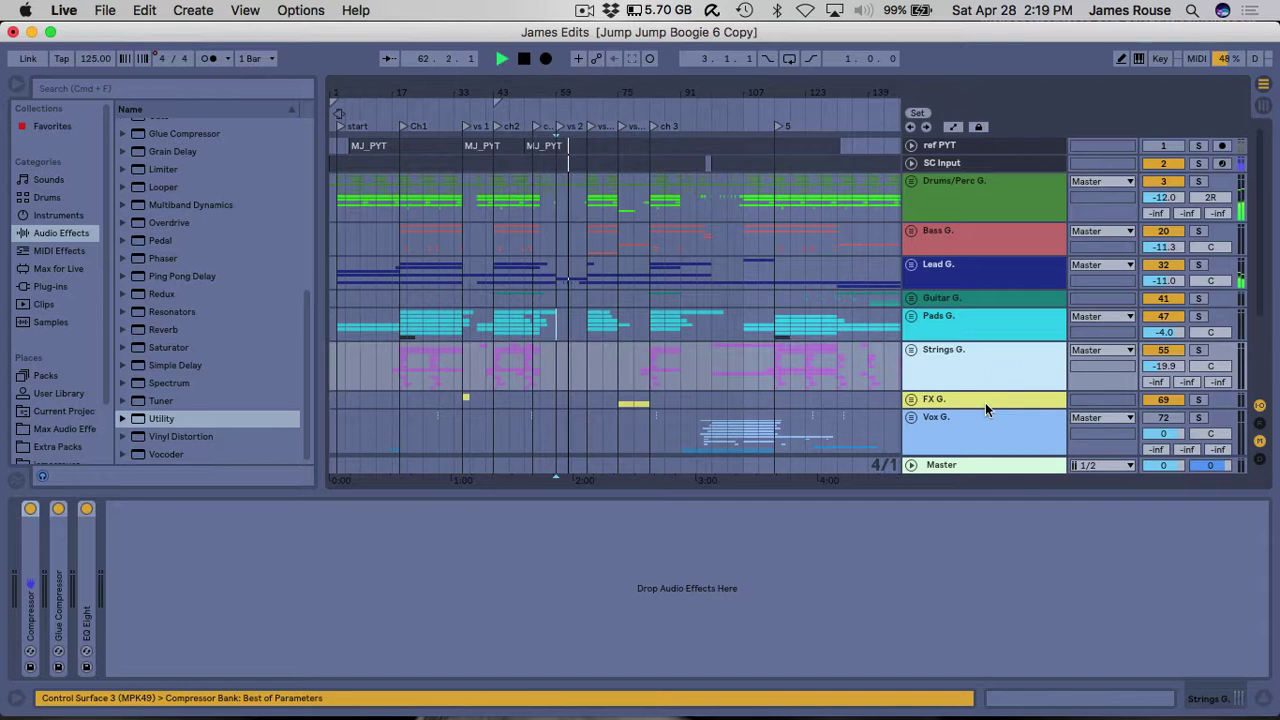
left_click(985, 402)
left_click(969, 315)
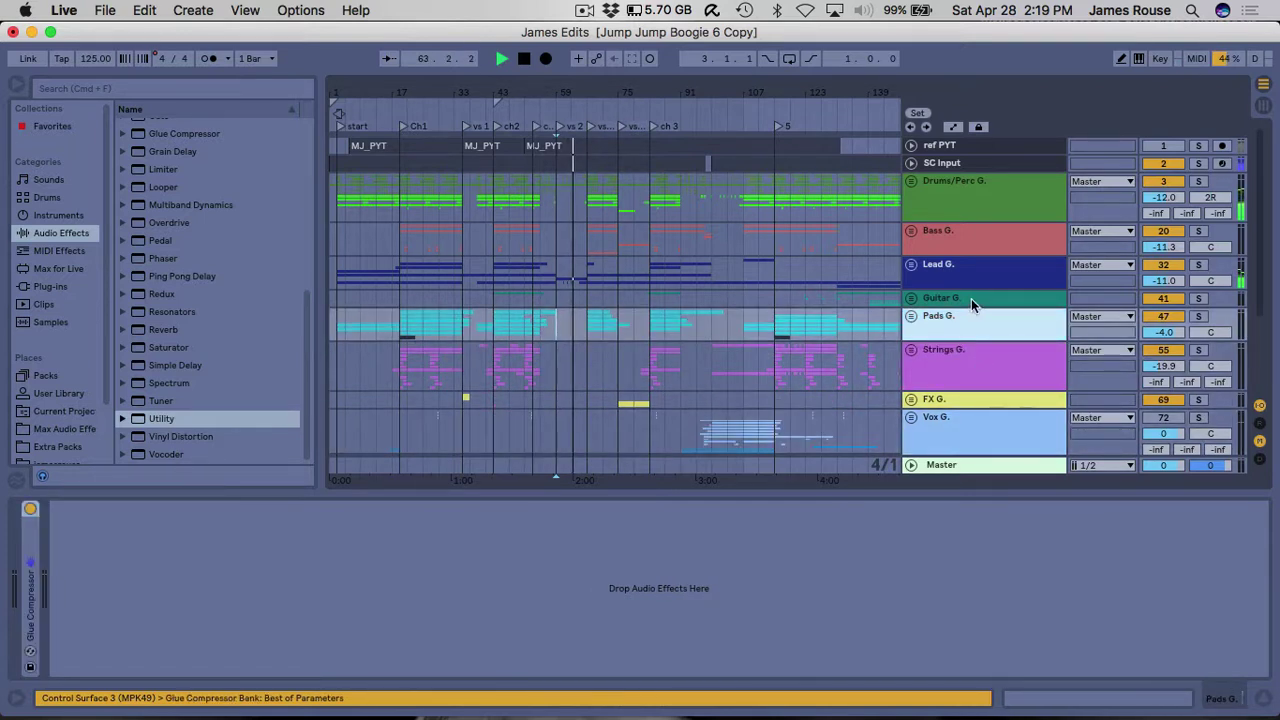
left_click(971, 298)
left_click(970, 236)
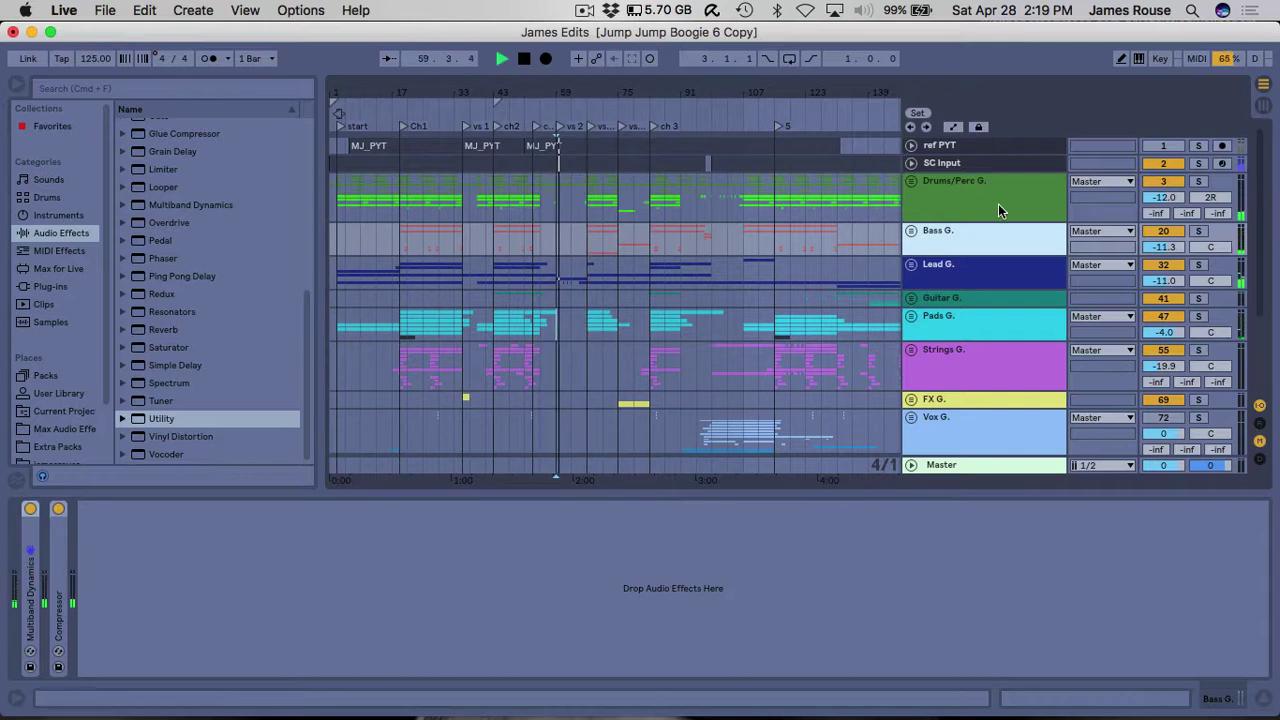
Unfold the Lead G. group to inspect the Reverb and EQ Eight on Arp High VERBBED, then fold the group again.
left_click(911, 267)
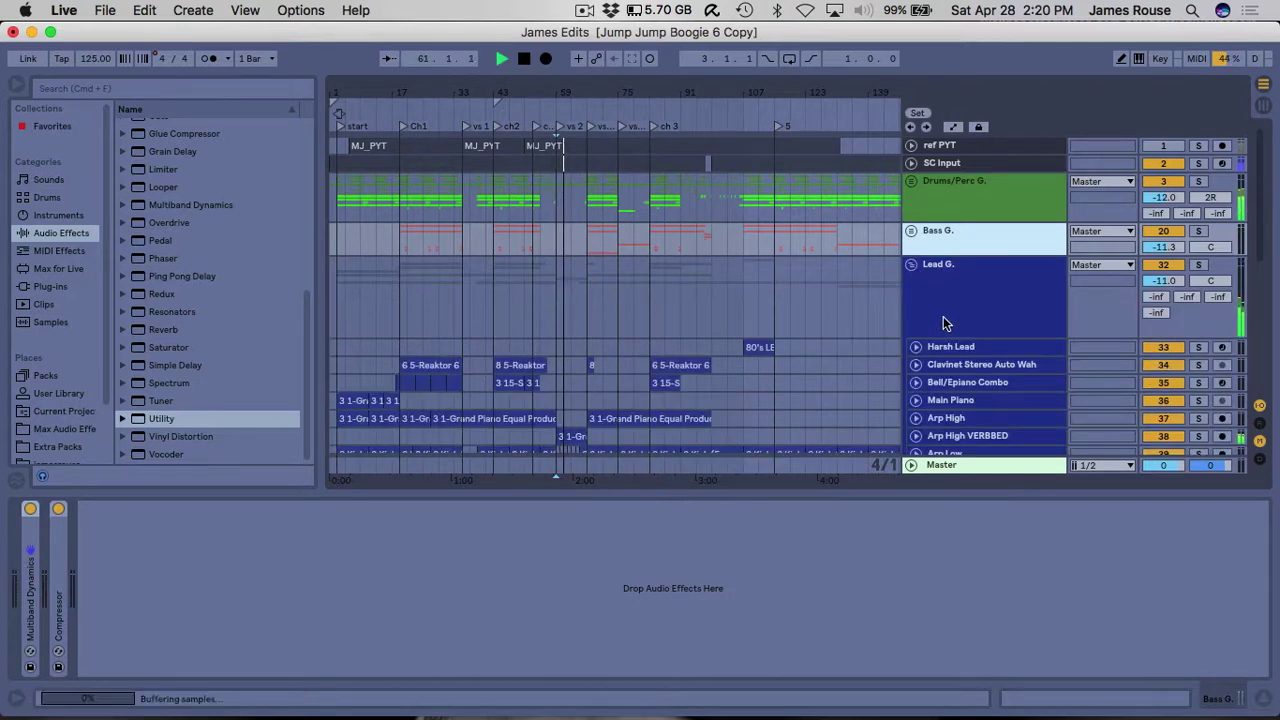
left_click(949, 438)
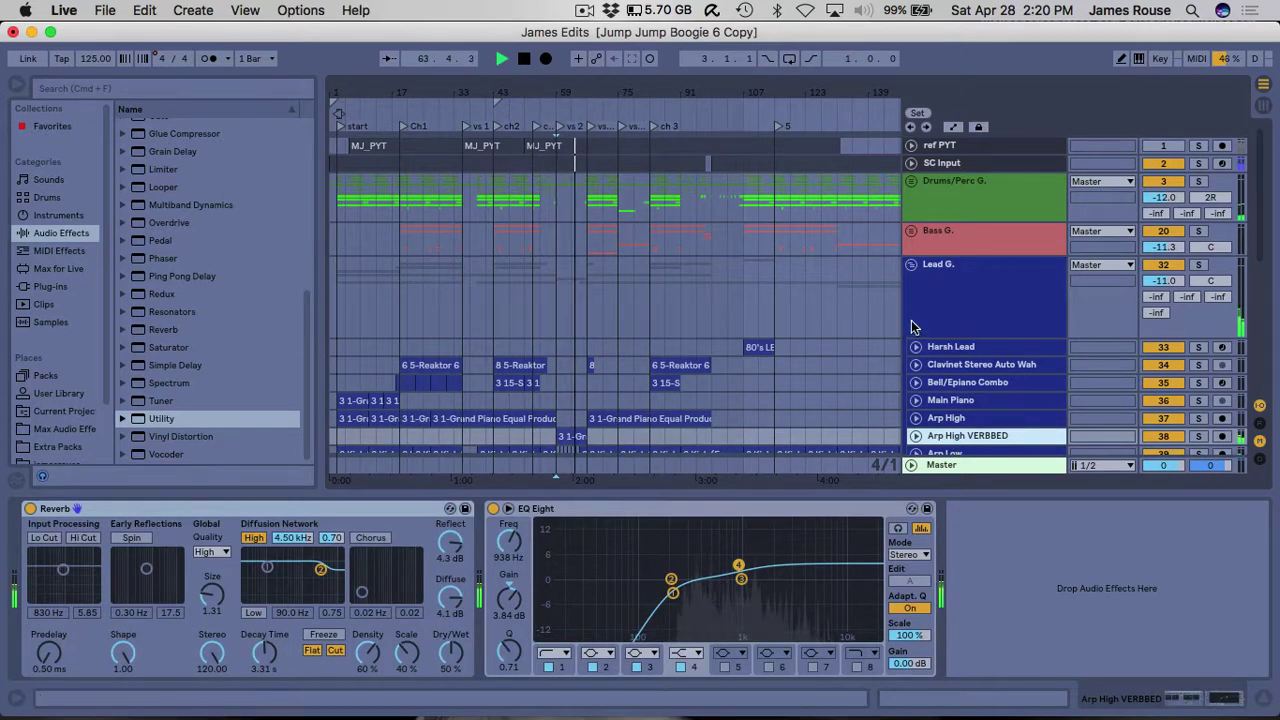
left_click(911, 265)
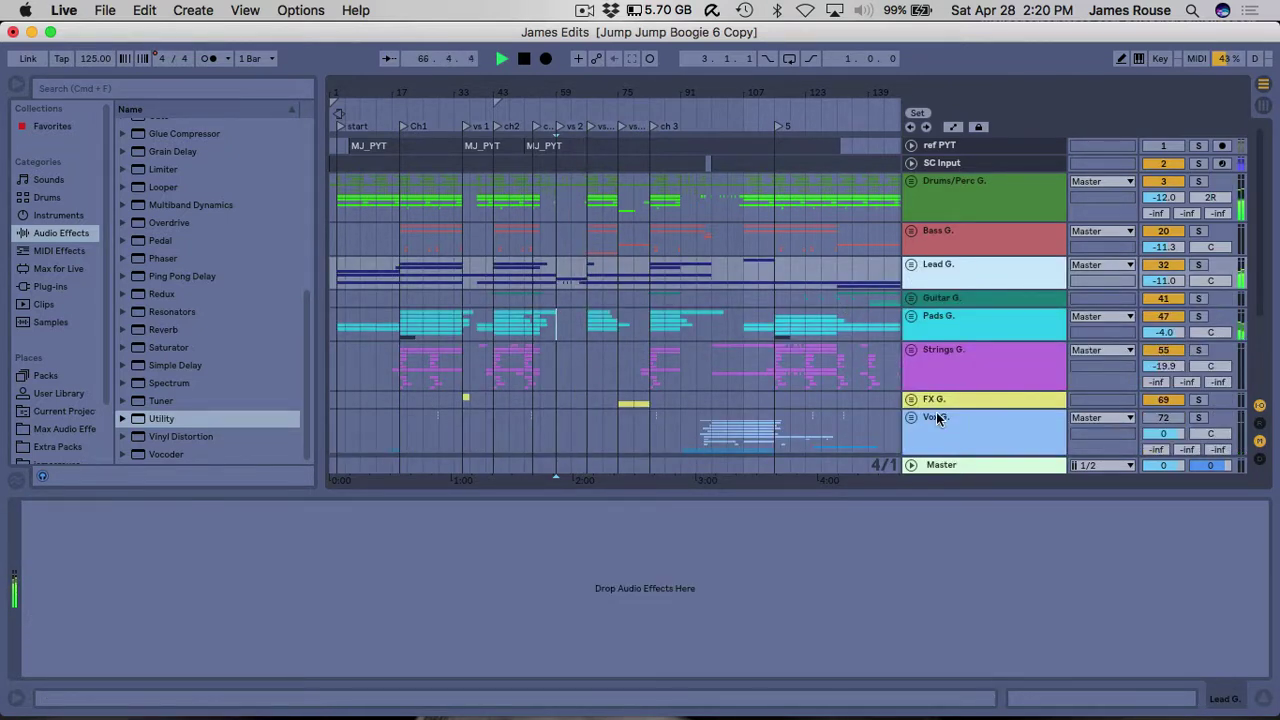
Stop playback and hide the device chain and the browser to show the full arrangement.
key("space")
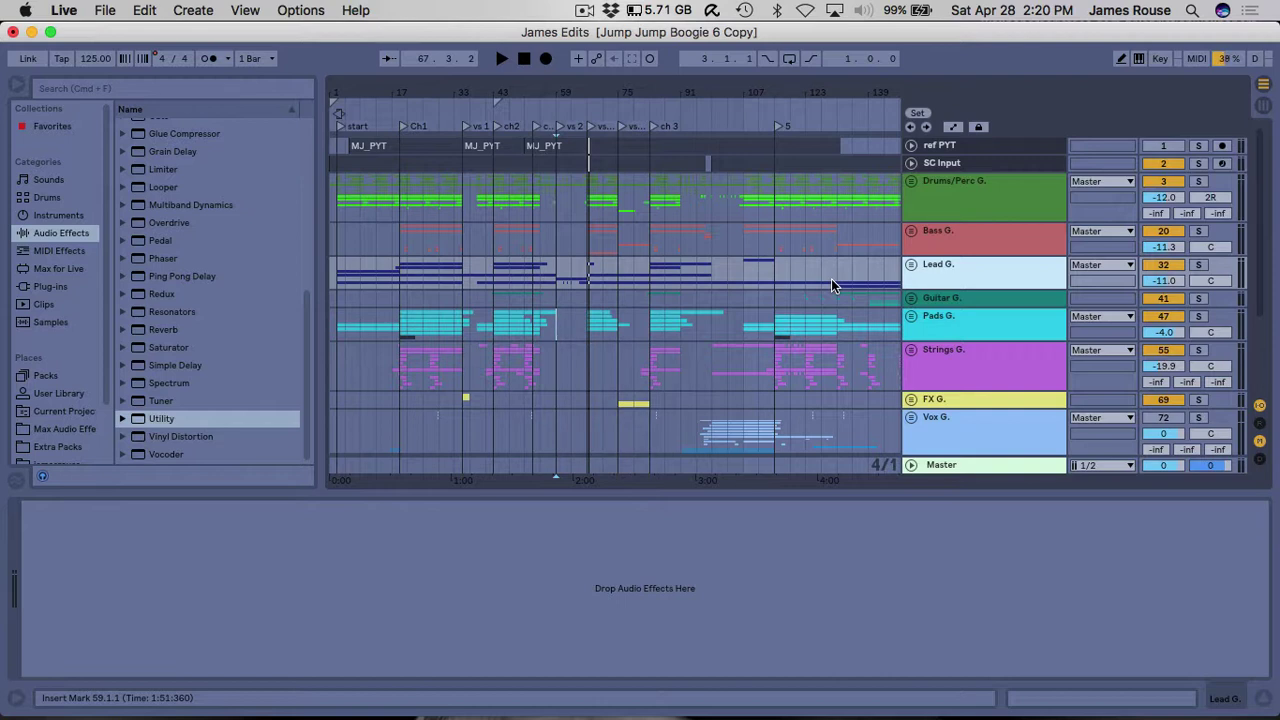
left_click(1264, 699)
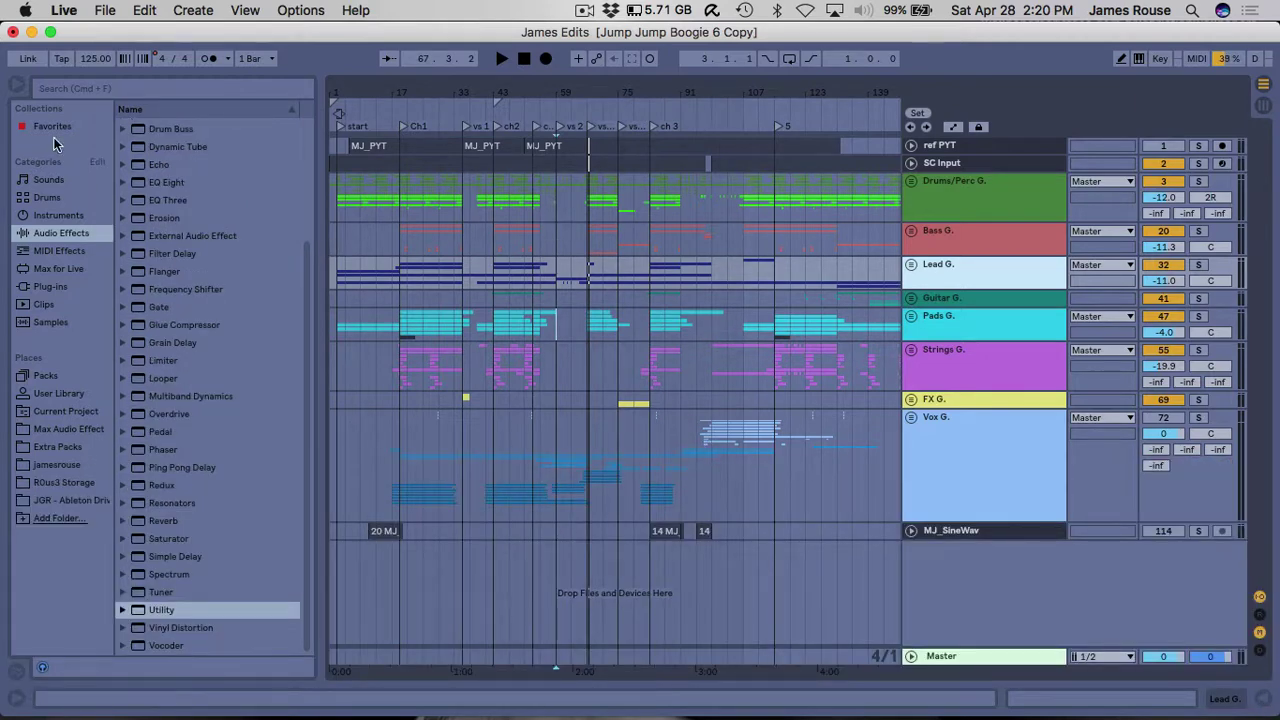
left_click(18, 88)
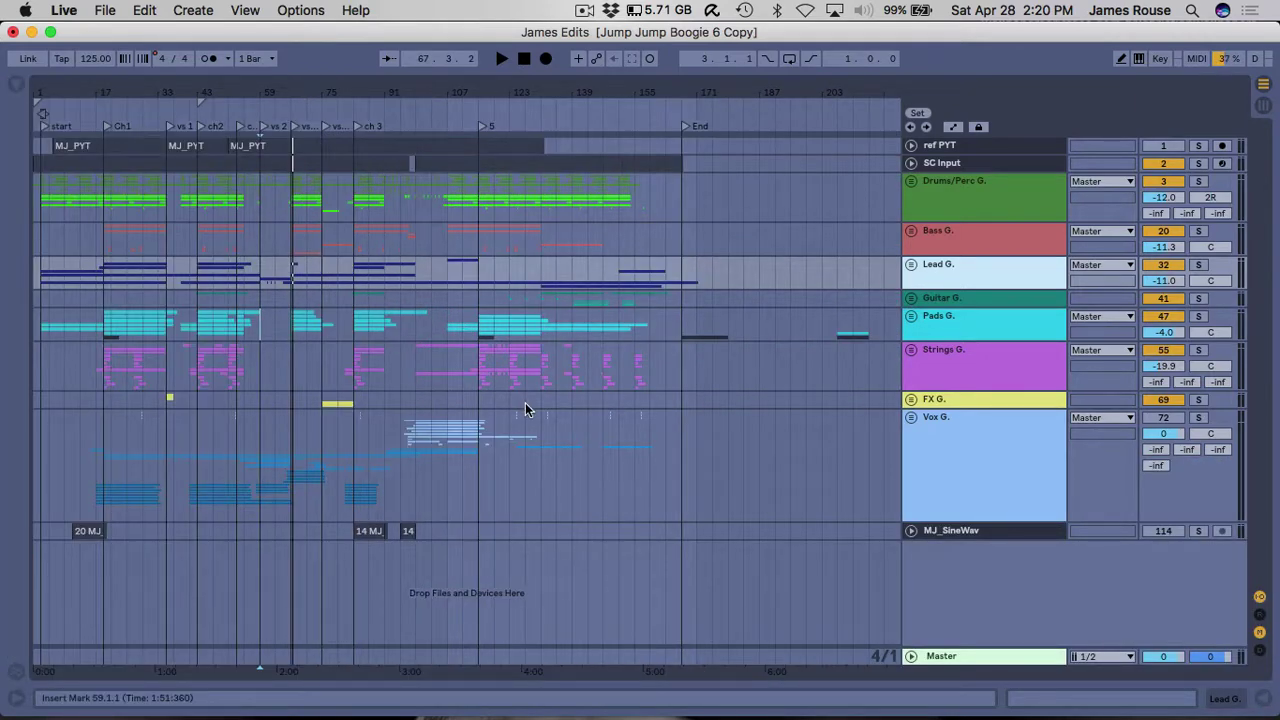